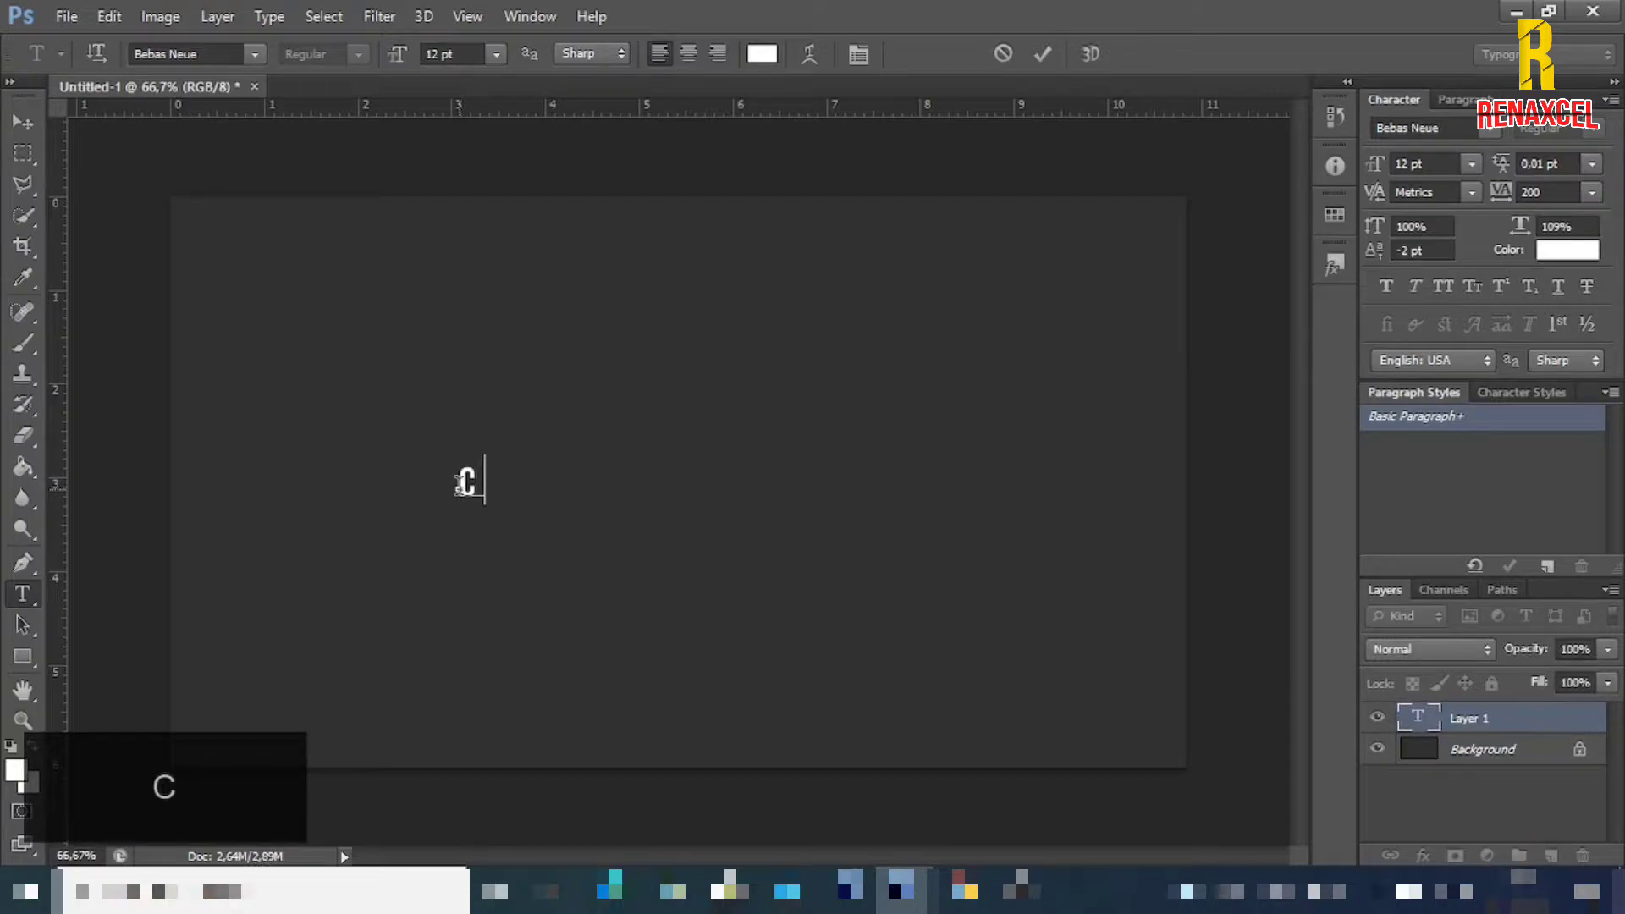
- Finish entering the heading text CORONA and set its tracking to 200
text(NA)
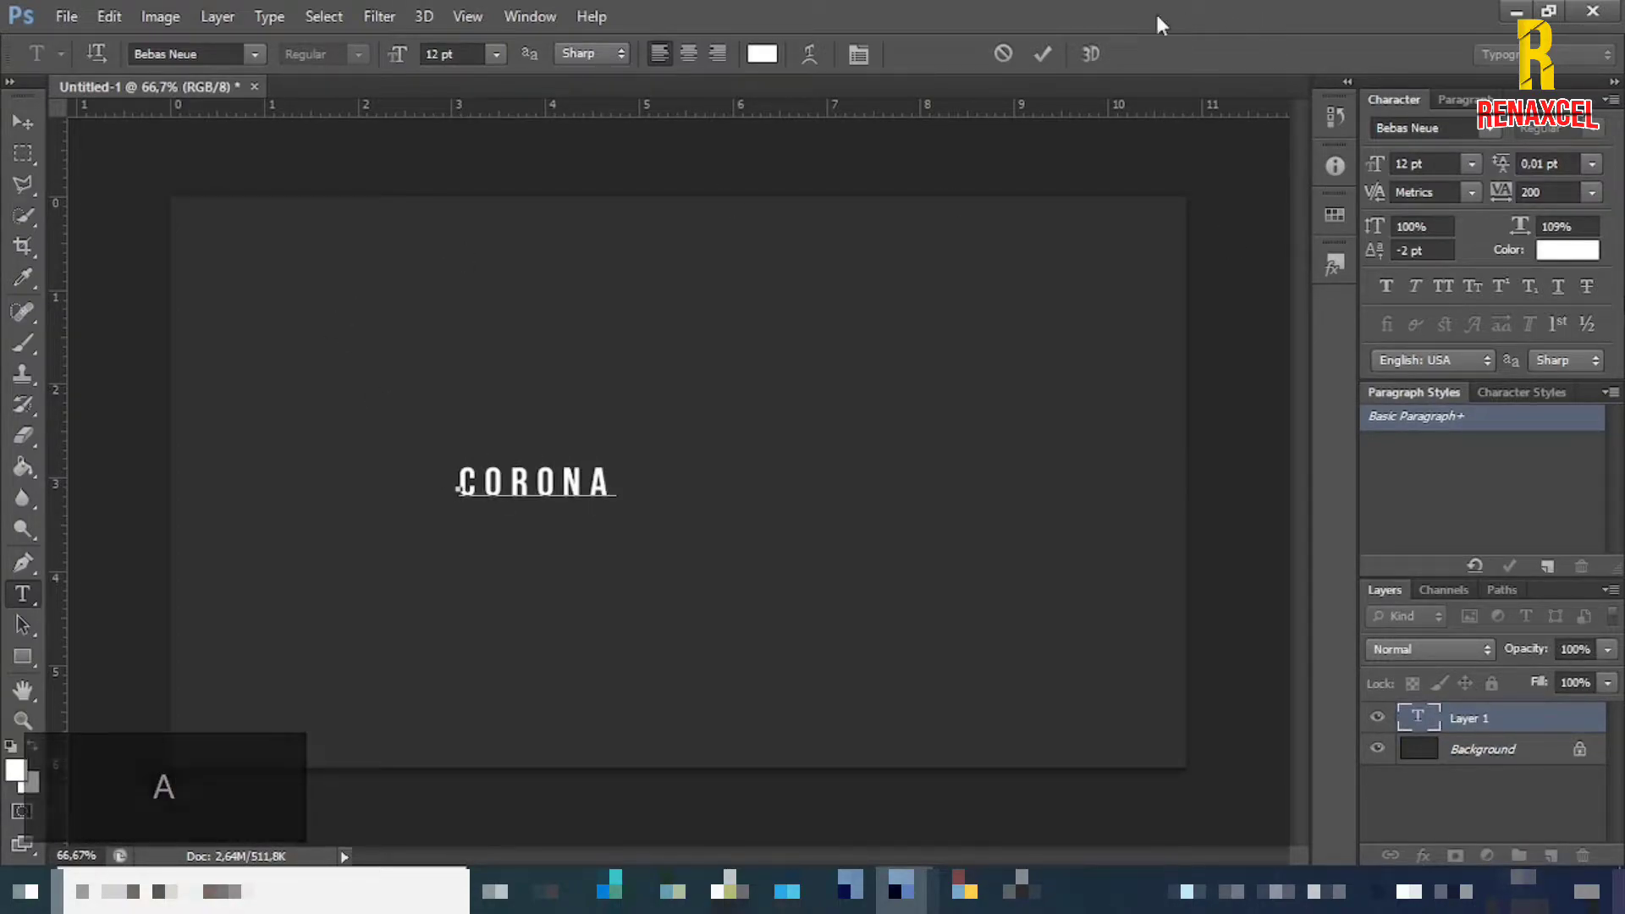
click(1046, 54)
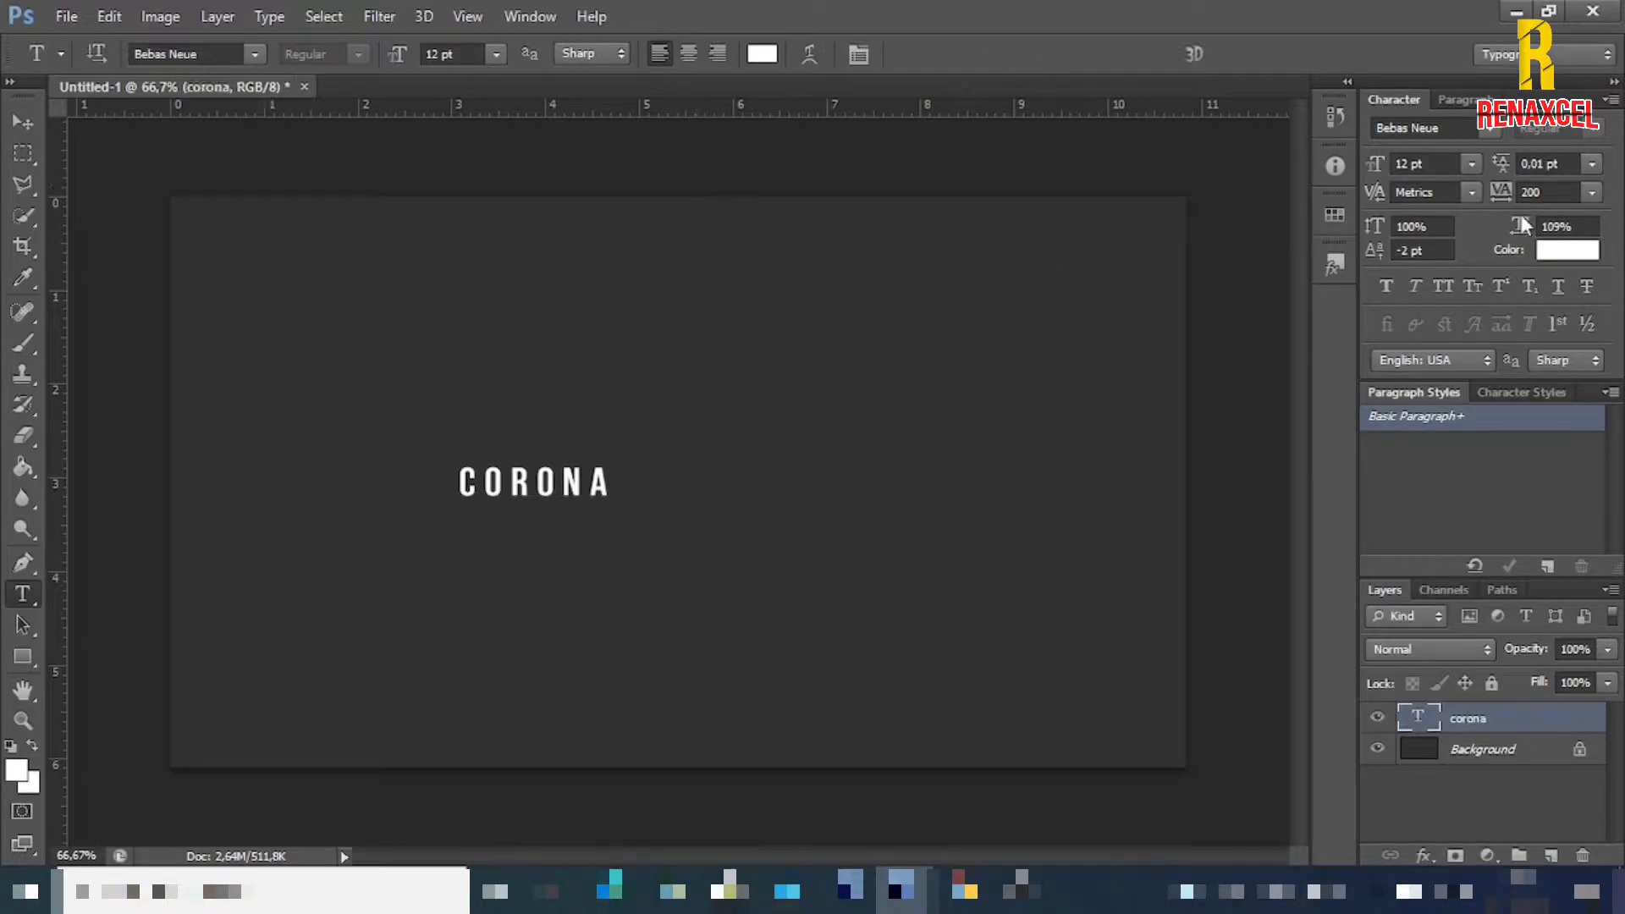
click(1592, 193)
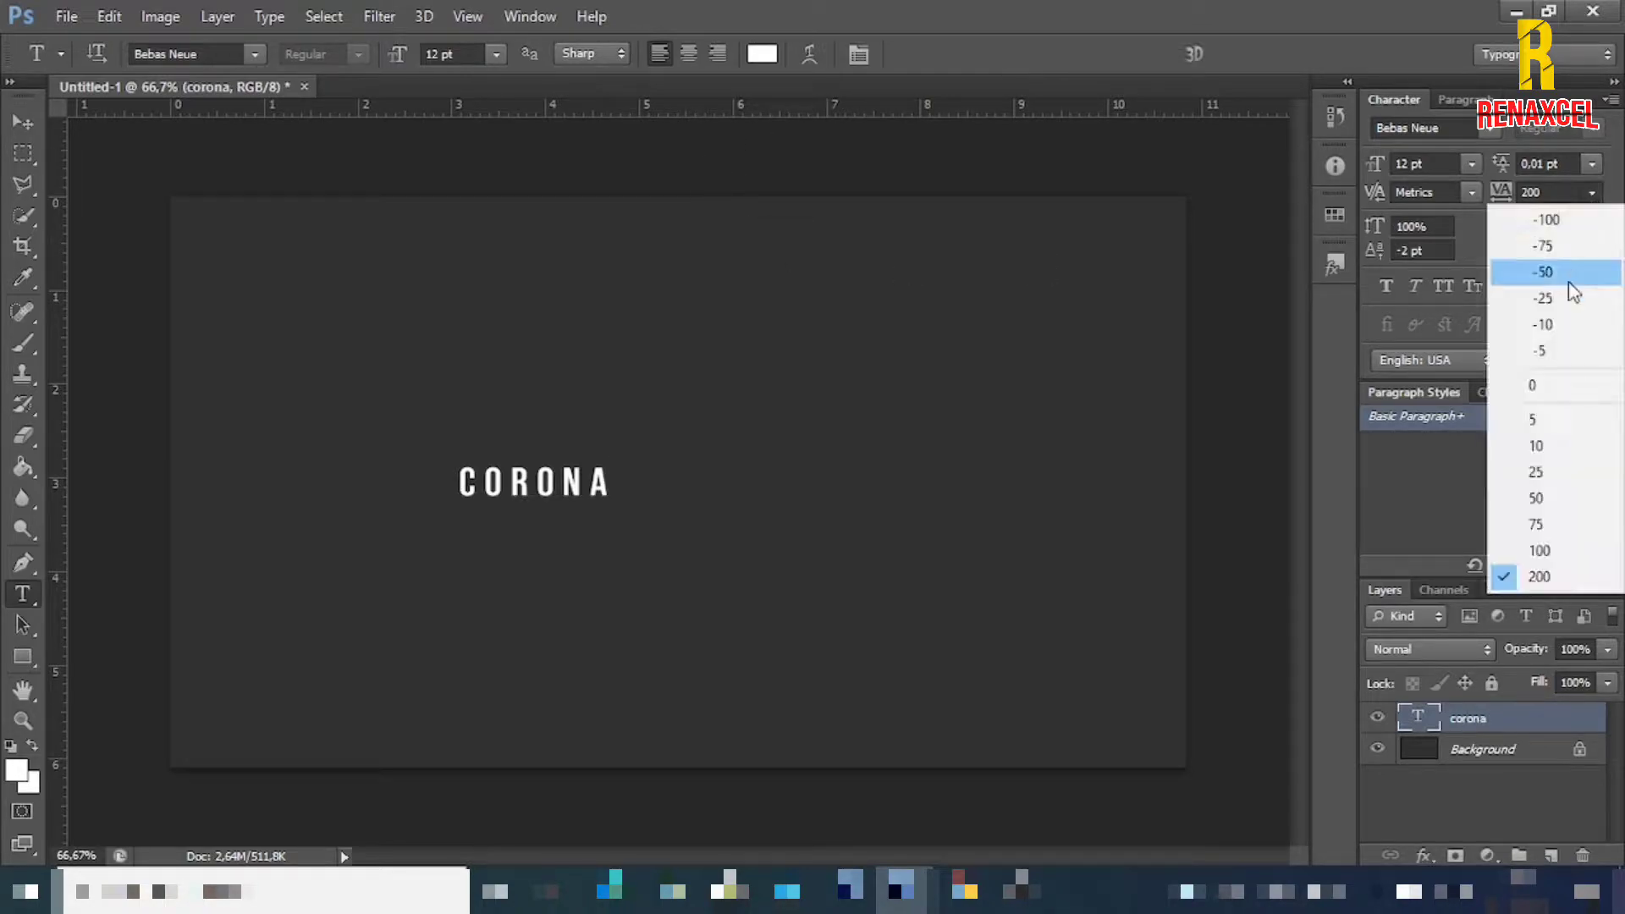
click(1546, 577)
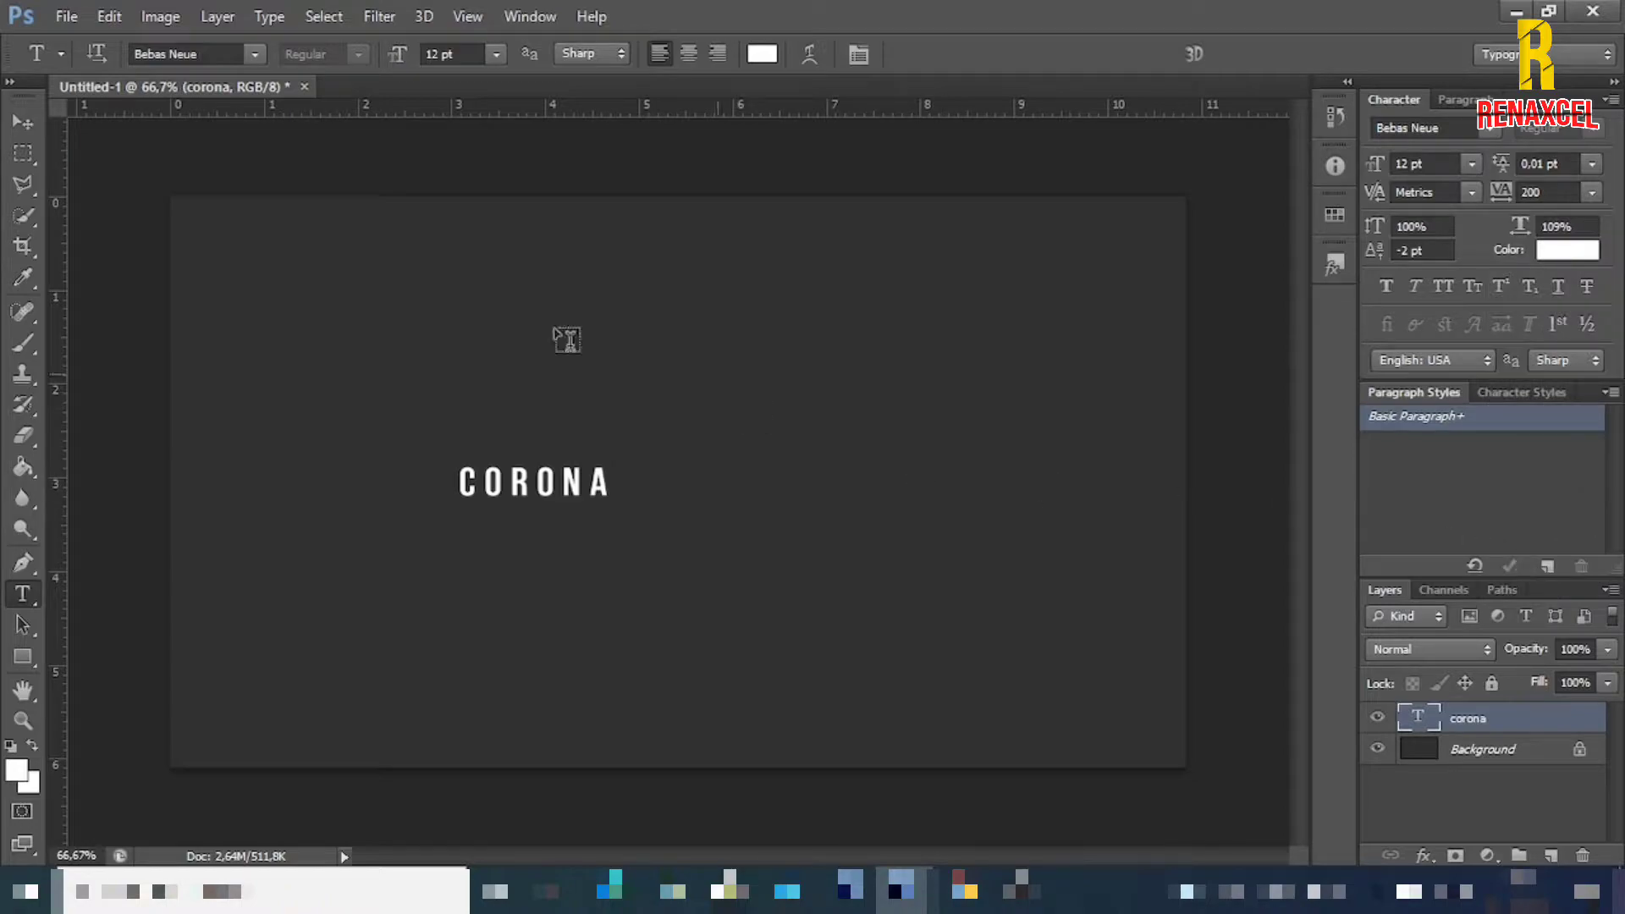
- Center the CORONA text horizontally on the canvas and align it to the canvas's top edge
key(v)
key(ctrl+a)
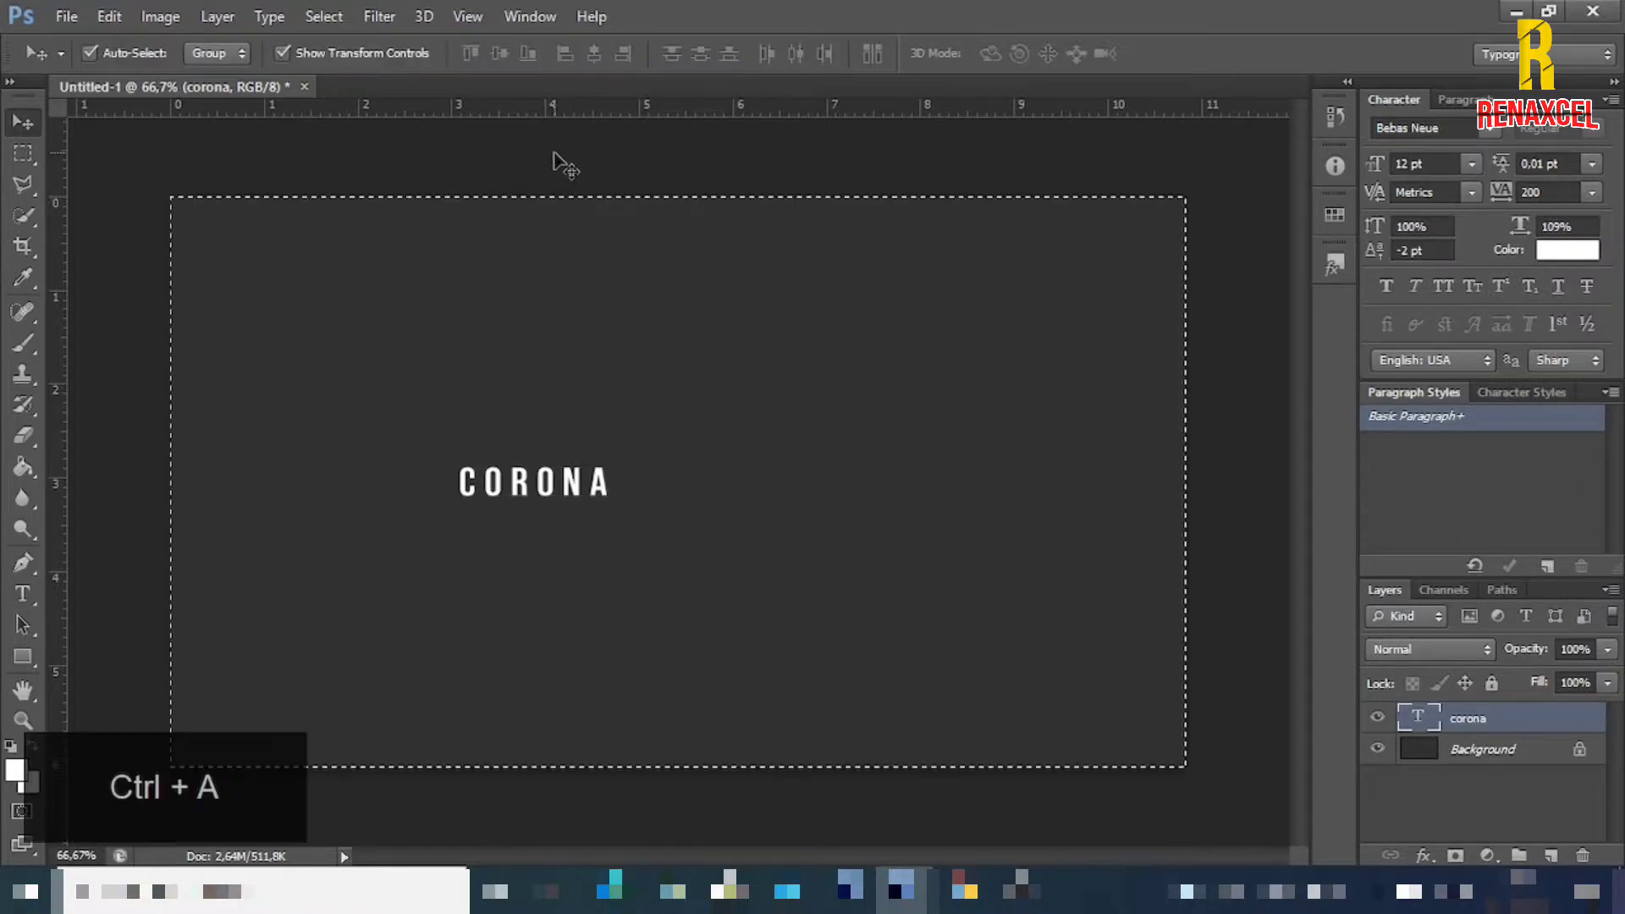
click(621, 53)
click(595, 54)
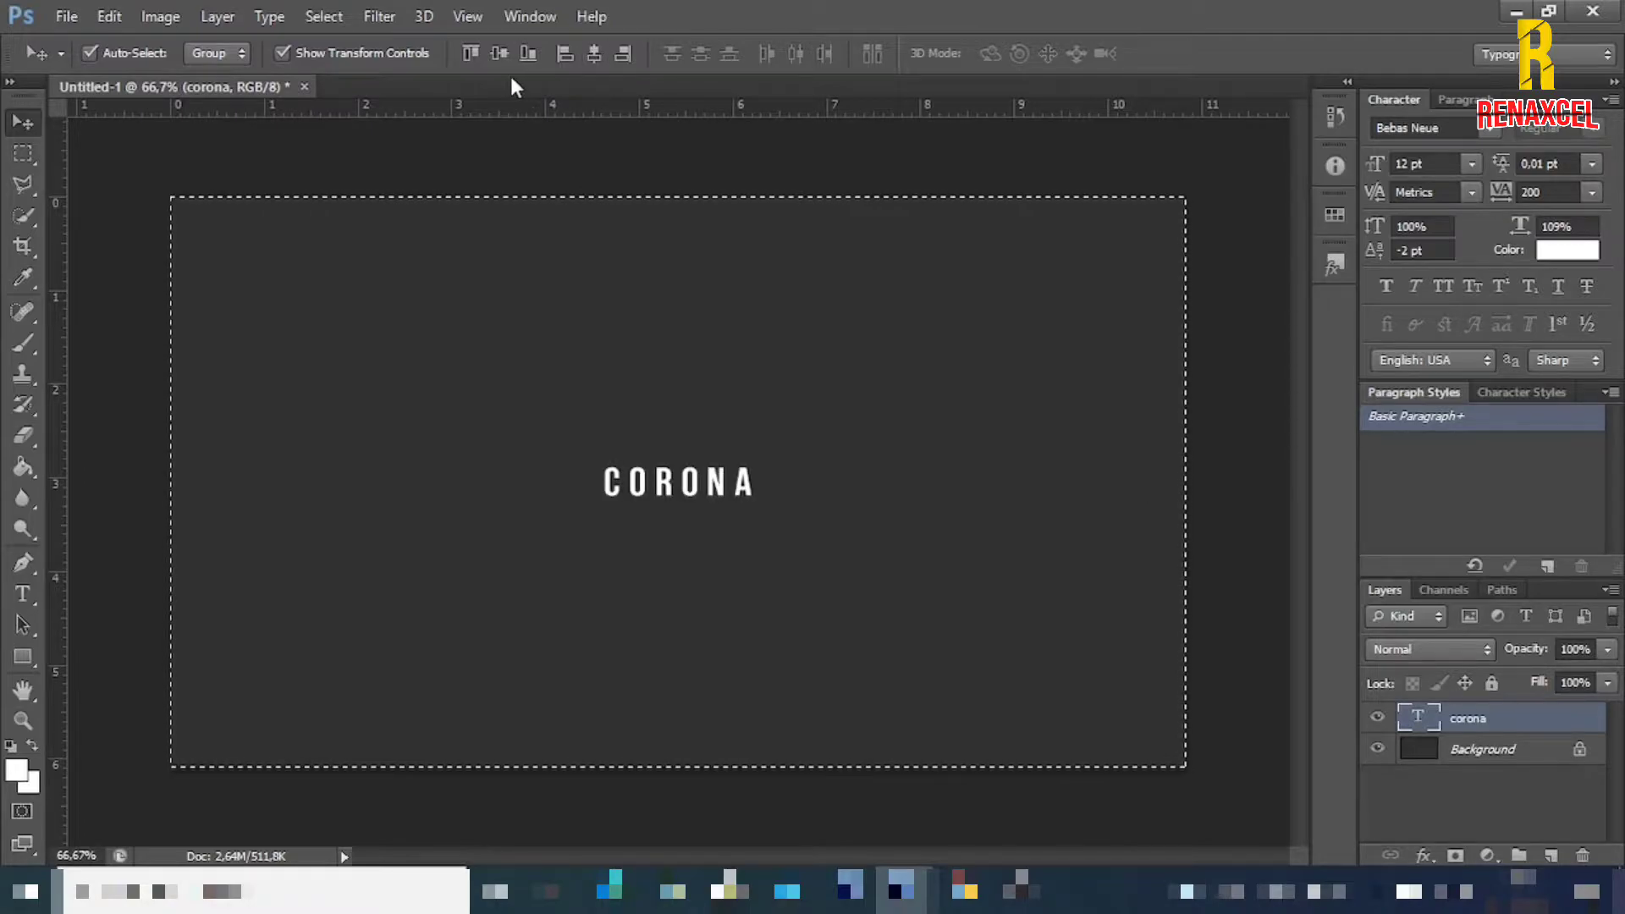
click(462, 52)
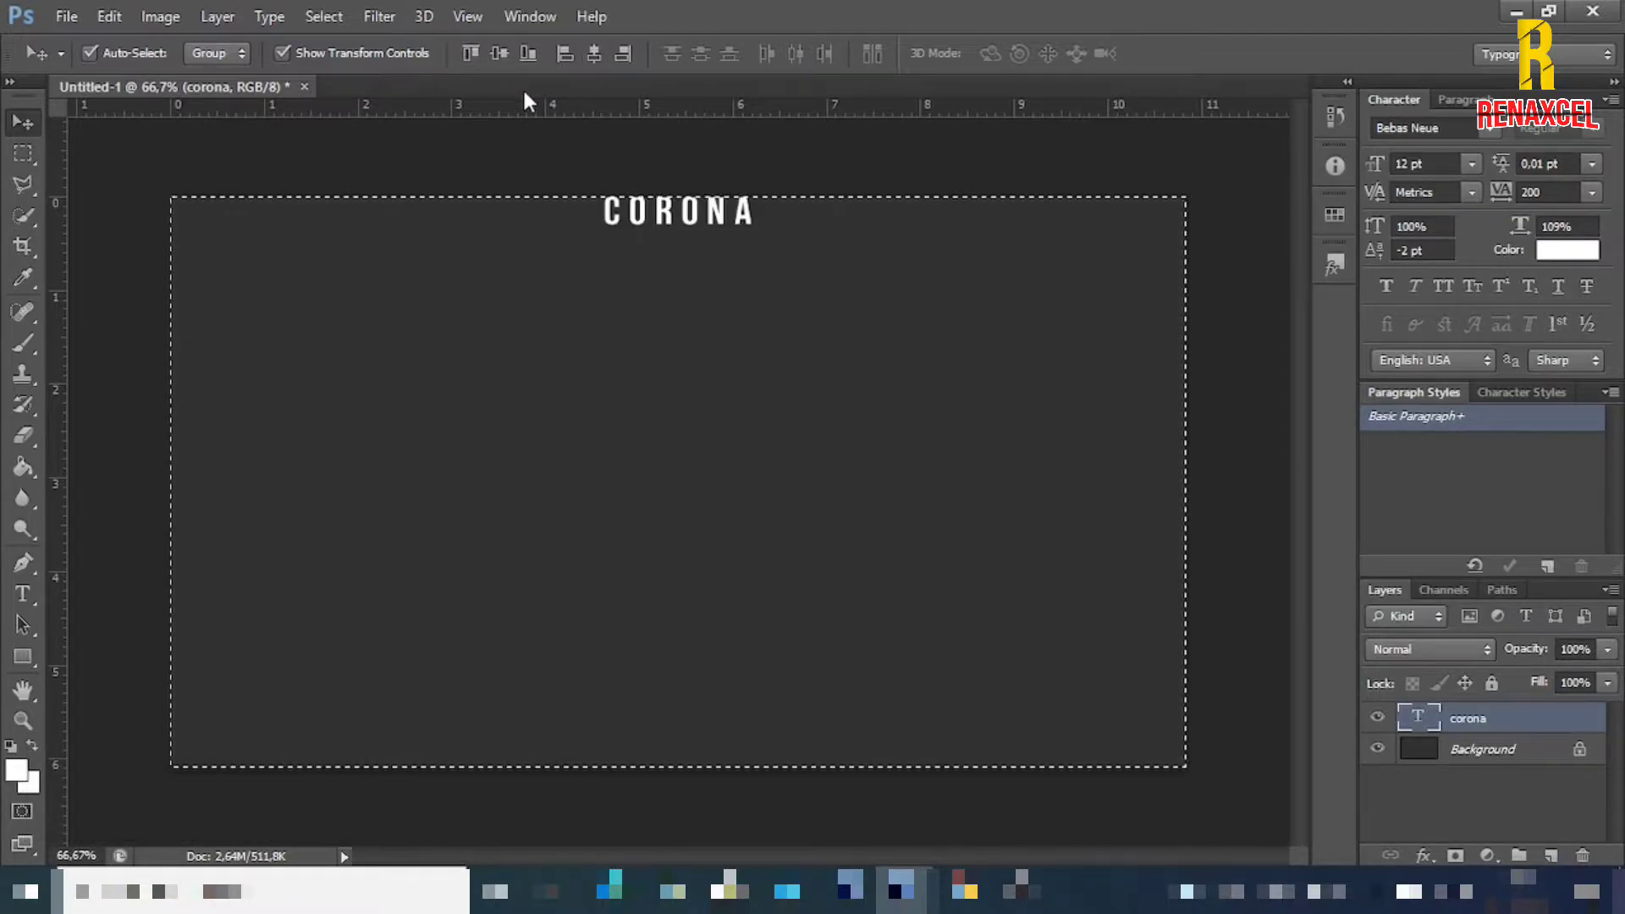
key(ctrl+d)
- Move the CORONA text down about 1.33 cm and scale it proportionally from its center to about 390%
key(ctrl+t)
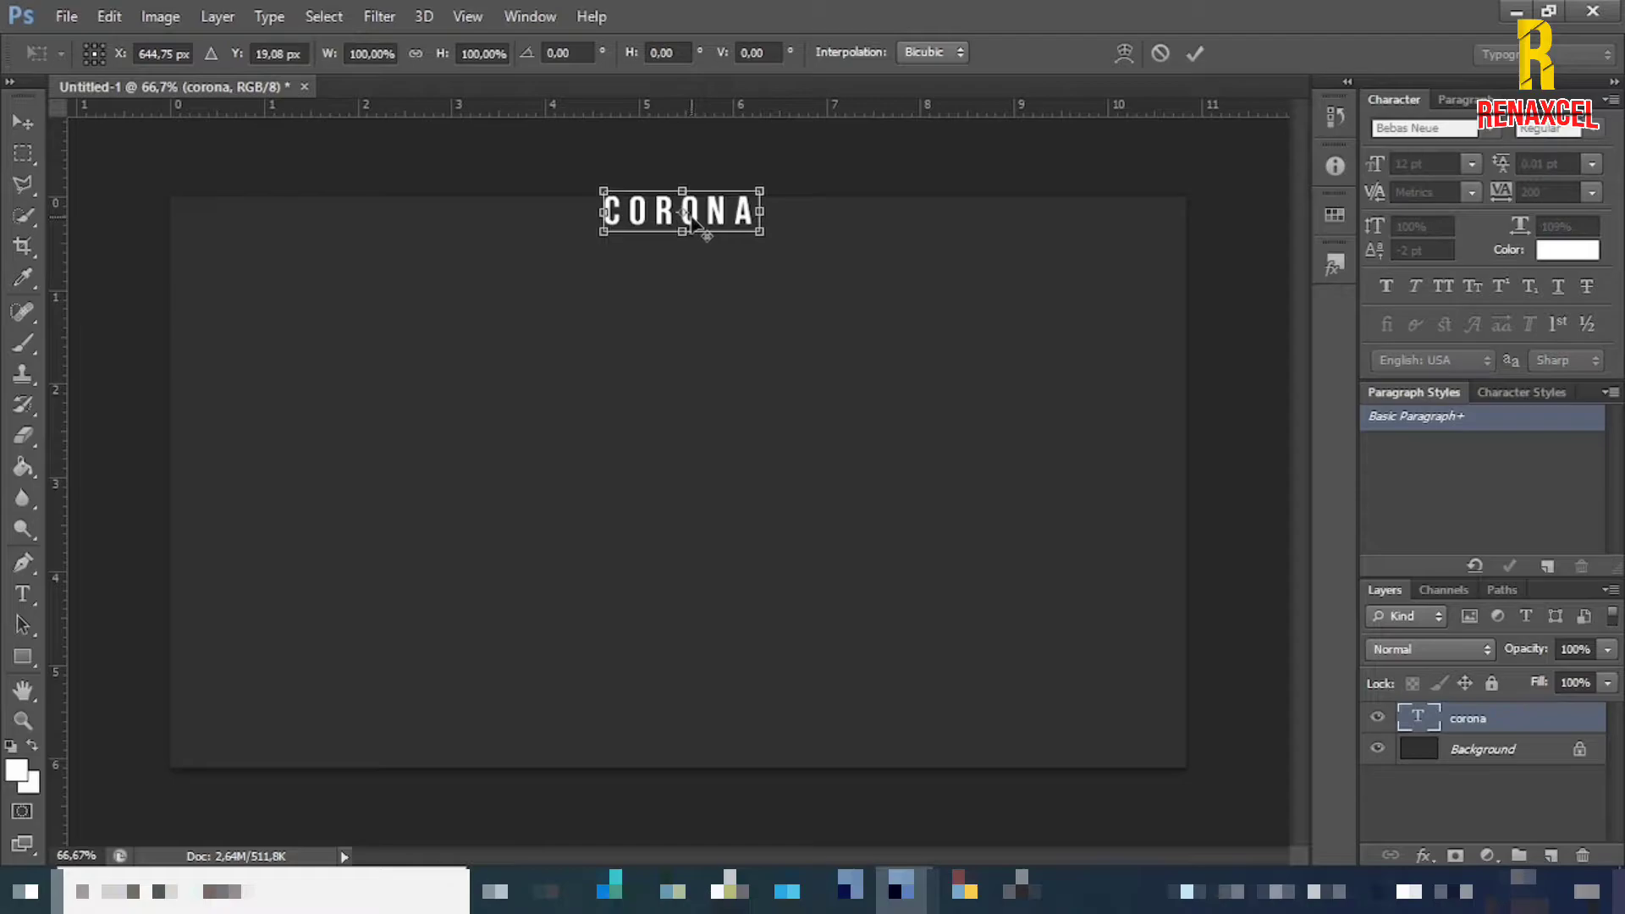
drag(698, 216, 672, 340)
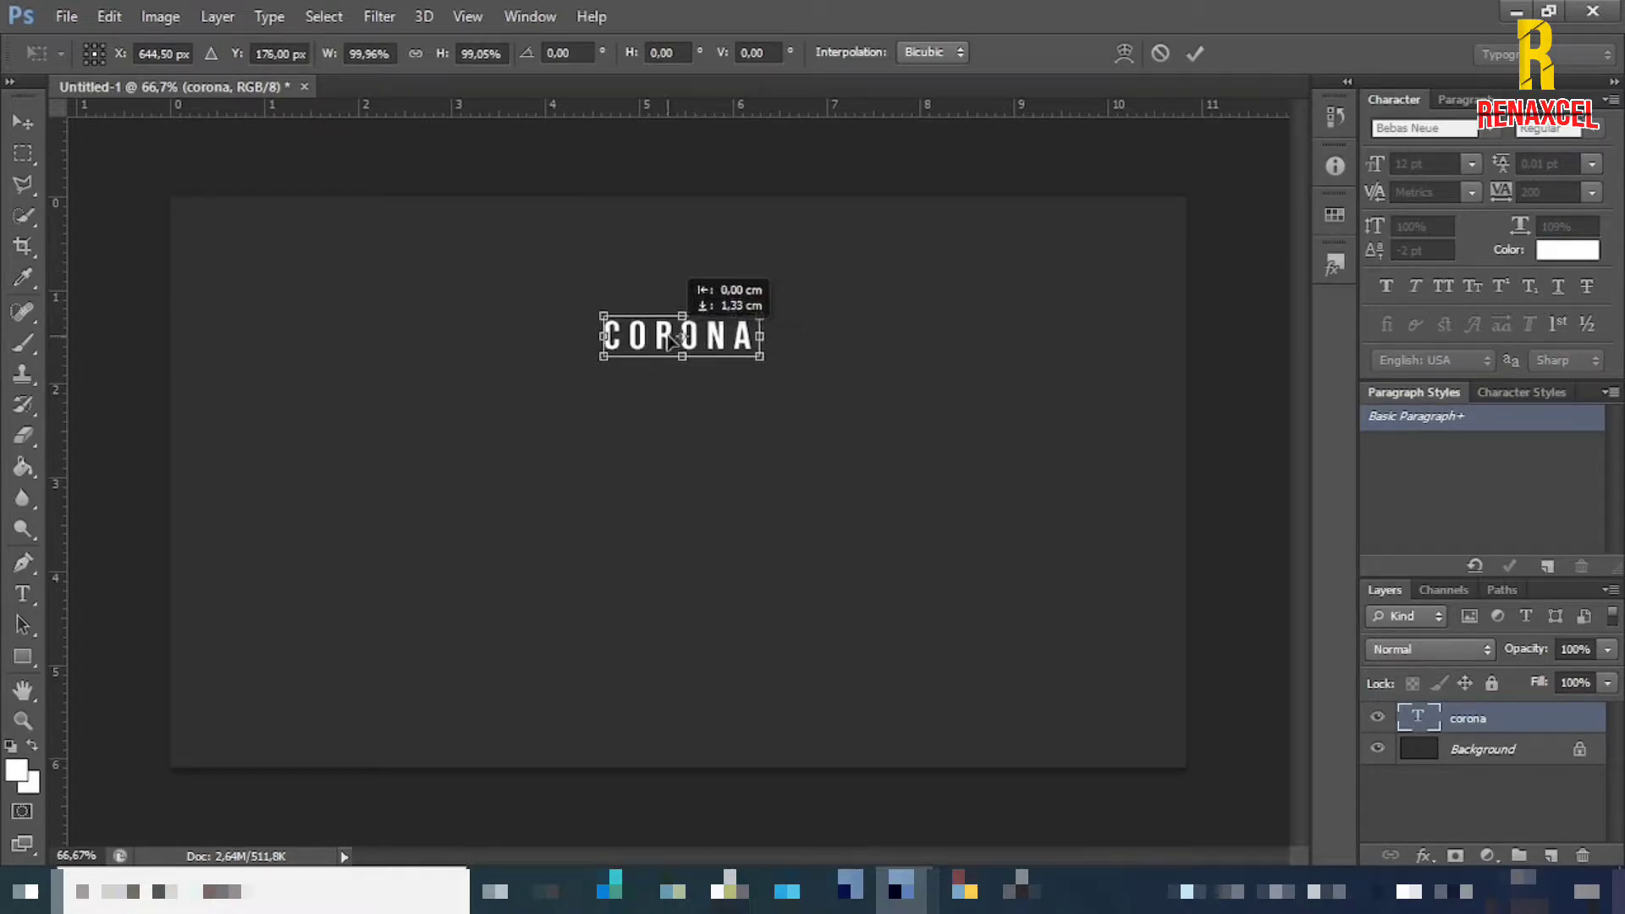
drag(762, 317, 988, 258)
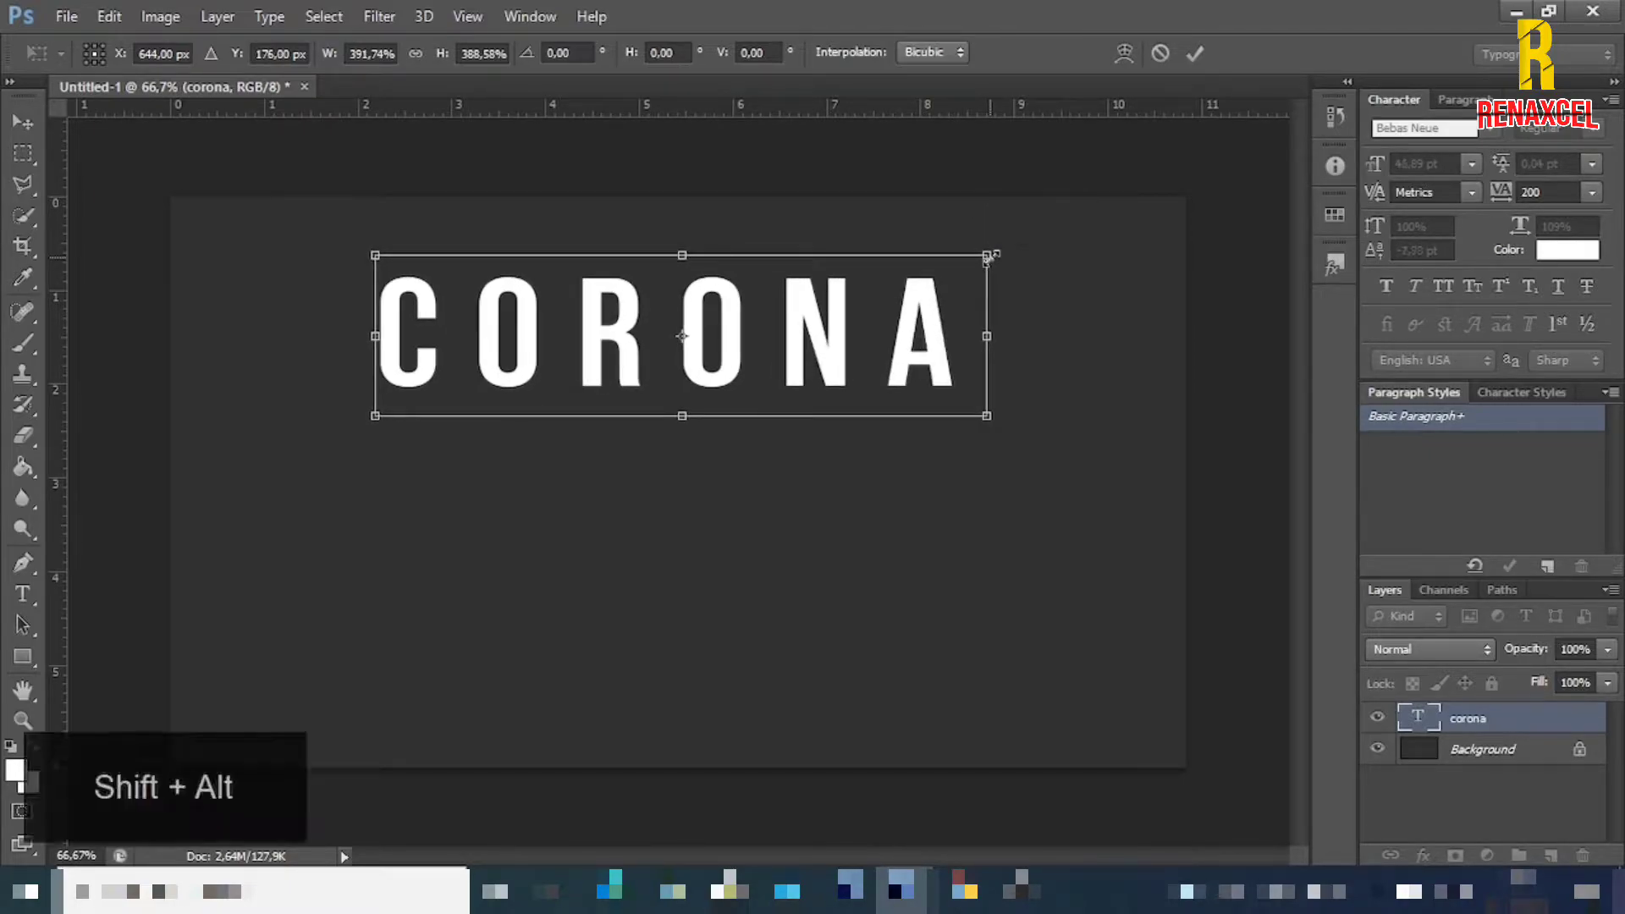
click(1200, 54)
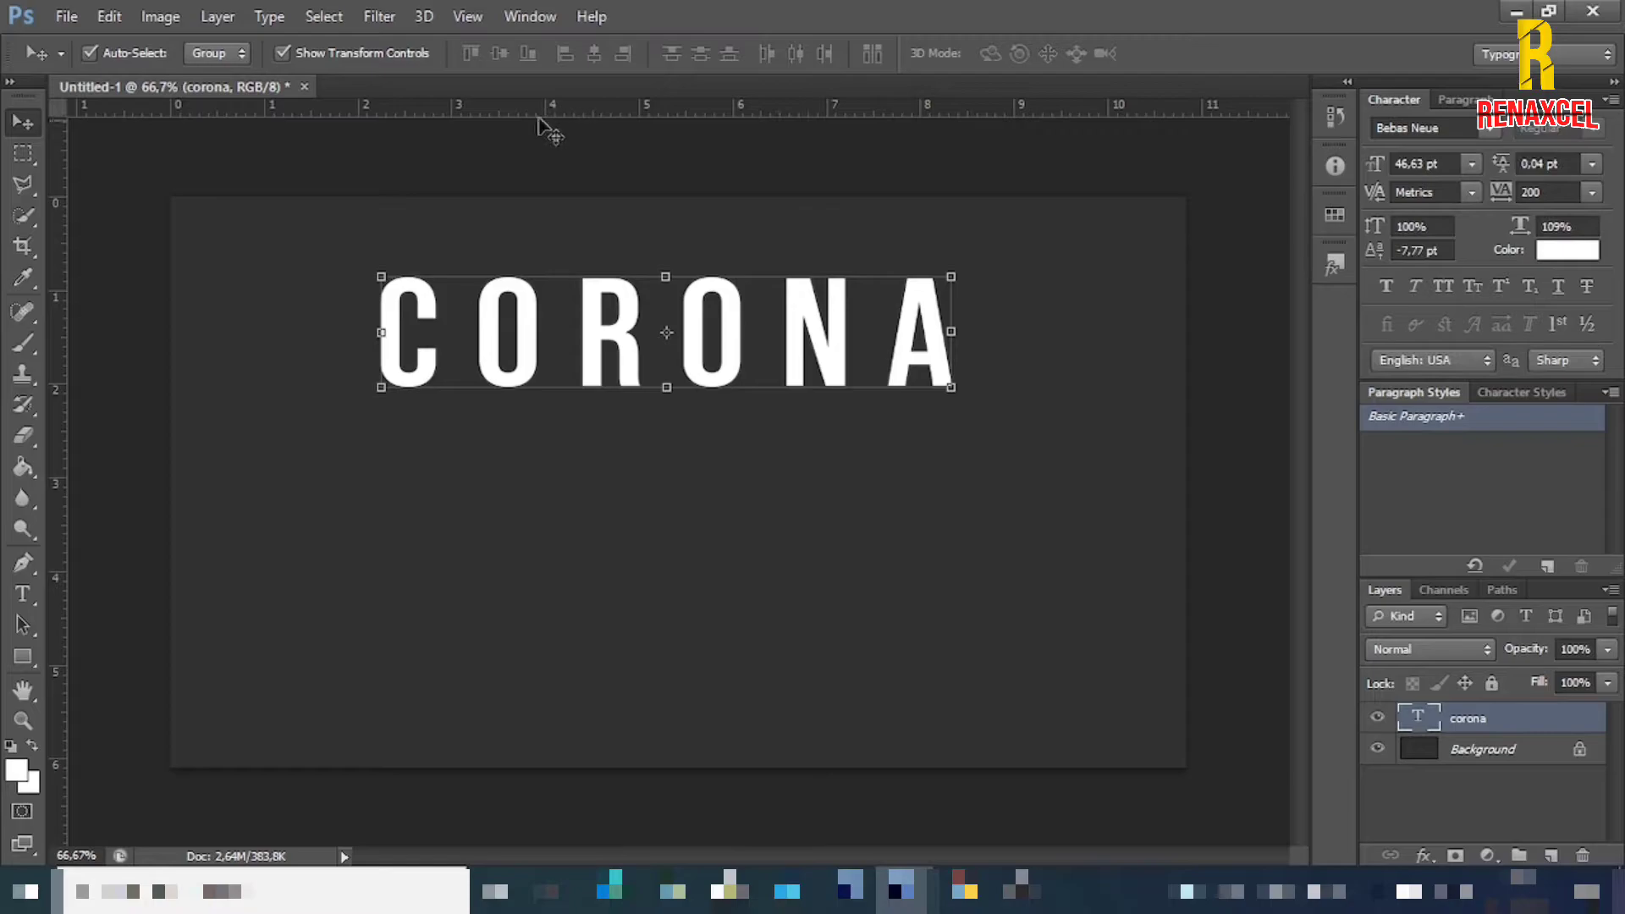
- Center the enlarged CORONA text horizontally on the canvas again and clear the selection
key(ctrl+a)
click(596, 53)
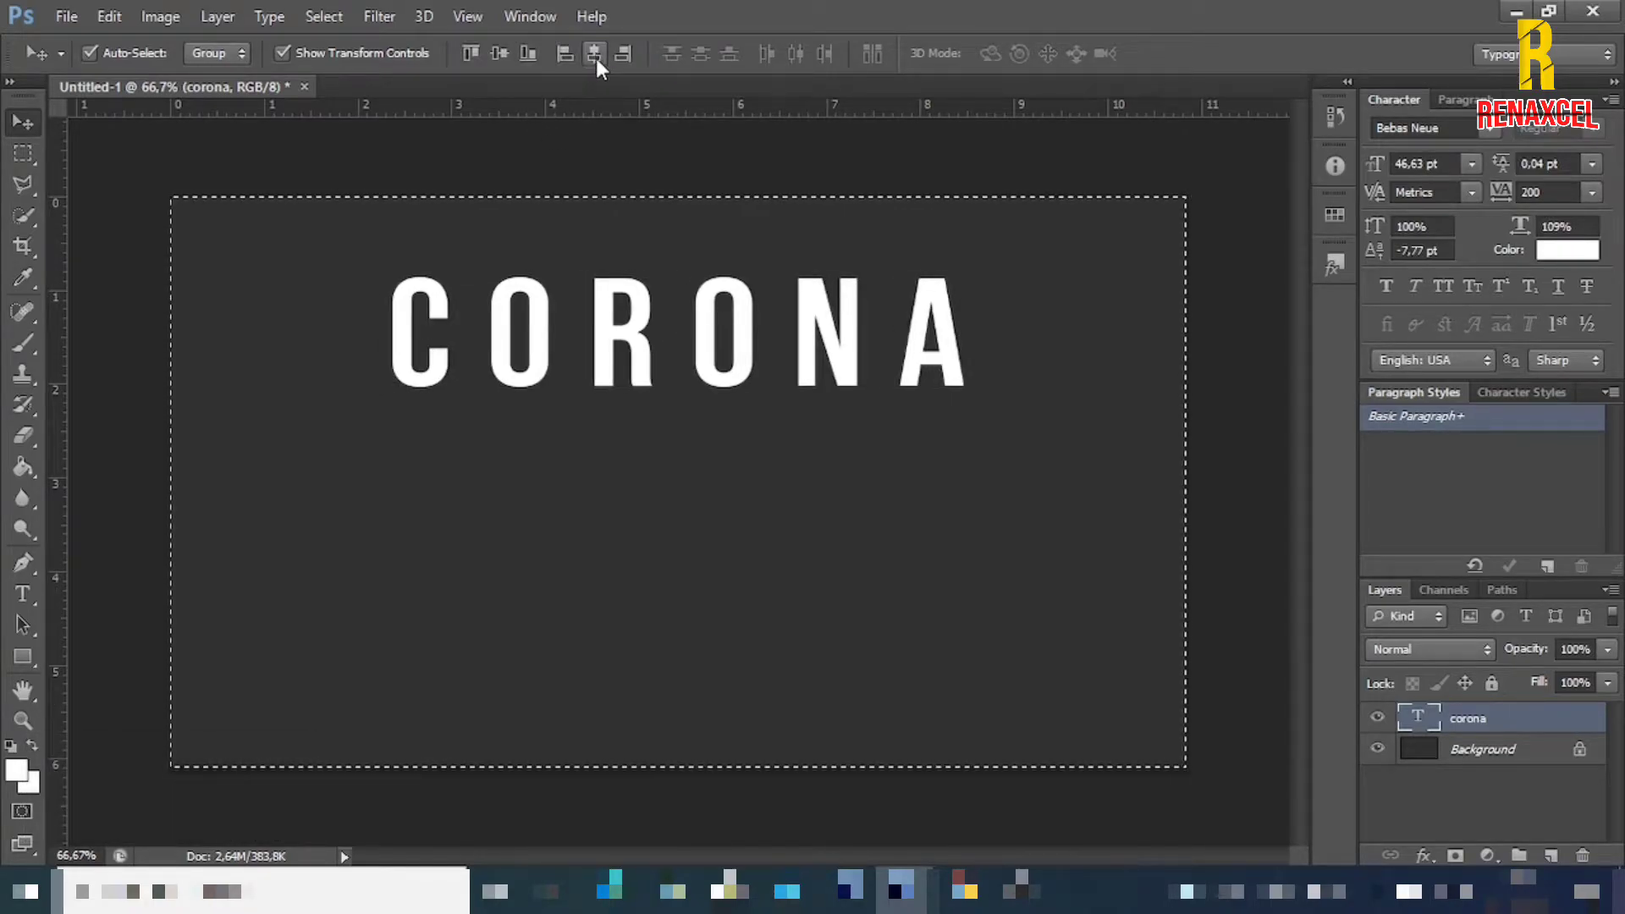
key(ctrl+d)
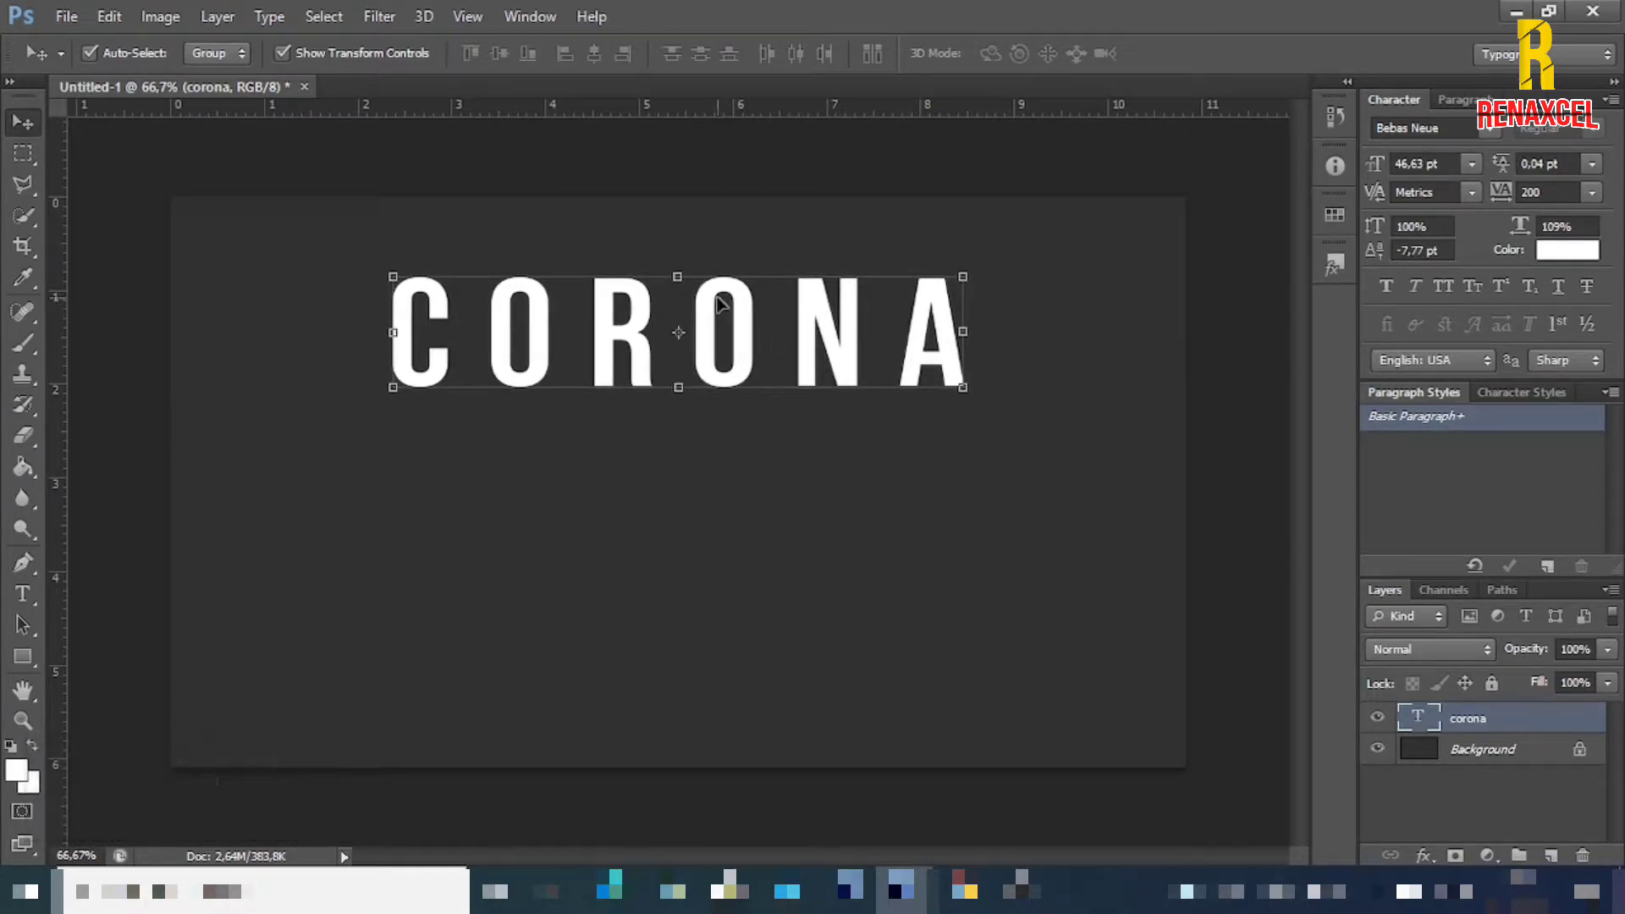
- Warp the CORONA text with the Arch style at a 20% bend
click(663, 263)
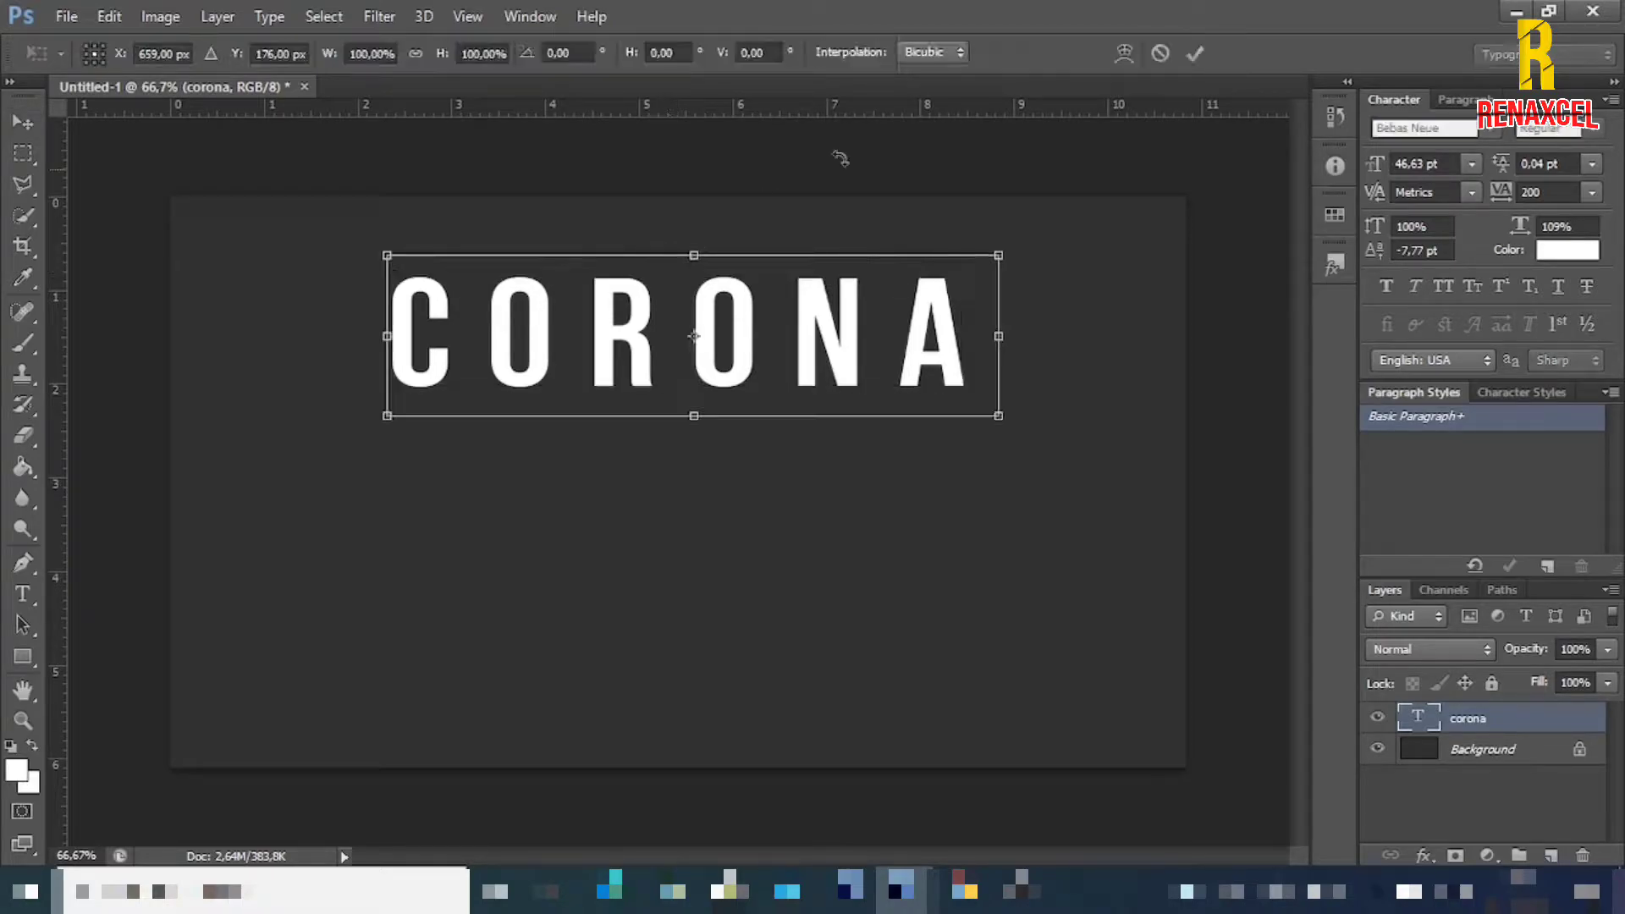
click(1113, 53)
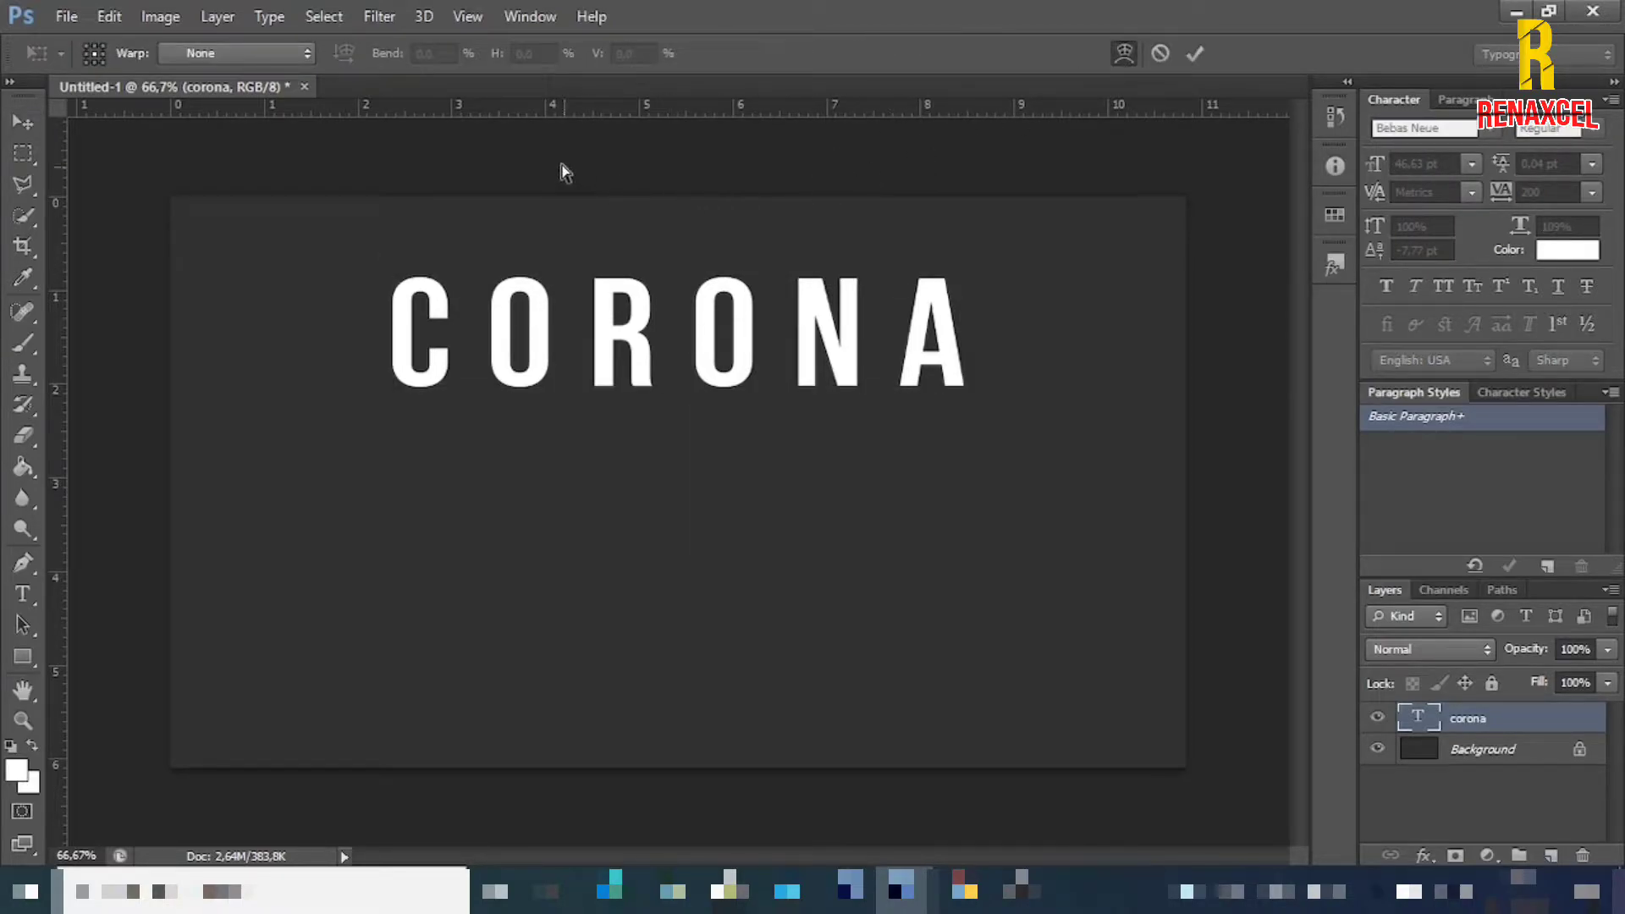
click(301, 53)
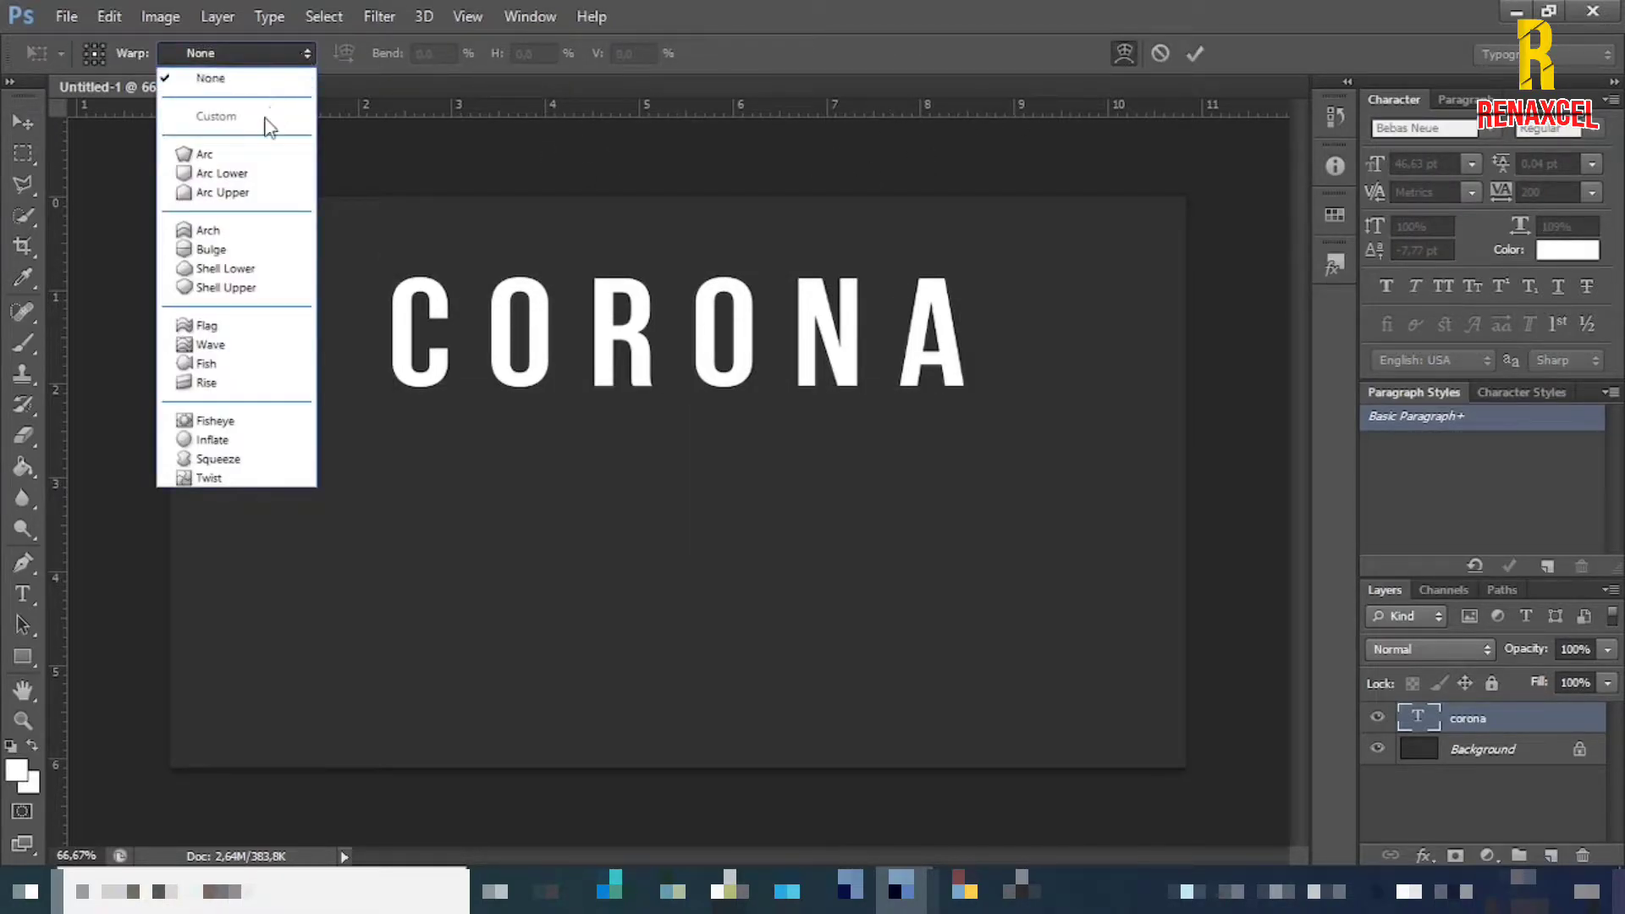
click(222, 231)
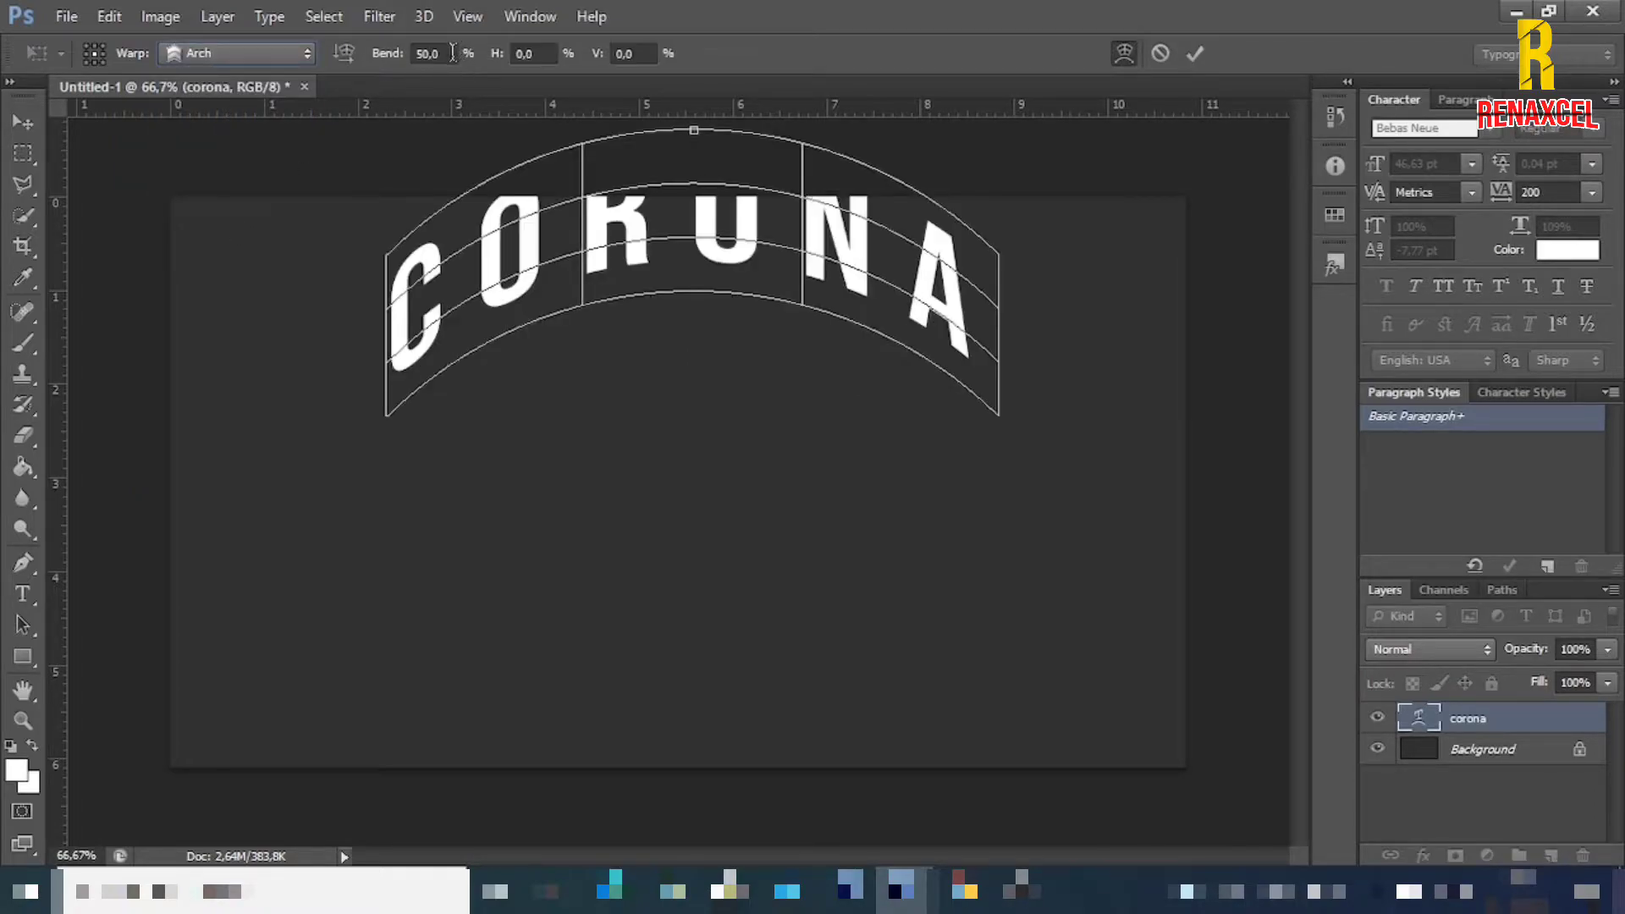
text(20)
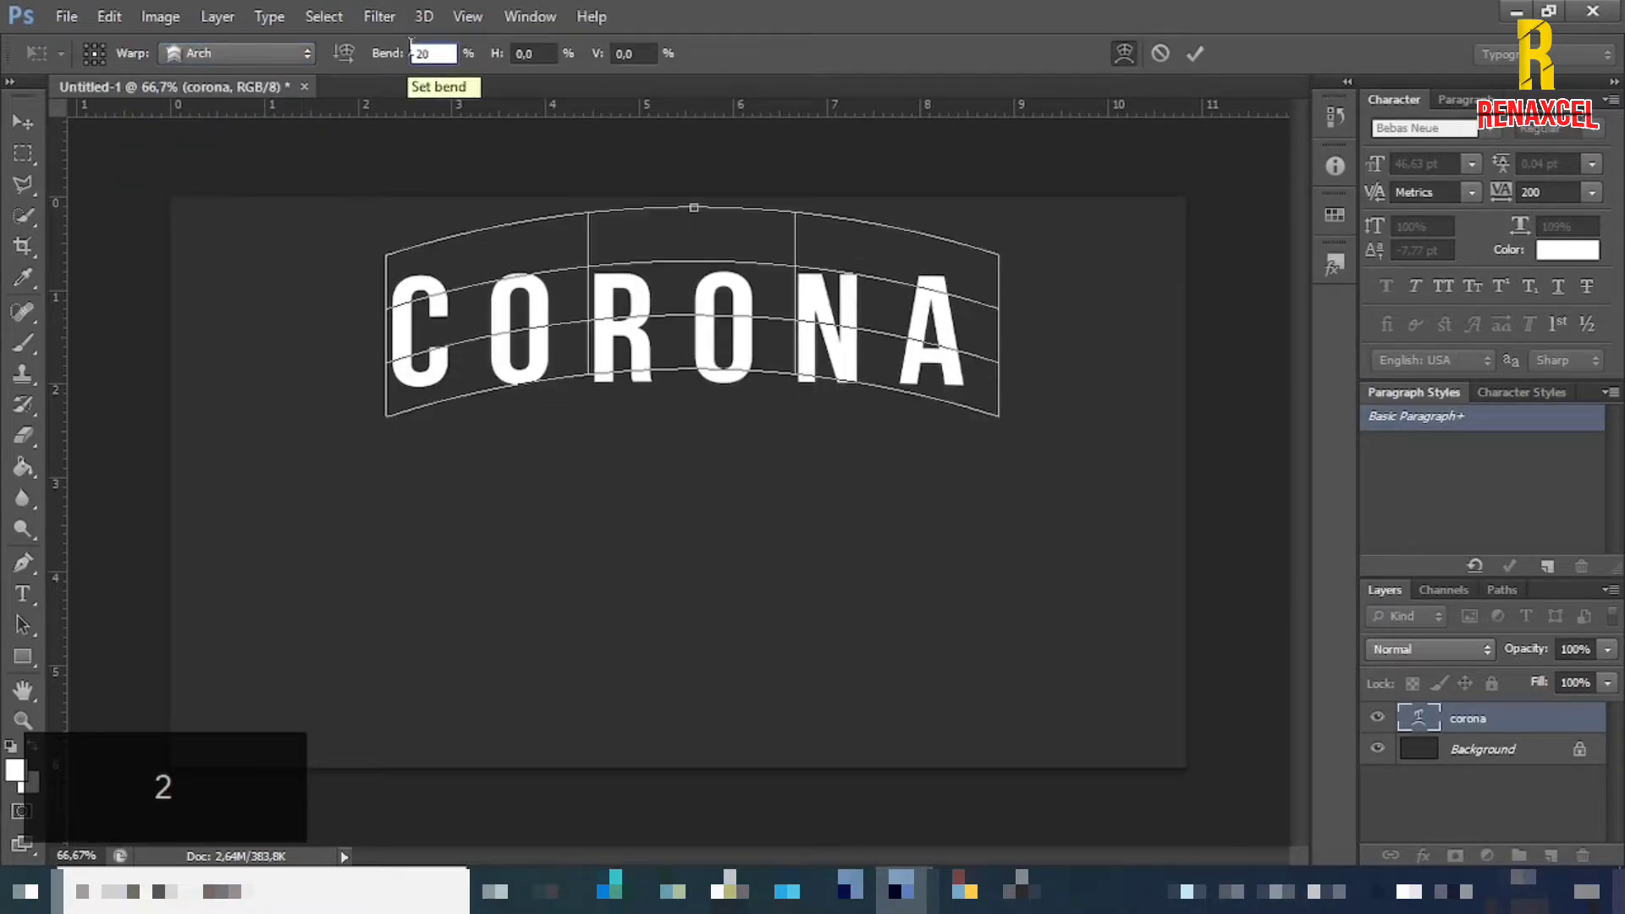
click(1193, 53)
click(1238, 347)
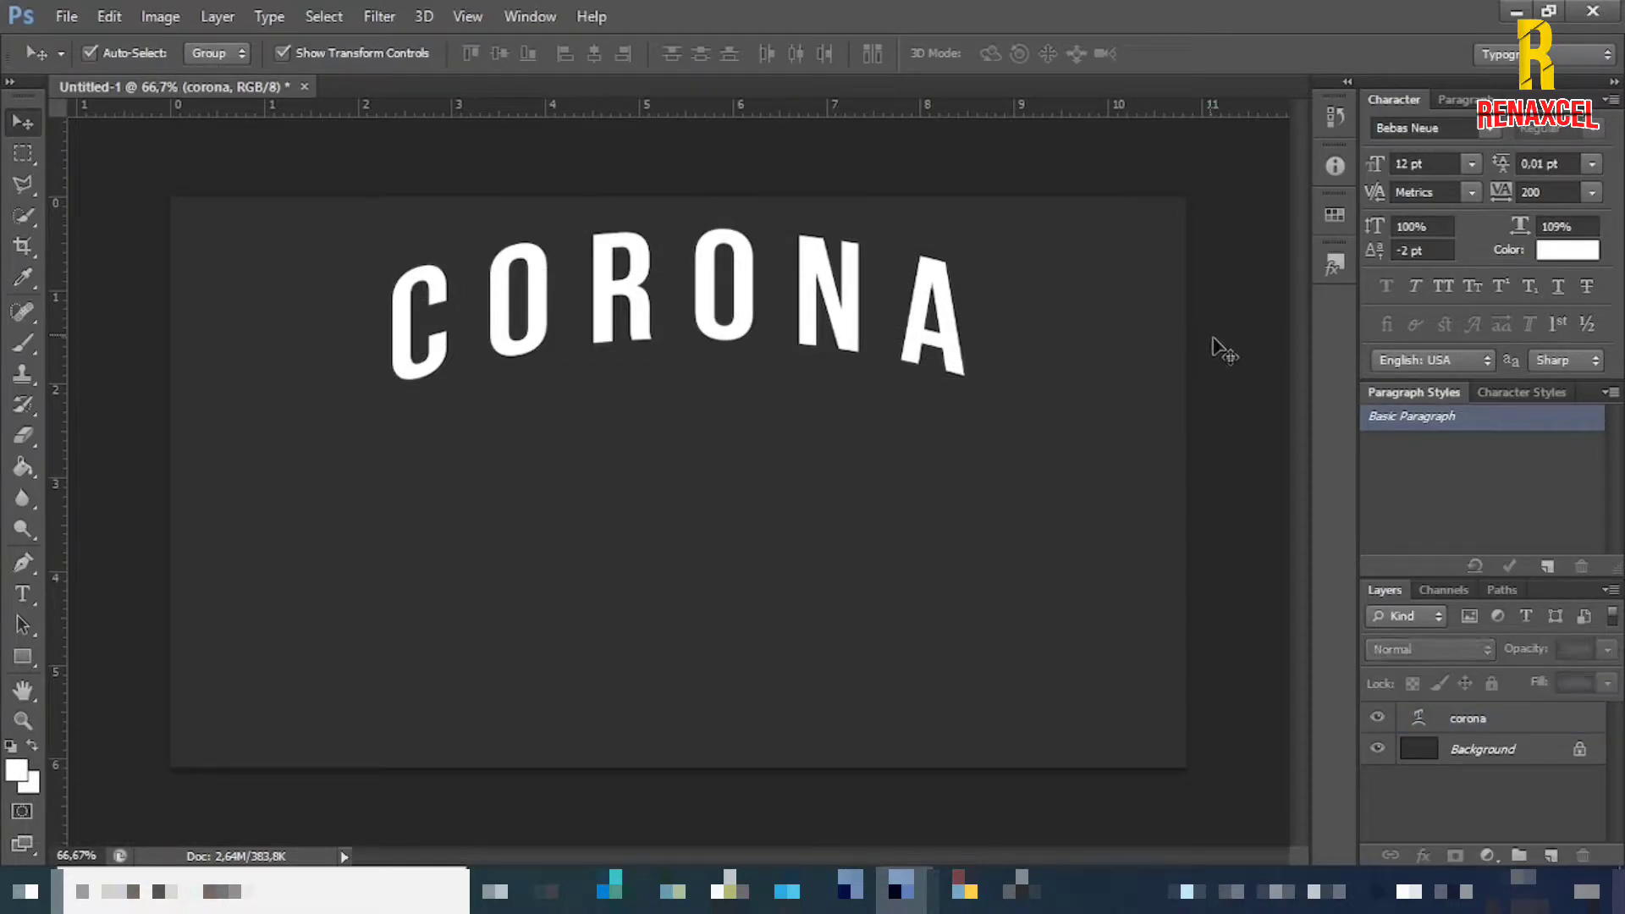
- Add a new text layer reading -VS- below the arched CORONA heading
click(21, 595)
click(656, 520)
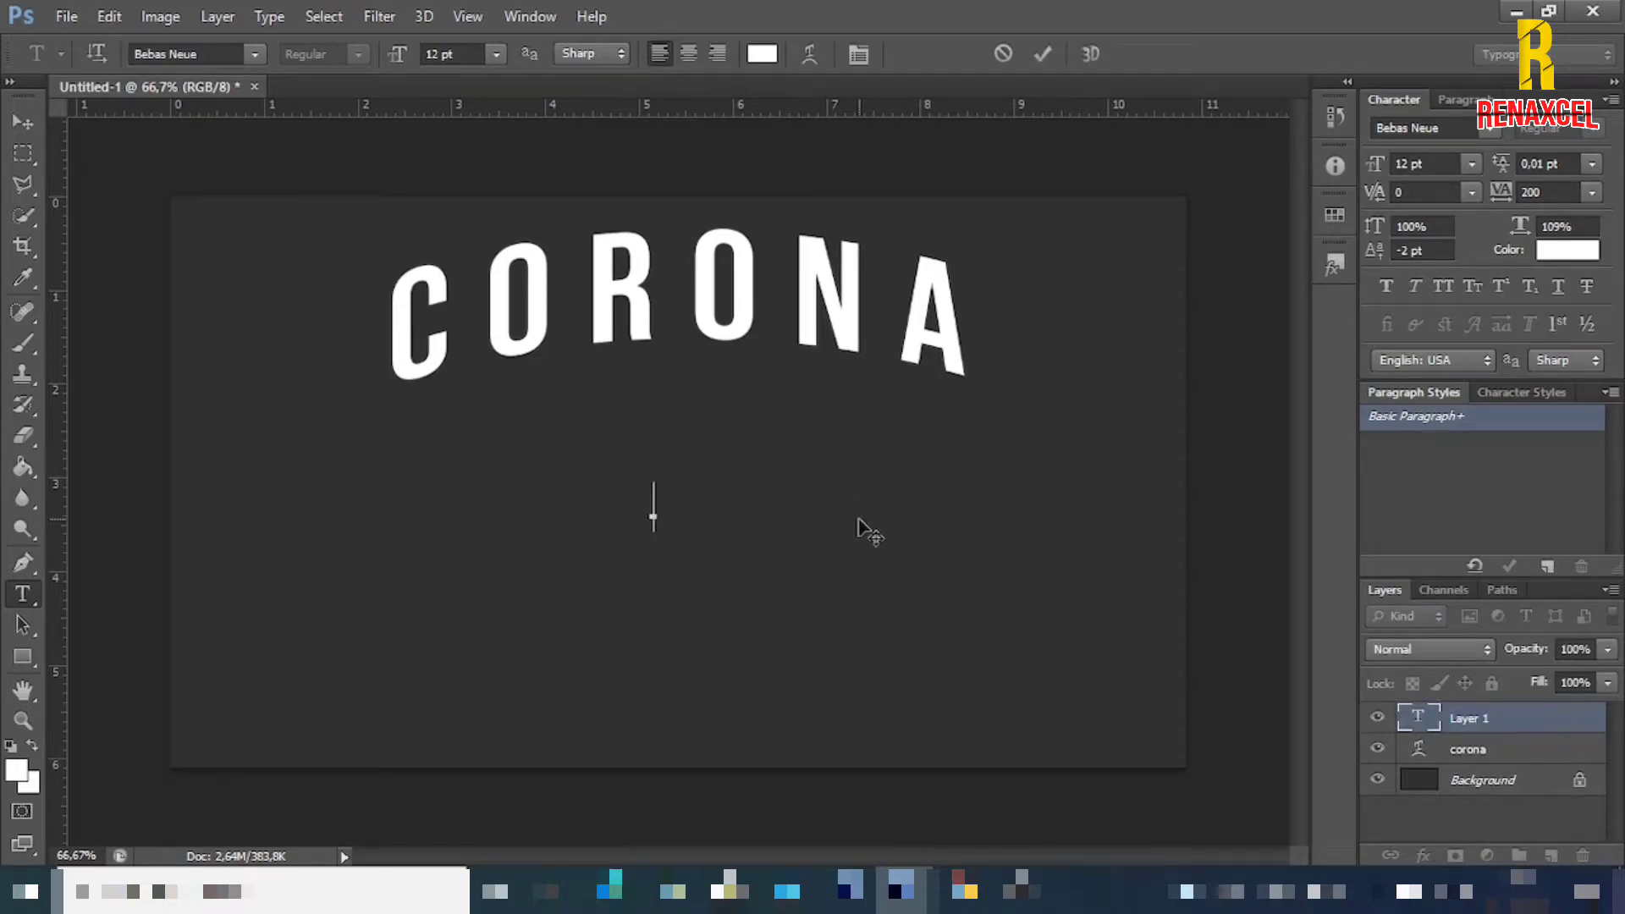
text(-VS)
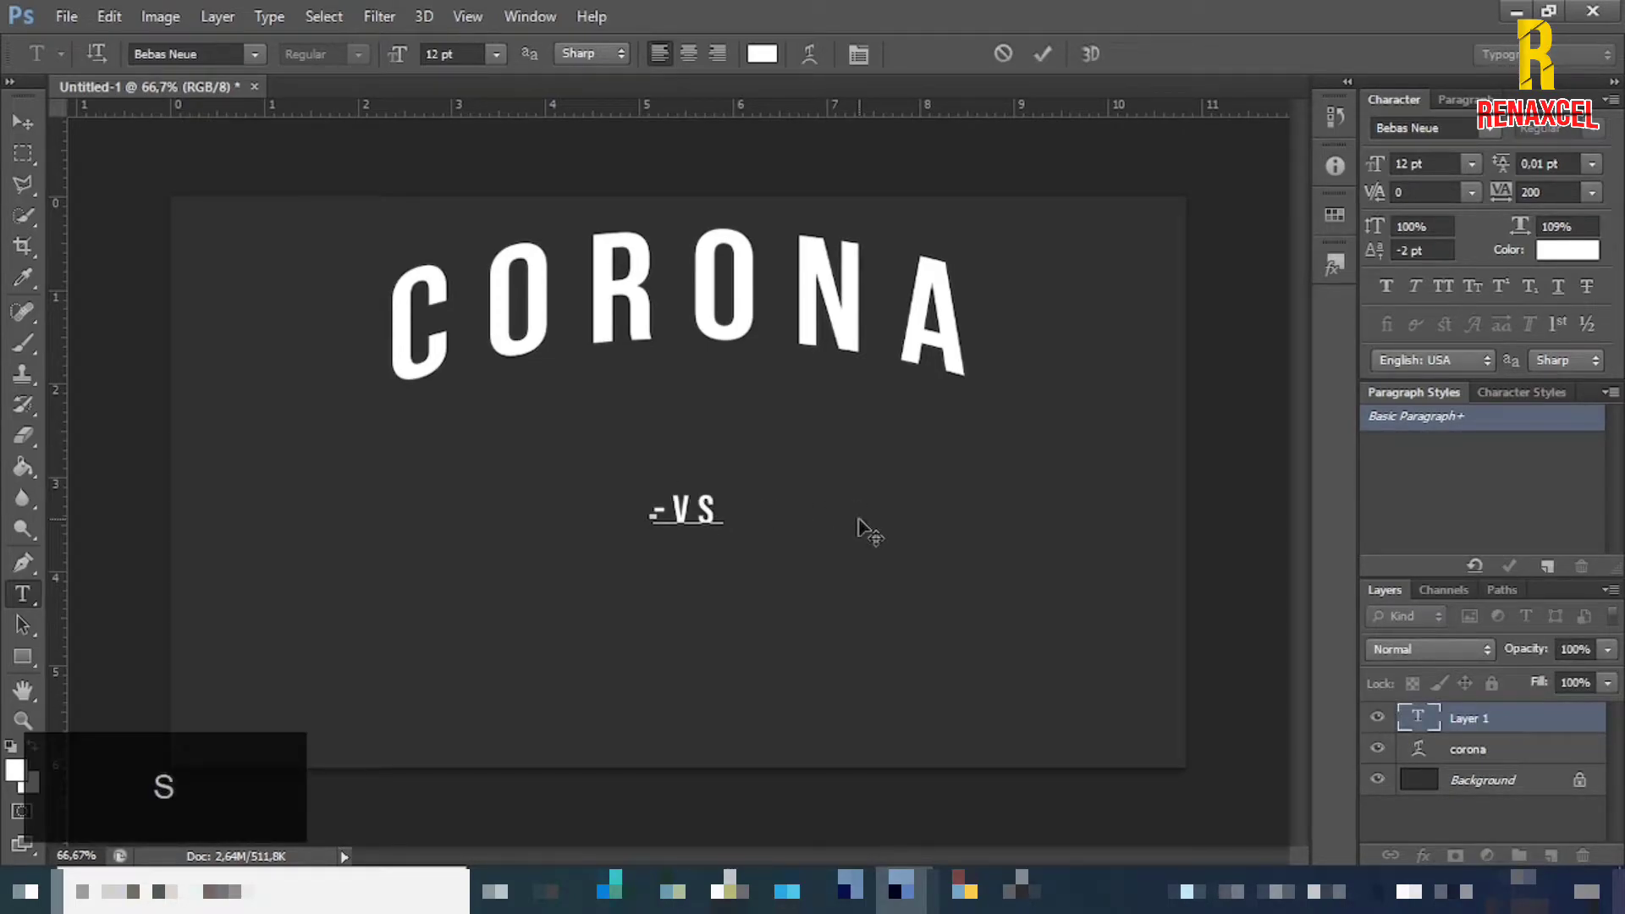
text(-)
click(1042, 54)
- Scale the -VS- text to about 211% and position it in the middle area below CORONA
click(39, 118)
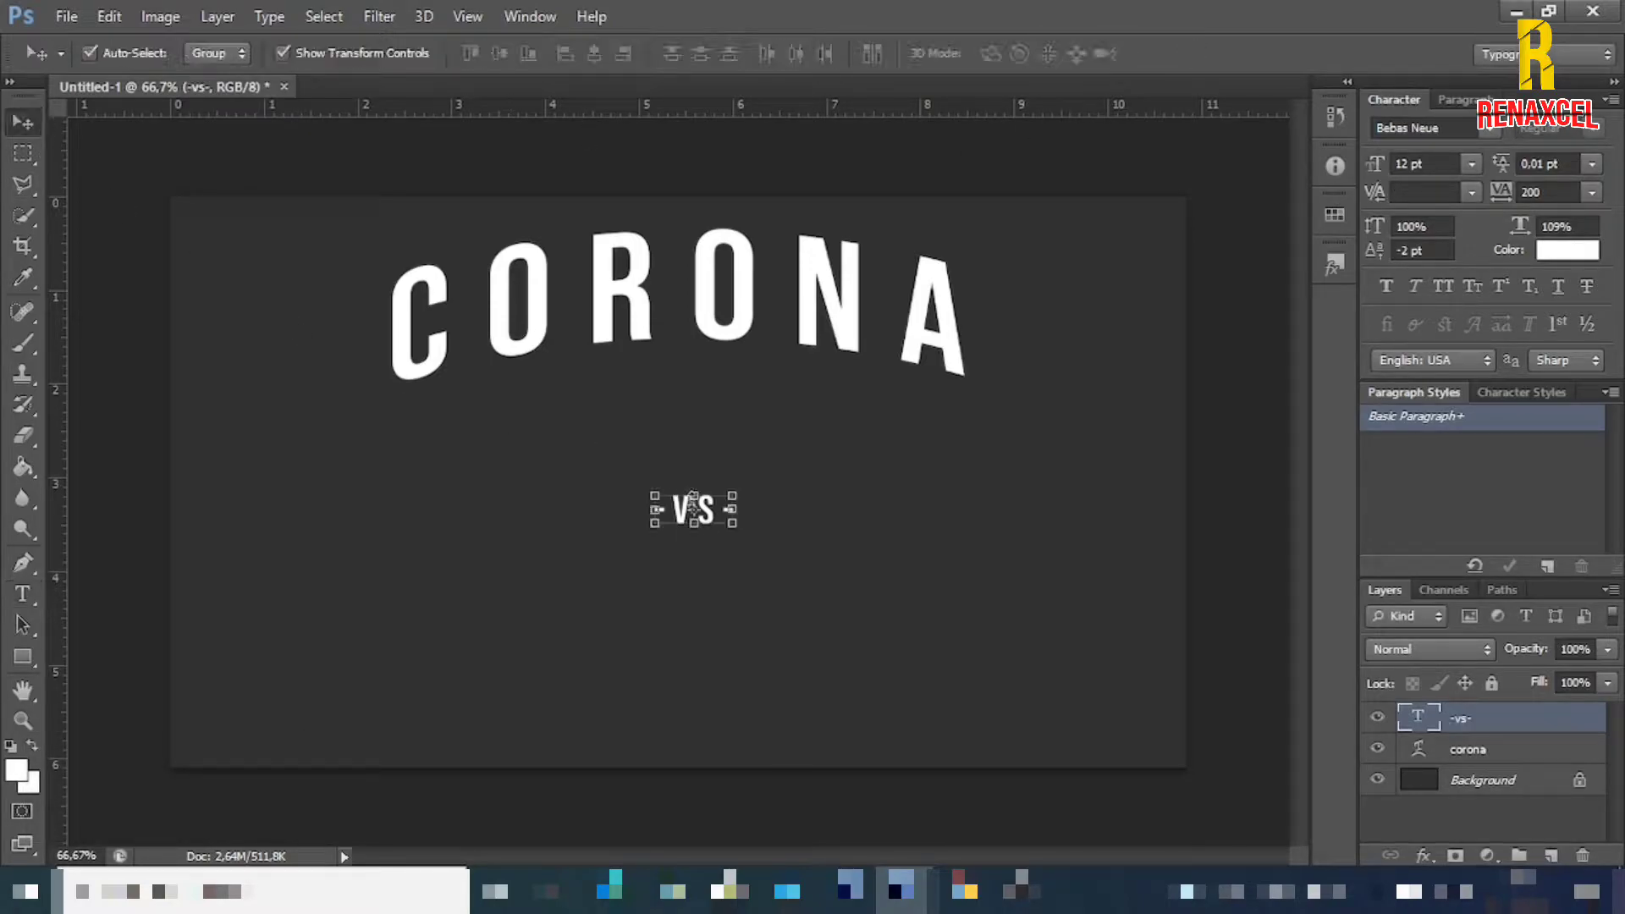
click(742, 486)
drag(748, 484, 800, 464)
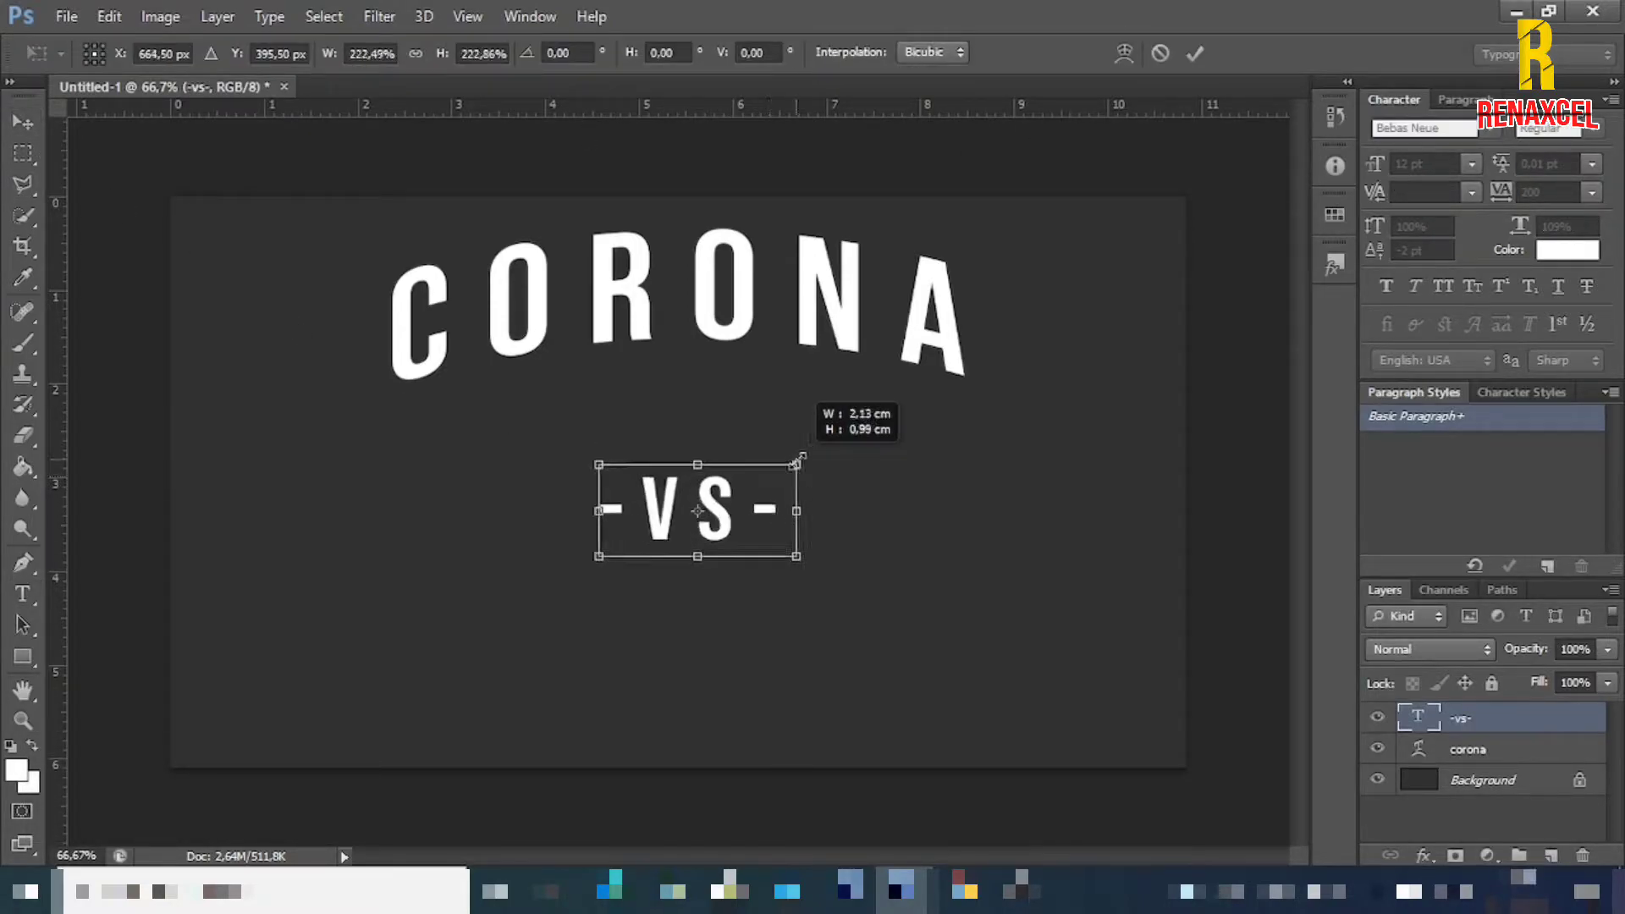
drag(757, 546, 762, 432)
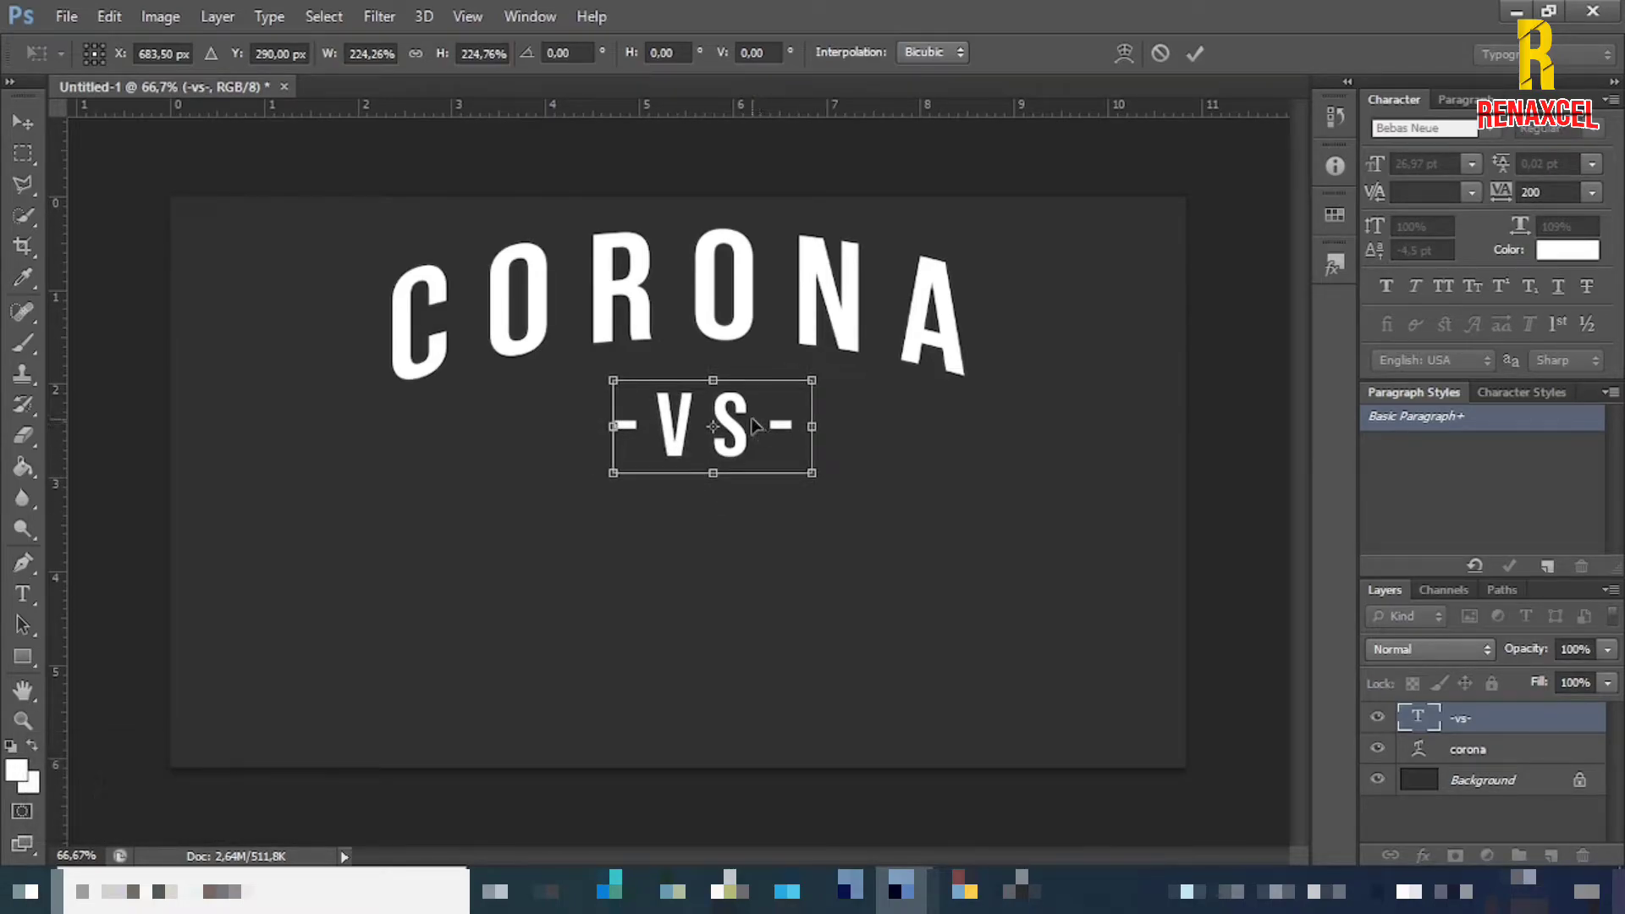
drag(817, 379, 760, 475)
click(1197, 56)
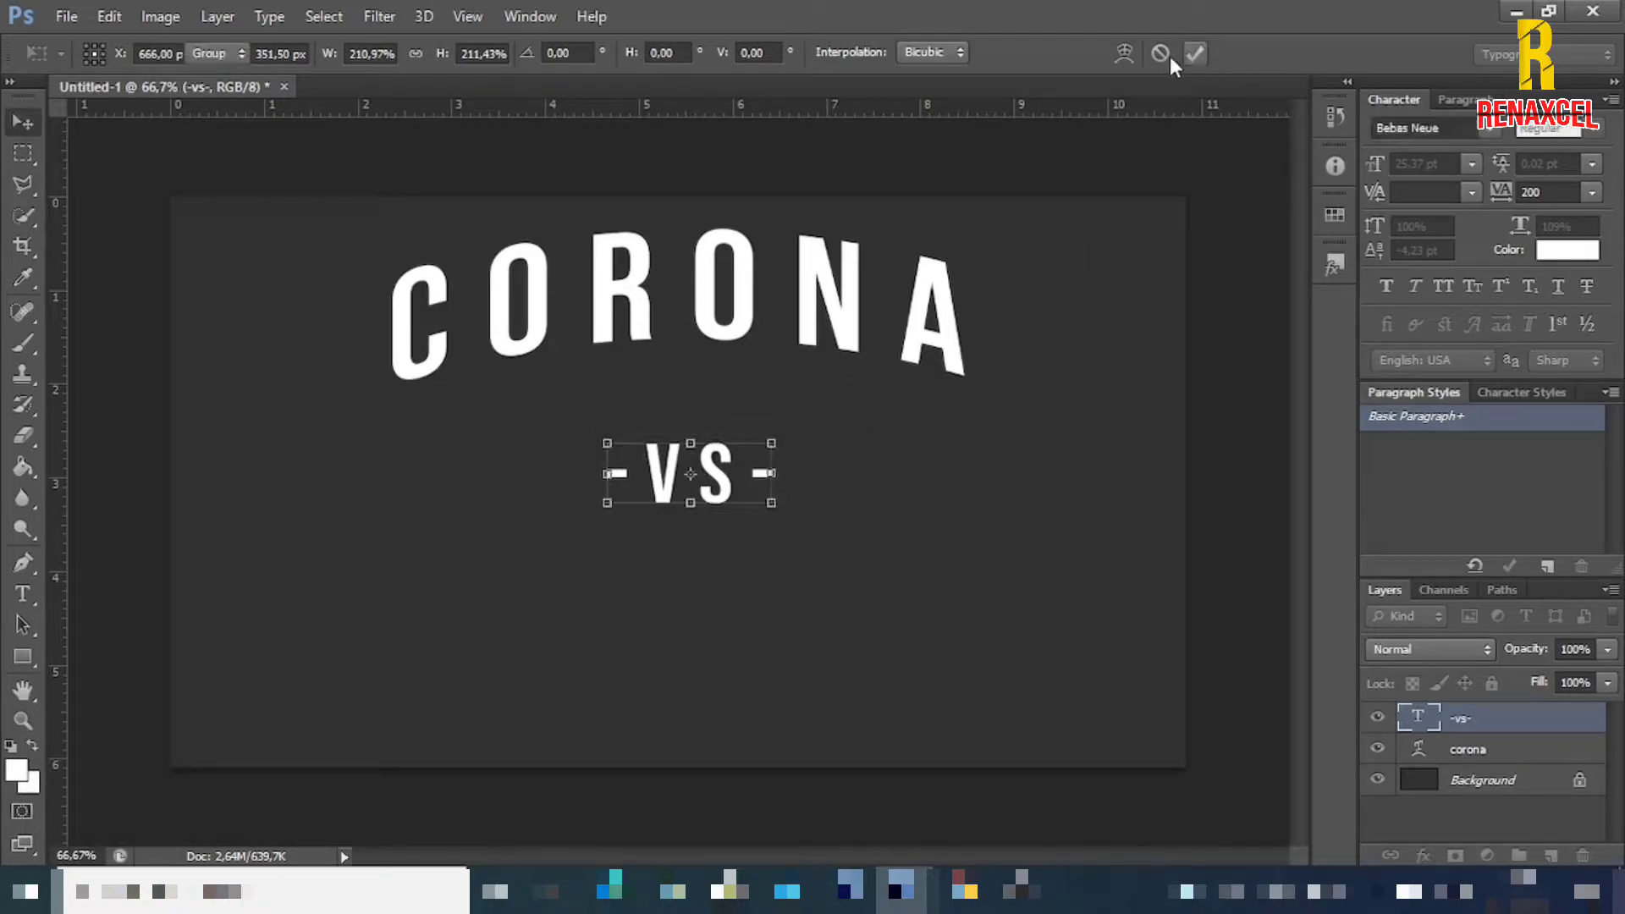
- Center the -VS- text horizontally and vertically on the canvas, then clear the selection
key(ctrl+a)
click(594, 54)
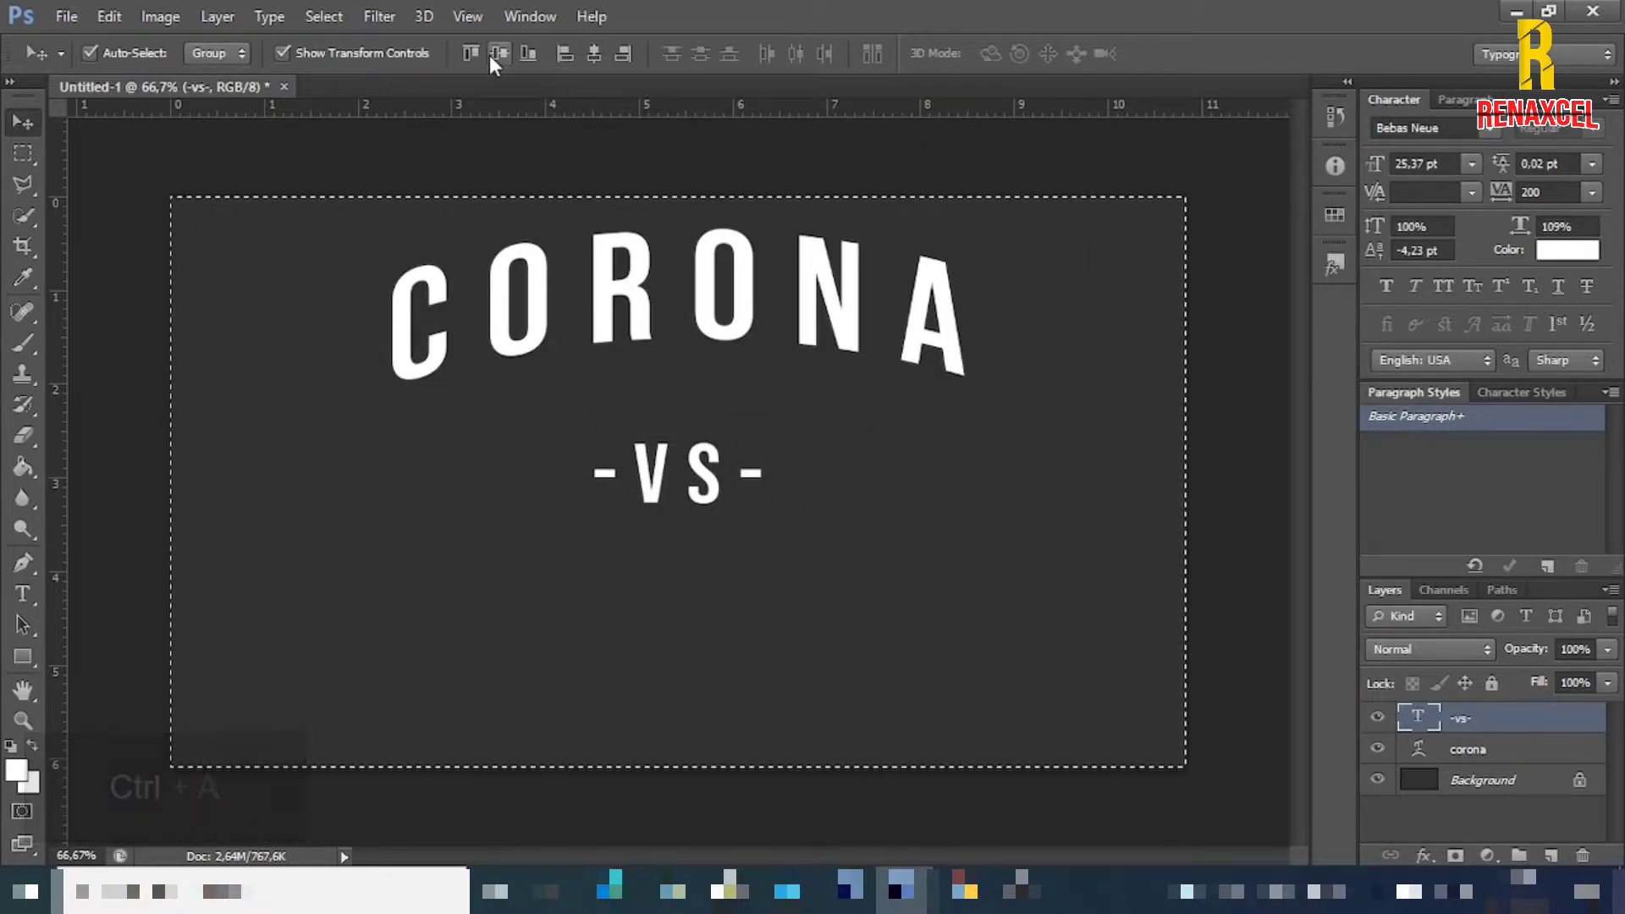
key(ctrl+d)
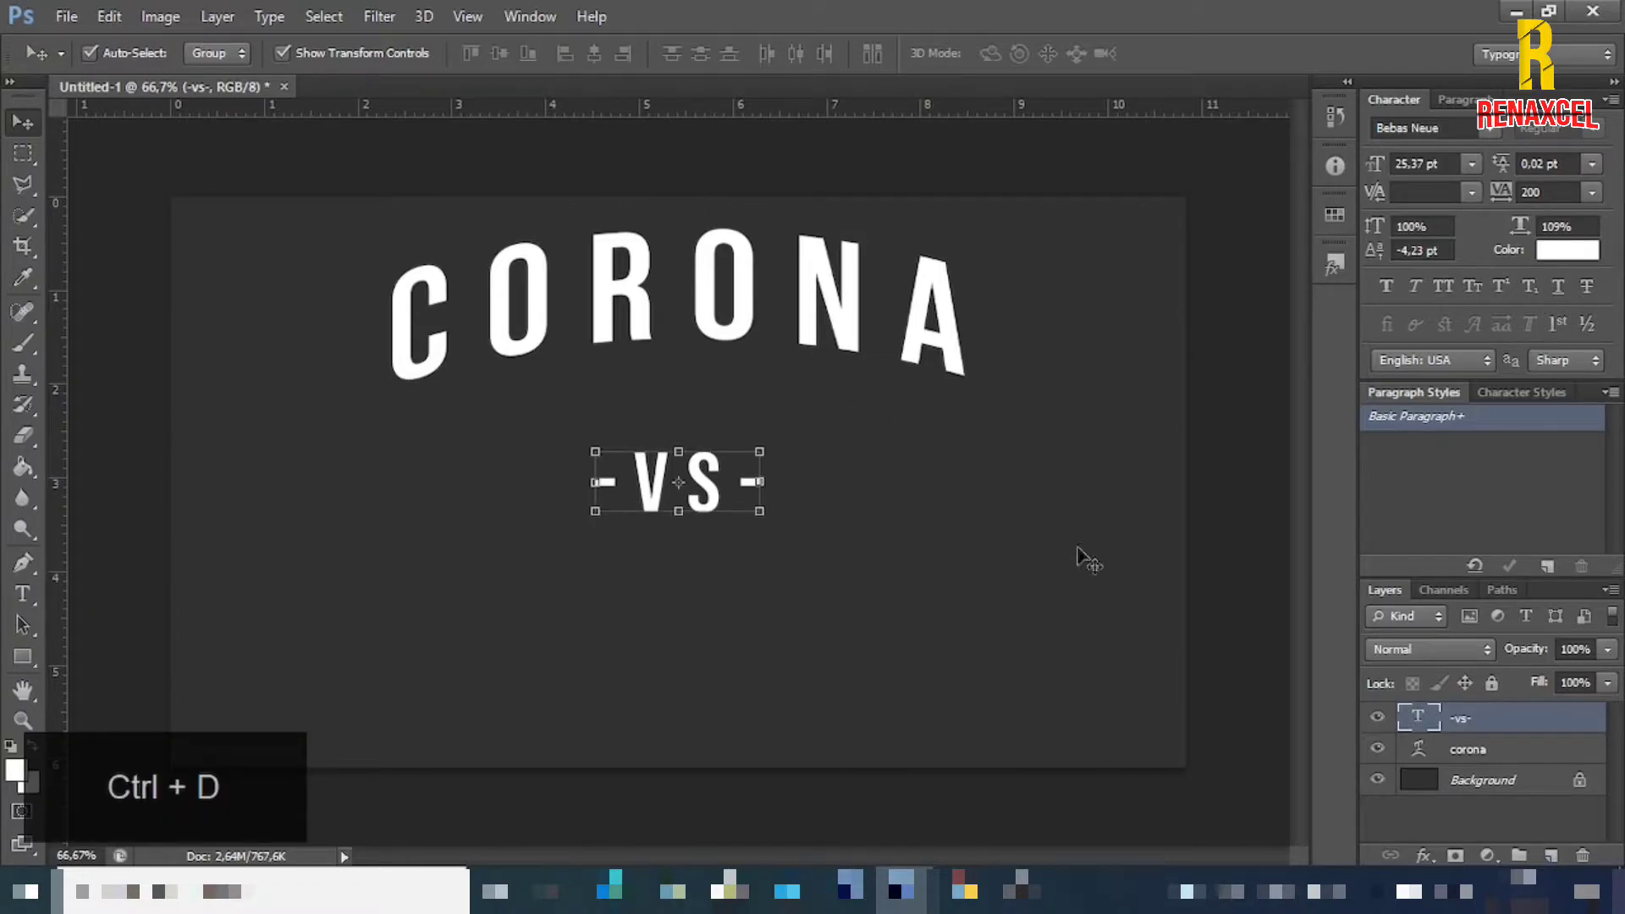
- Move the arched CORONA text straight down to about Y 180 px, closer to the -VS- text
click(1462, 752)
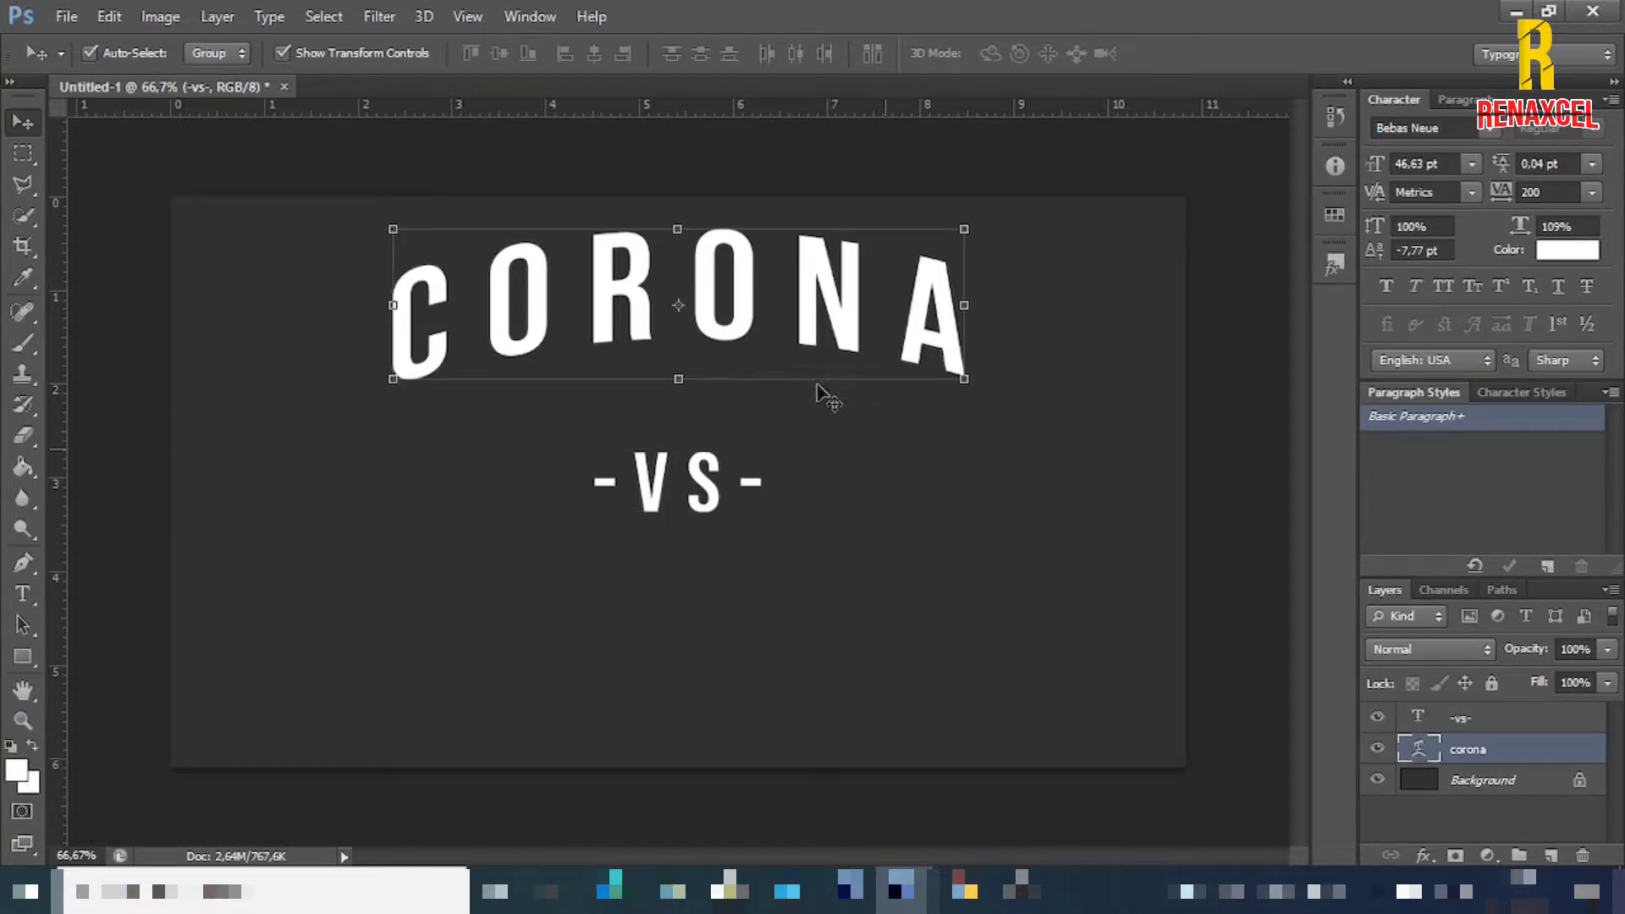
key(ctrl+t)
drag(783, 326, 786, 359)
key(shift)
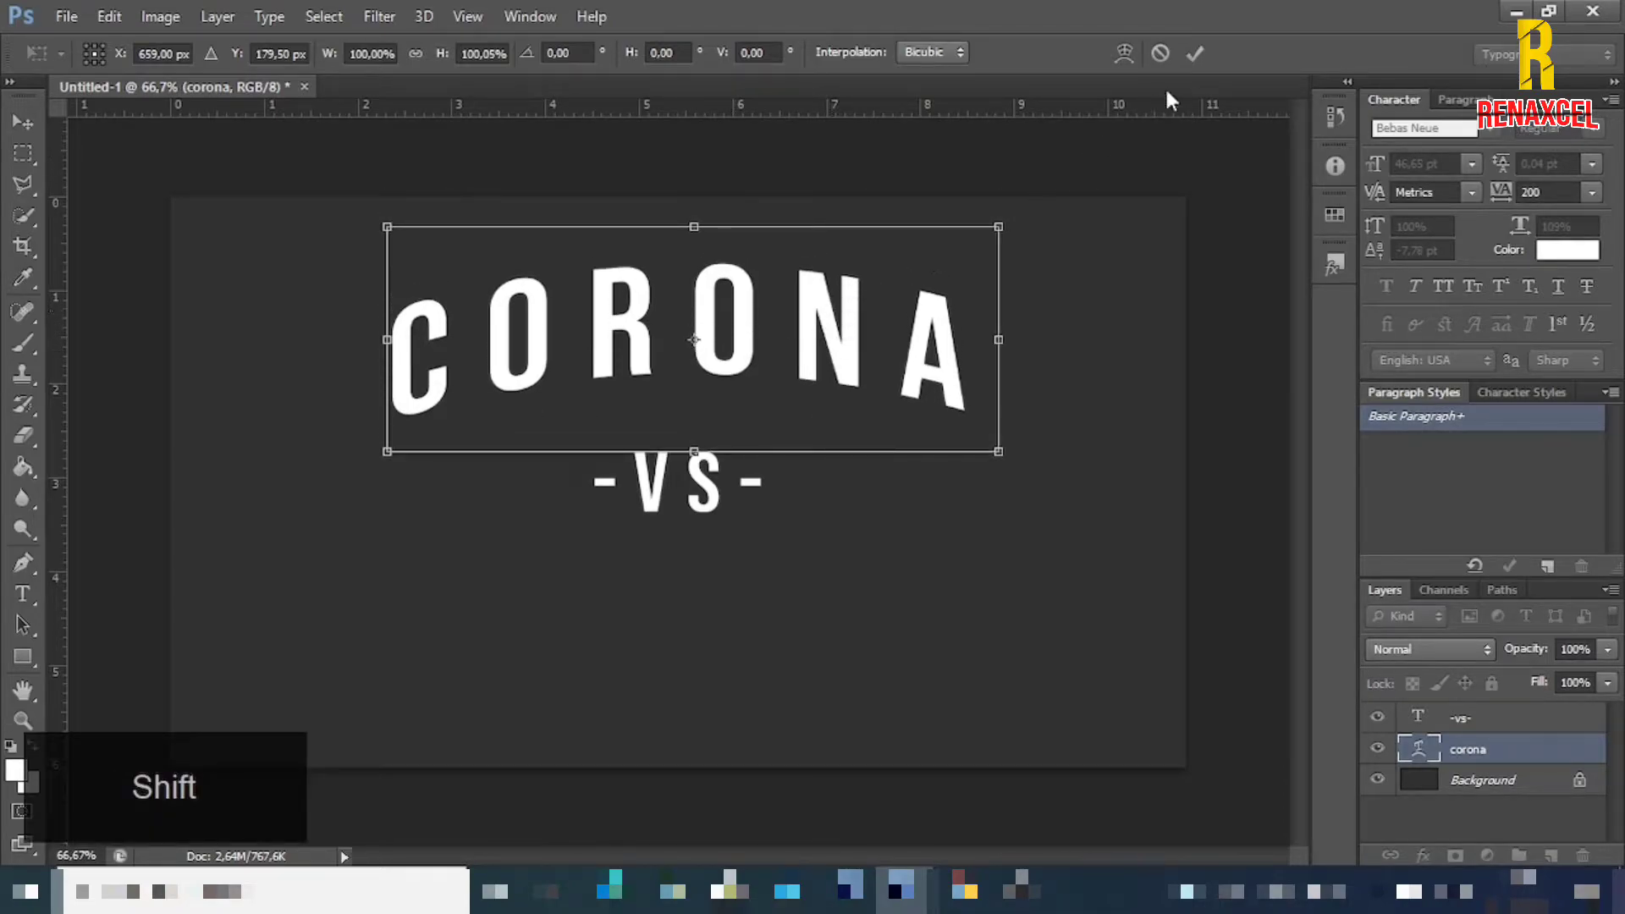
click(1200, 54)
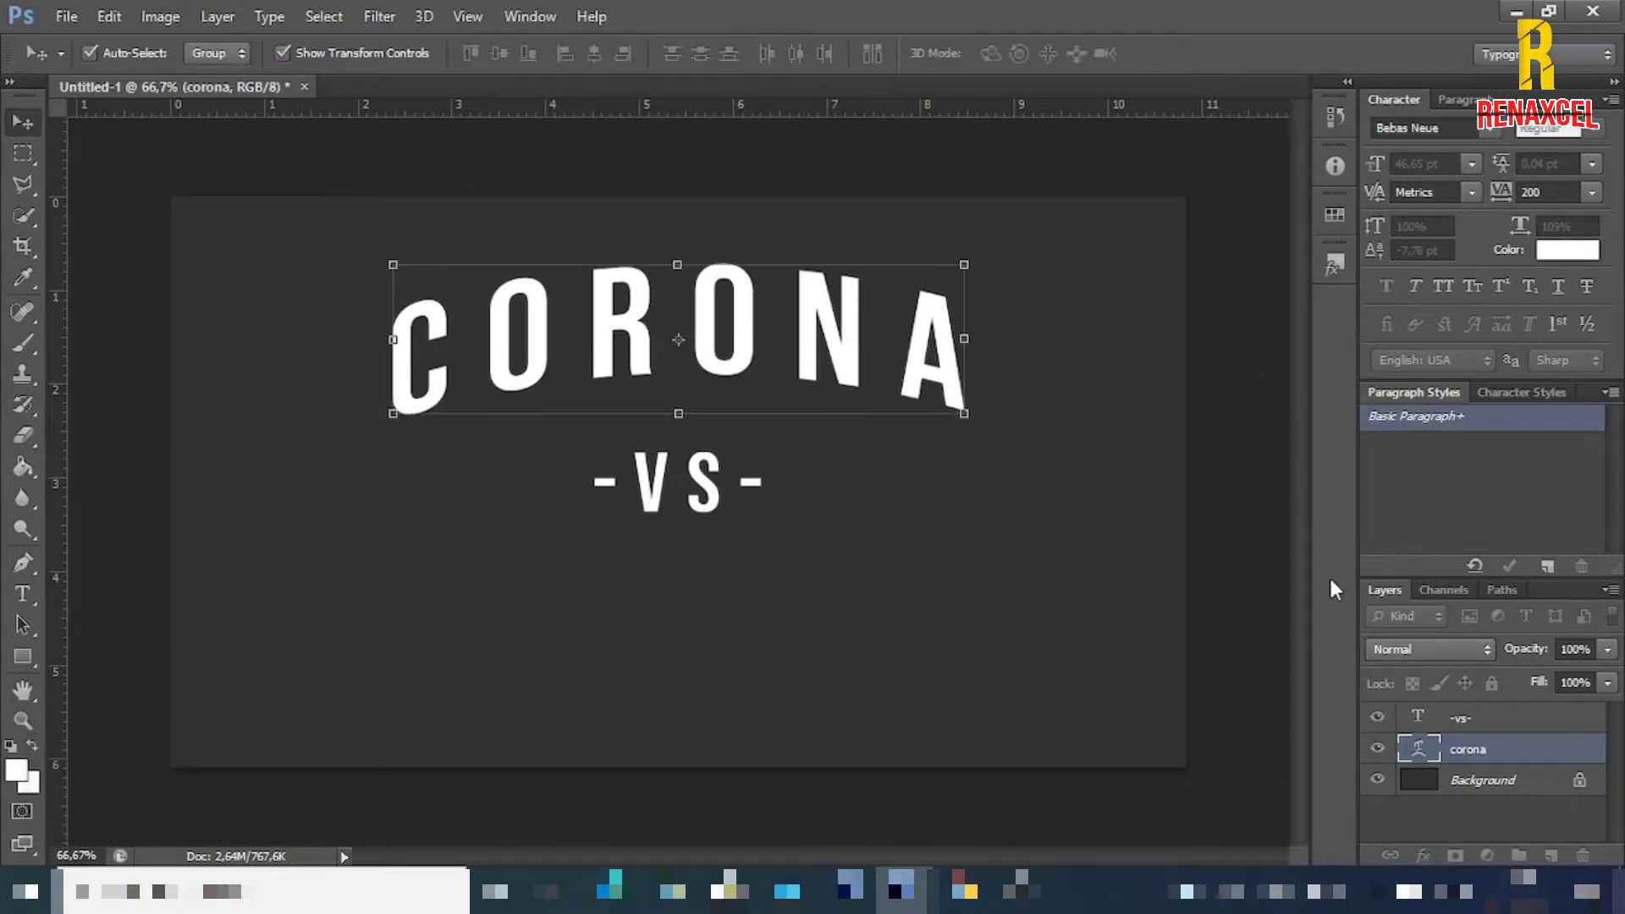
click(1287, 660)
- Set the tracking of the -VS- text to -25
click(1464, 718)
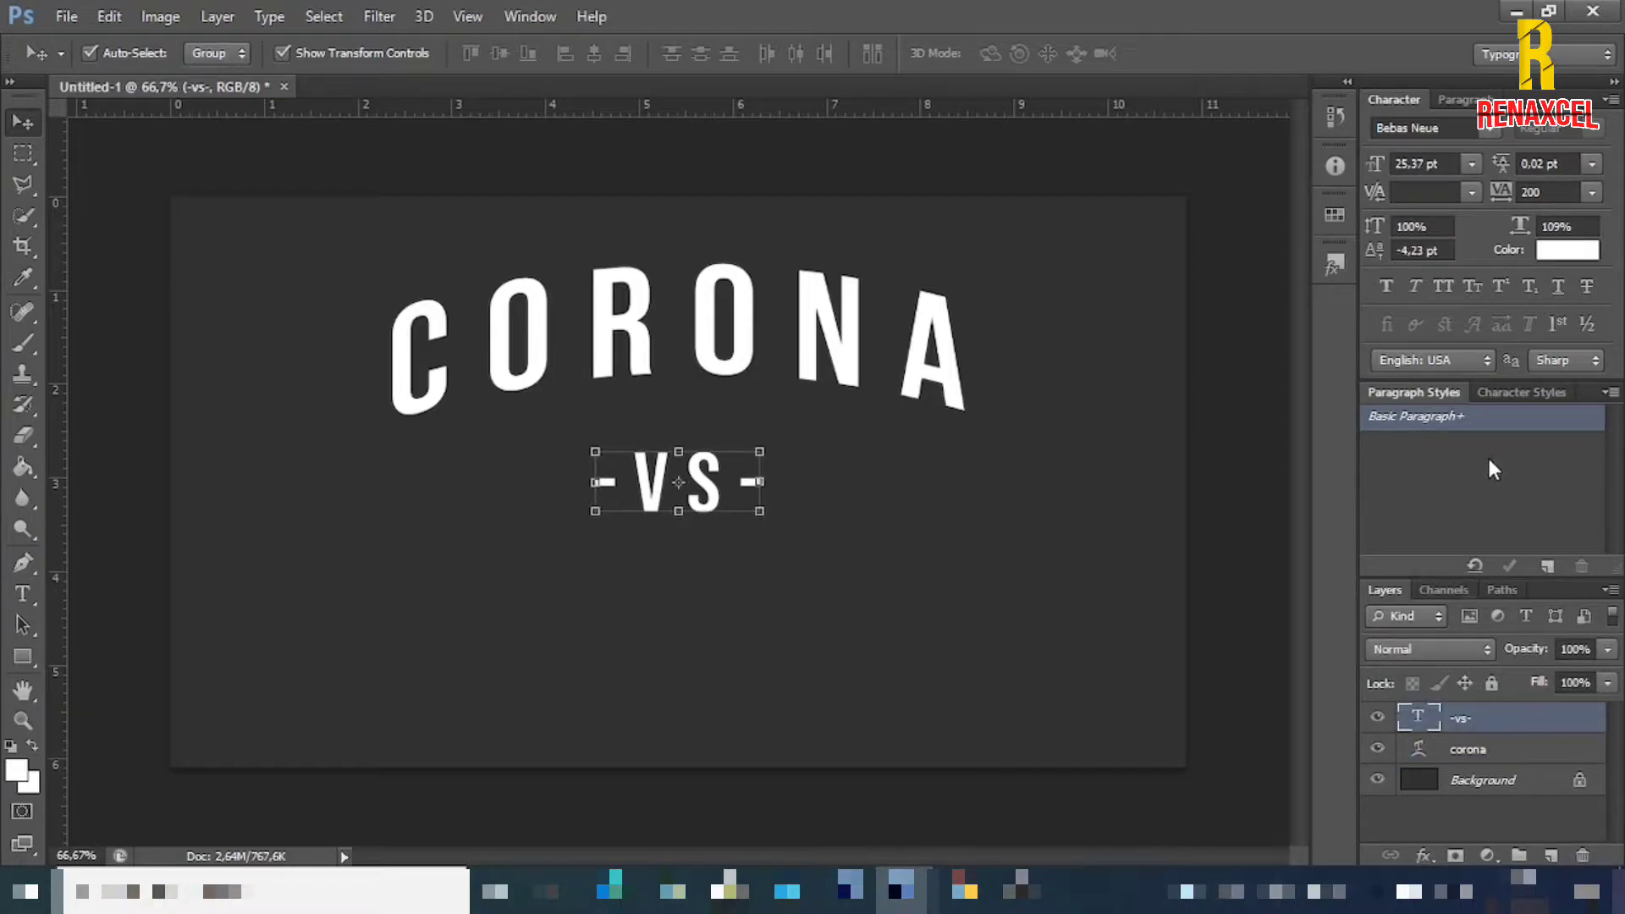
click(1594, 193)
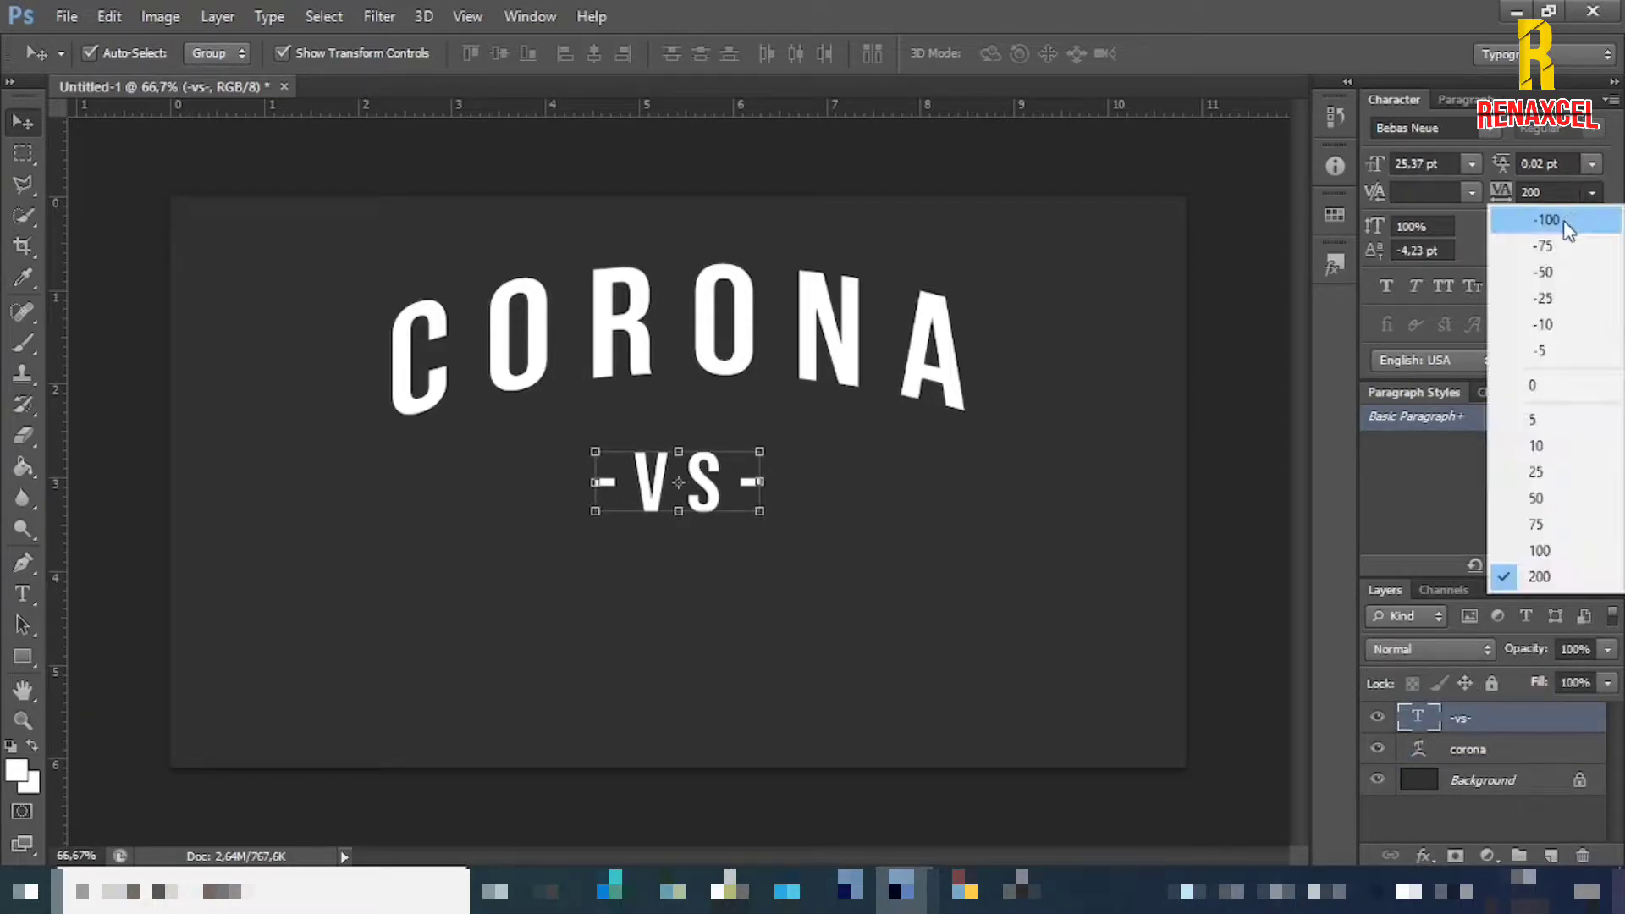
click(1534, 300)
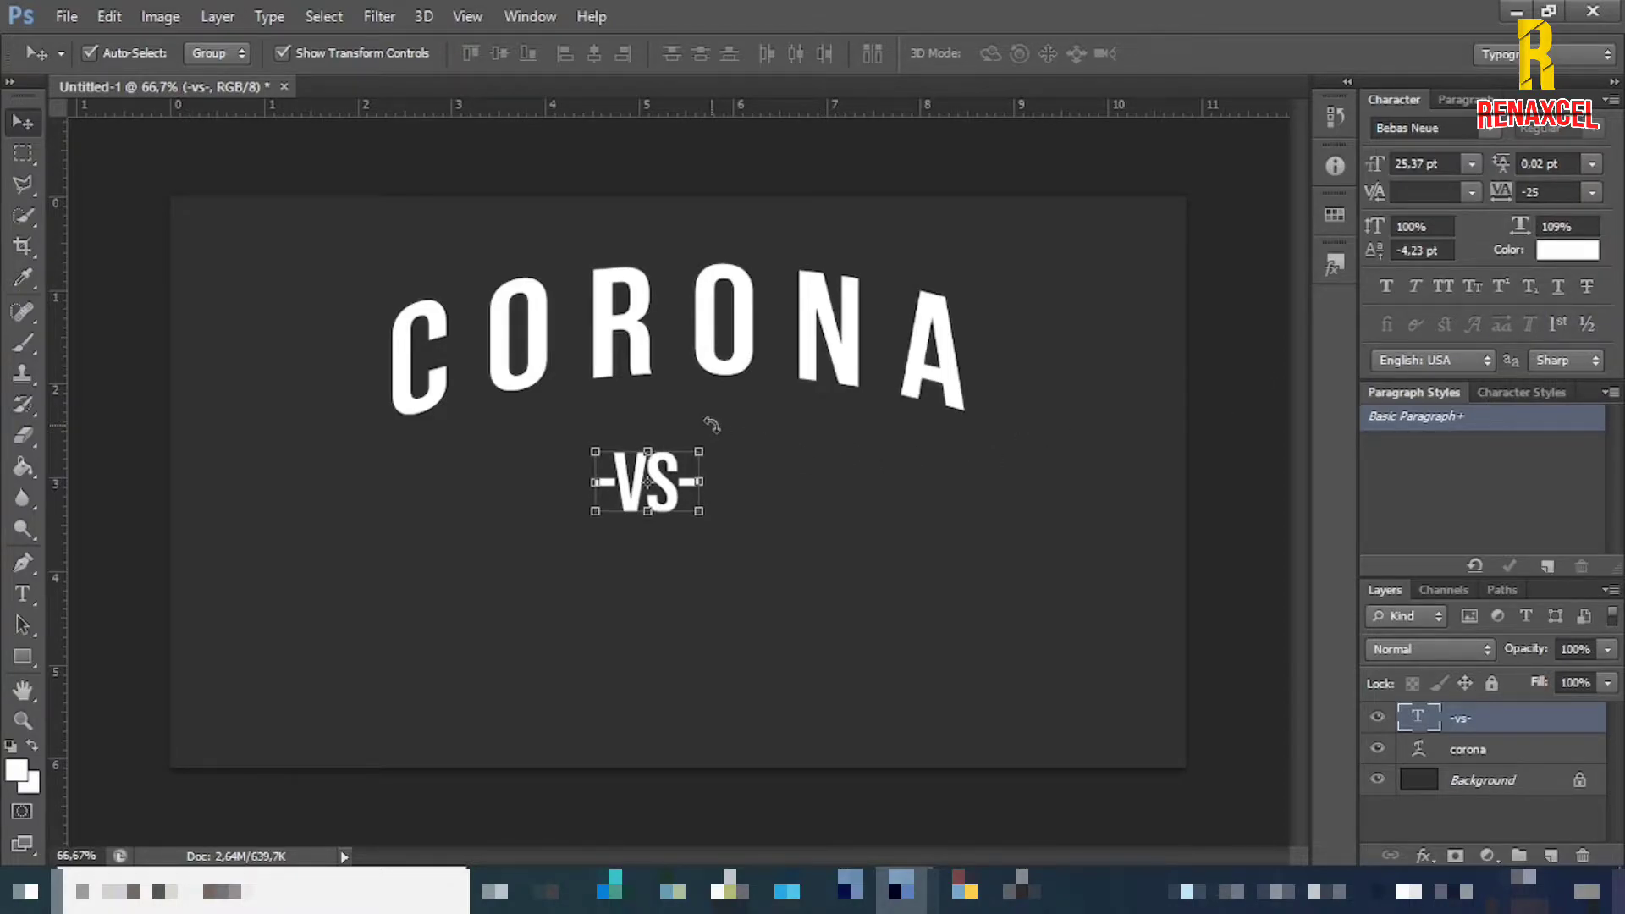
key(ctrl+t)
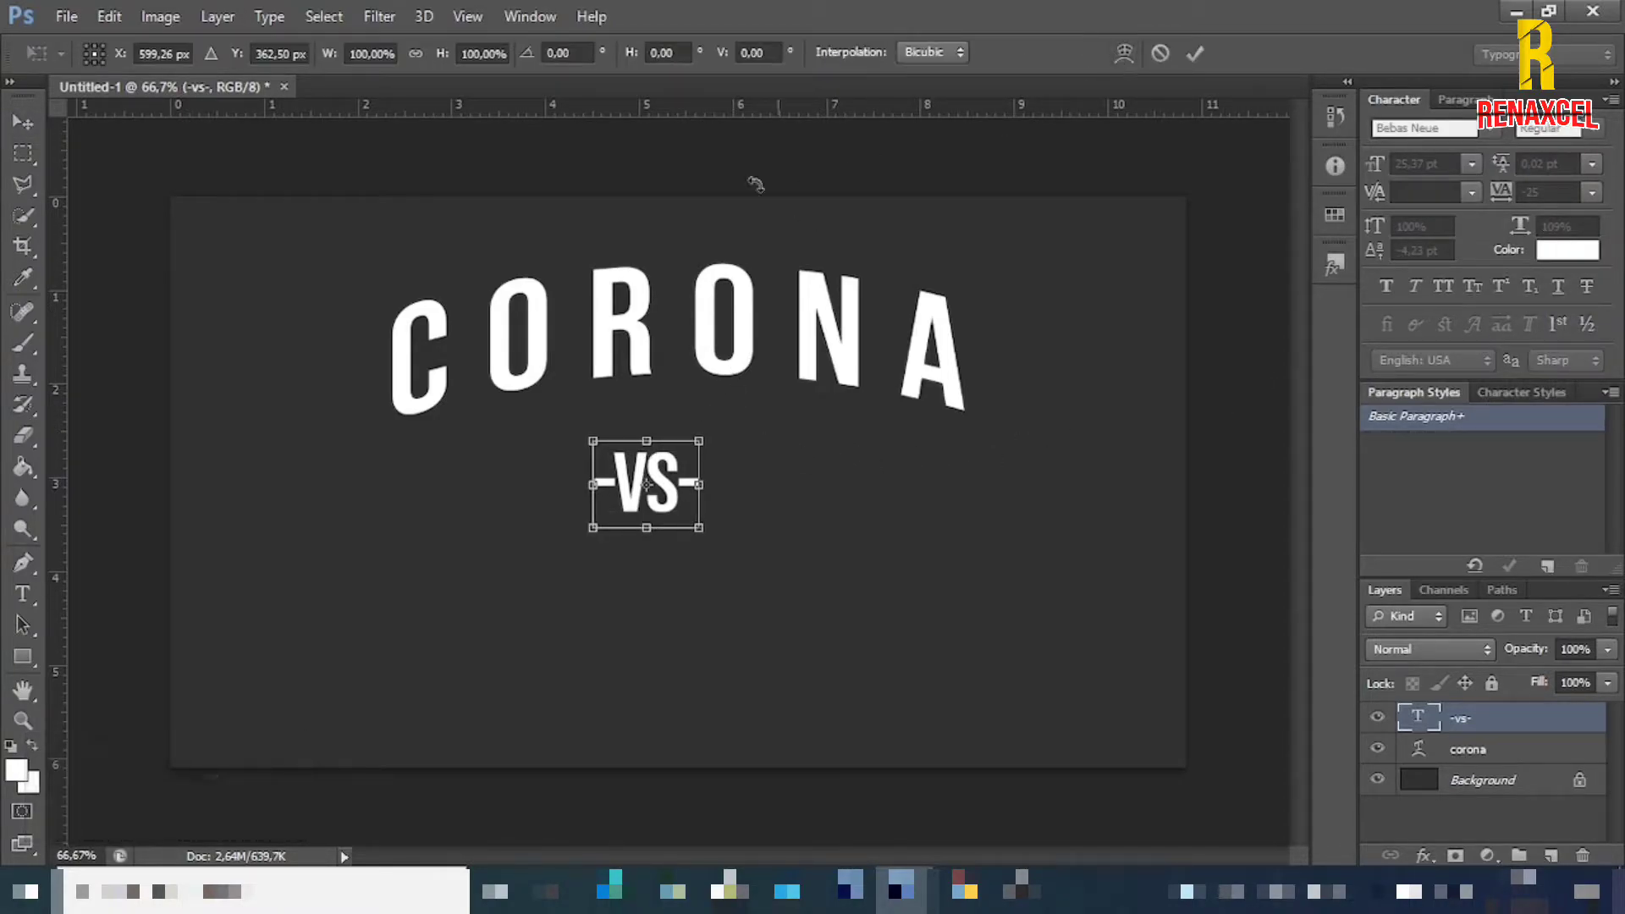
click(1198, 55)
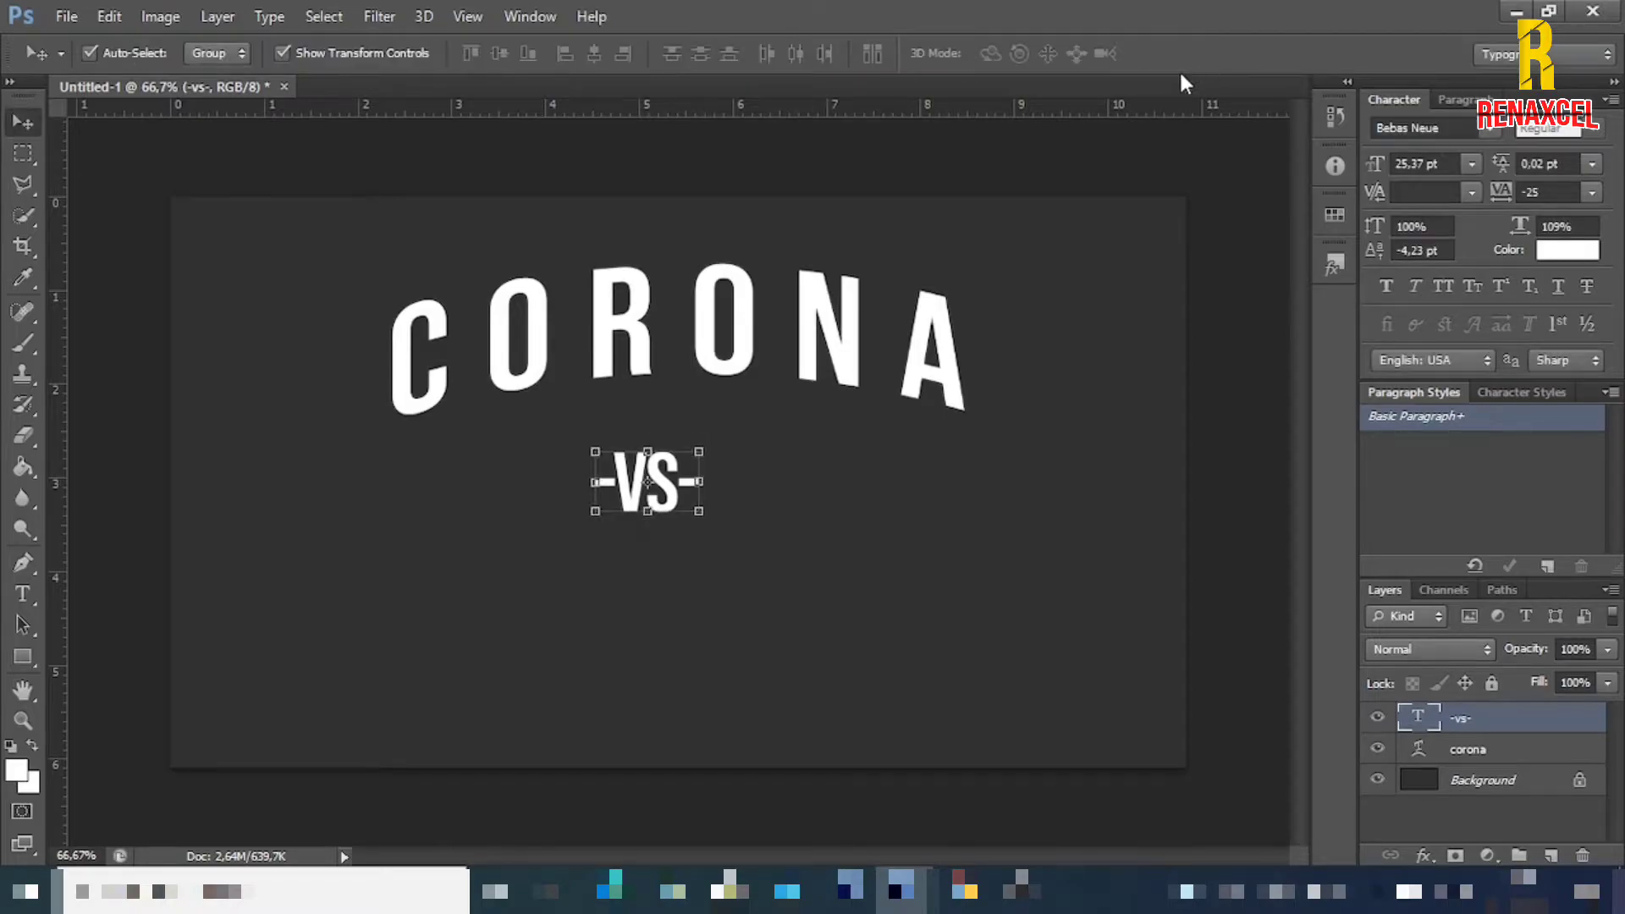
- Center the -VS- text horizontally on the canvas and clear the selection
key(ctrl+a)
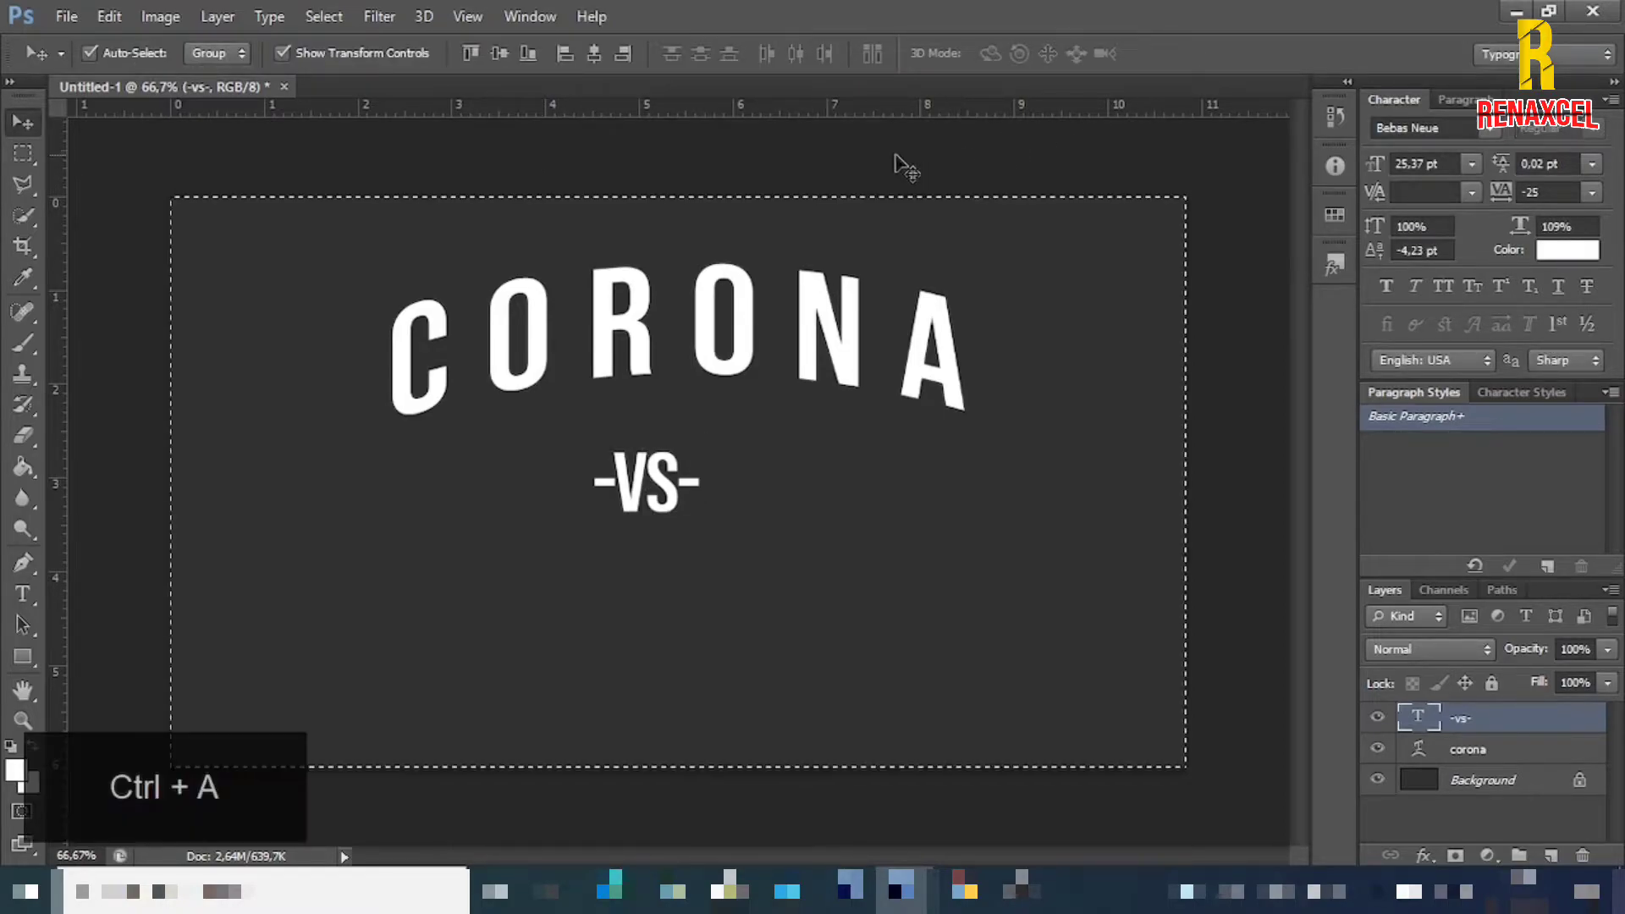
click(595, 58)
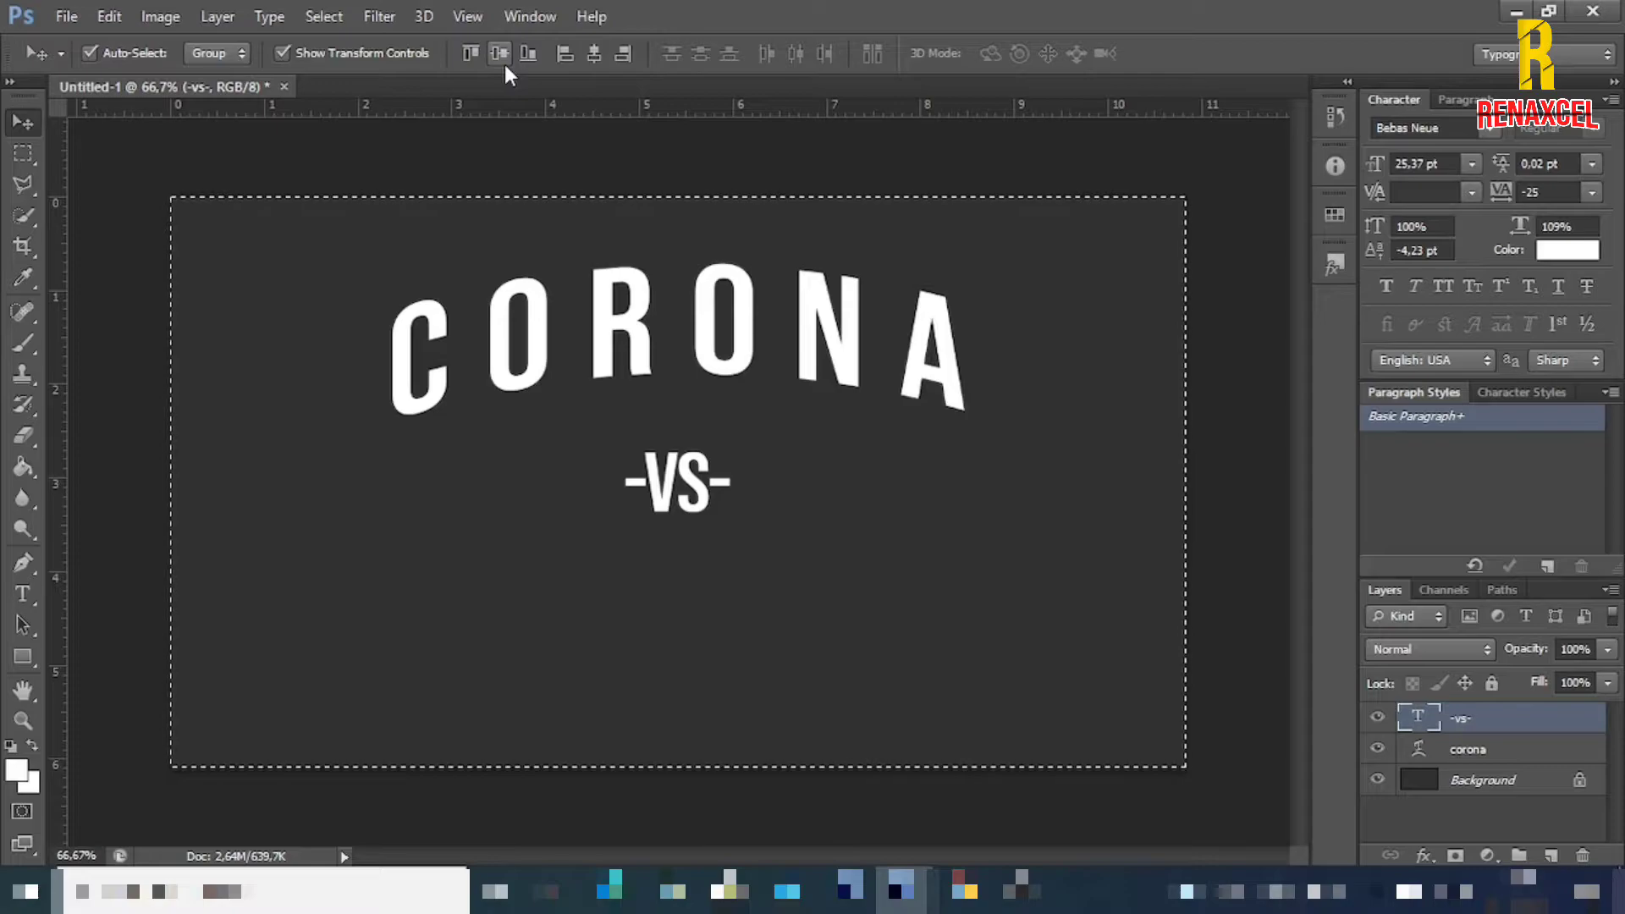
key(ctrl+d)
click(1009, 600)
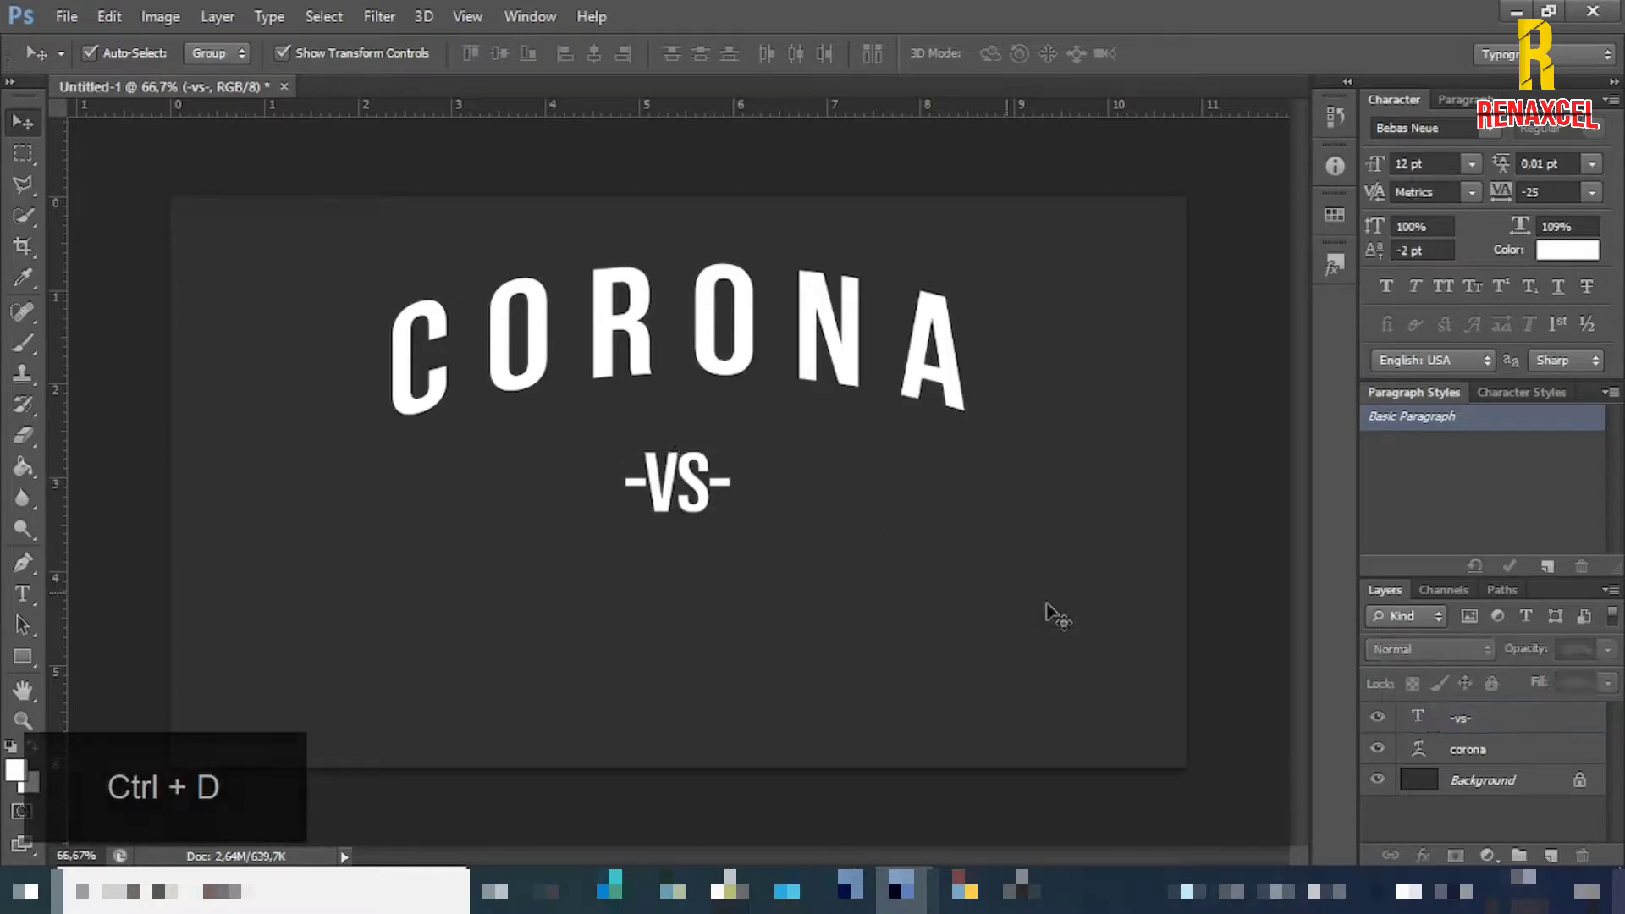
- Duplicate the corona text layer, move the copy below -VS-, and set its warp to None
click(1508, 759)
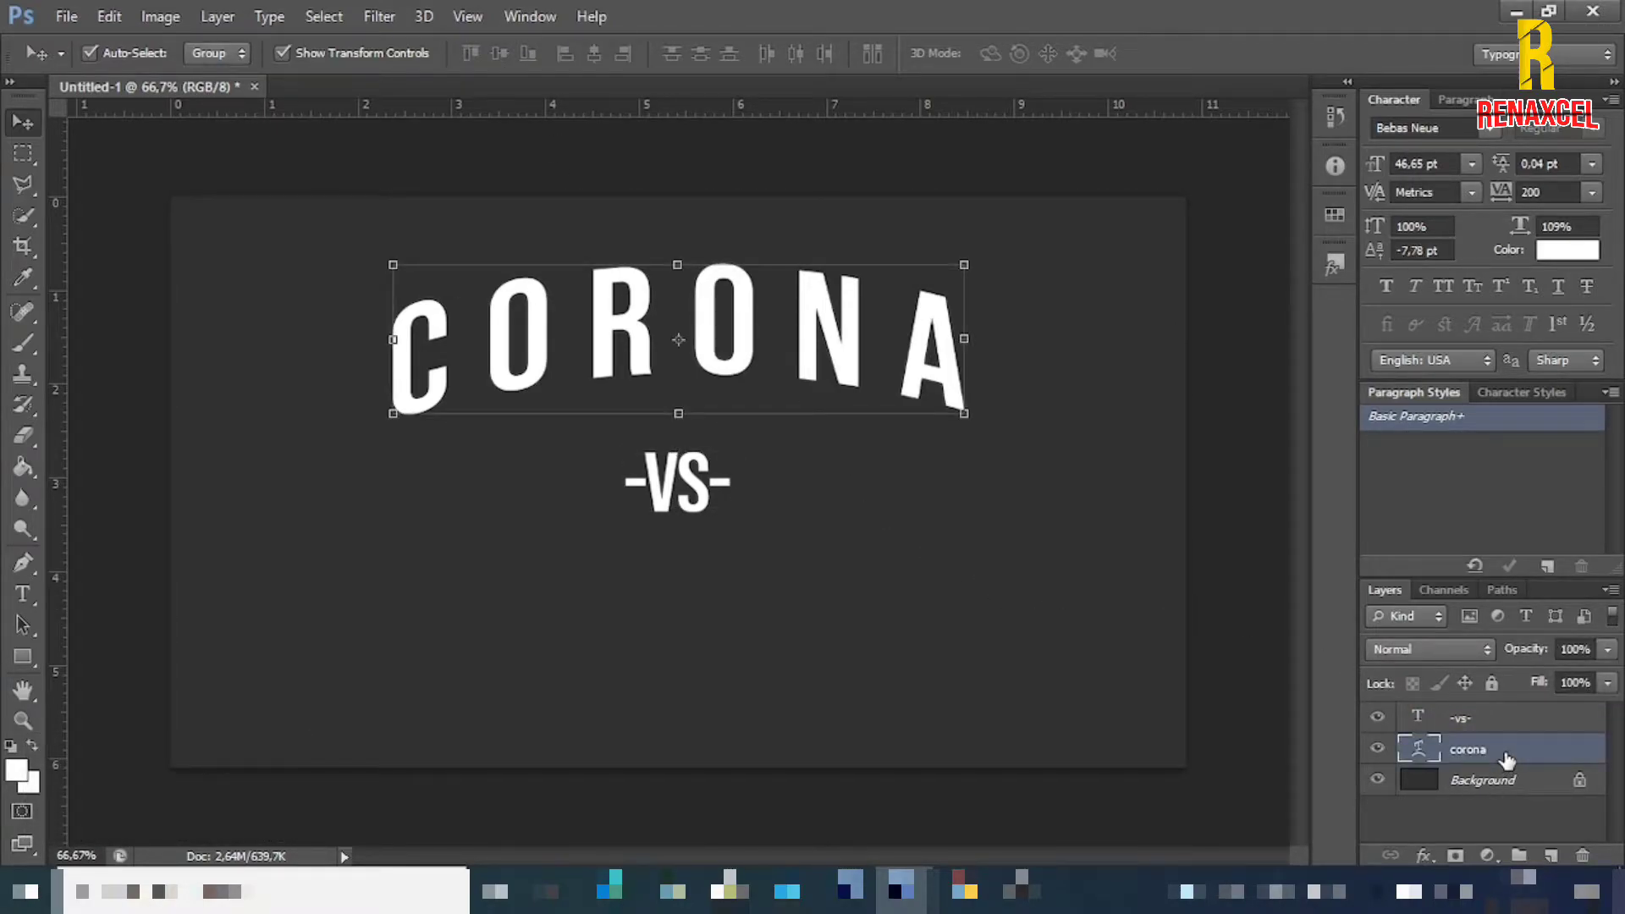
key(ctrl+j)
key(ctrl+t)
drag(721, 297, 733, 597)
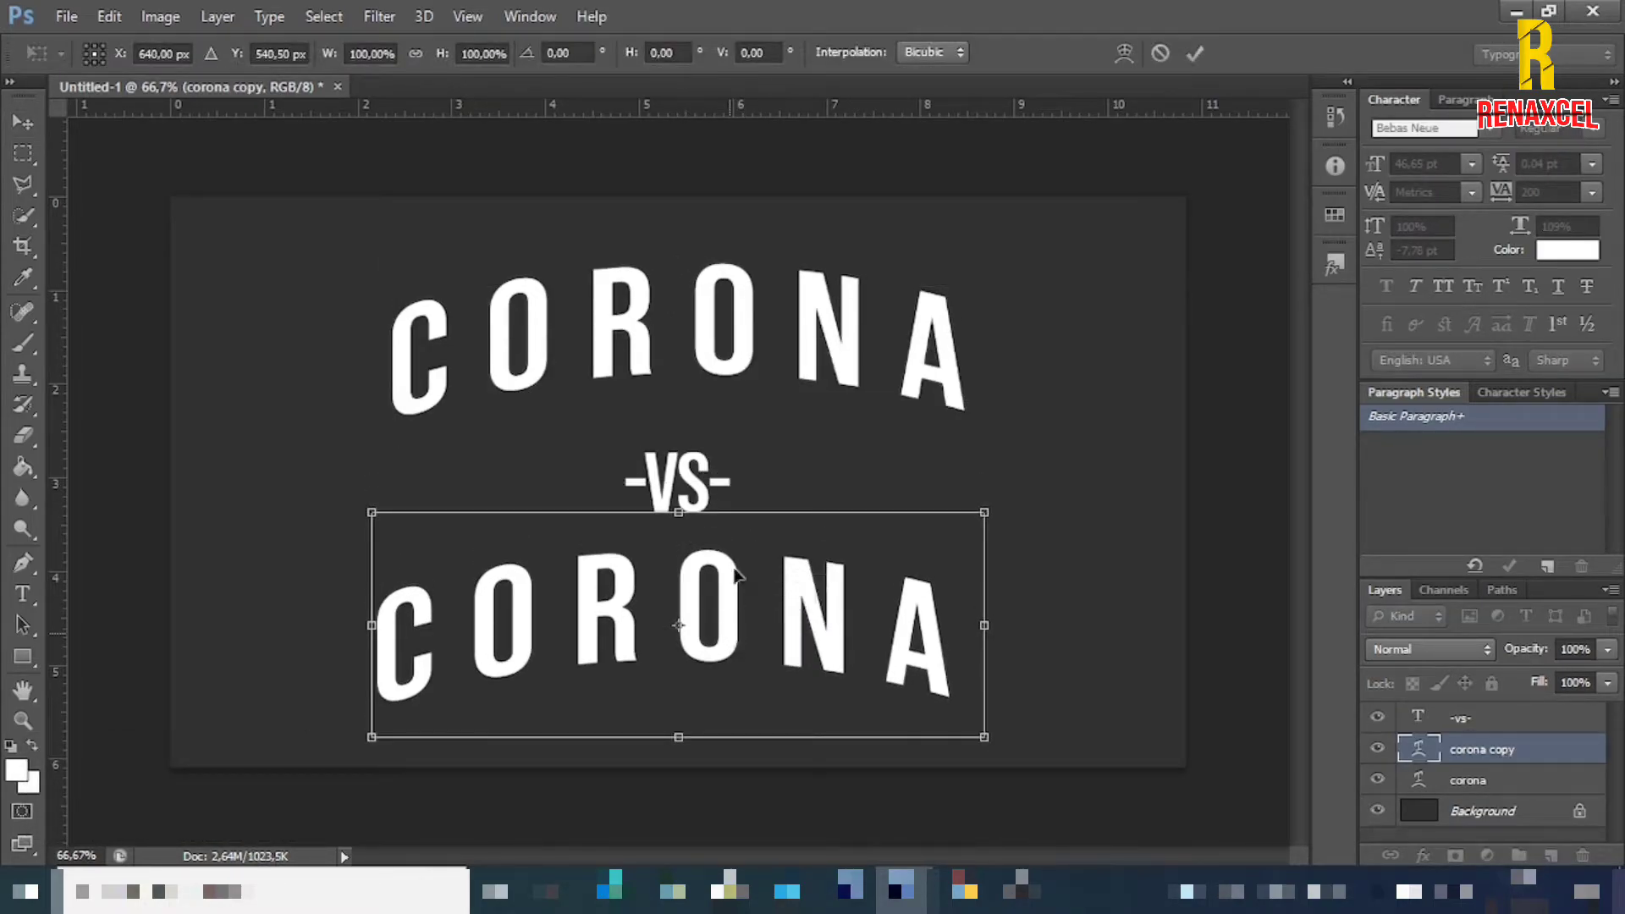
click(1122, 52)
click(208, 52)
click(219, 66)
click(1195, 54)
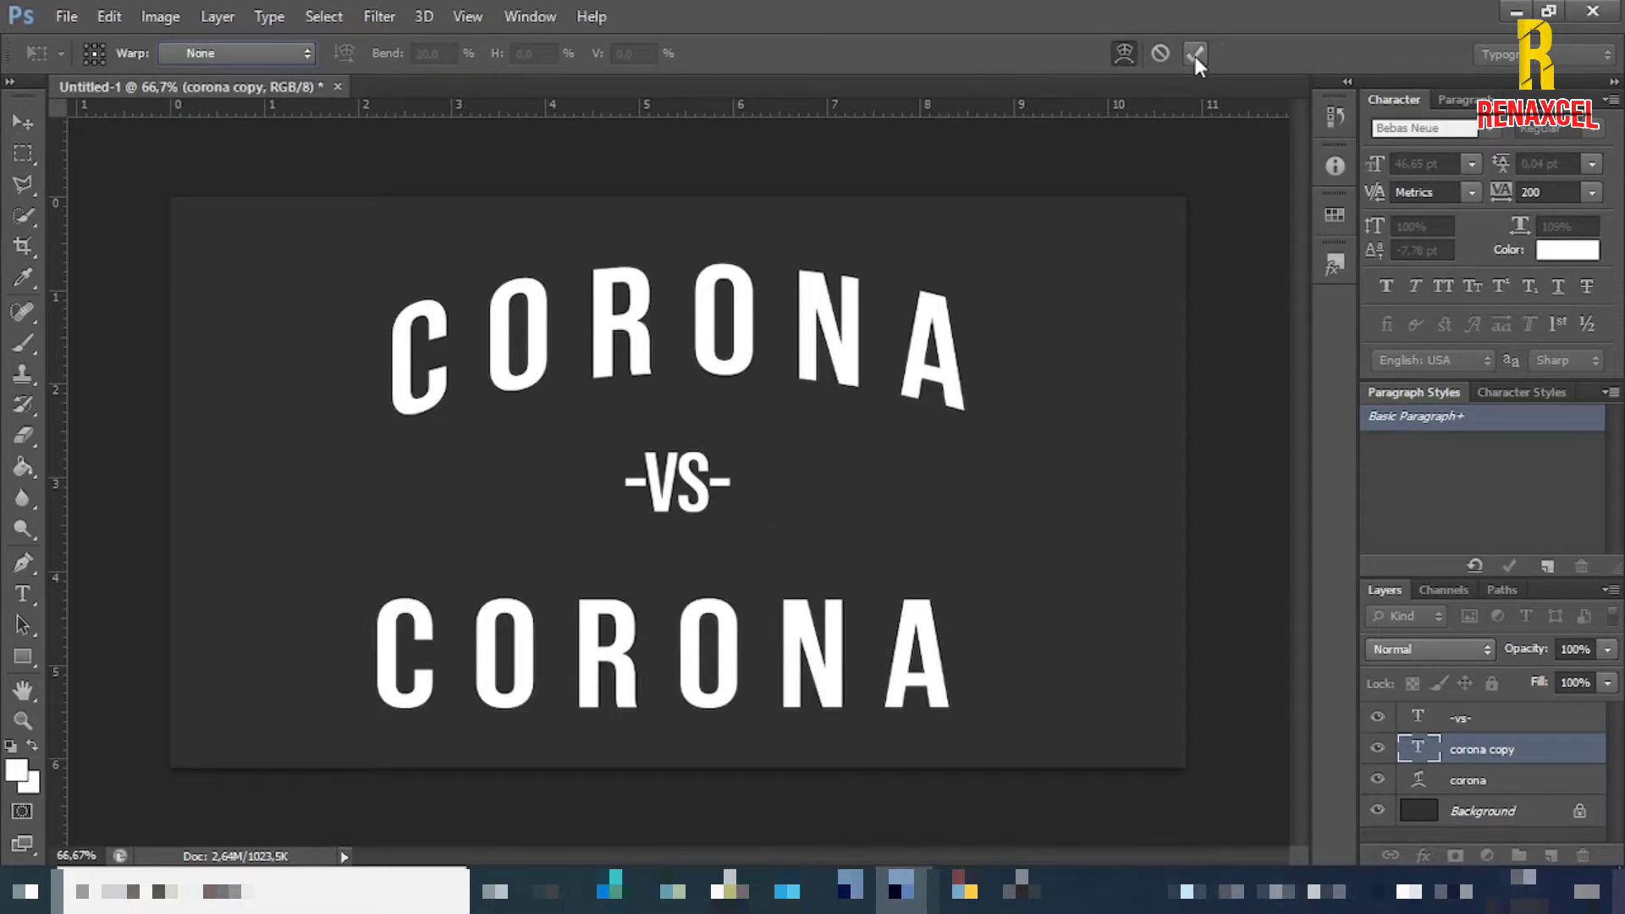
- Replace the text of the straight CORONA copy with EVERYBODY
click(22, 594)
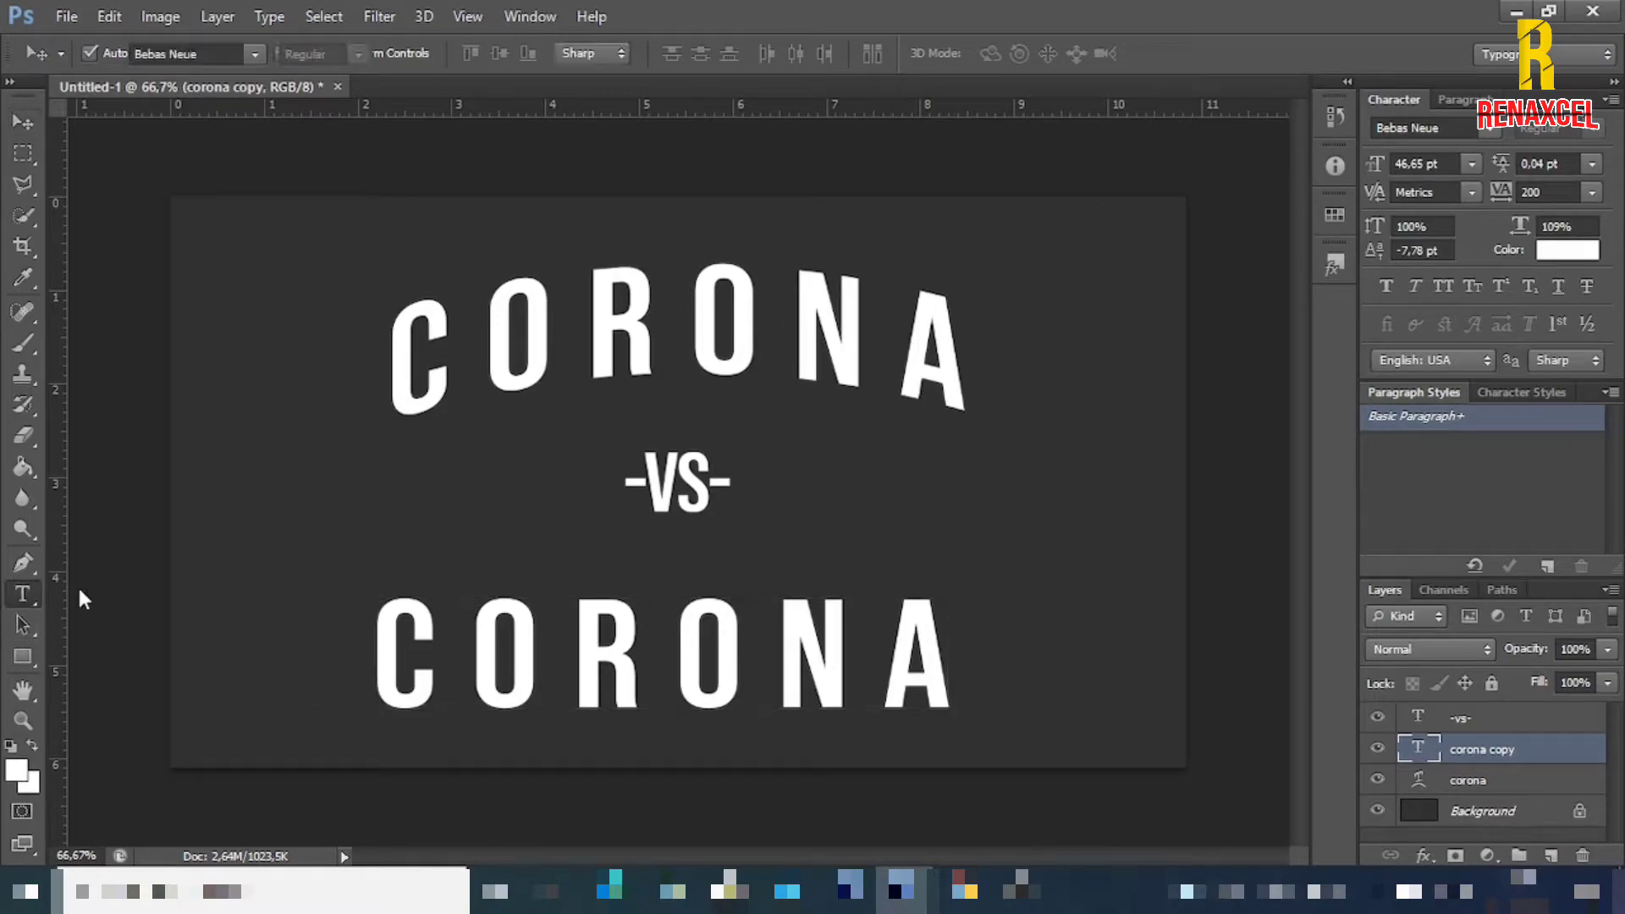
drag(378, 634, 974, 633)
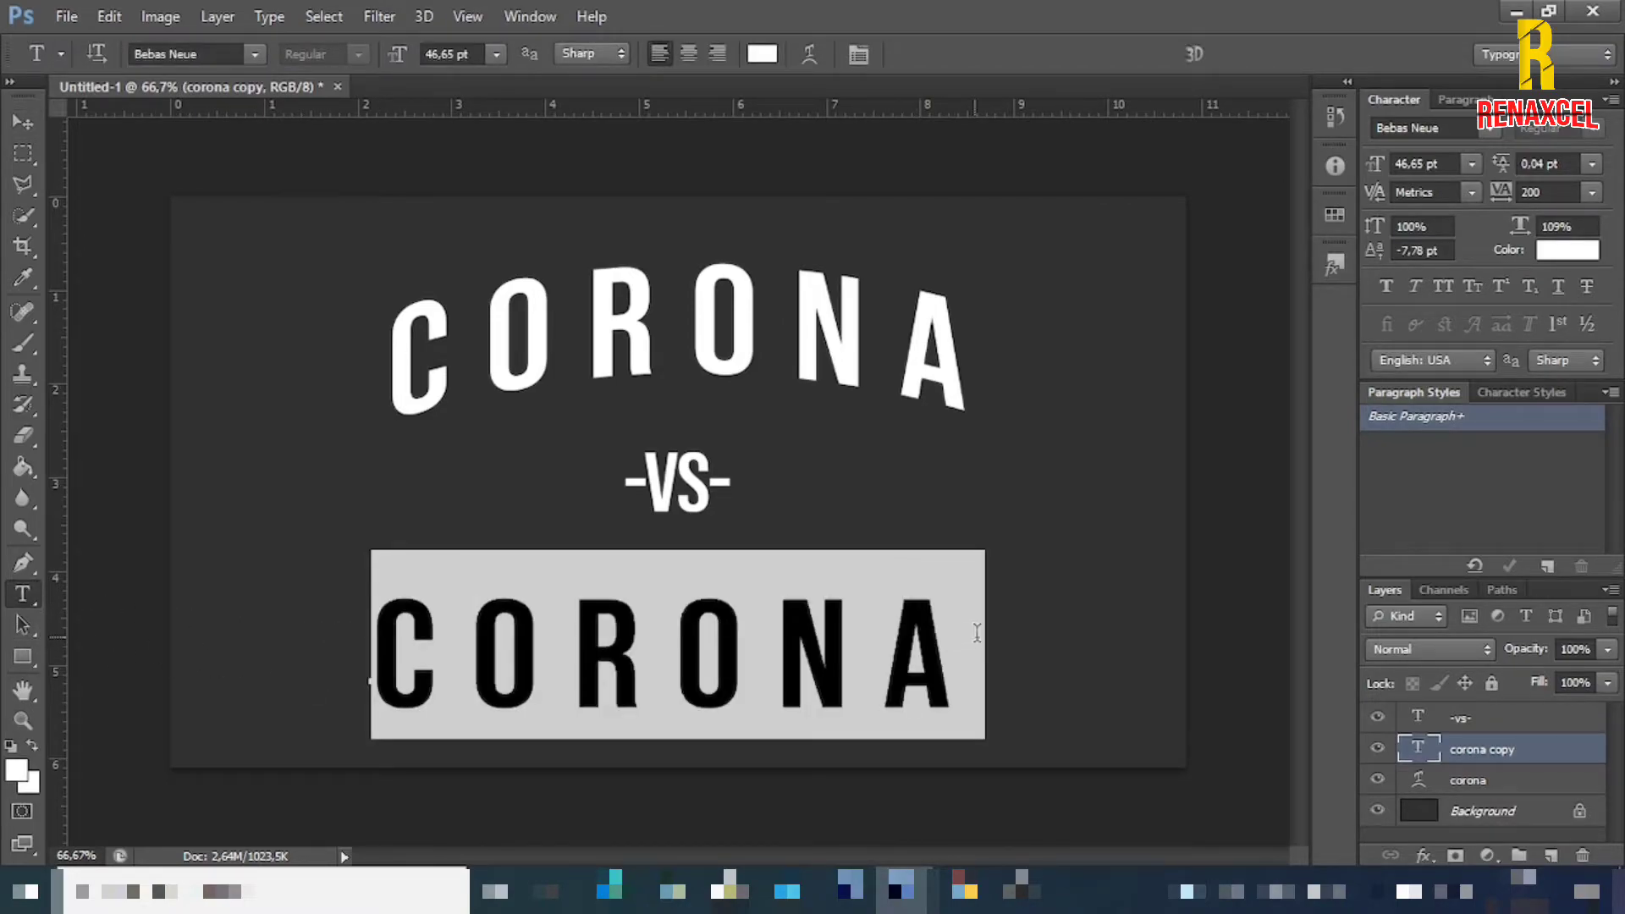
text(EVERY)
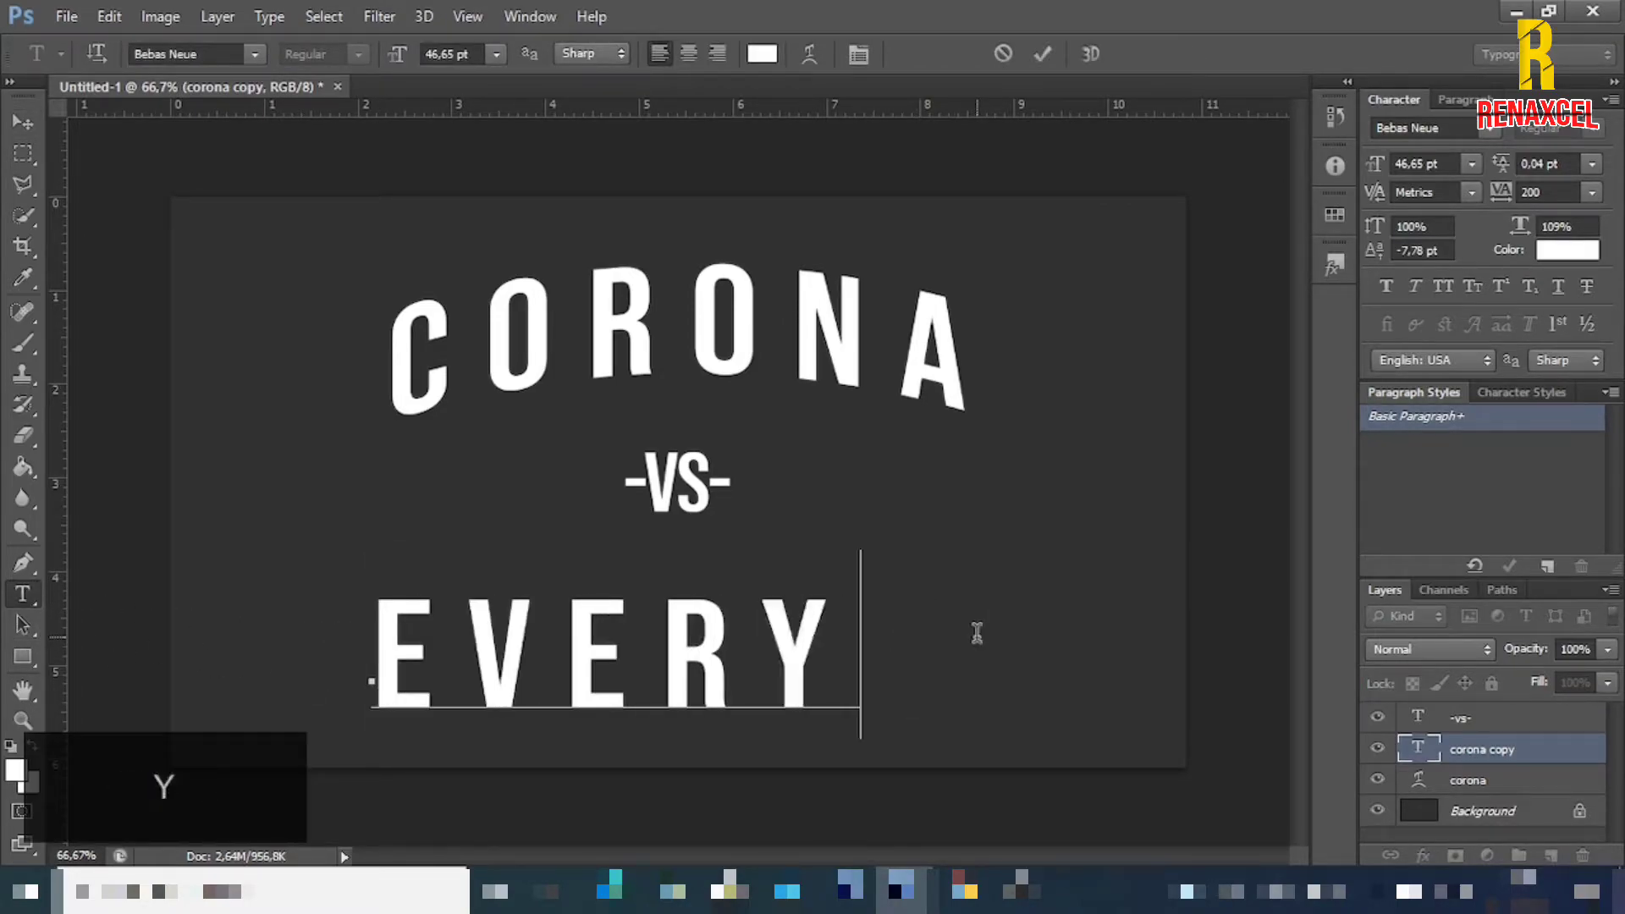
text(BODY)
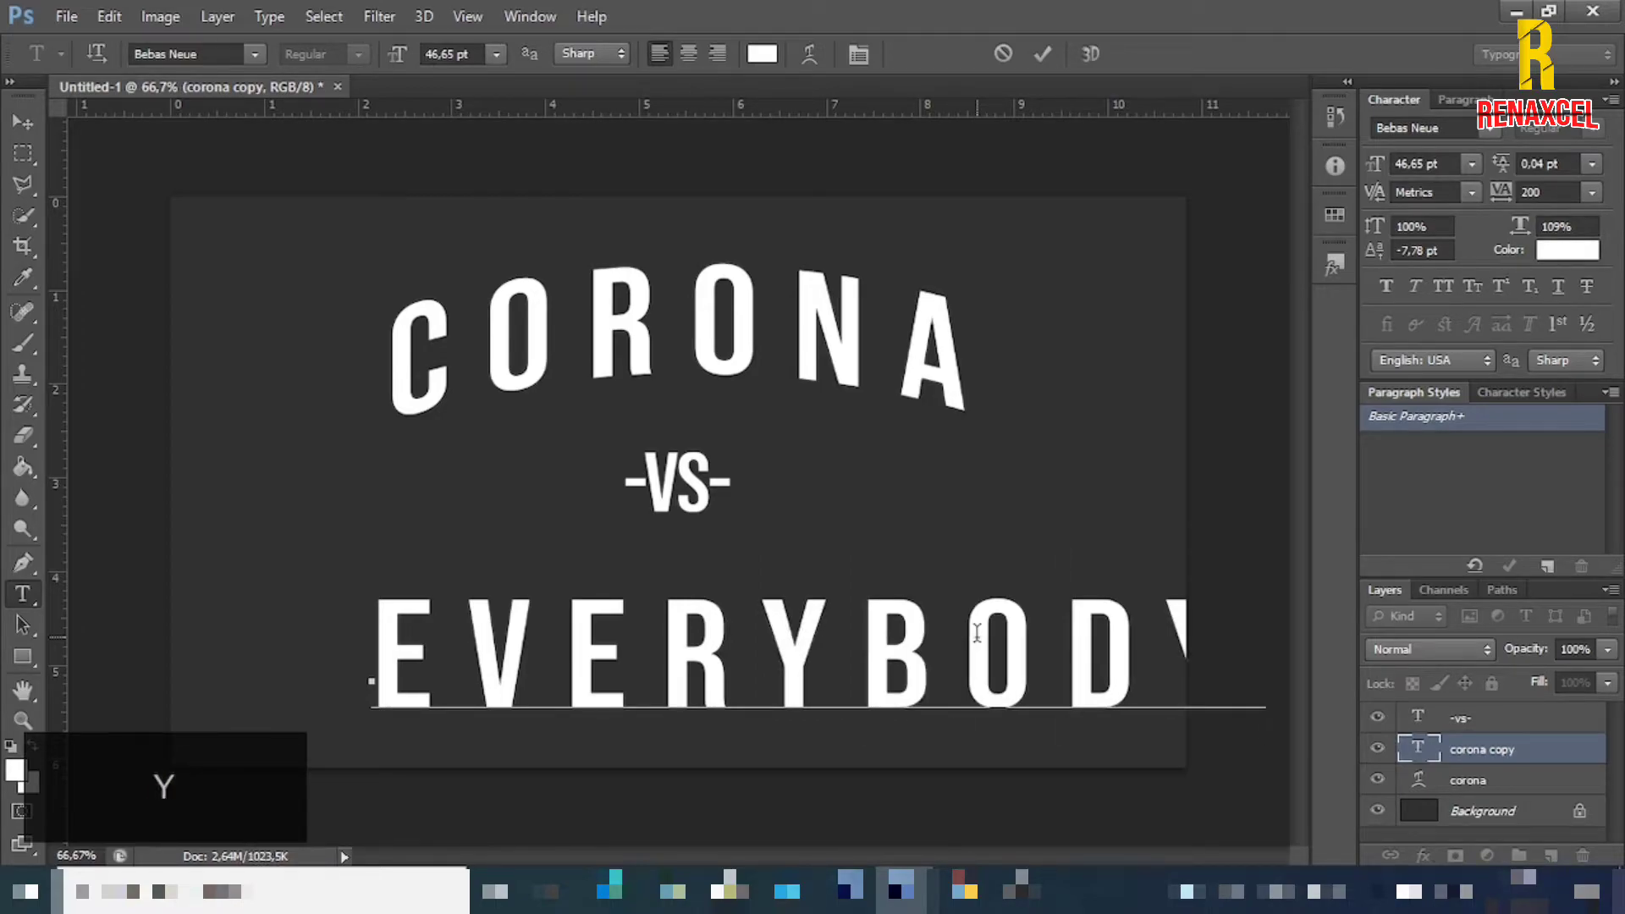
click(1053, 54)
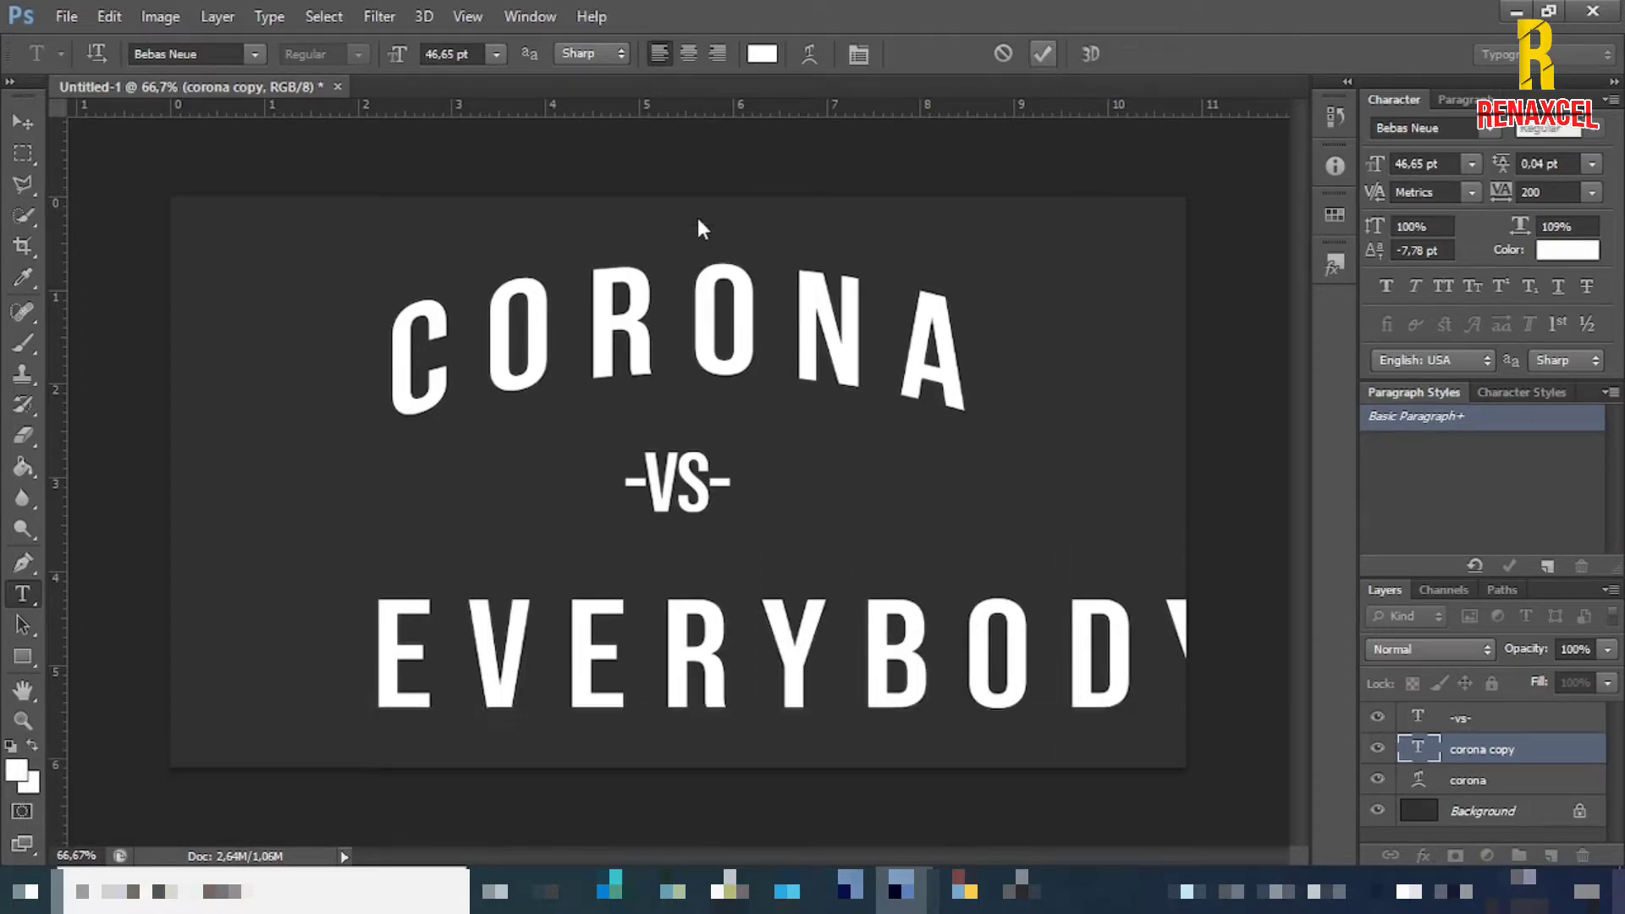
- Shift the EVERYBODY text left to fit it on the canvas and set its tracking to -25
key(v)
drag(677, 677, 578, 669)
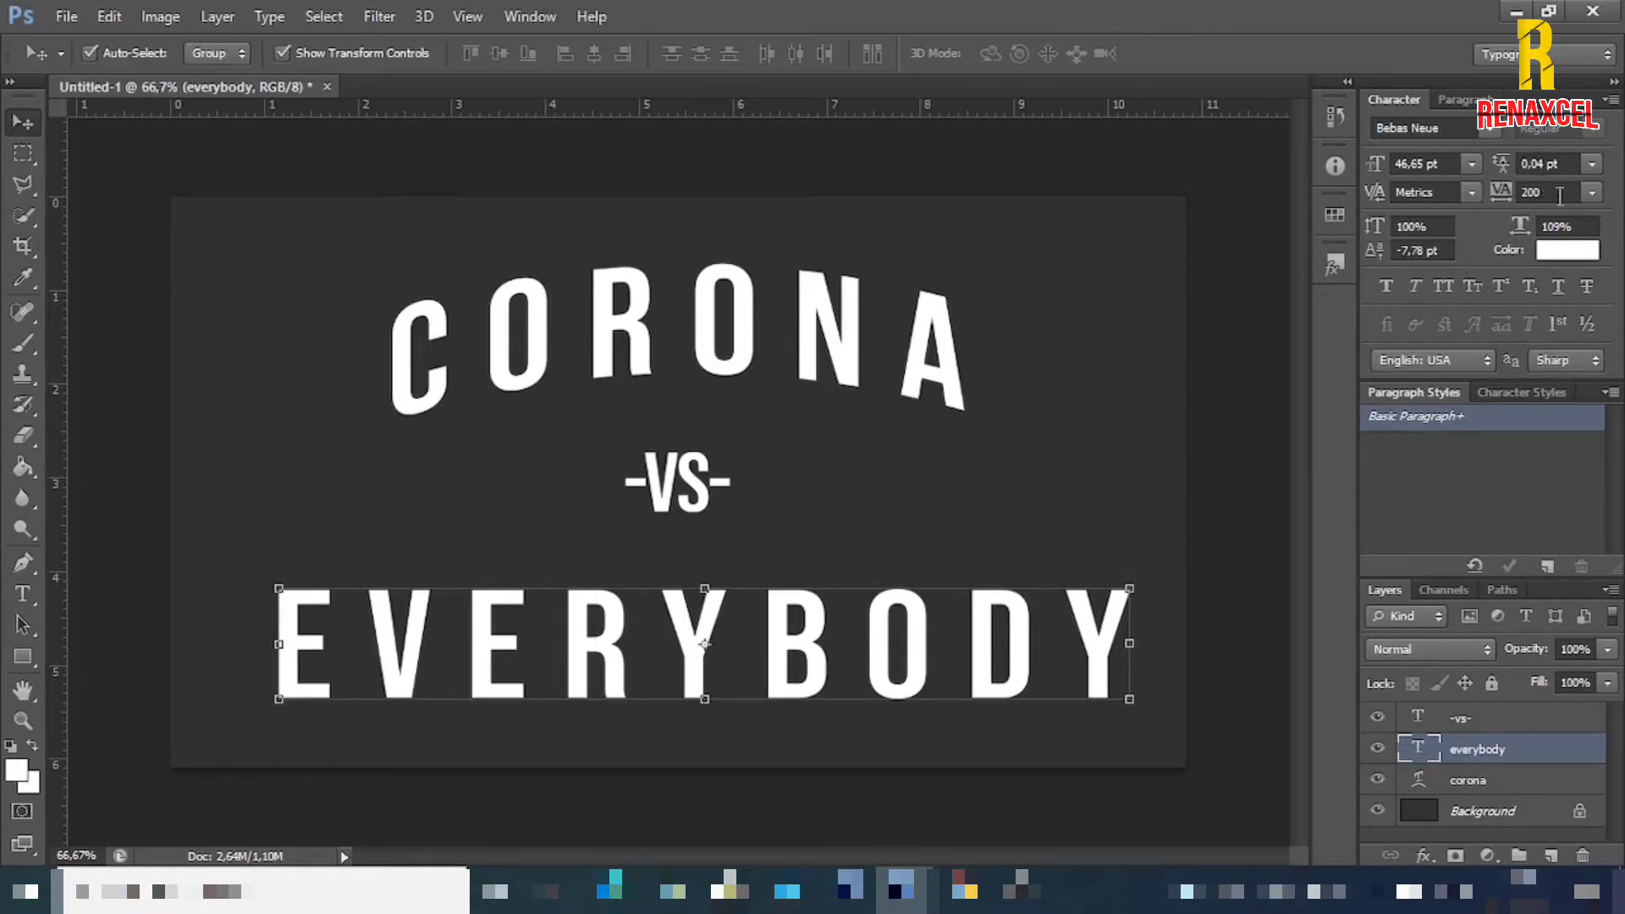
click(1586, 197)
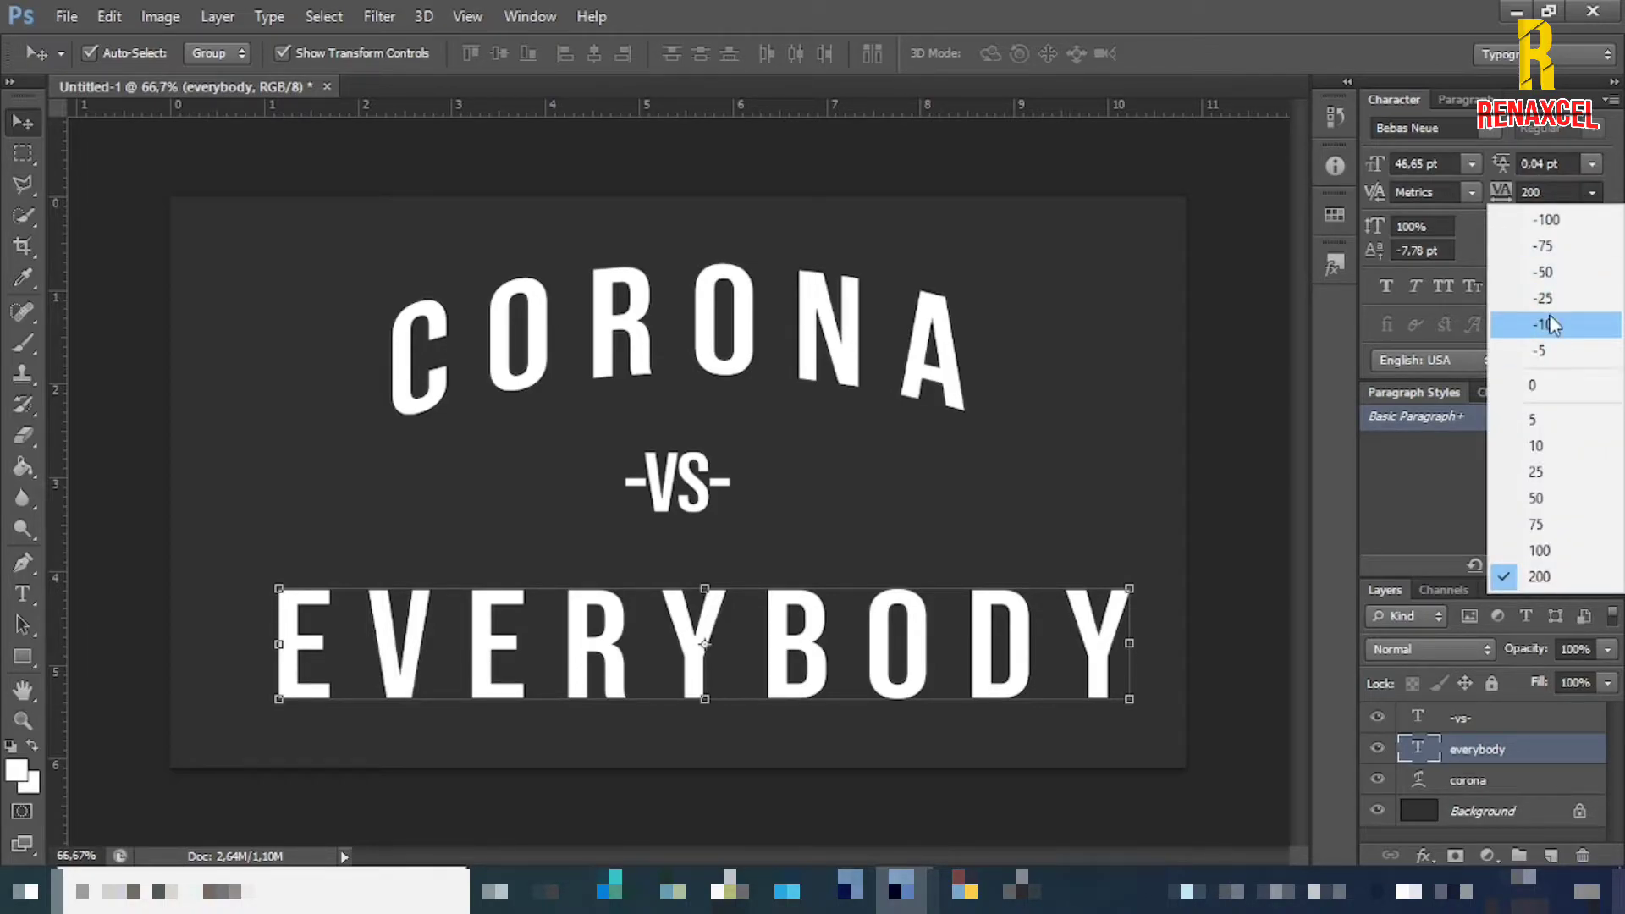
click(1542, 245)
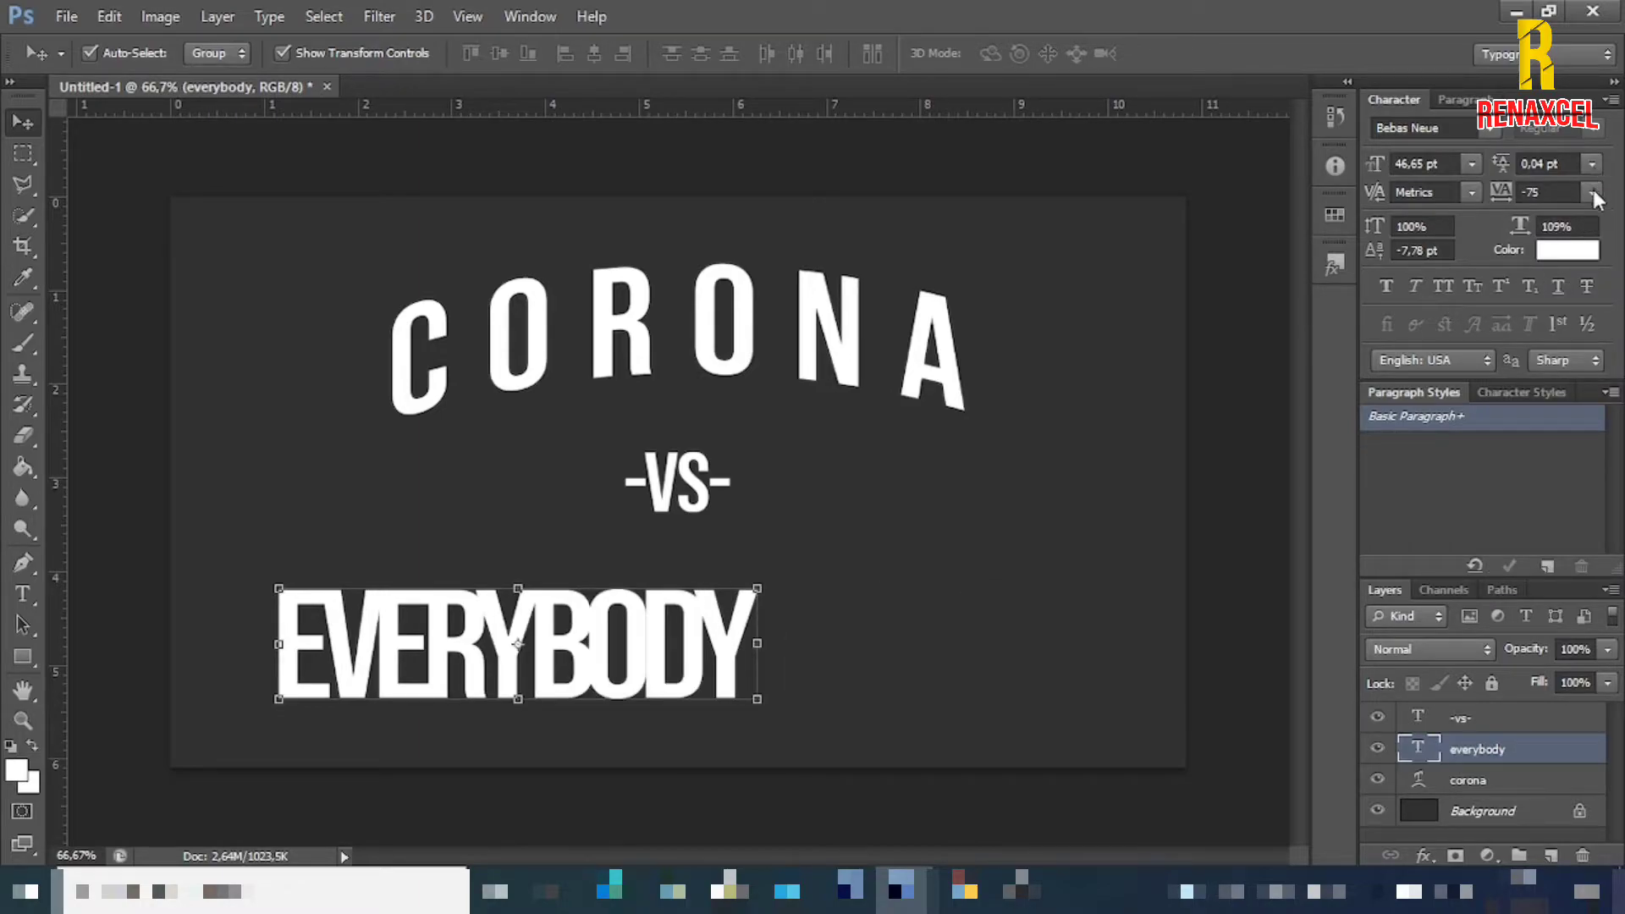
click(1596, 198)
click(1564, 296)
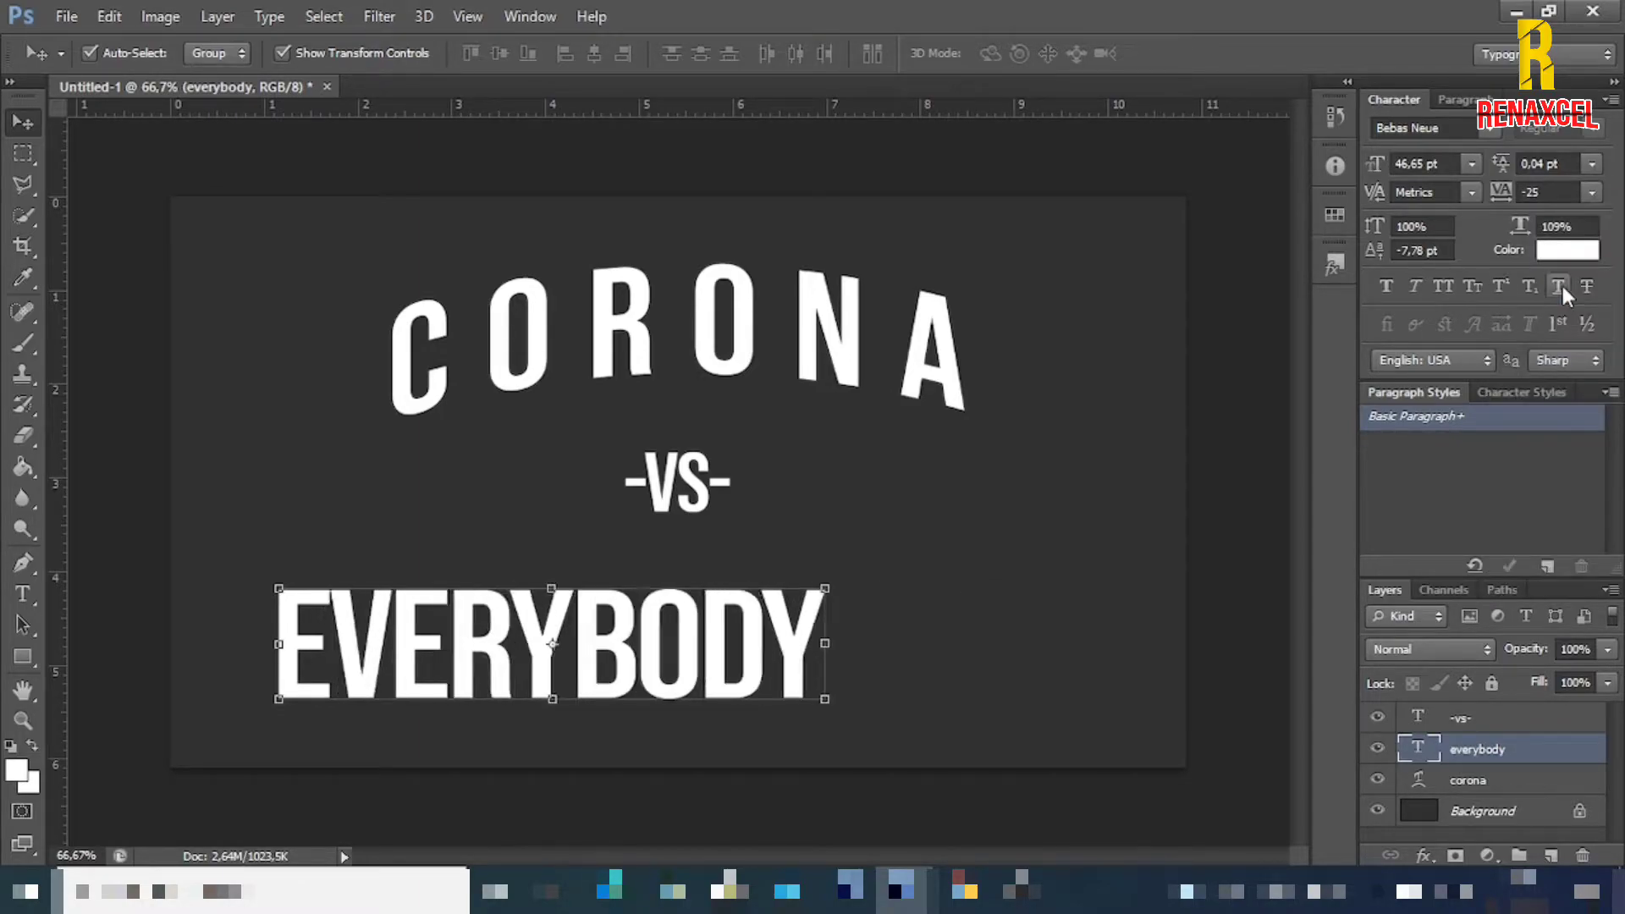
- Move the EVERYBODY text right and slightly up so it sits beneath -VS-
click(822, 582)
drag(689, 657, 808, 622)
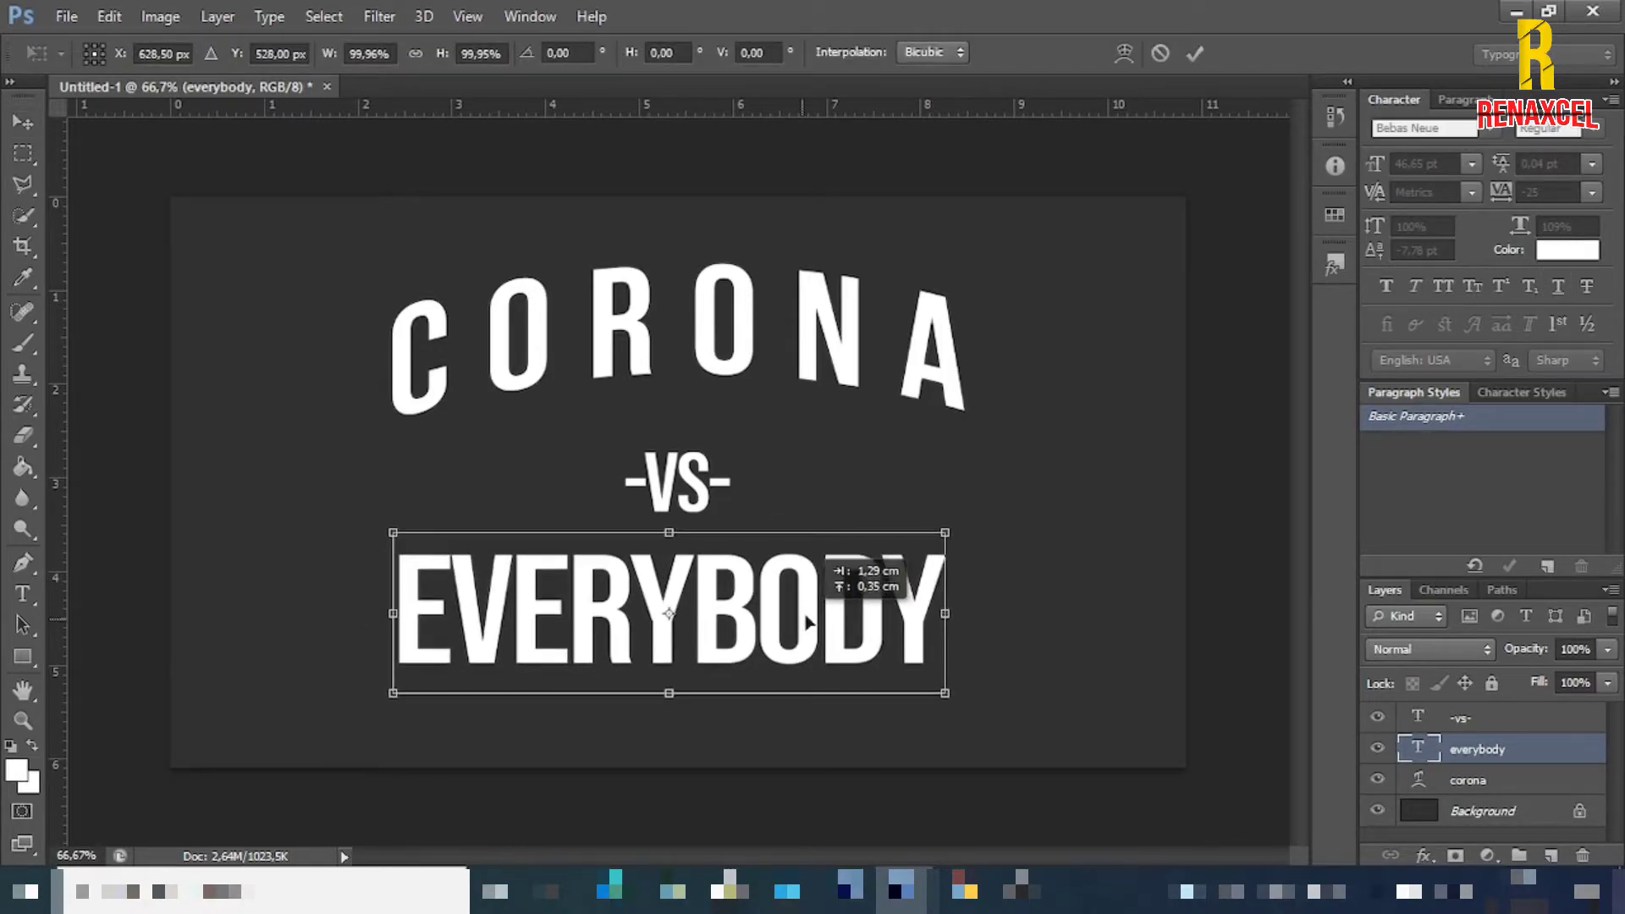
click(1198, 55)
- Center the EVERYBODY text horizontally on the canvas and move it straight down about 0.26 cm
key(ctrl+a)
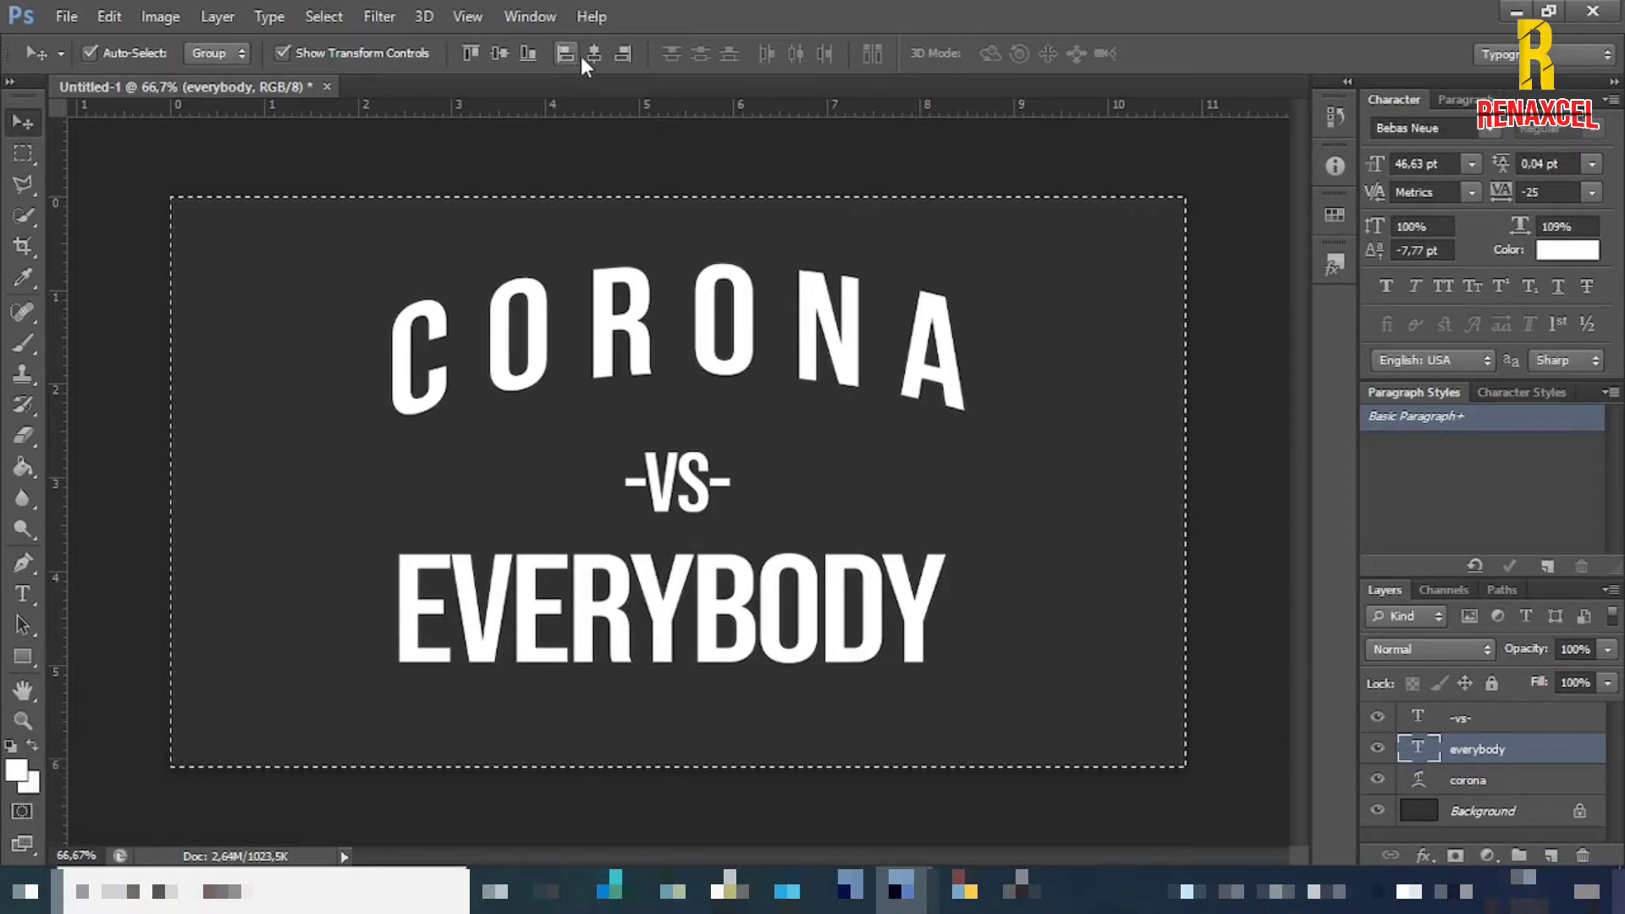
click(593, 55)
key(ctrl+d)
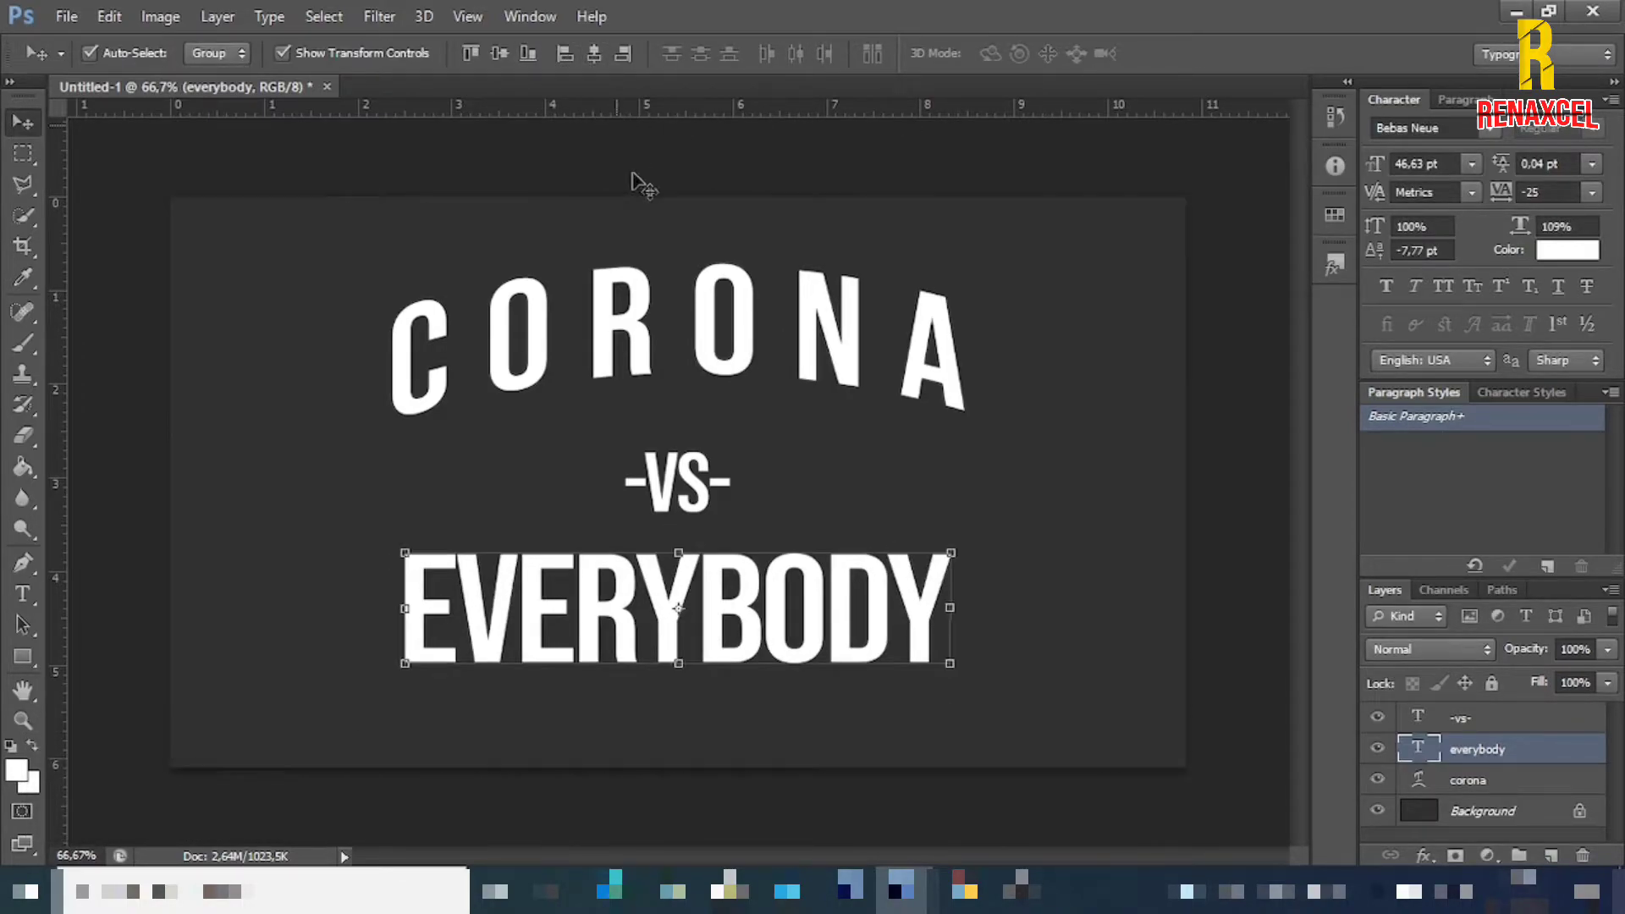
drag(747, 625, 746, 650)
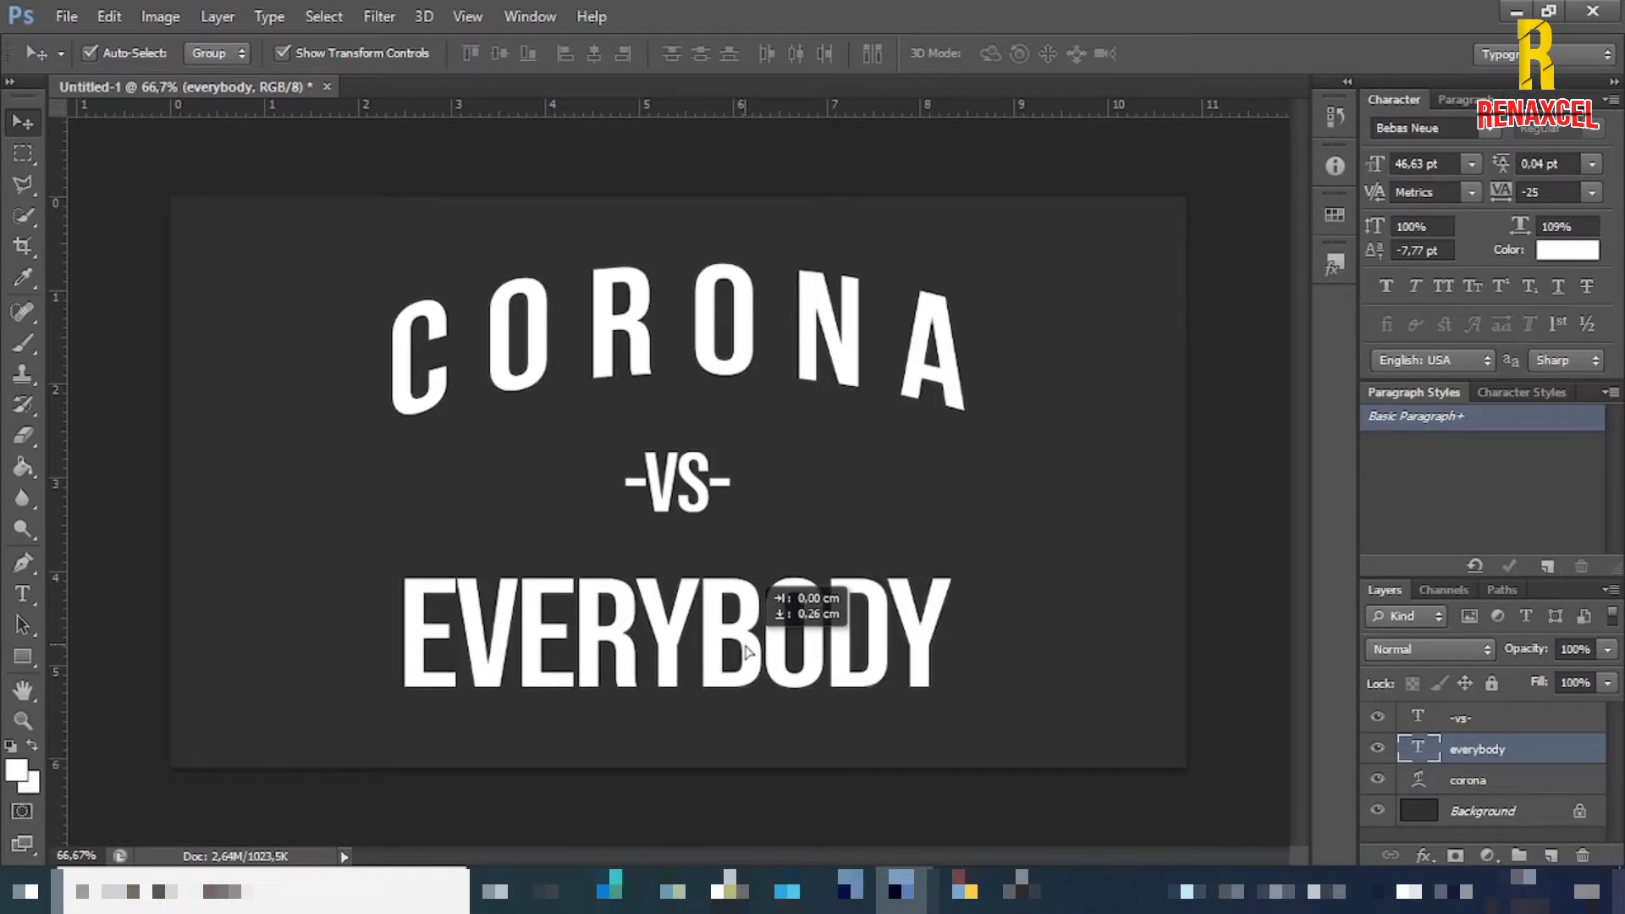
click(1267, 526)
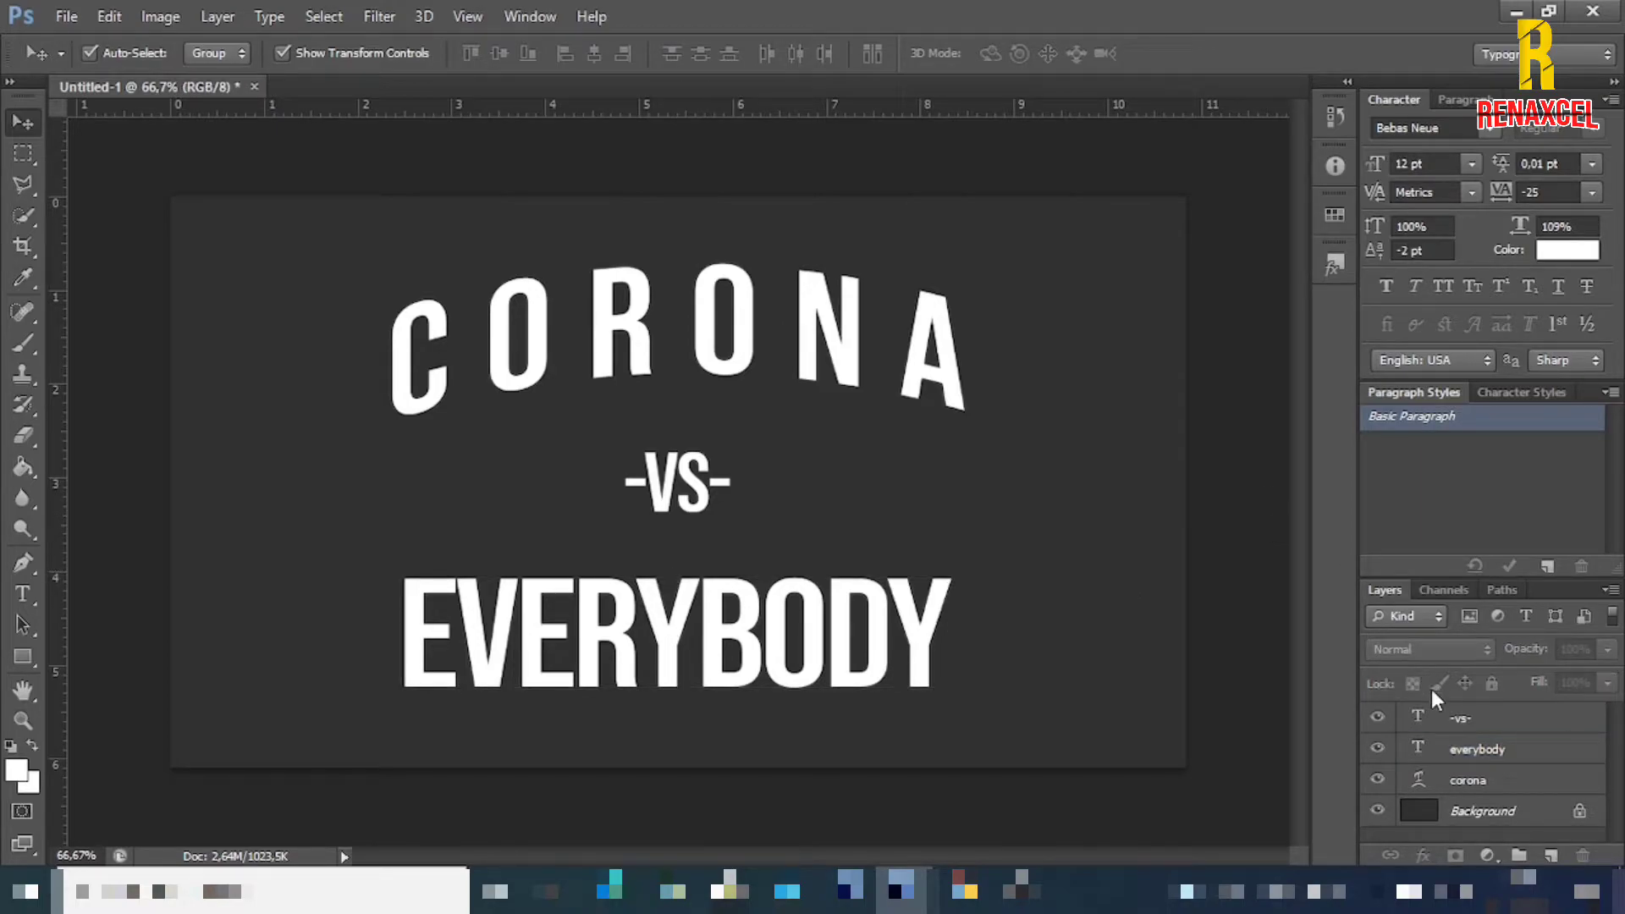
- Create a new empty layer directly above the corona layer
click(1511, 757)
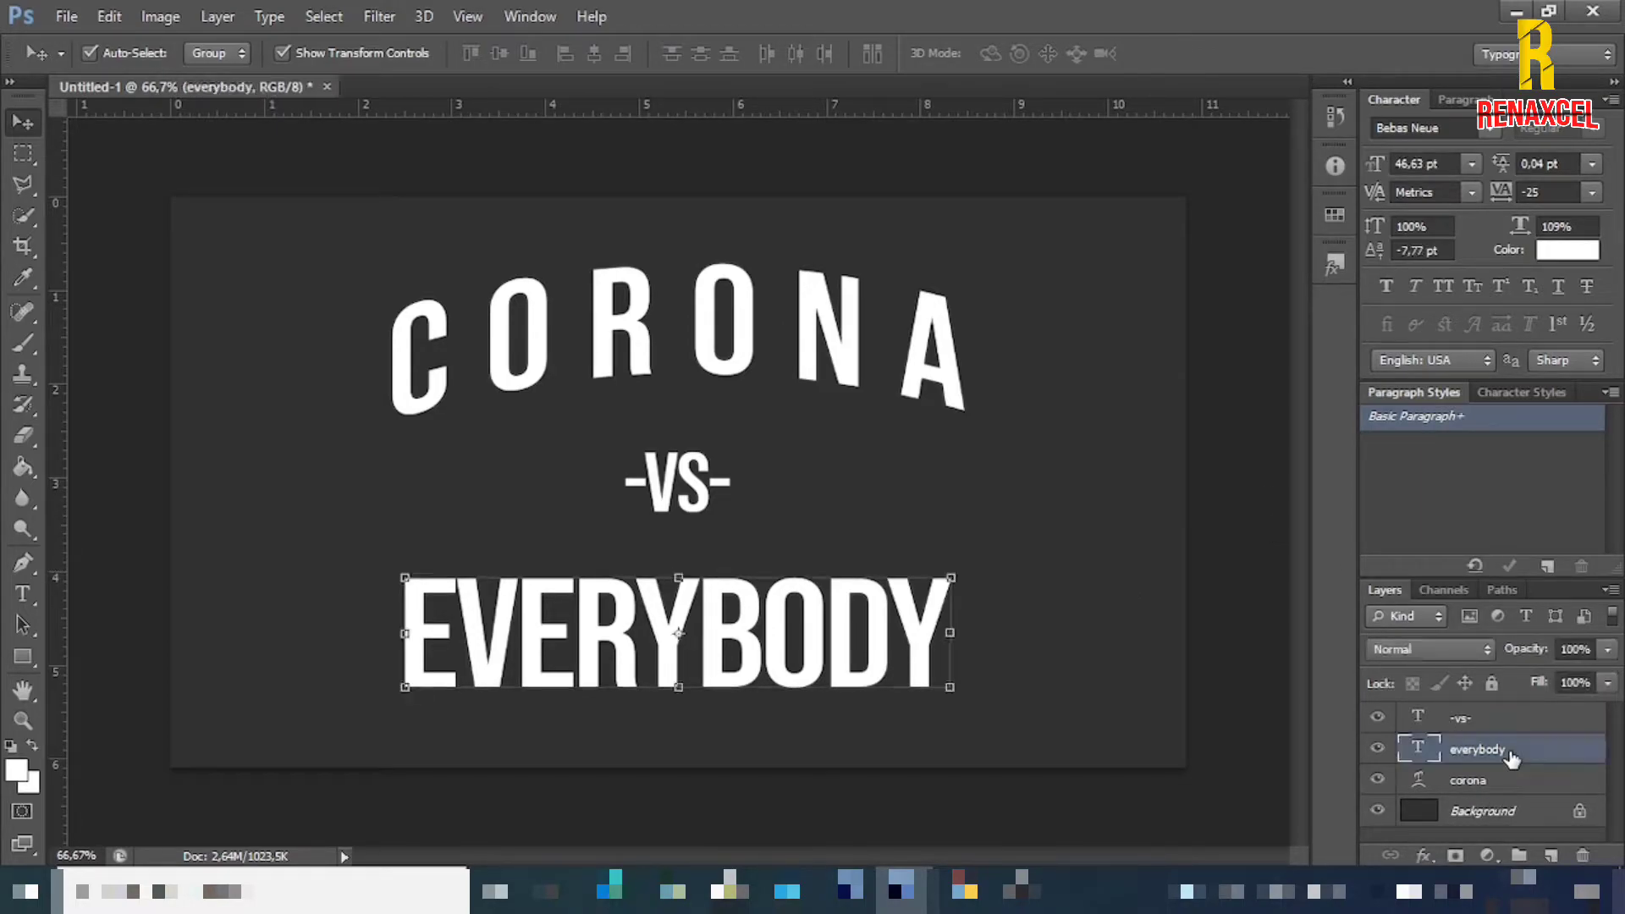
click(1498, 789)
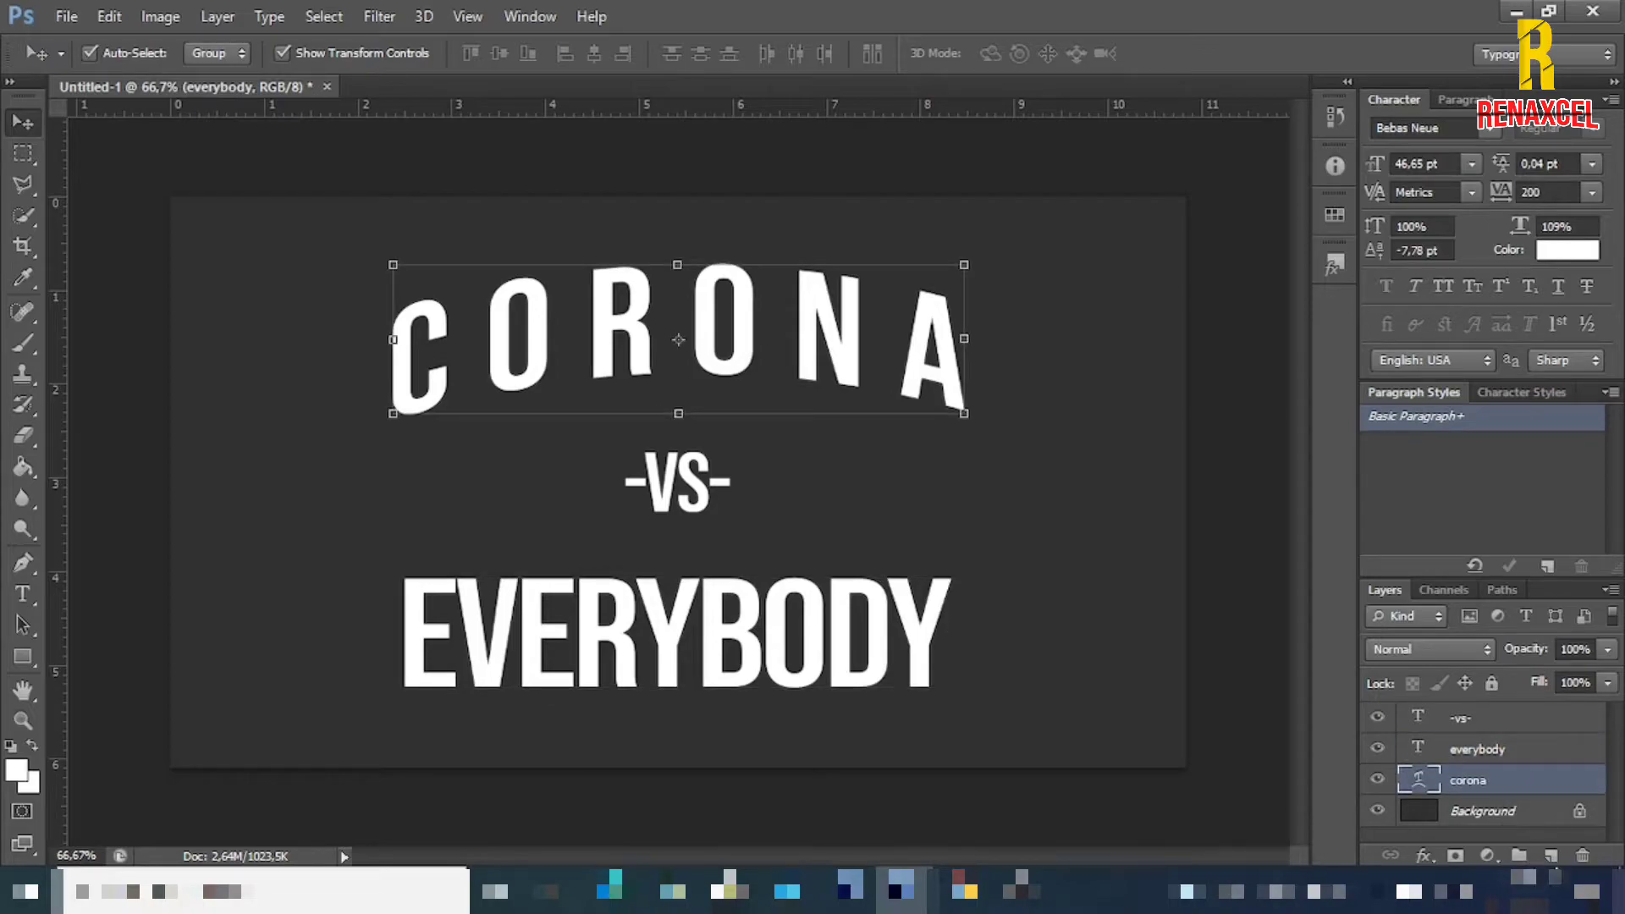
click(1551, 855)
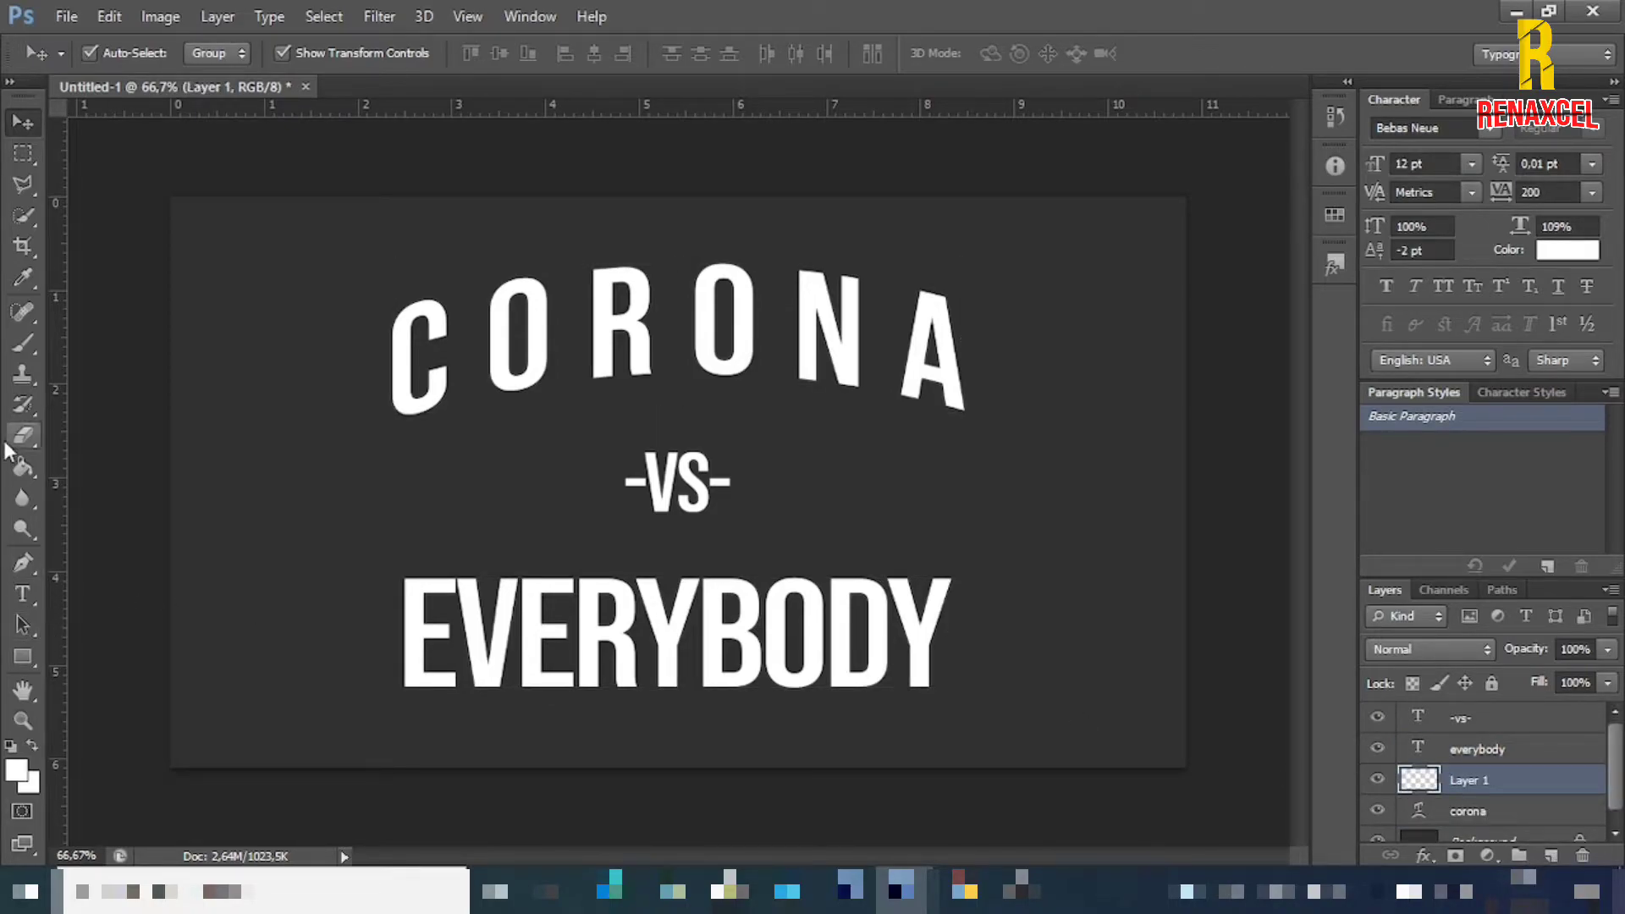
- Set up the Brush tool with a hard round 8 px tip for painting on the first O of CORONA
click(29, 352)
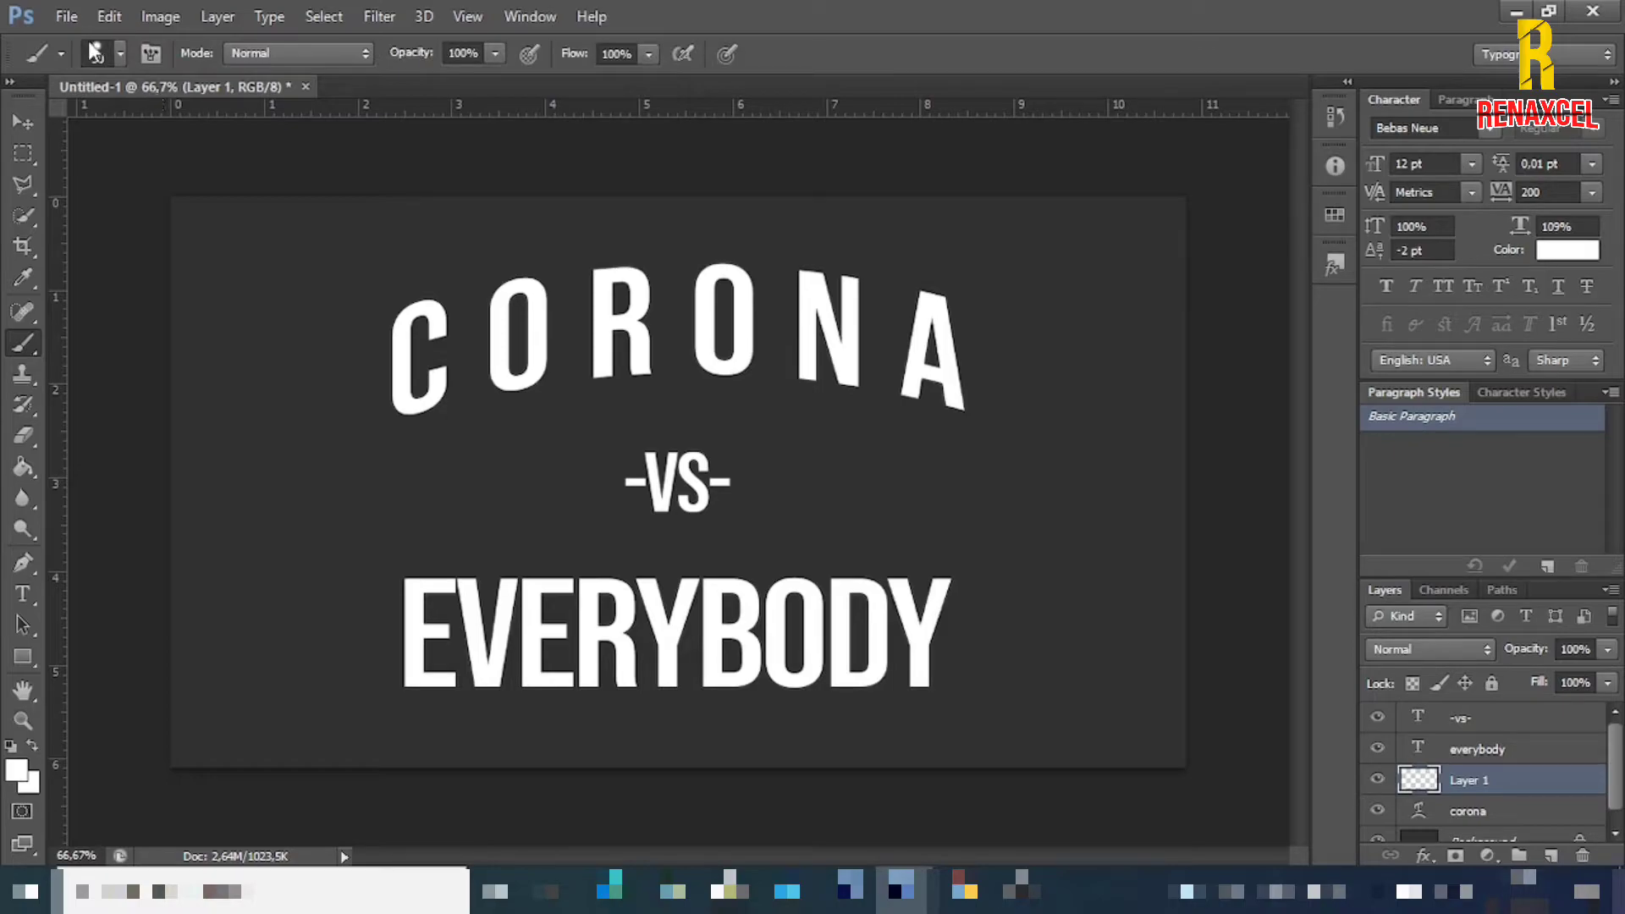
click(119, 53)
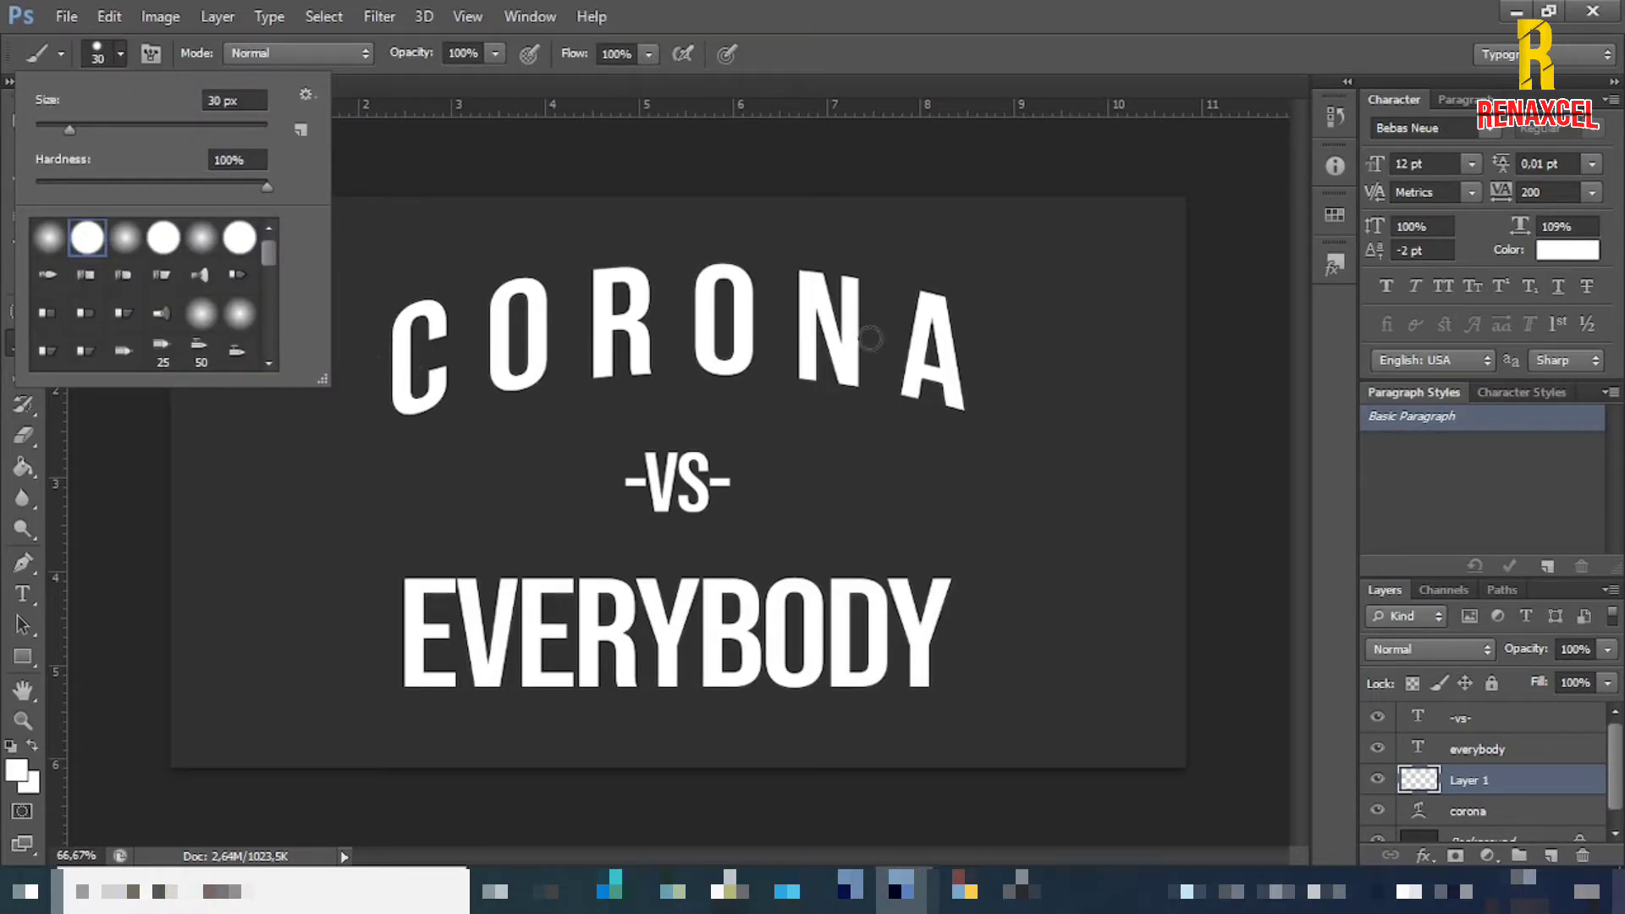
click(967, 174)
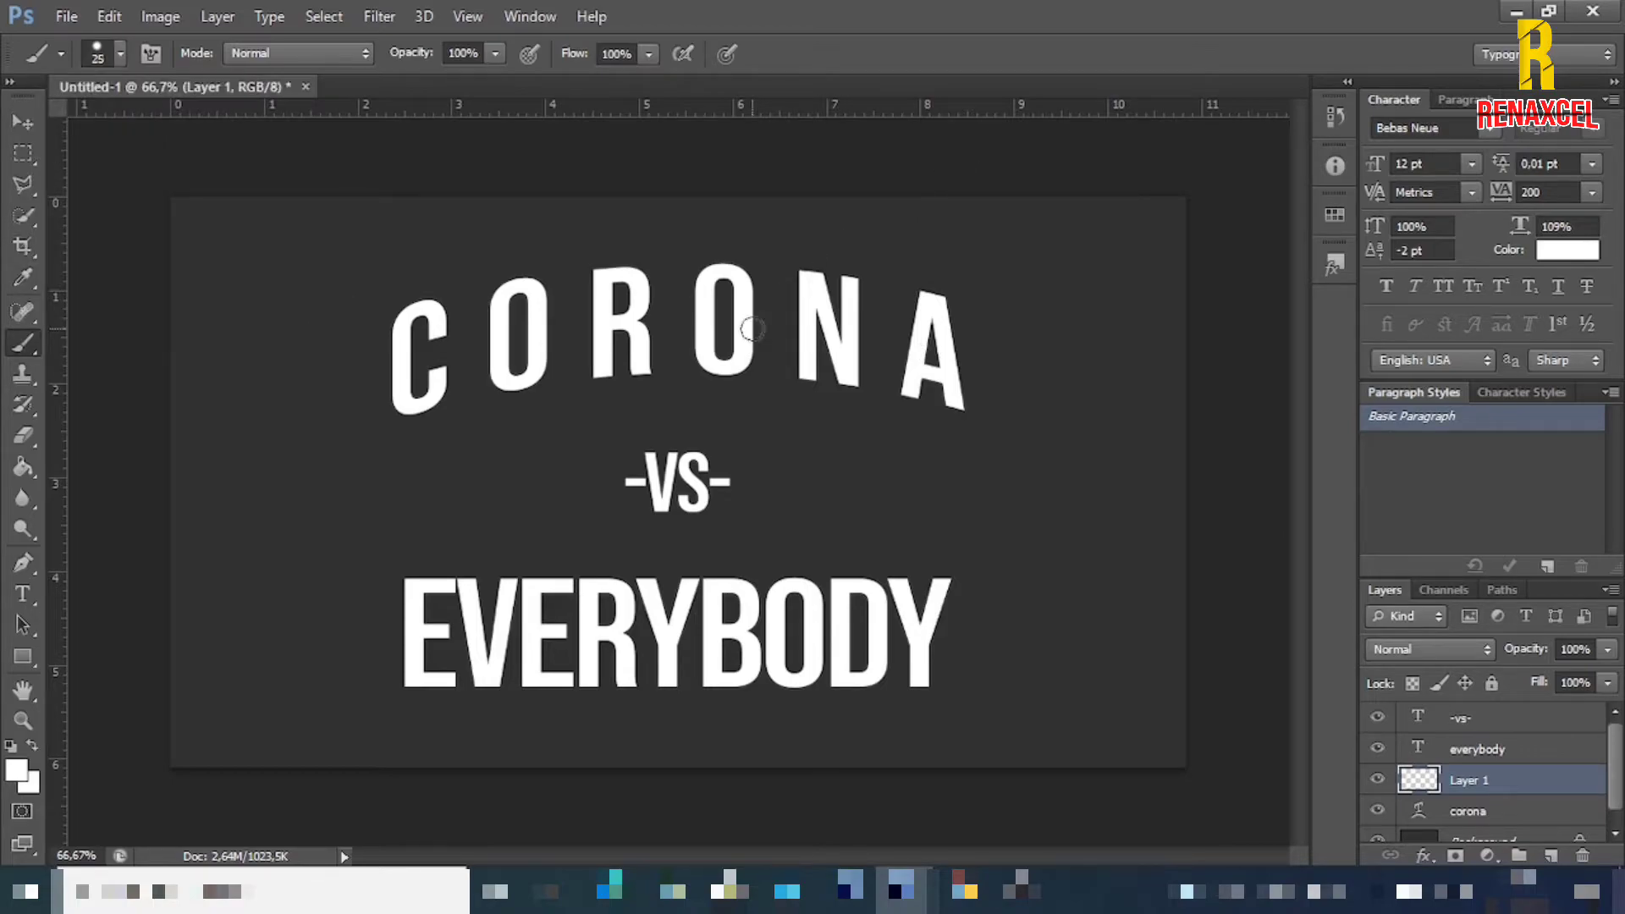
key(bracketleft)
key(bracketleft)
key(bracketleft)
key(bracketleft)
scroll(526, 380, up, 5)
scroll(527, 380, up, 2)
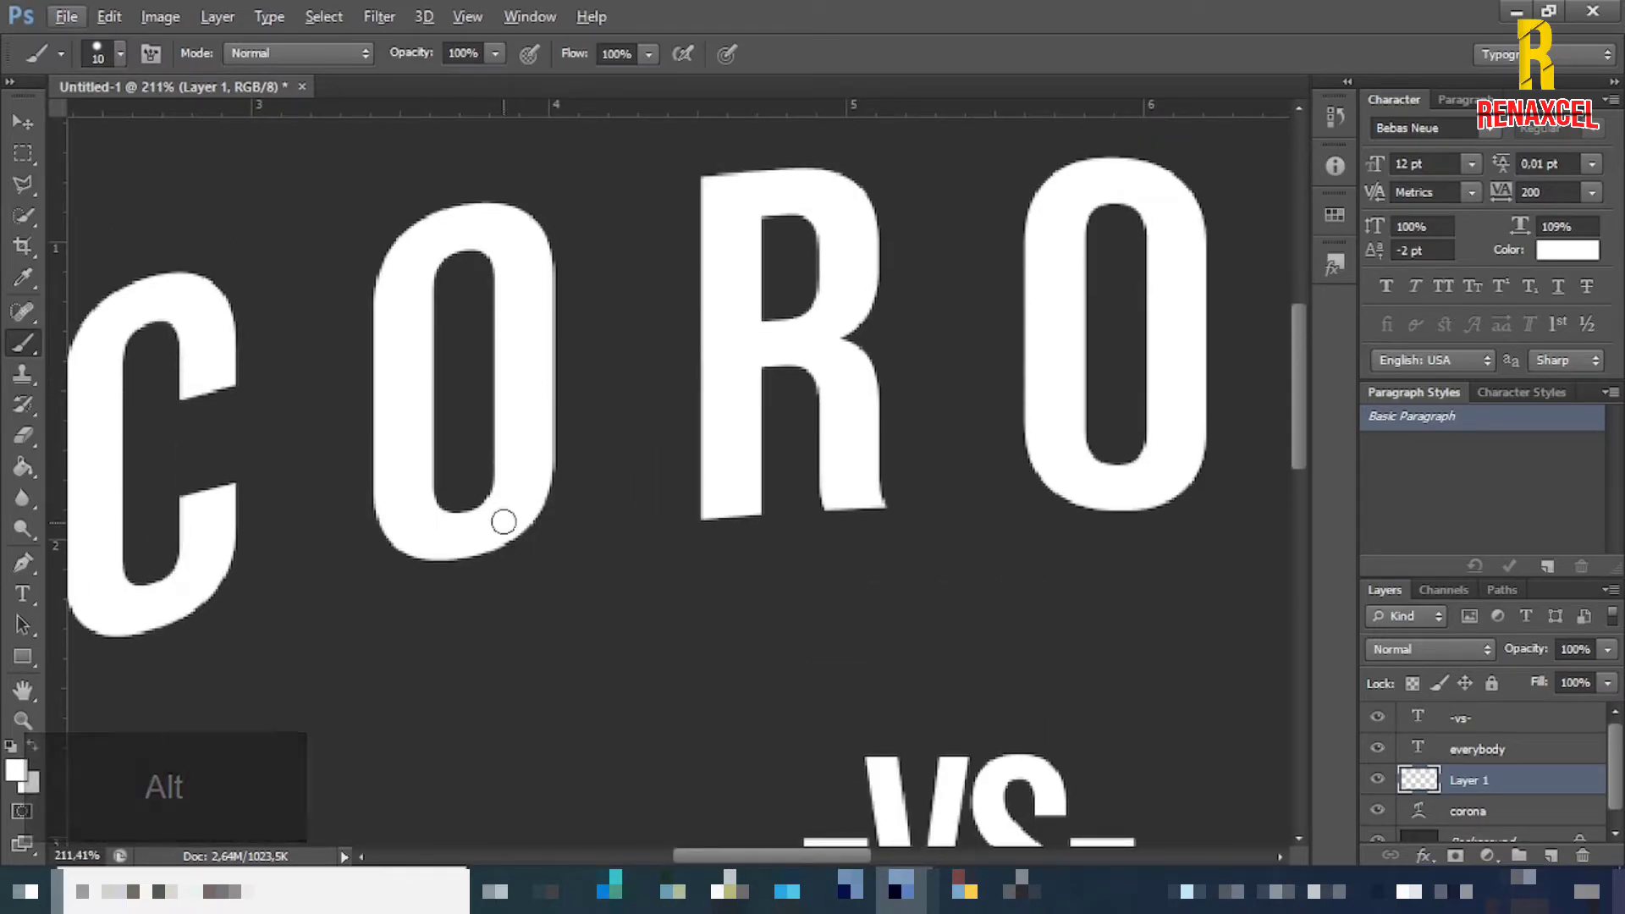
key(bracketleft)
key(bracketleft)
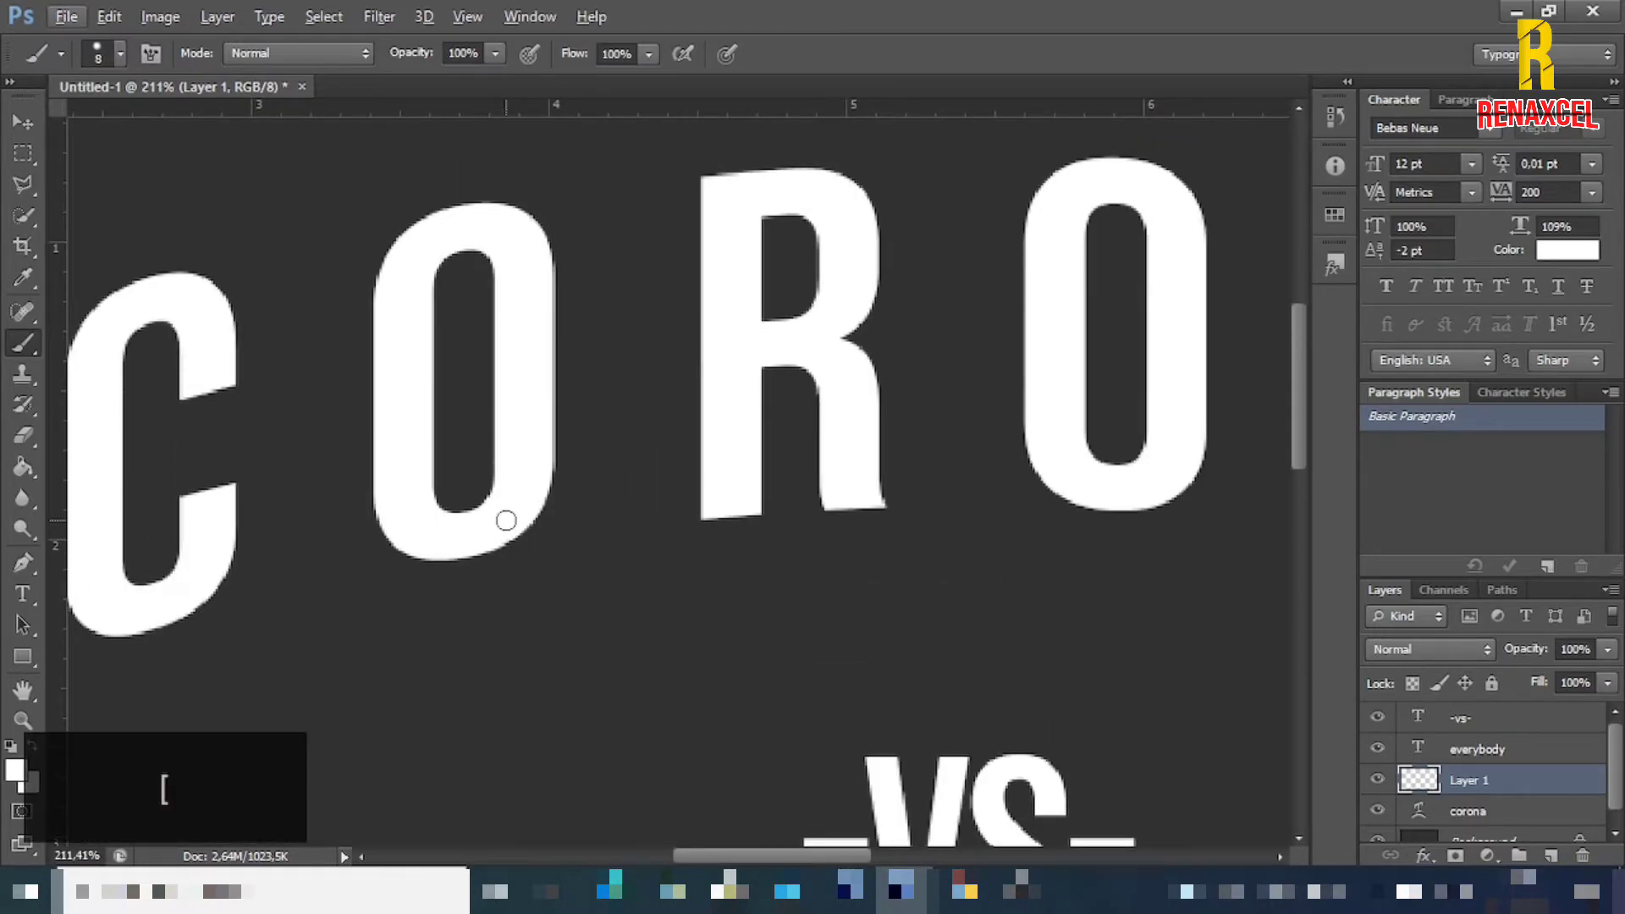
- Paint five straight white spikes radiating from the lower half of the first O in CORONA: two lower right, one below, two lower left
drag(509, 520, 521, 539)
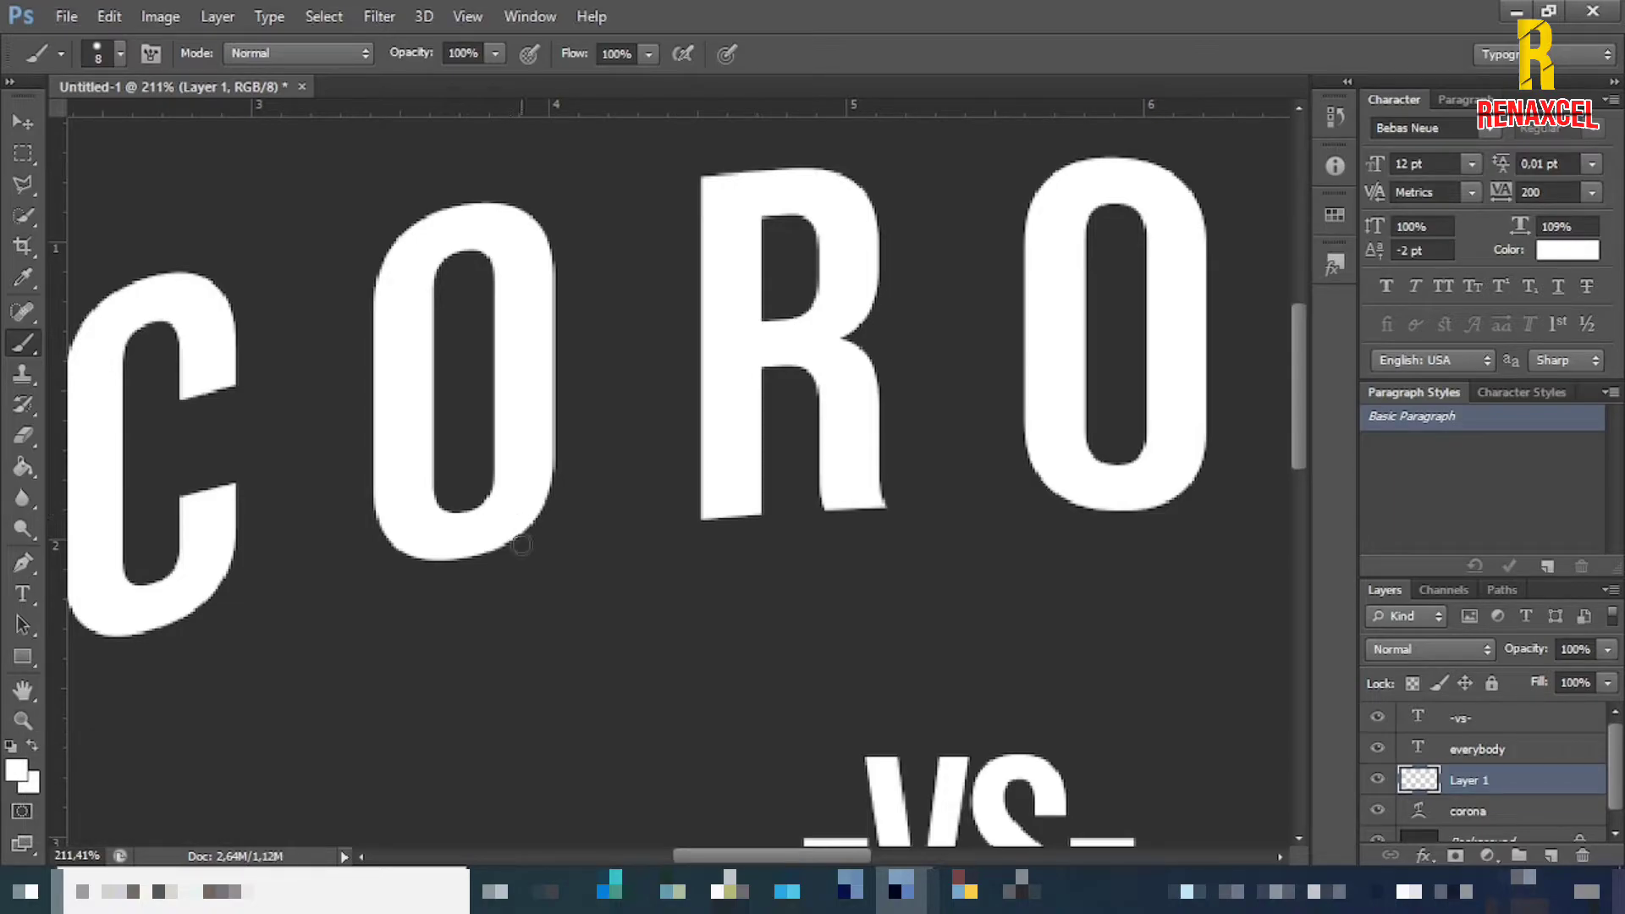
shift+click(556, 616)
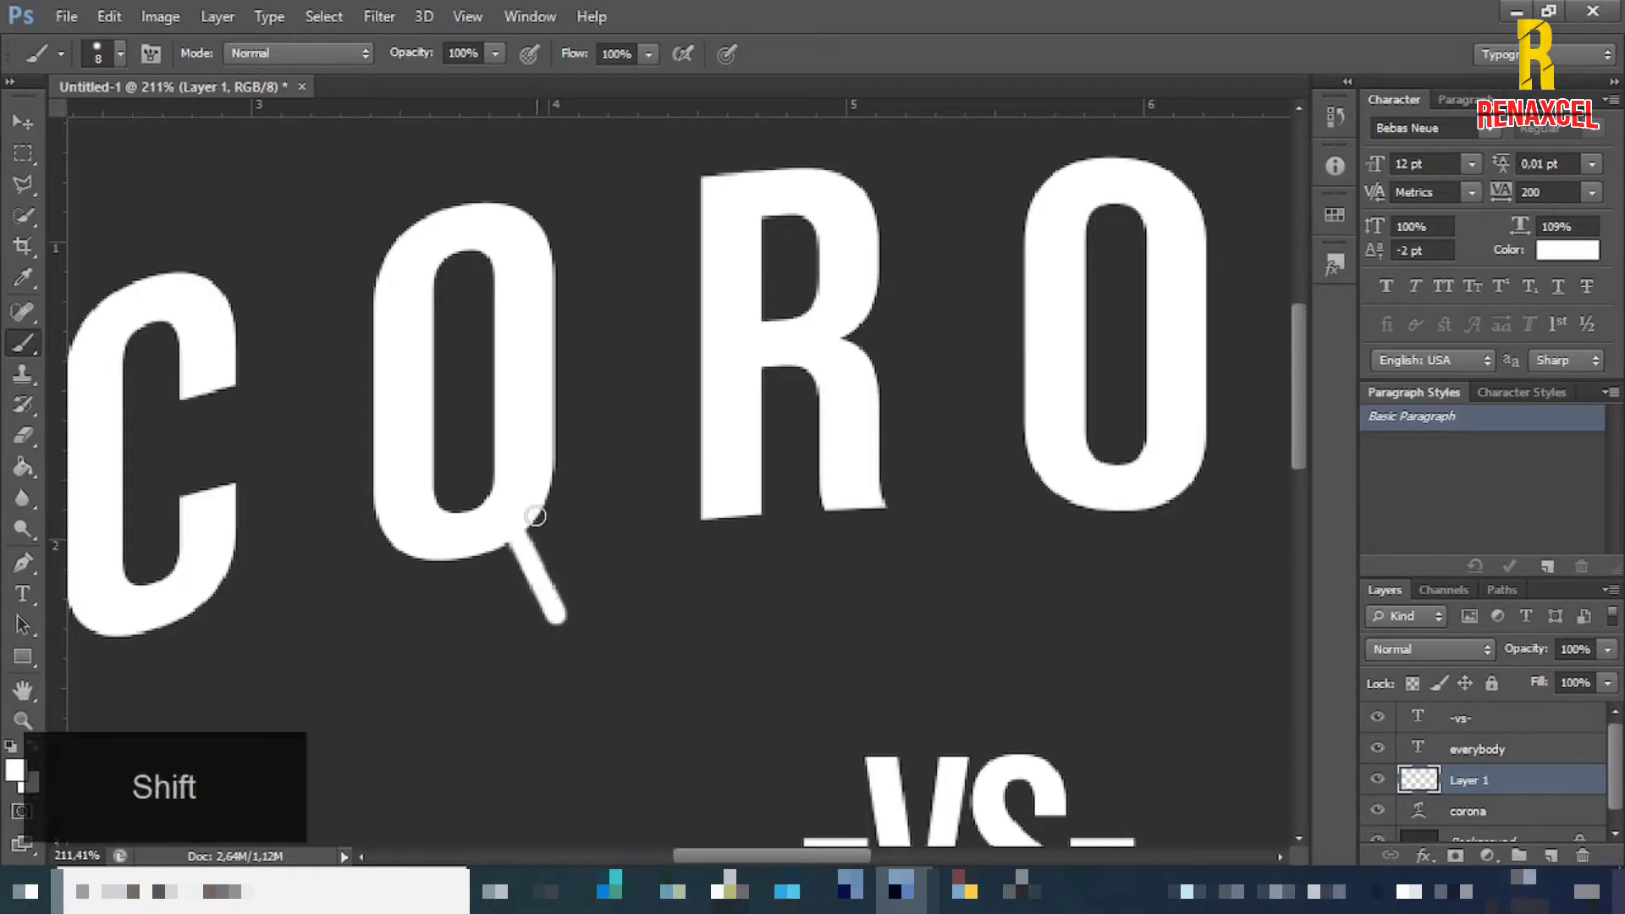
drag(565, 529, 538, 508)
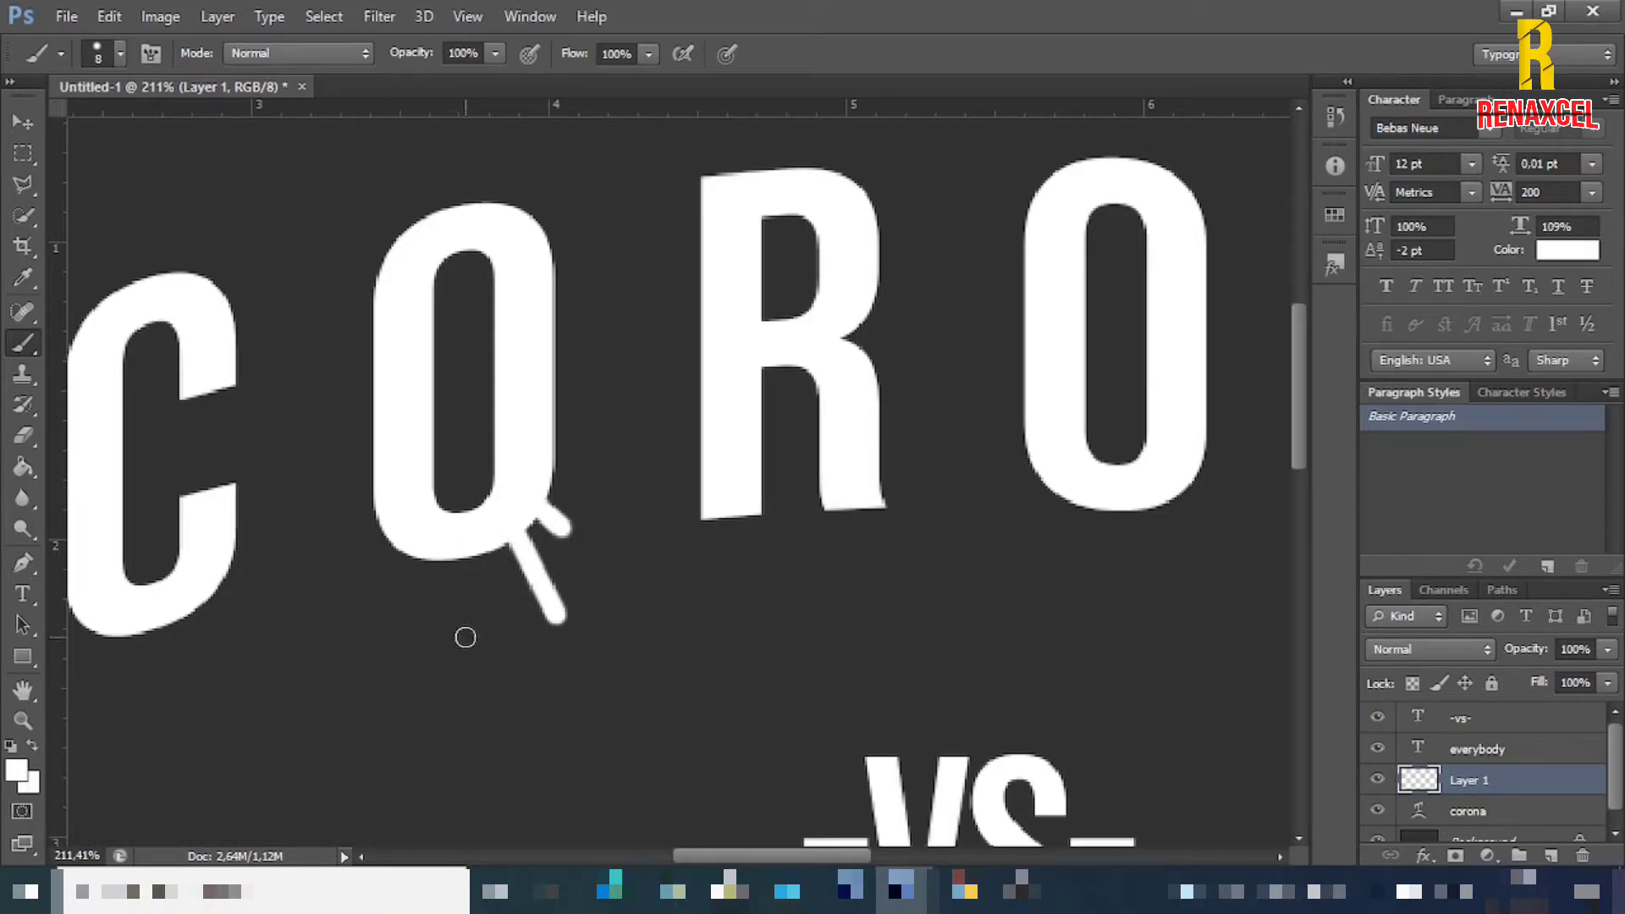
drag(465, 637, 476, 557)
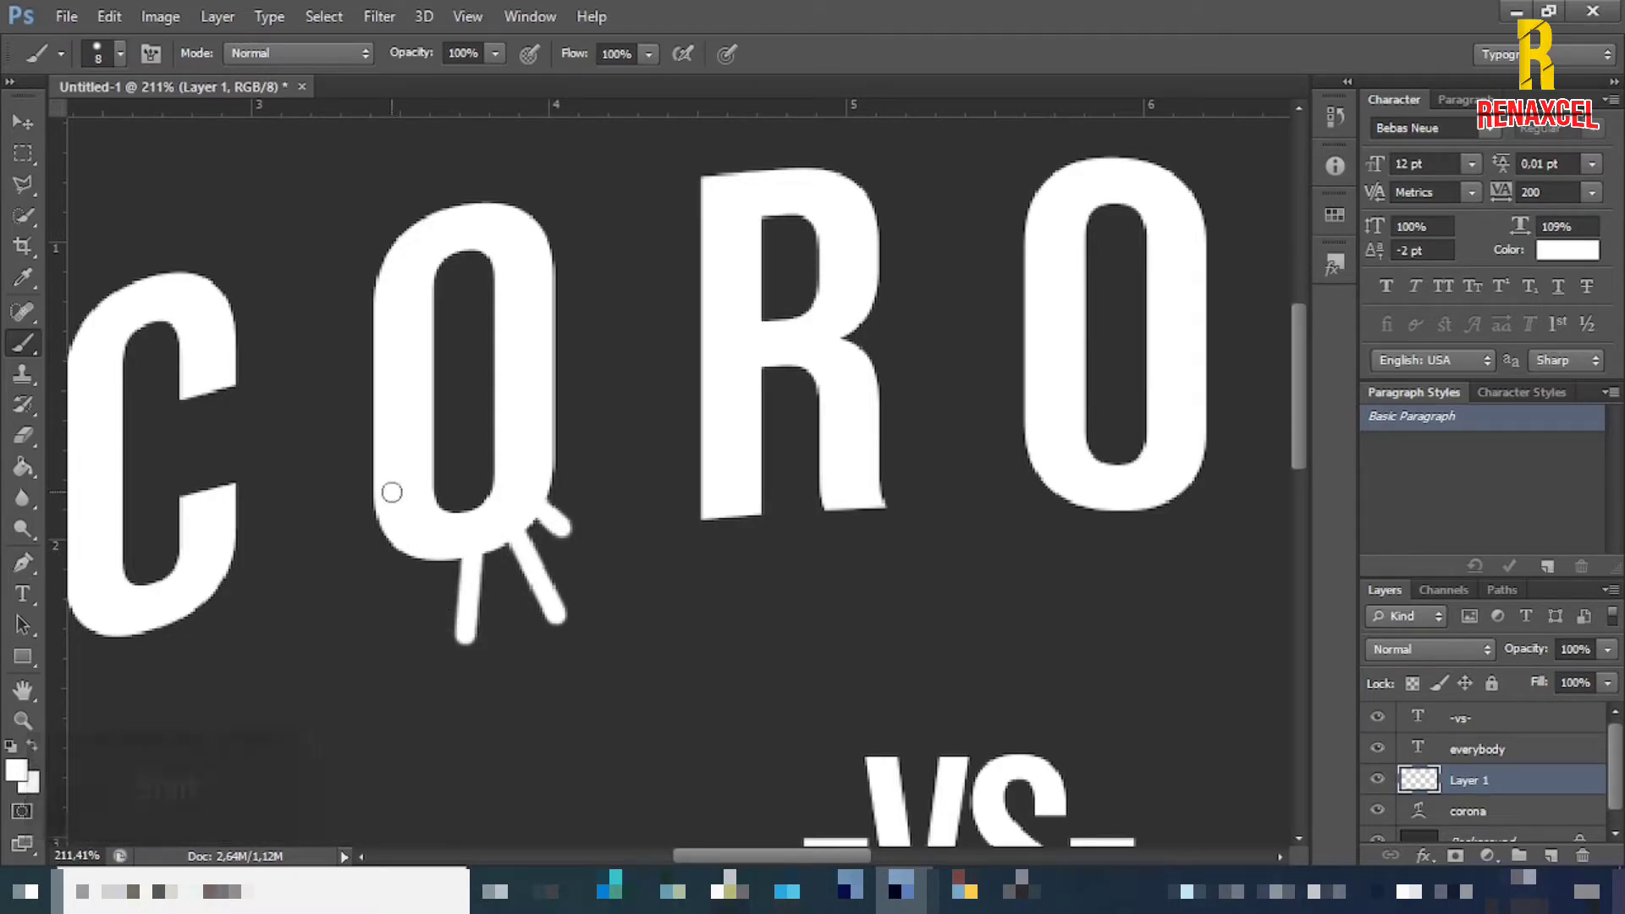
click(312, 532)
shift+click(396, 473)
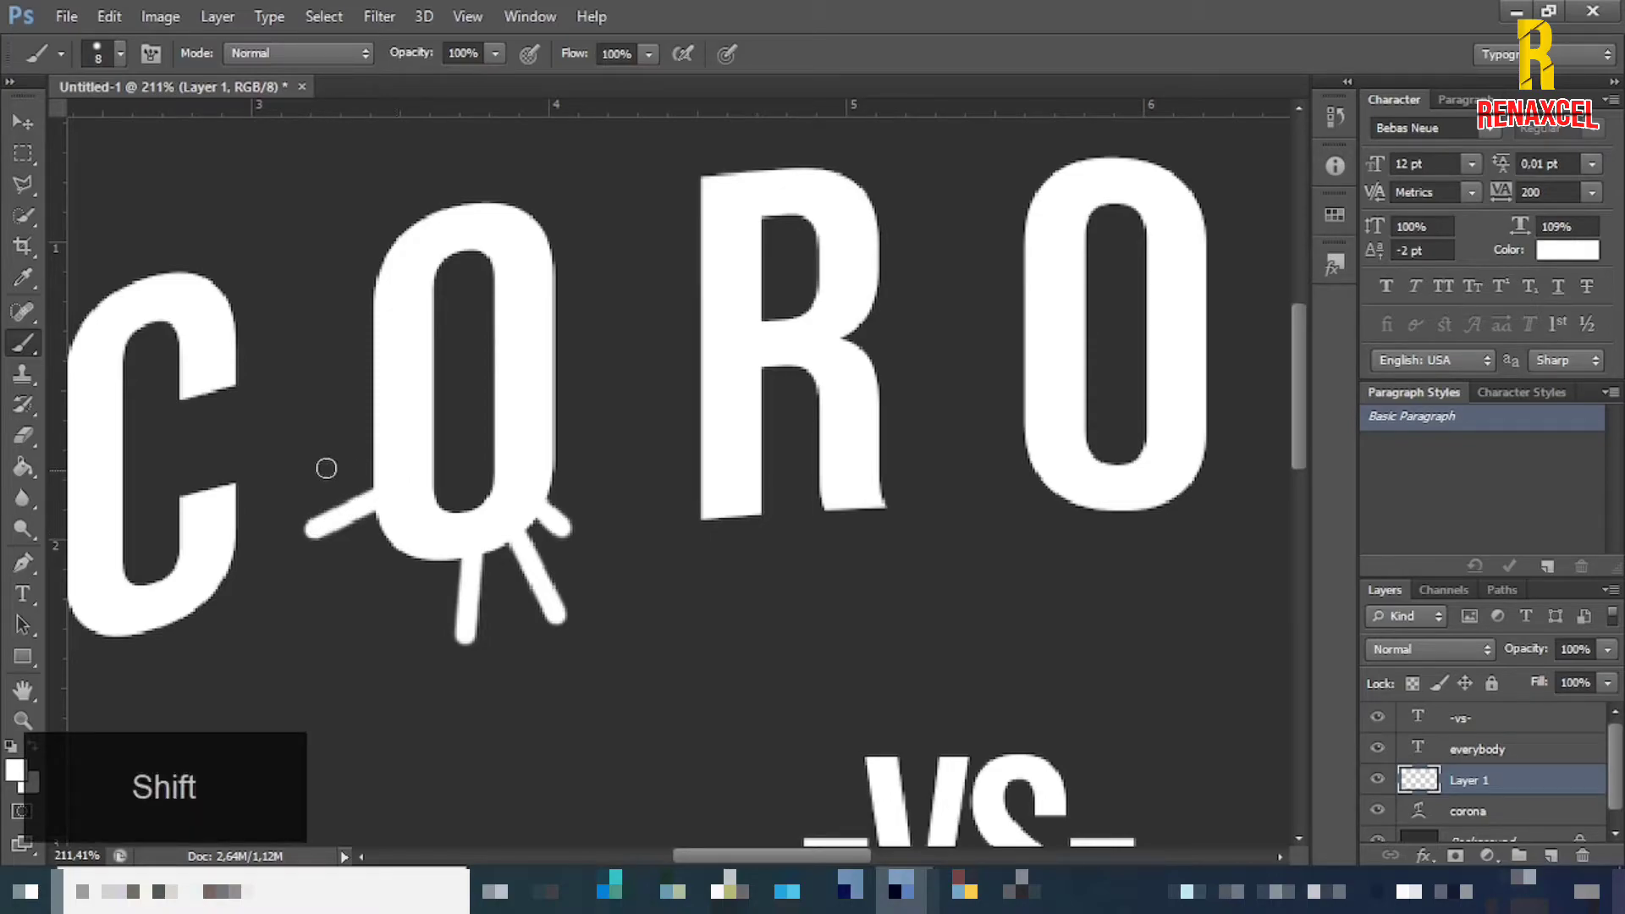
click(264, 446)
shift+click(383, 478)
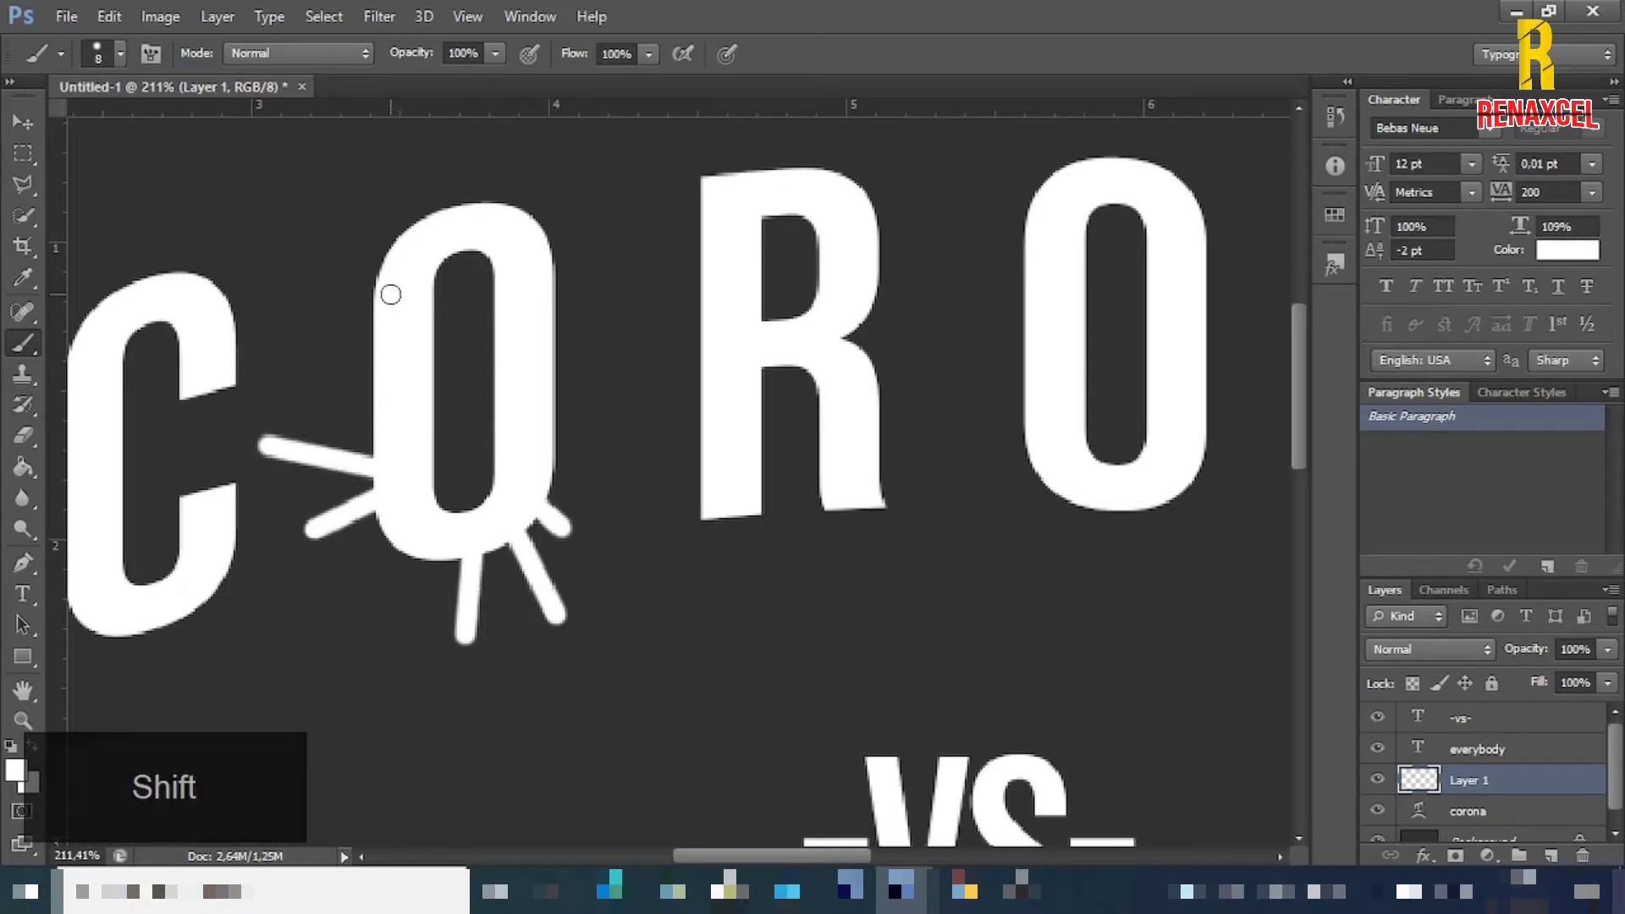
- Paint two straight spikes from the first O's upper-left curve, plus a long and a short one from its upper-right curve
click(288, 199)
shift+click(382, 279)
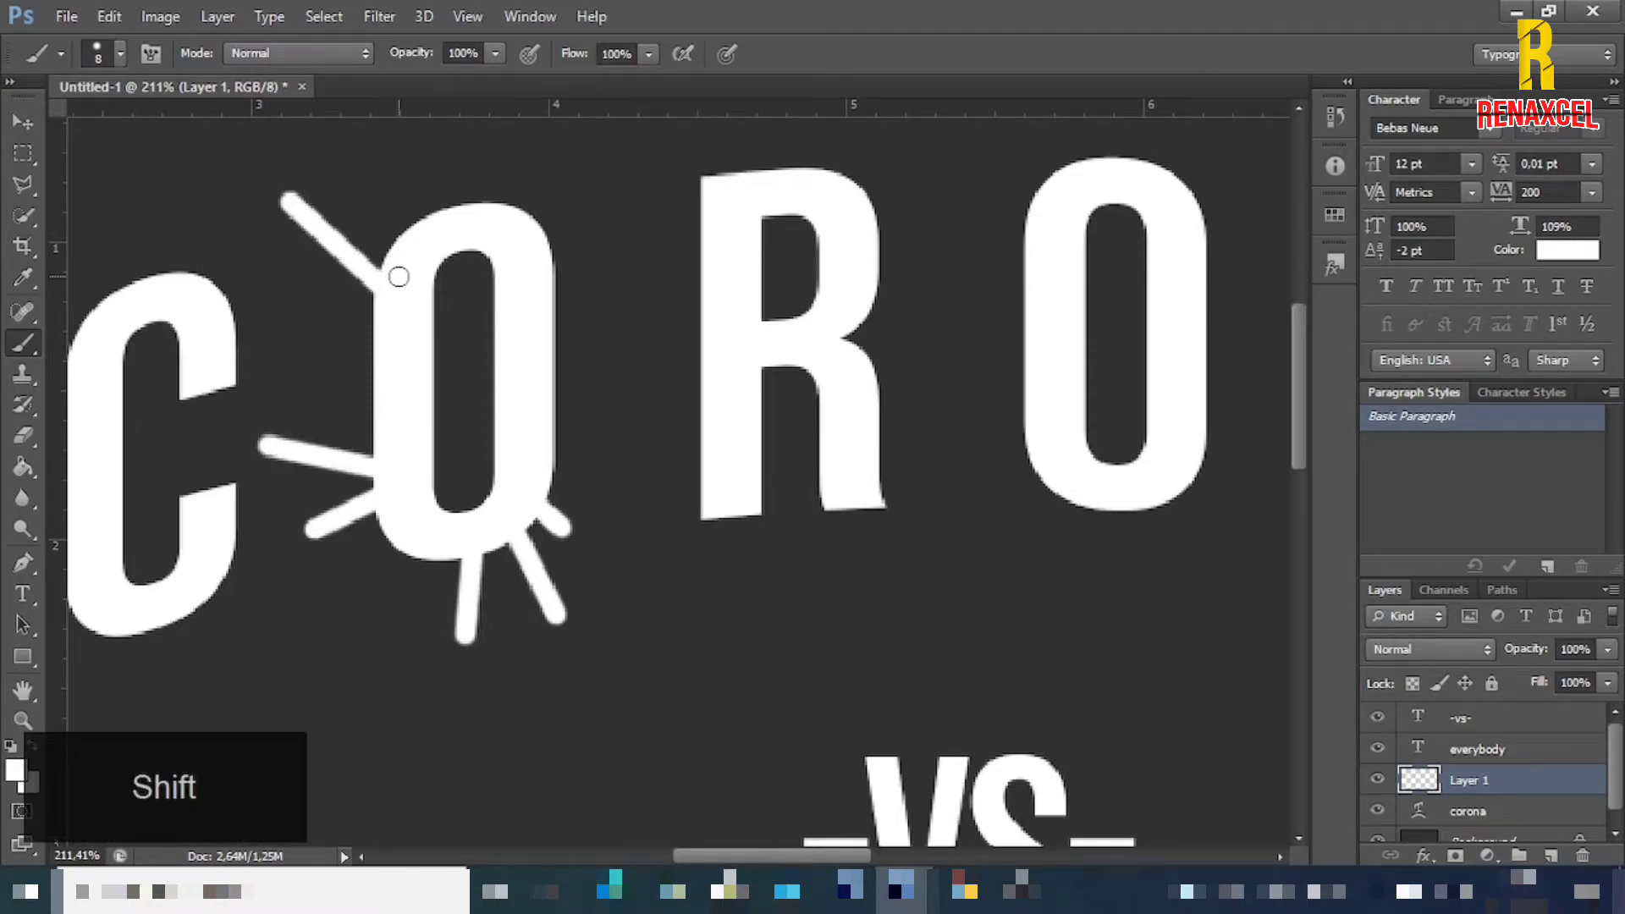
click(384, 191)
shift+click(388, 254)
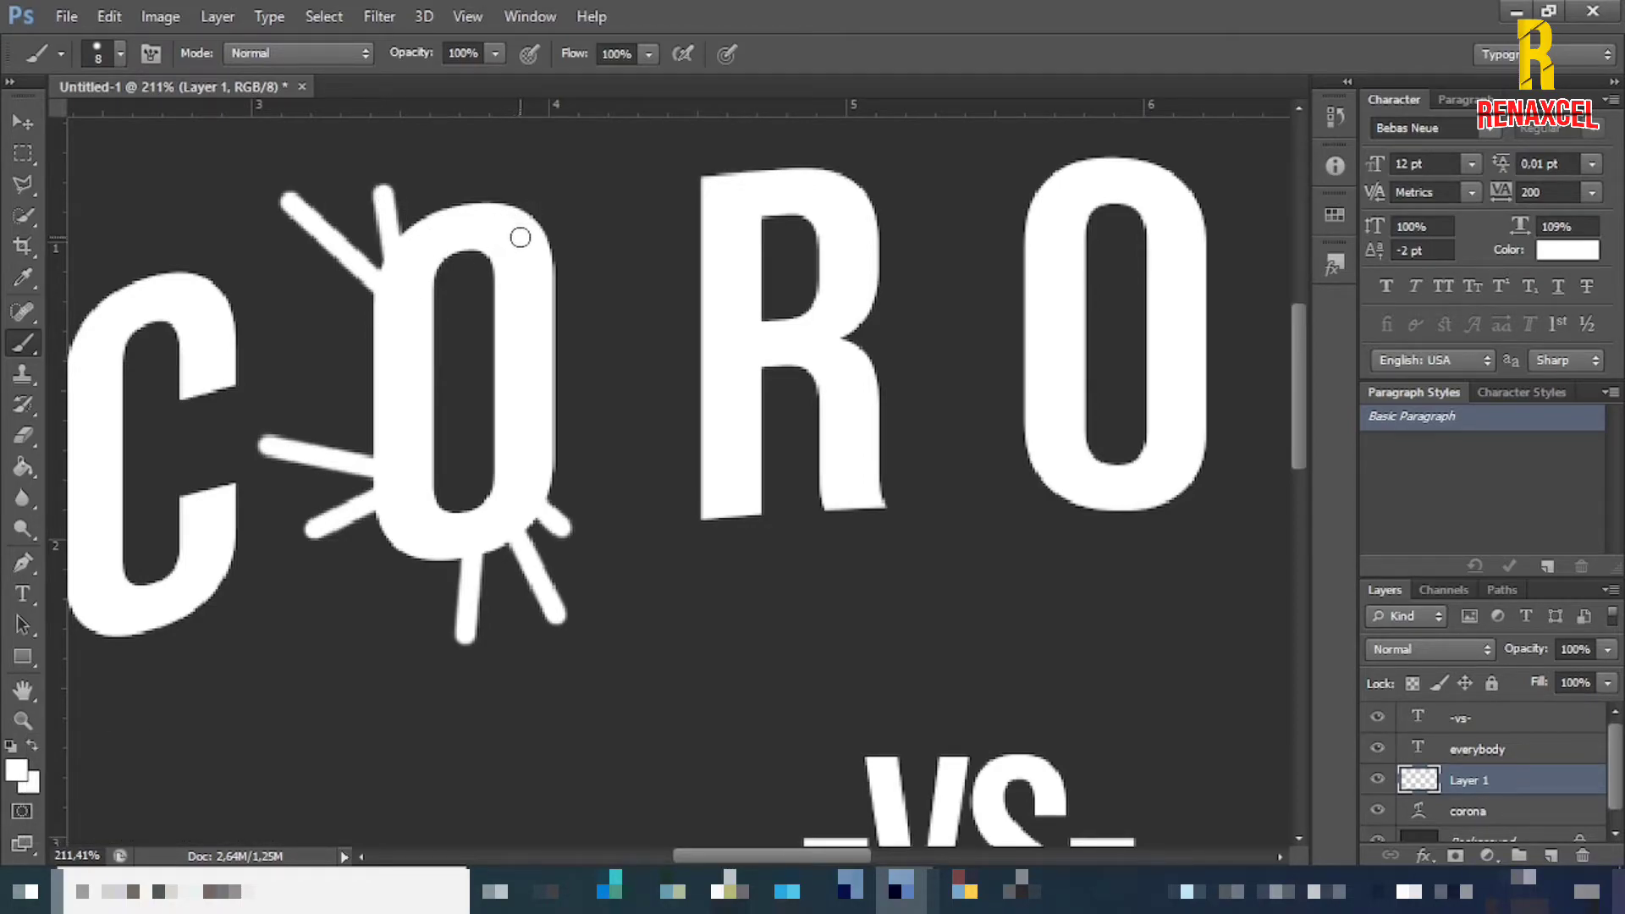
click(625, 185)
shift+click(520, 234)
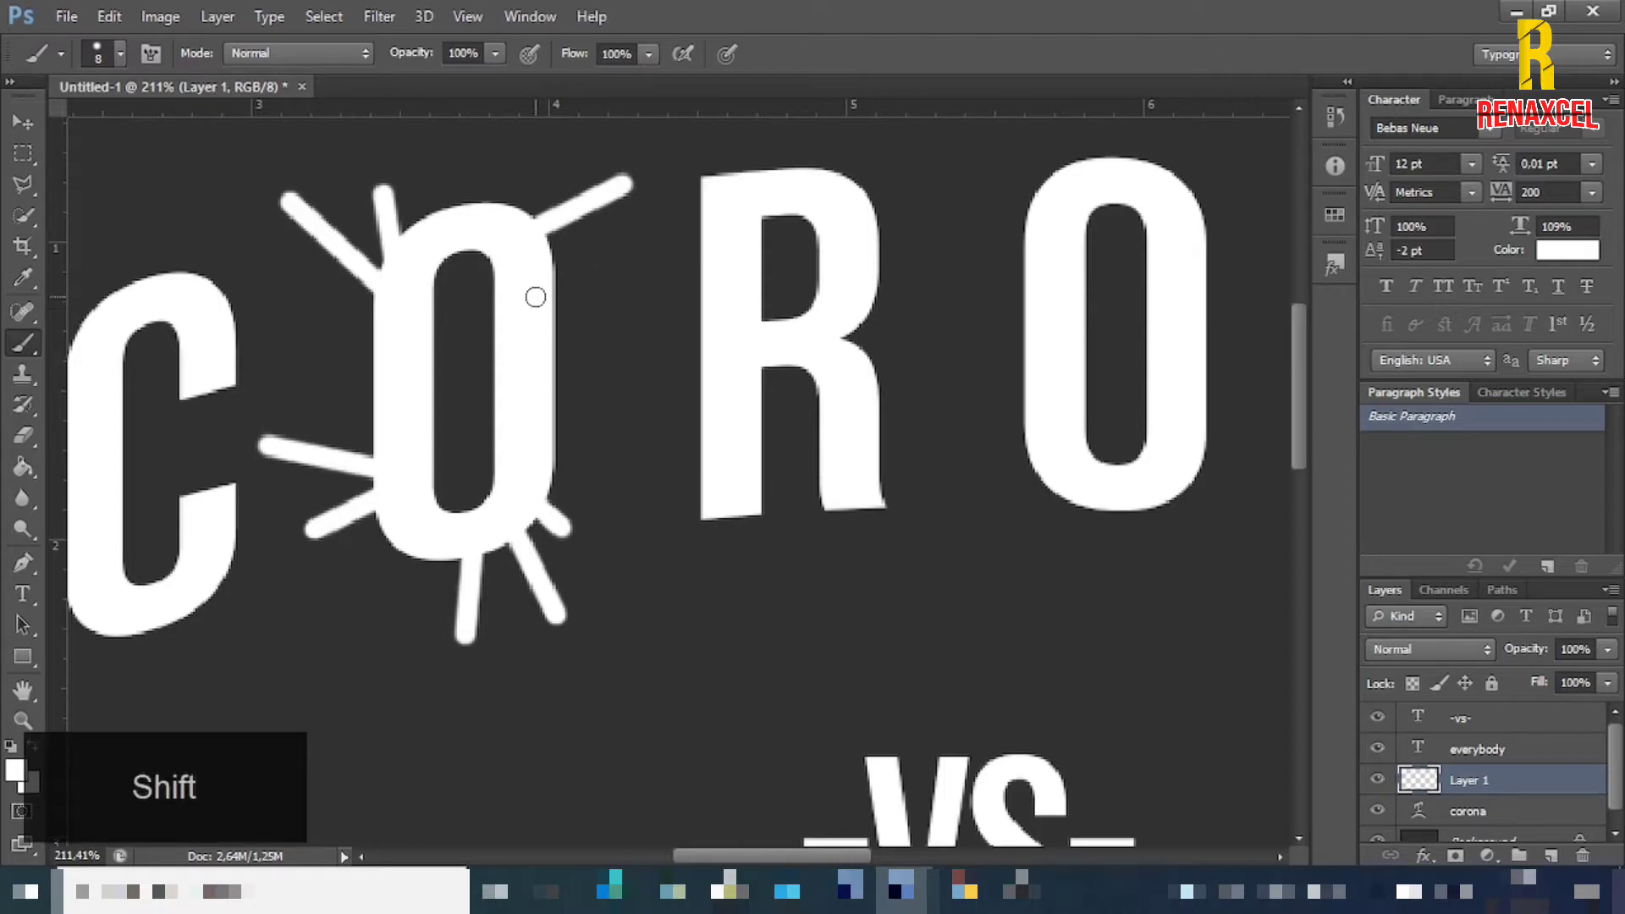
key(shift)
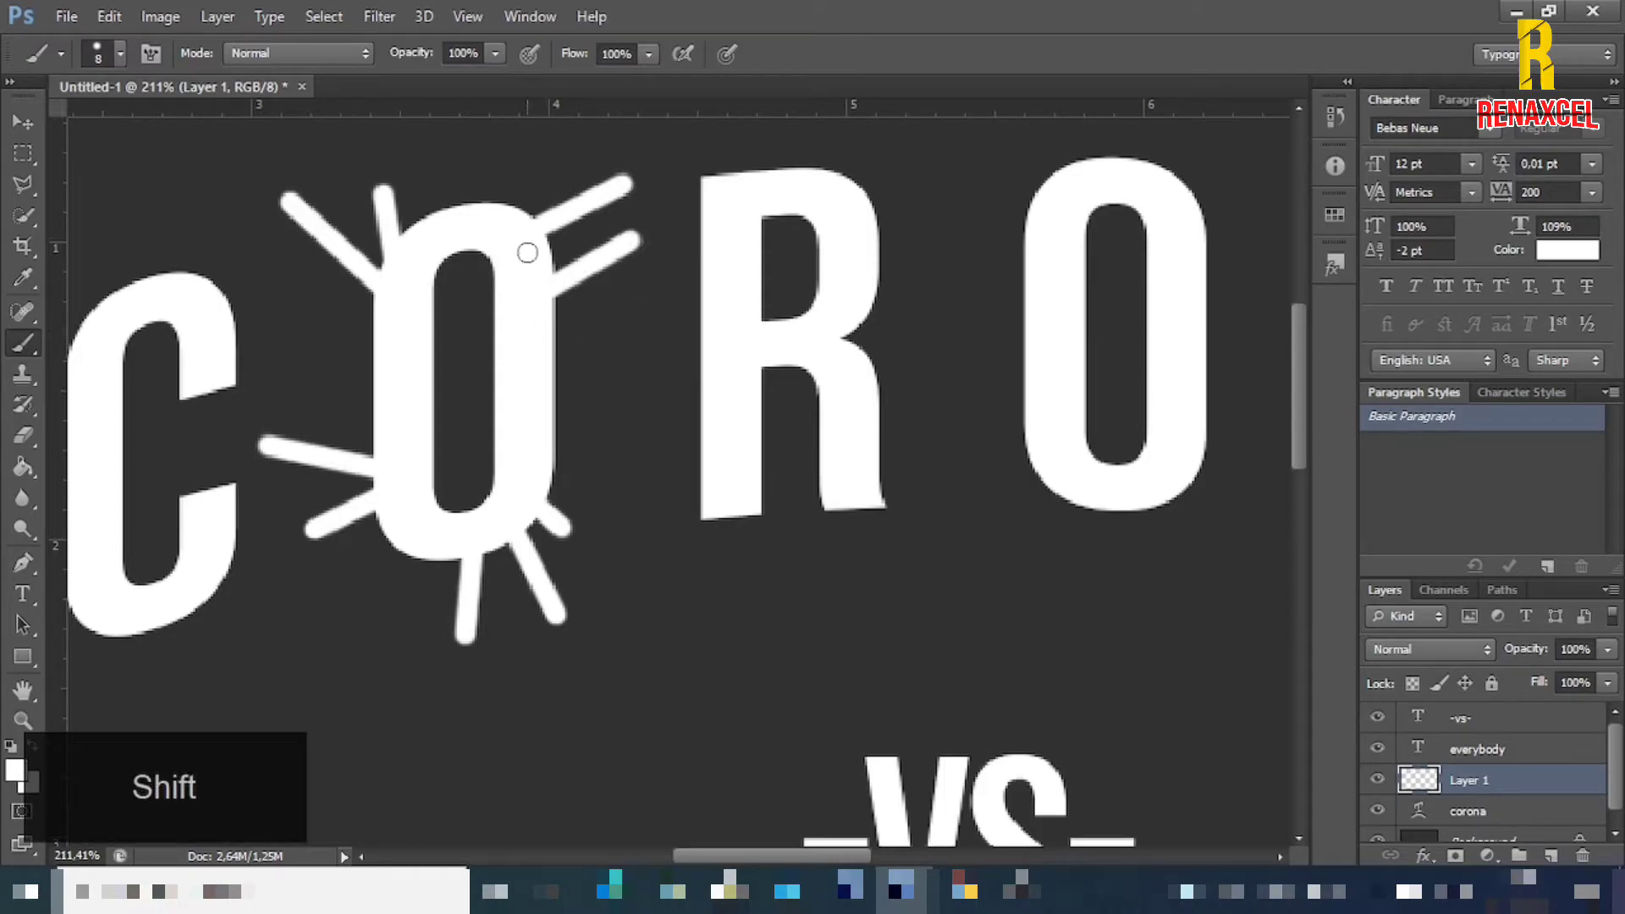
key(ctrl+z)
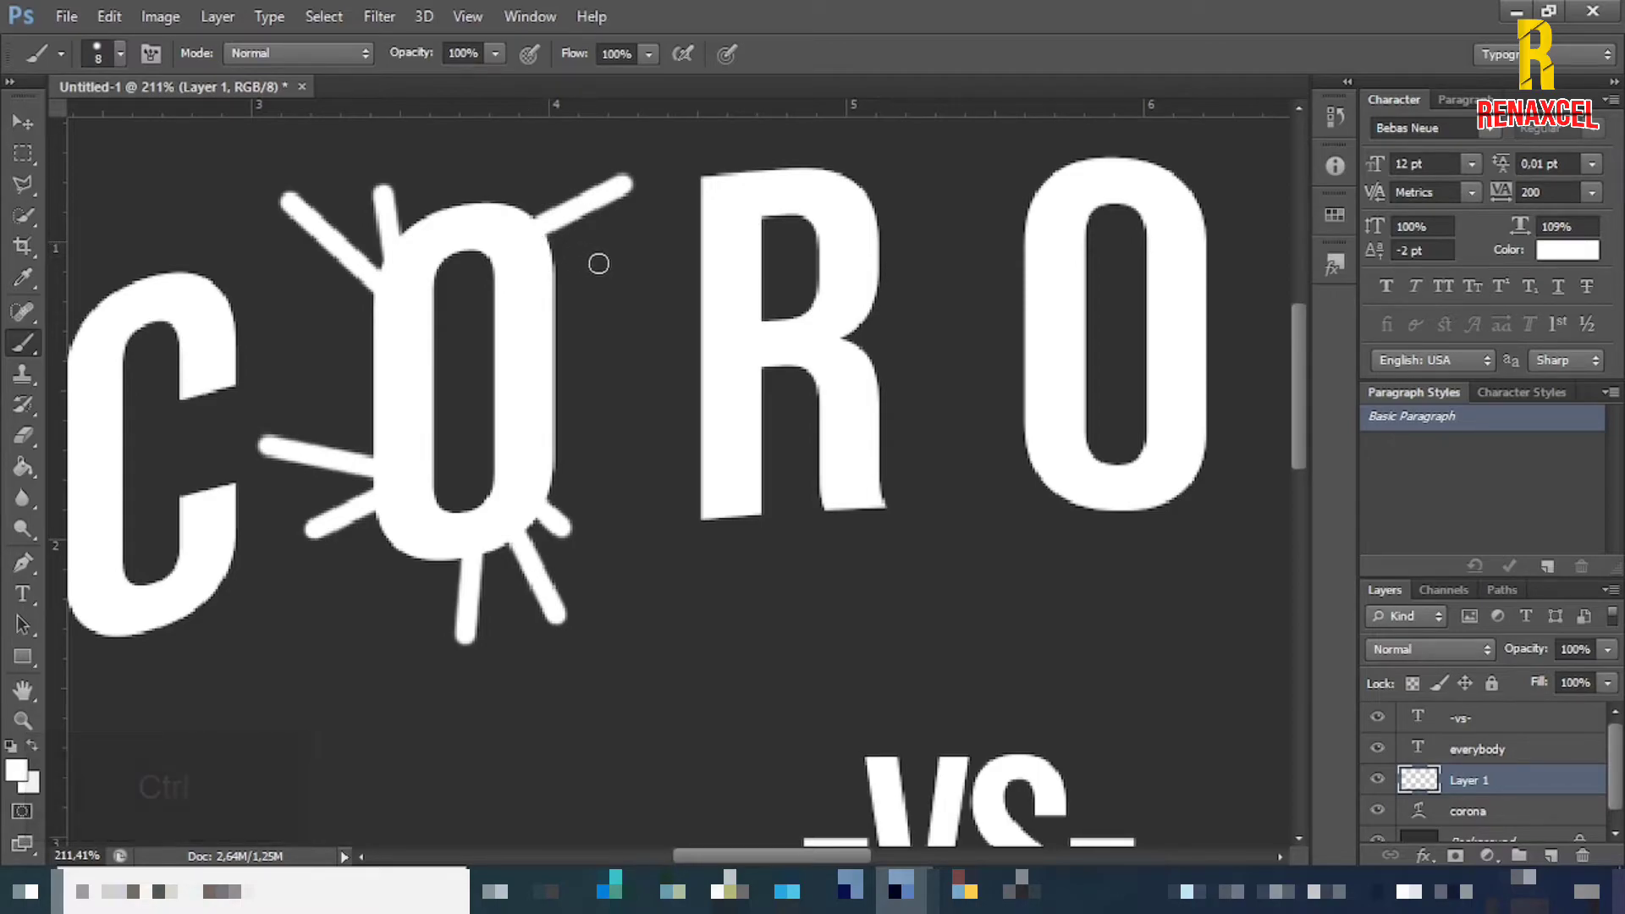
drag(588, 258, 550, 246)
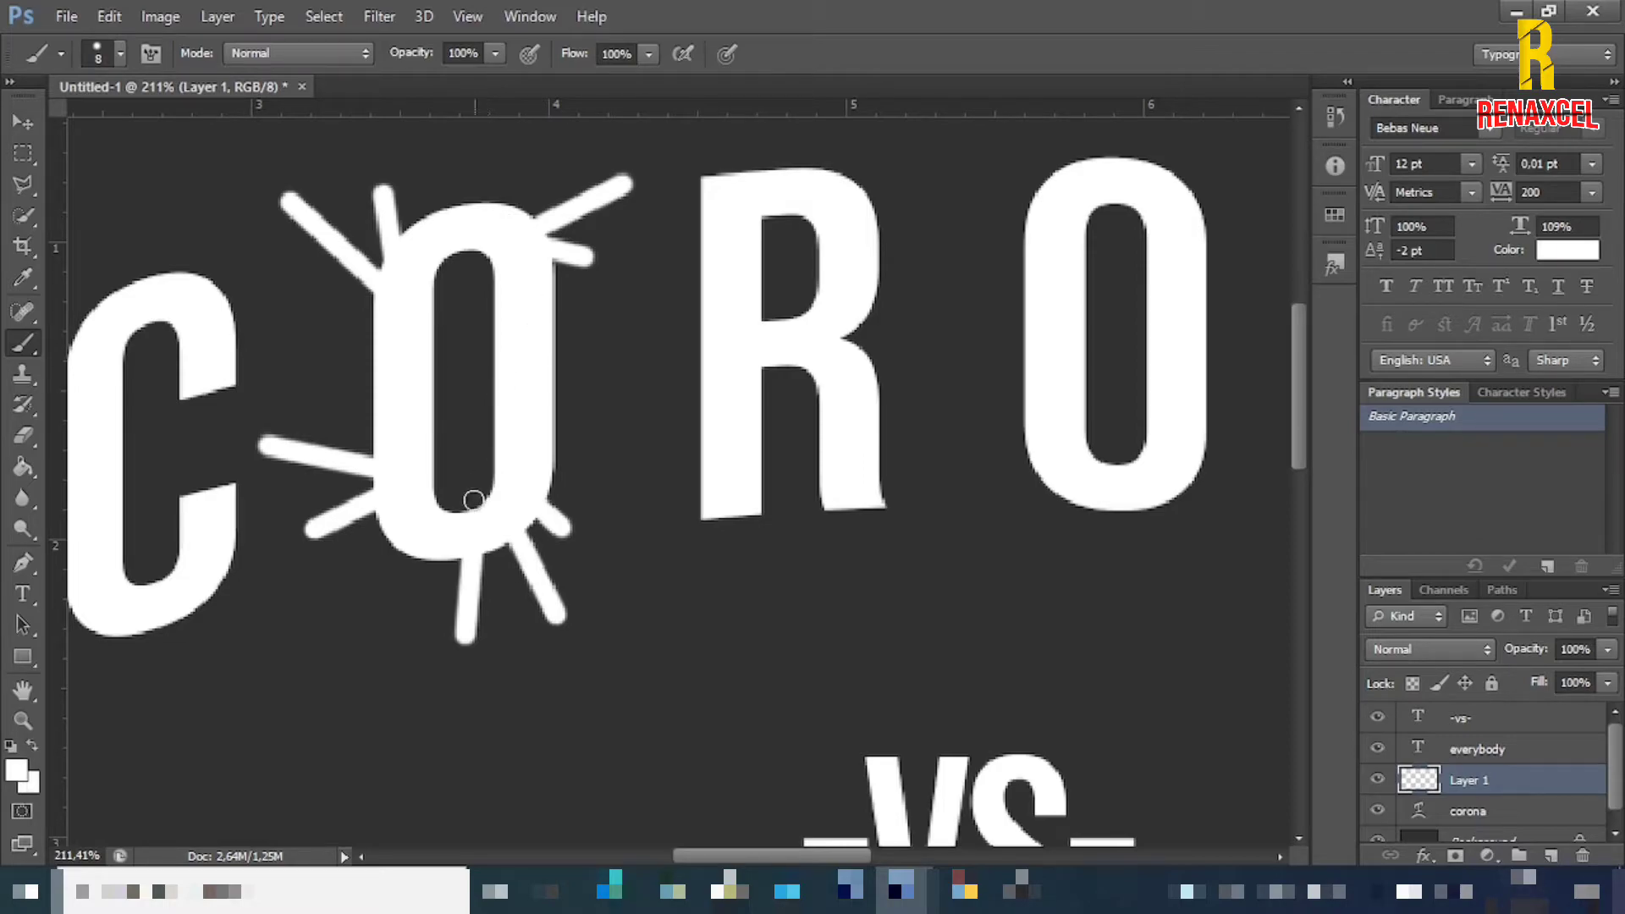
- Paint six straight spikes around the base of the second O in CORONA, three on the lower left and three on the lower right
scroll(815, 415, right, 5)
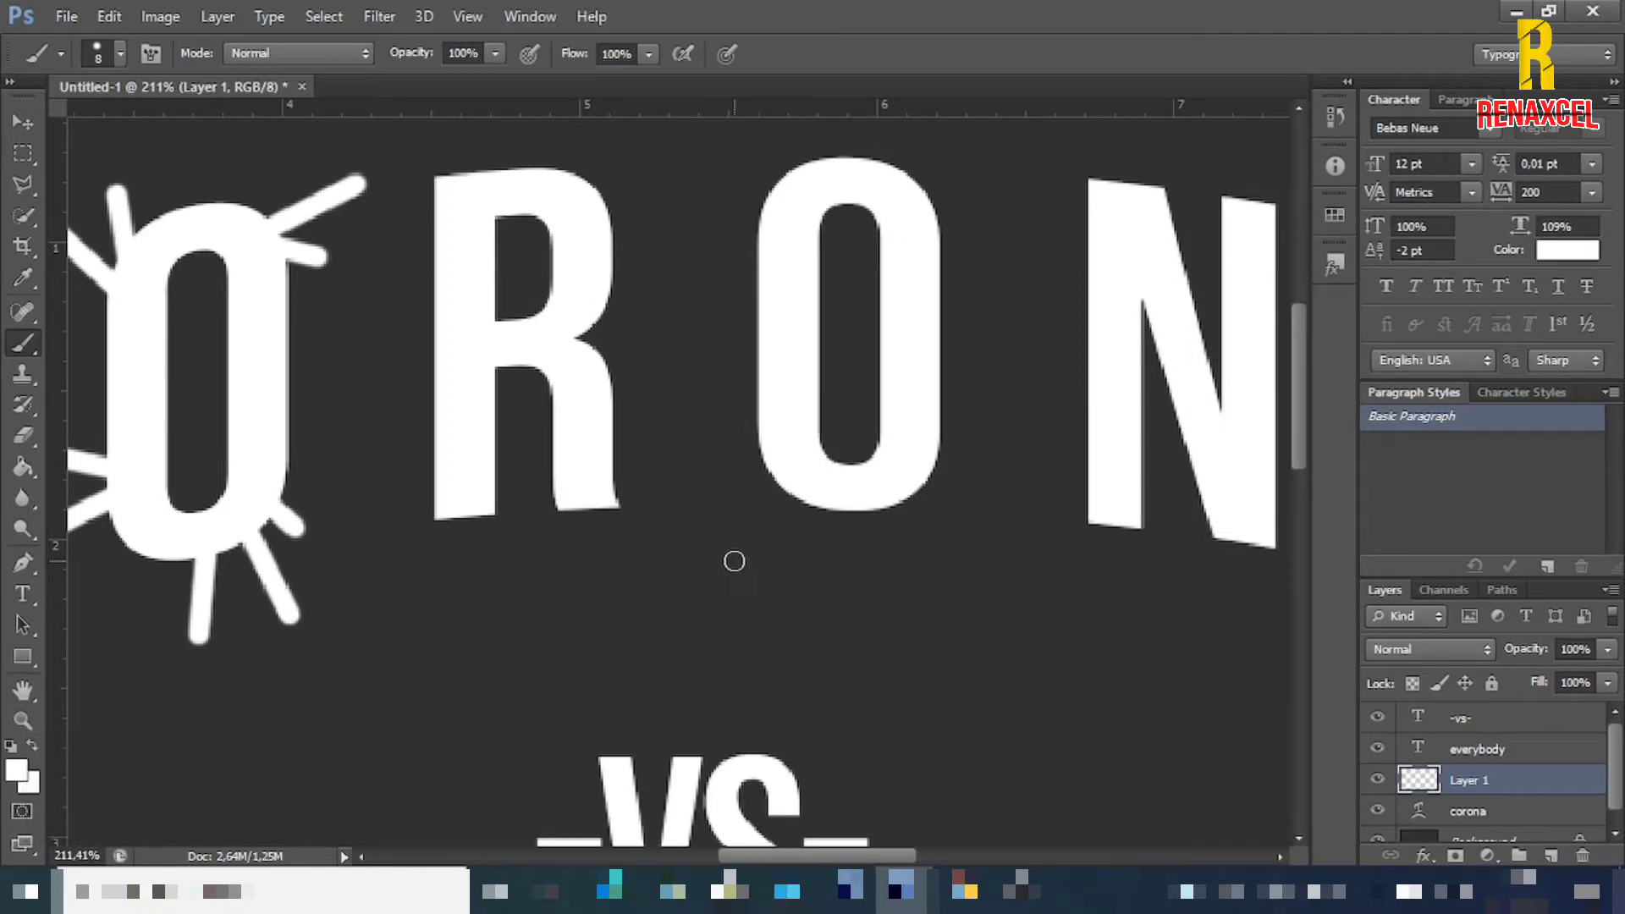
drag(732, 562, 787, 490)
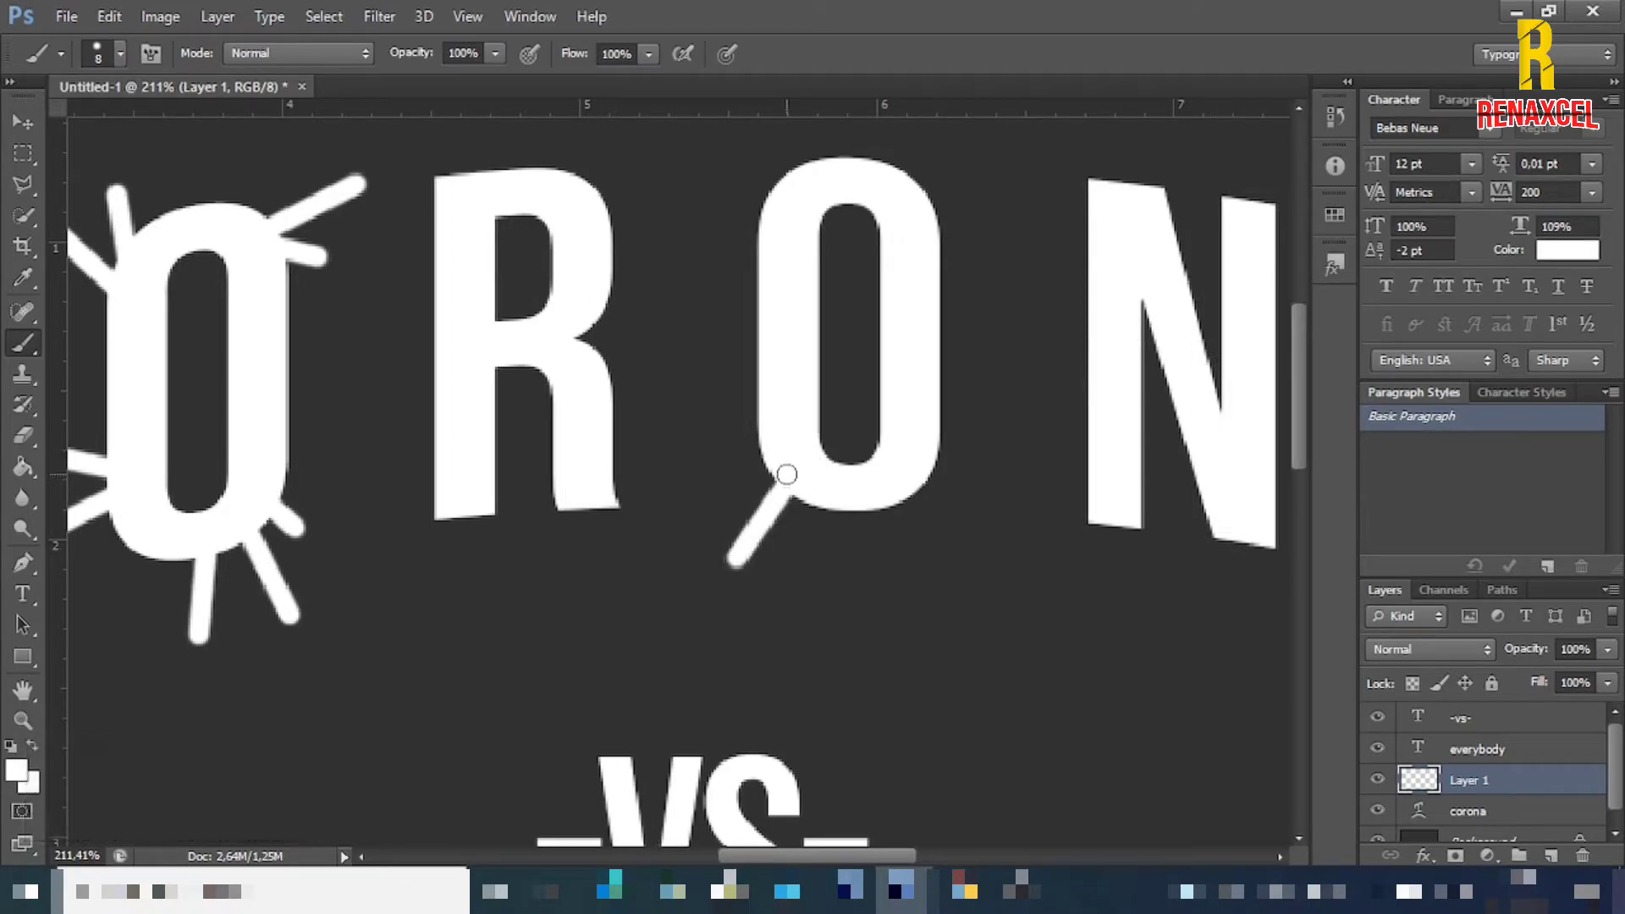
drag(721, 482, 777, 476)
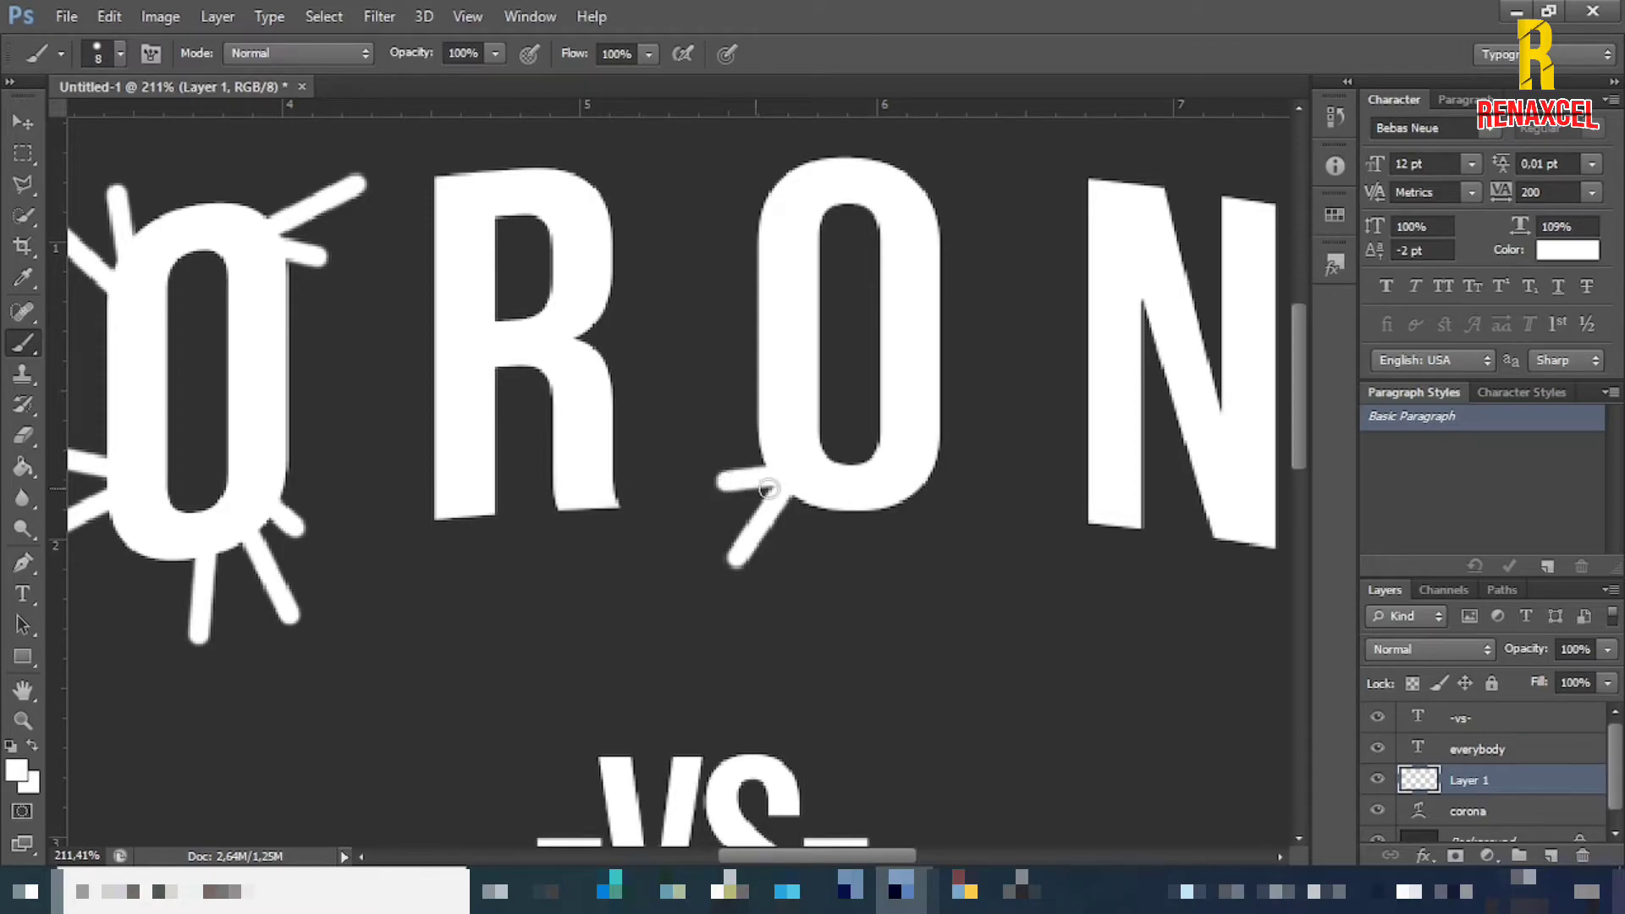
shift+click(813, 540)
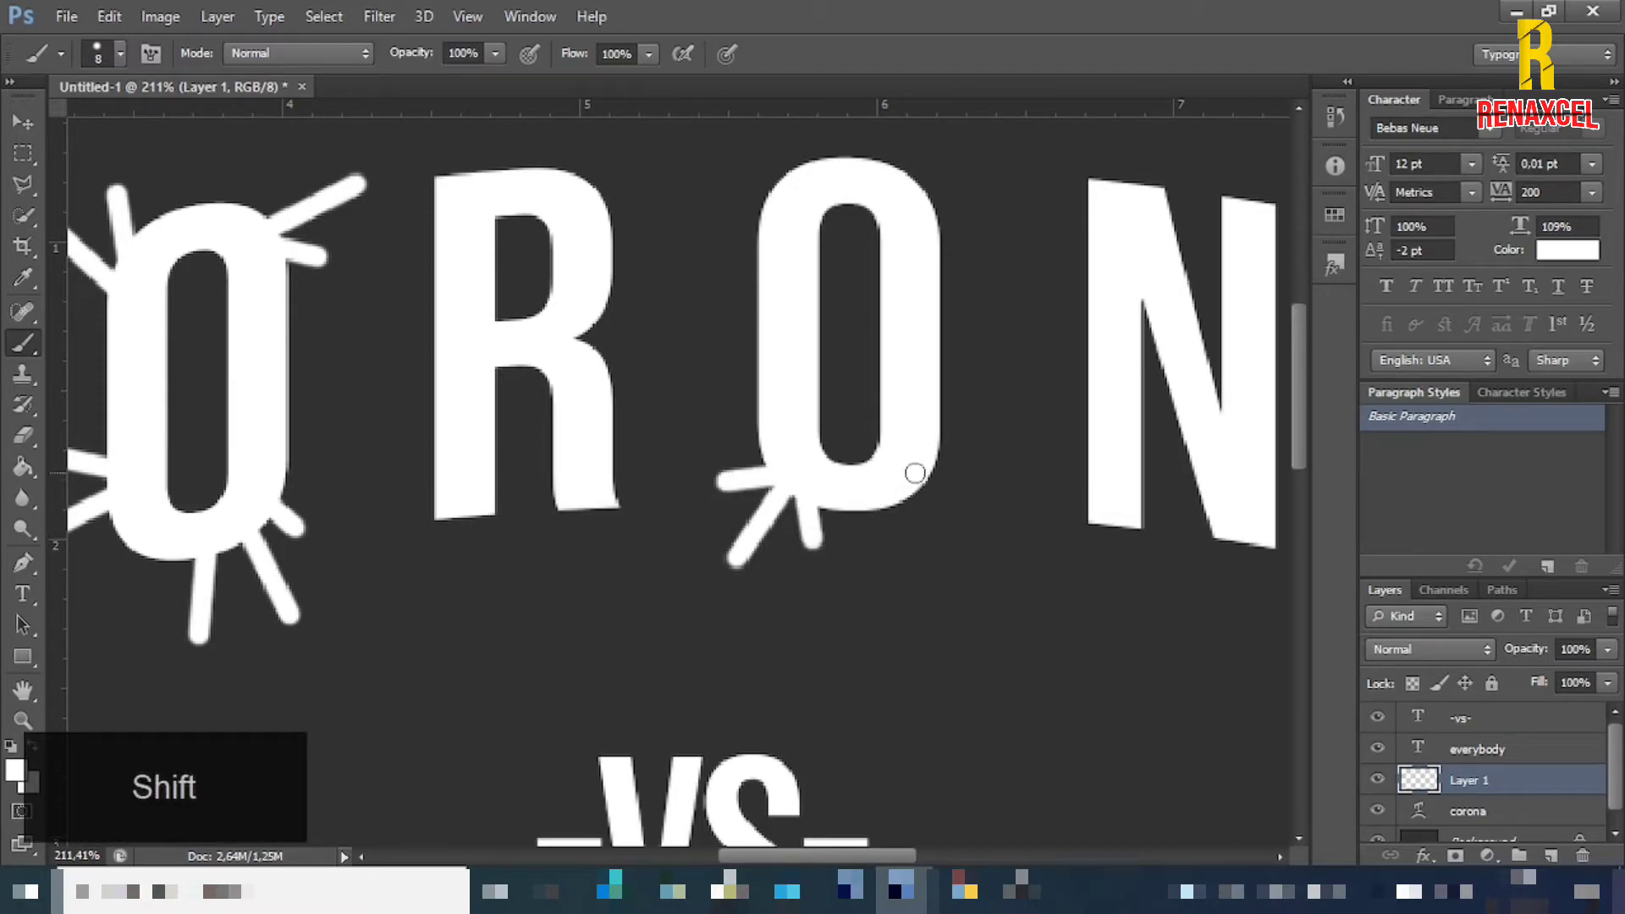
shift+click(1018, 492)
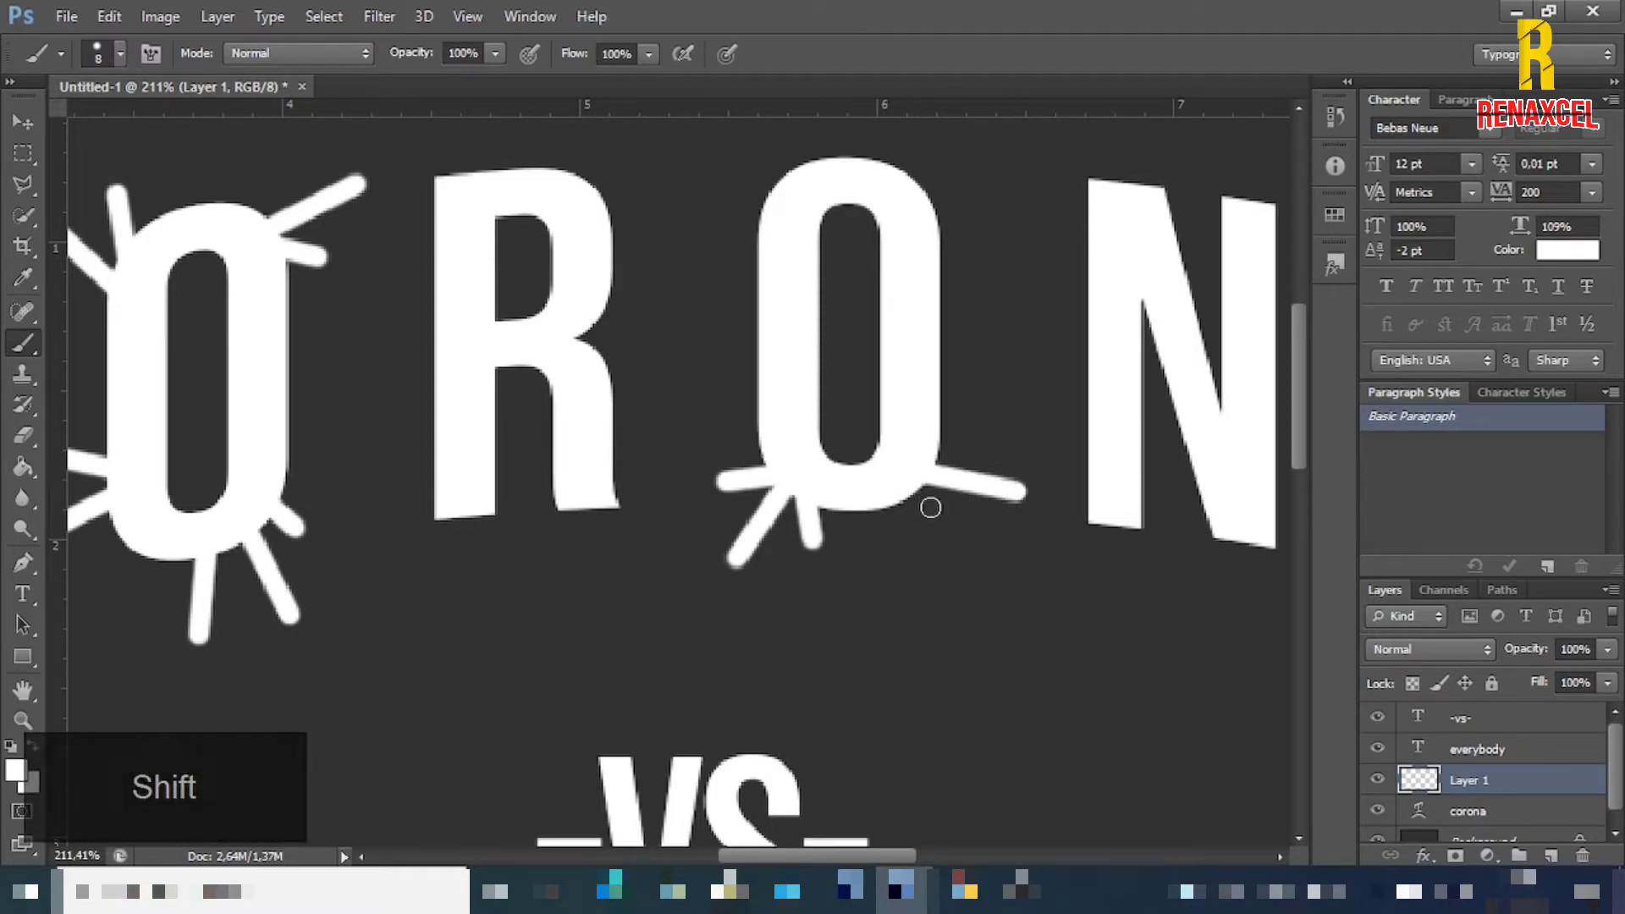
click(944, 533)
shift+click(920, 485)
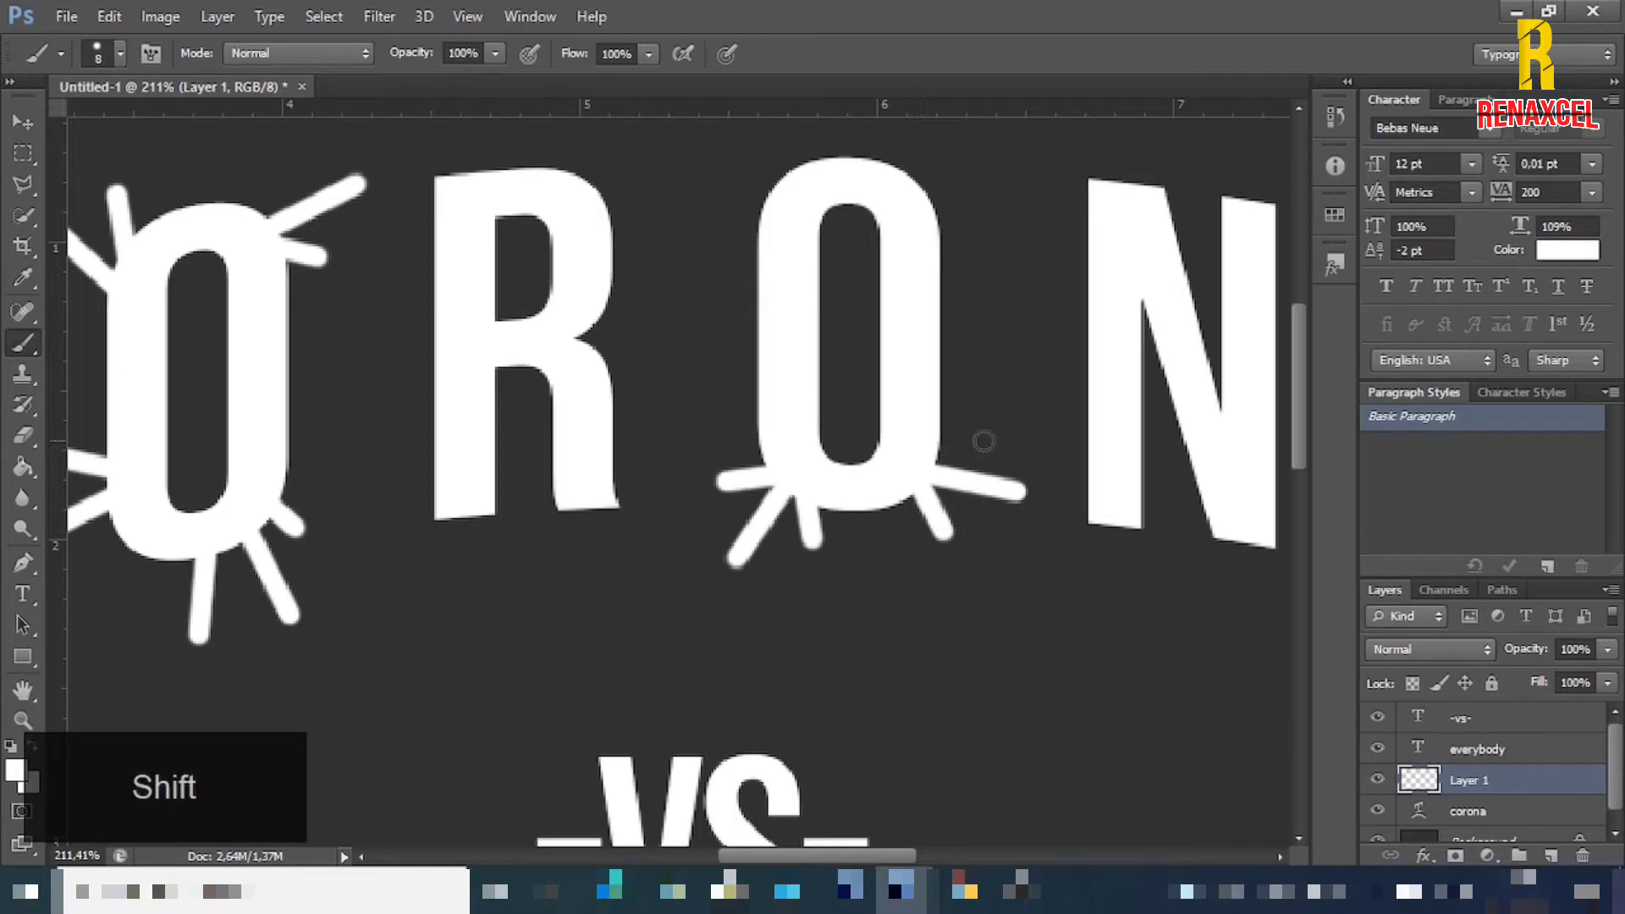
shift+click(1046, 422)
- Paint one slanted spike on the second O's right side and three straight spikes of varied length around its upper-left curve
scroll(1117, 407, up, 2)
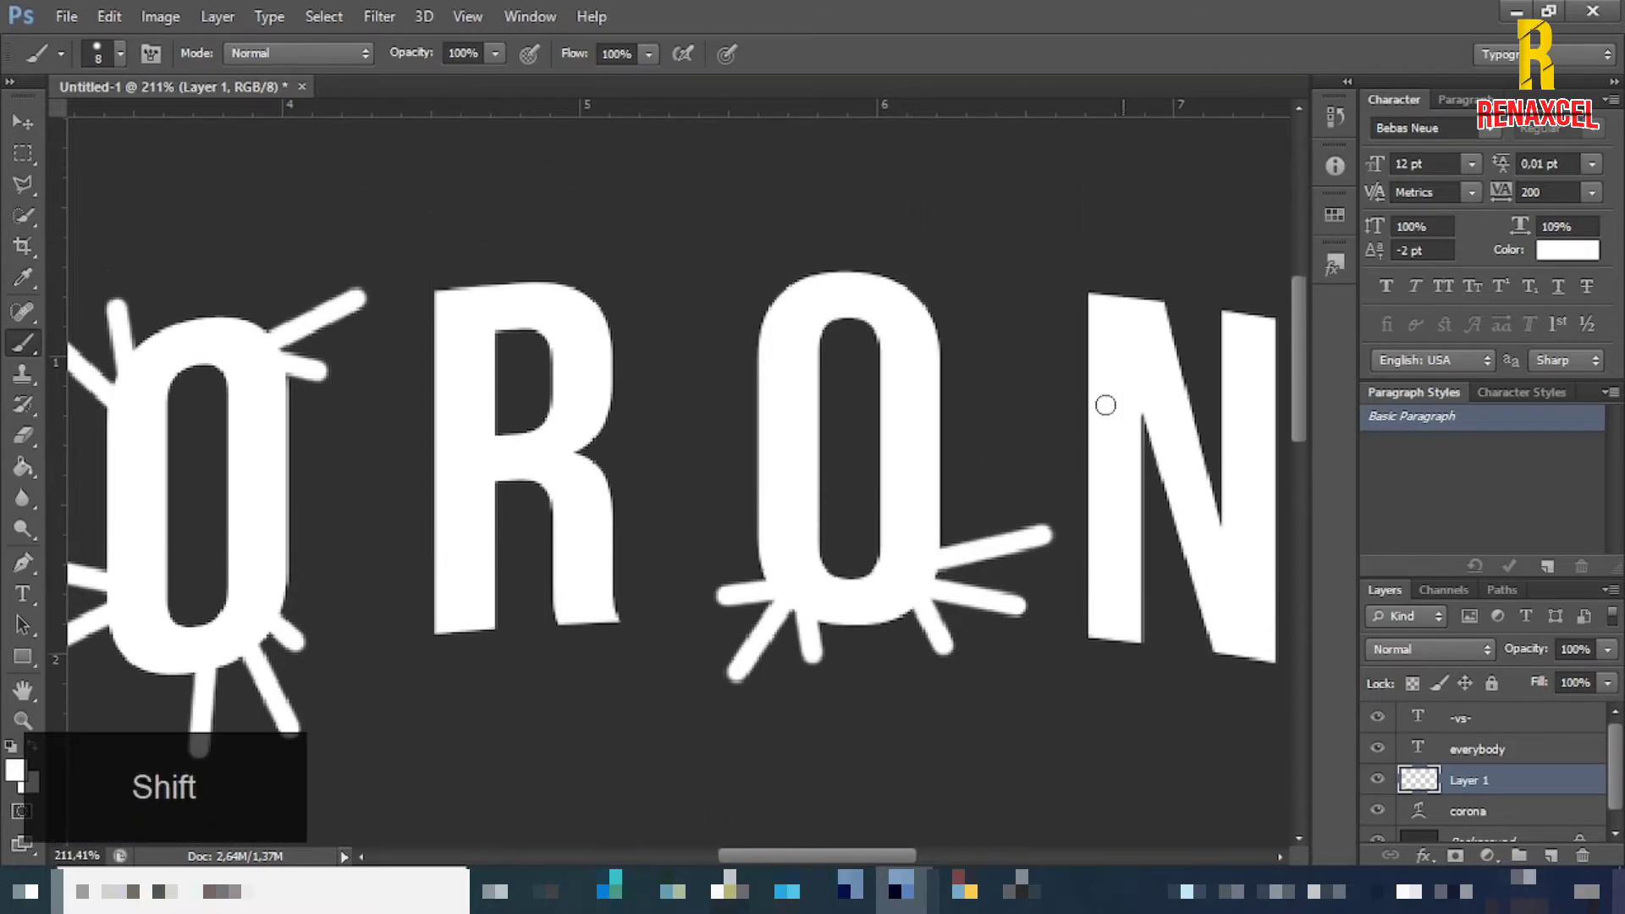
shift+click(1004, 389)
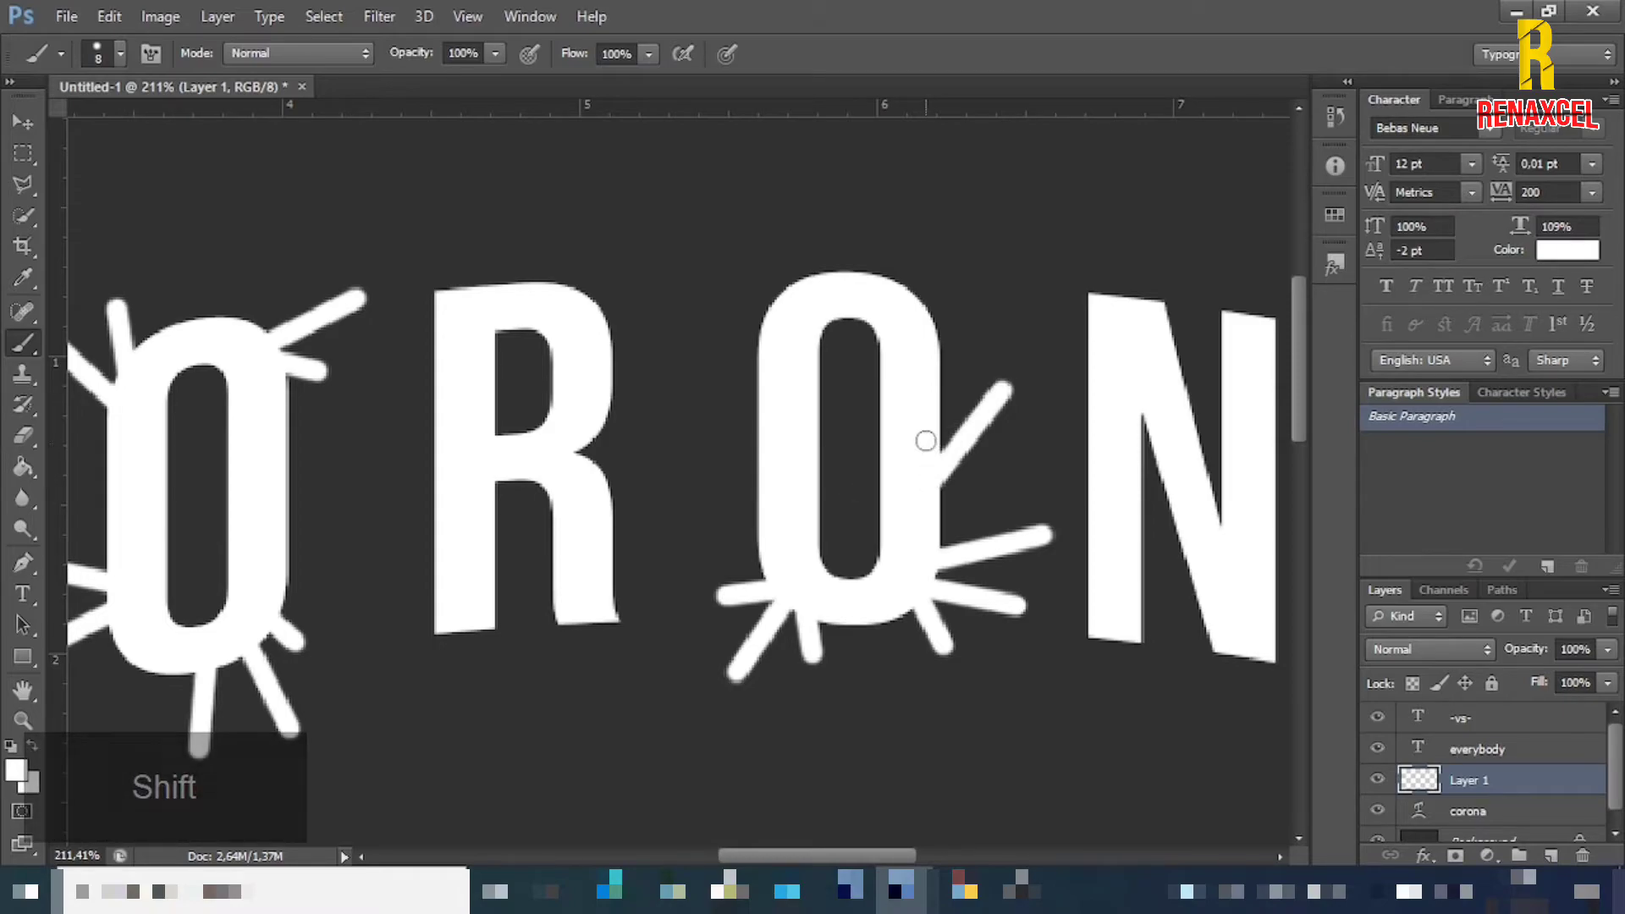
shift+click(959, 392)
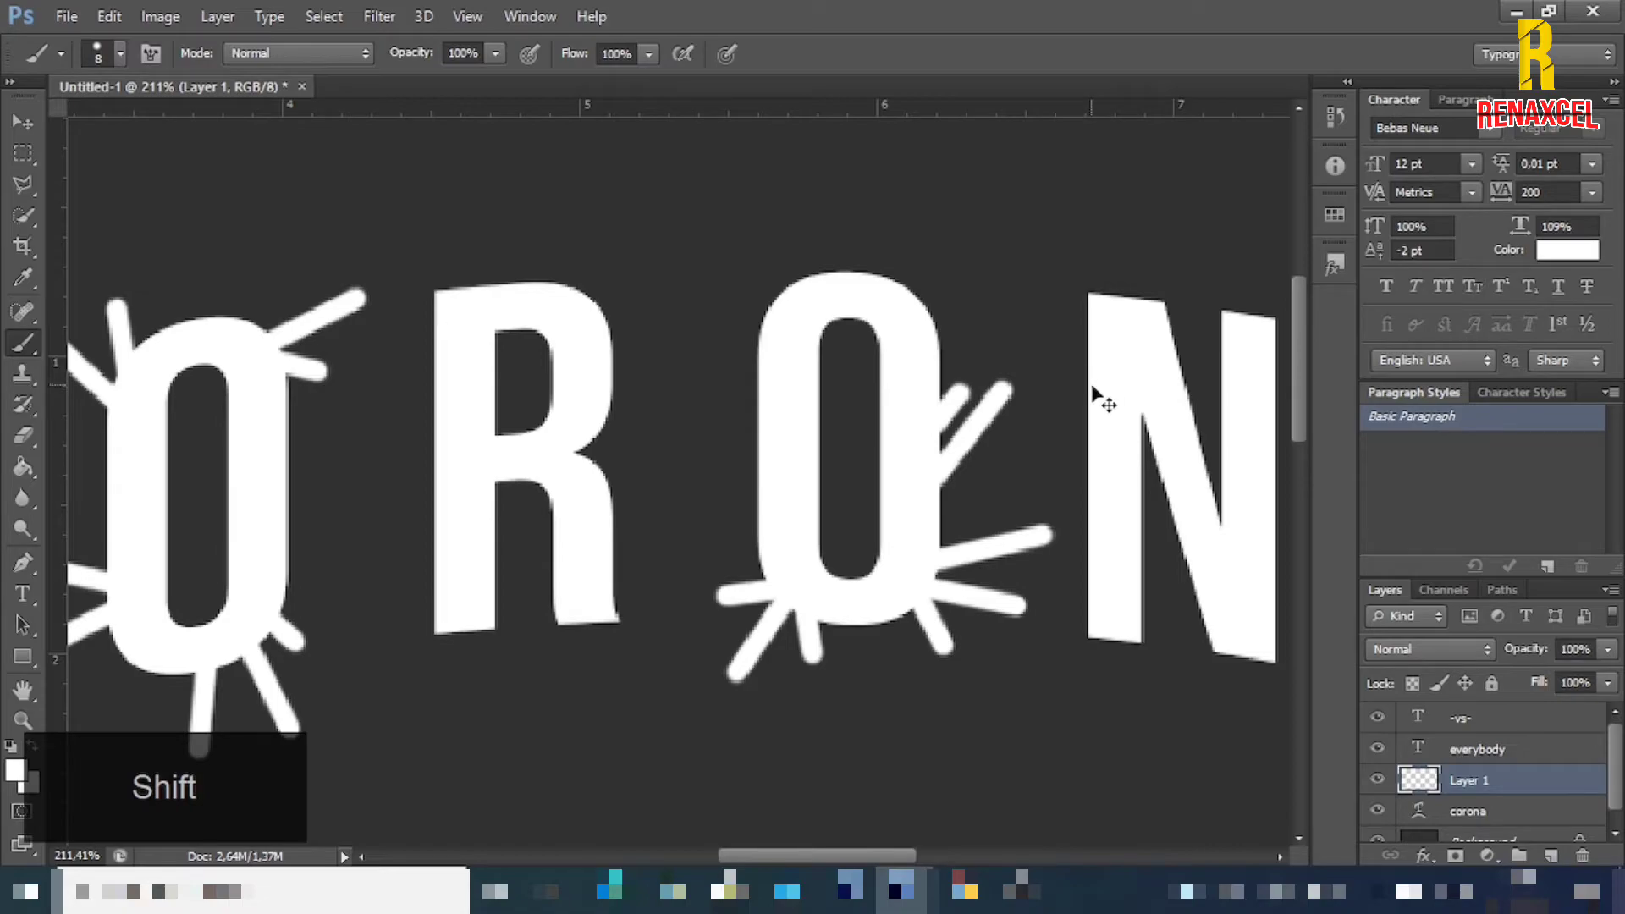
key(ctrl+z)
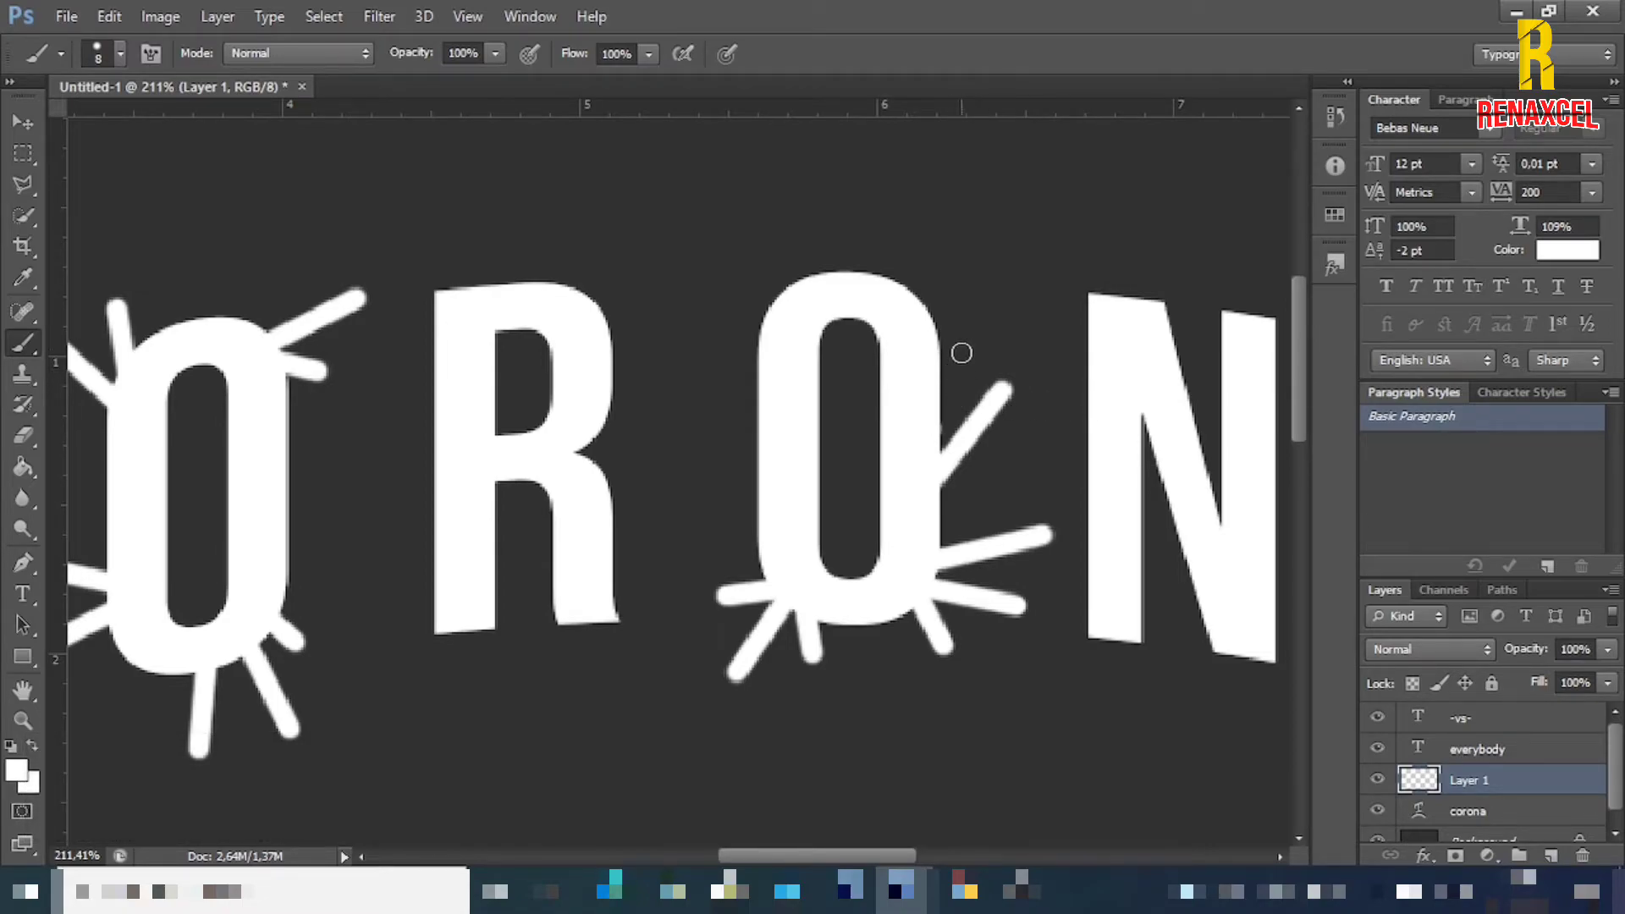
key(shift)
drag(733, 254, 777, 310)
key(shift)
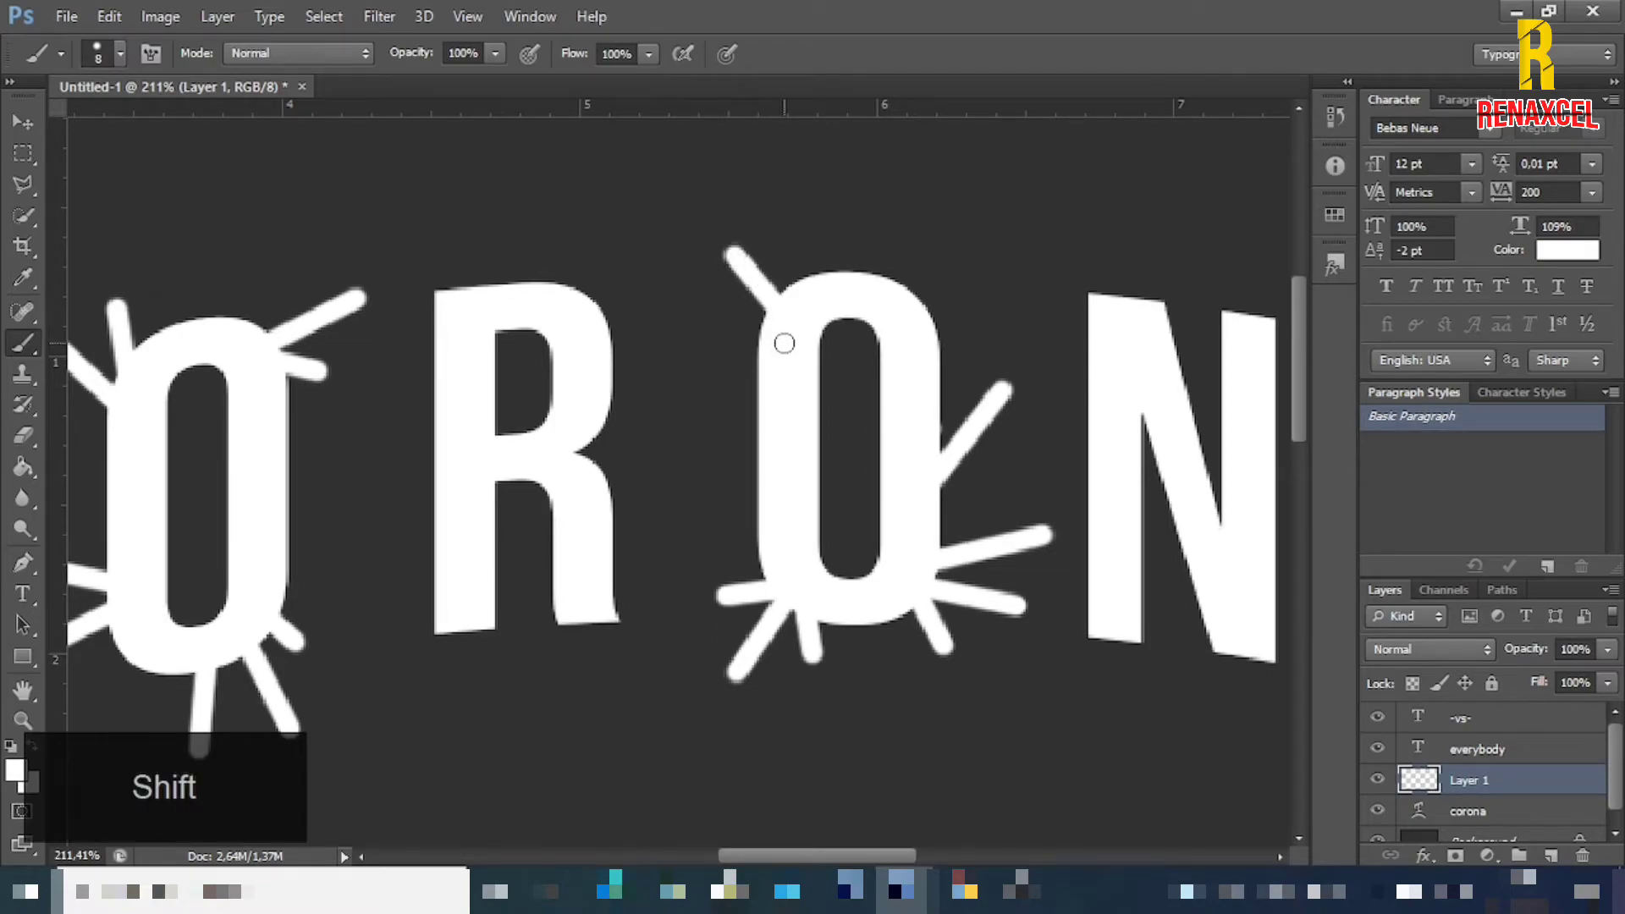
shift+click(671, 333)
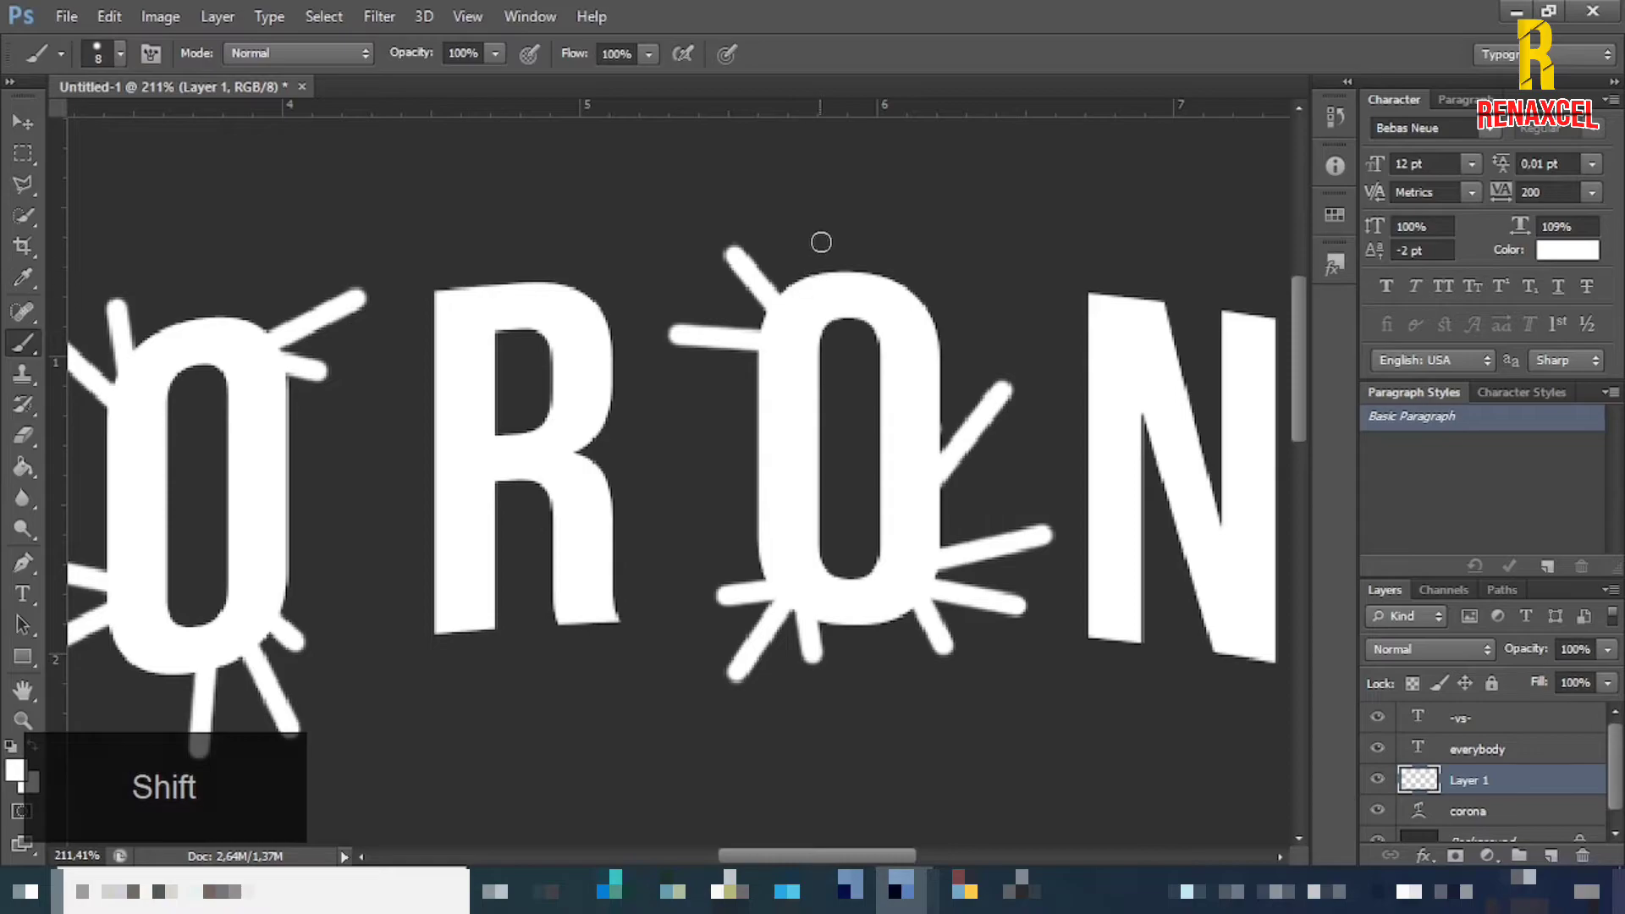
drag(826, 169, 802, 278)
key(shift)
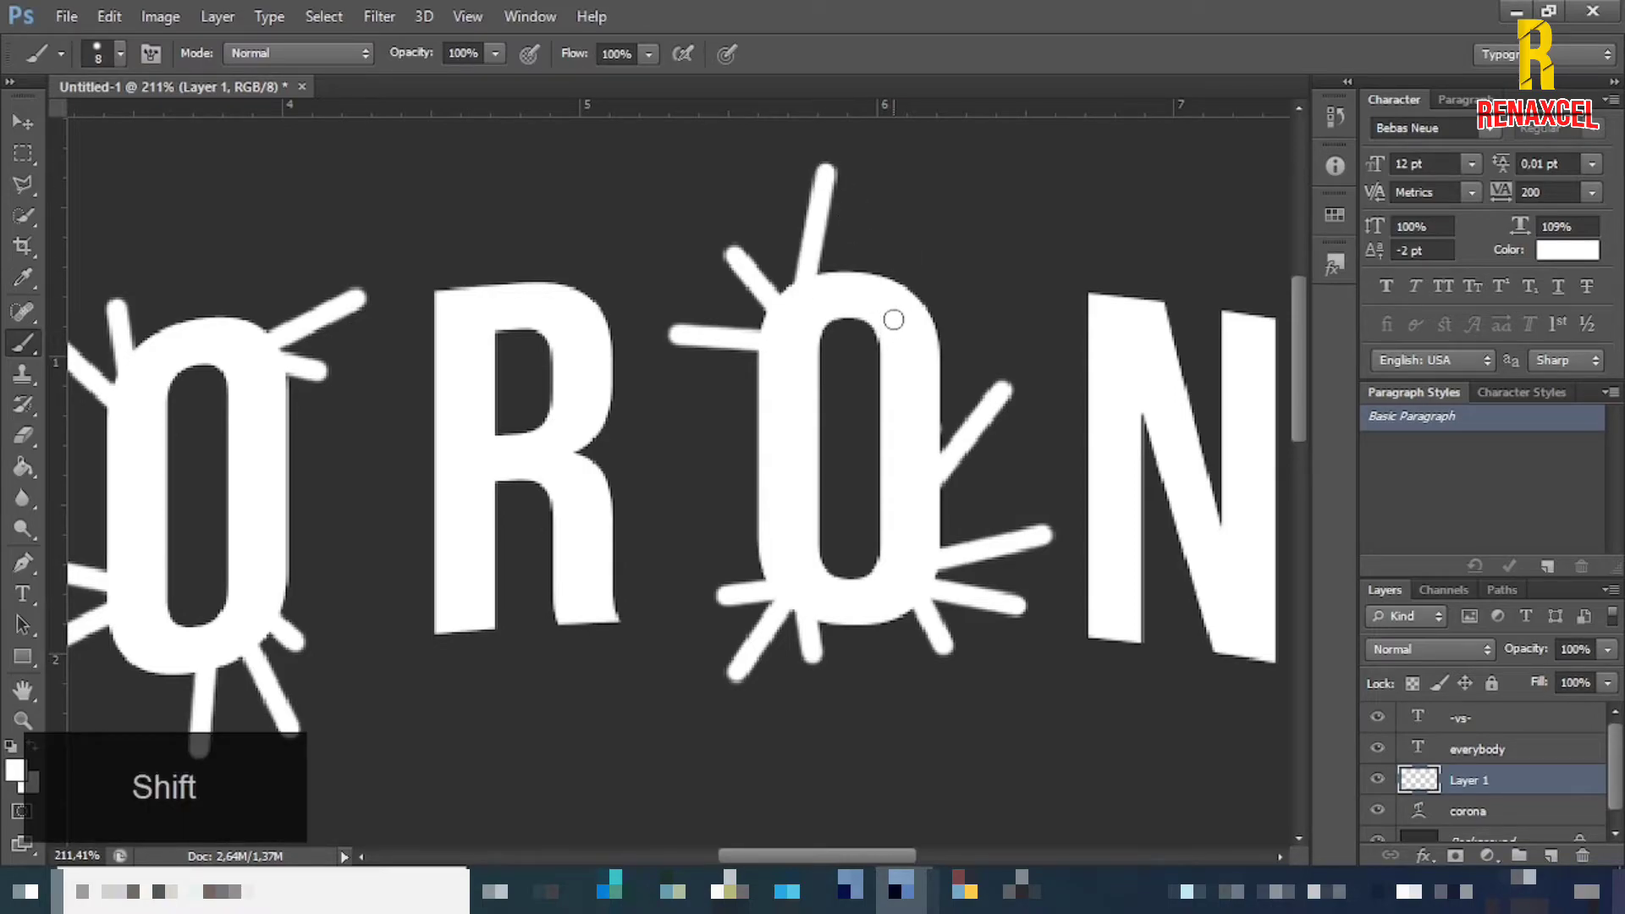
- Paint three straight spikes around the second O's upper-right curve: a long diagonal, a near-horizontal one and a short upright one
drag(1015, 196, 914, 288)
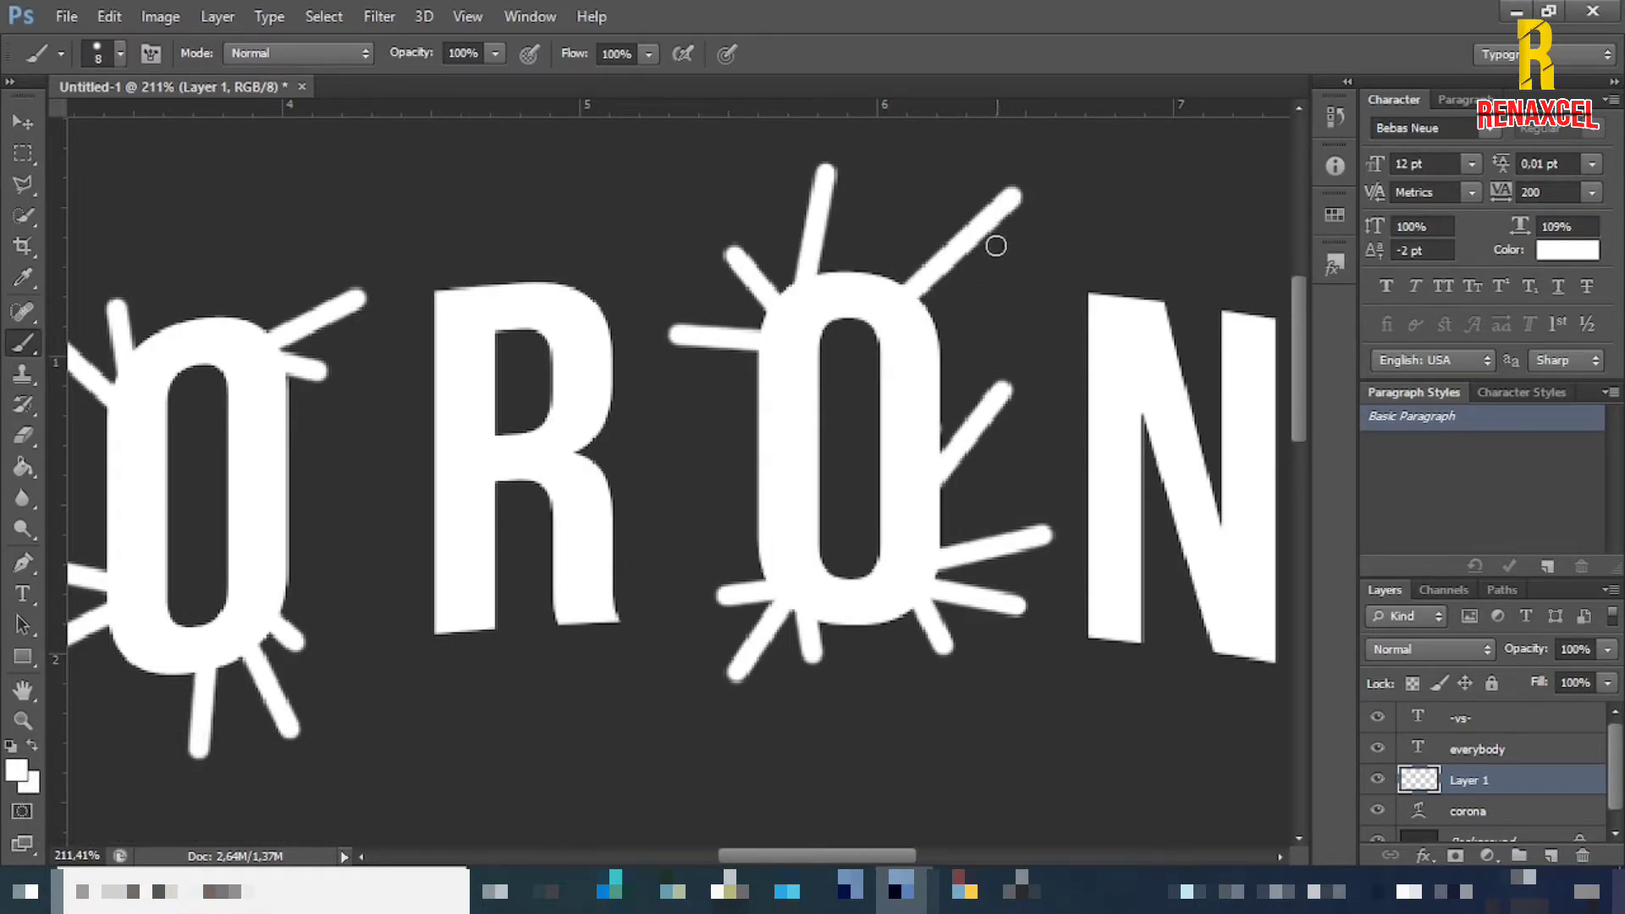
key(shift)
drag(997, 319, 900, 310)
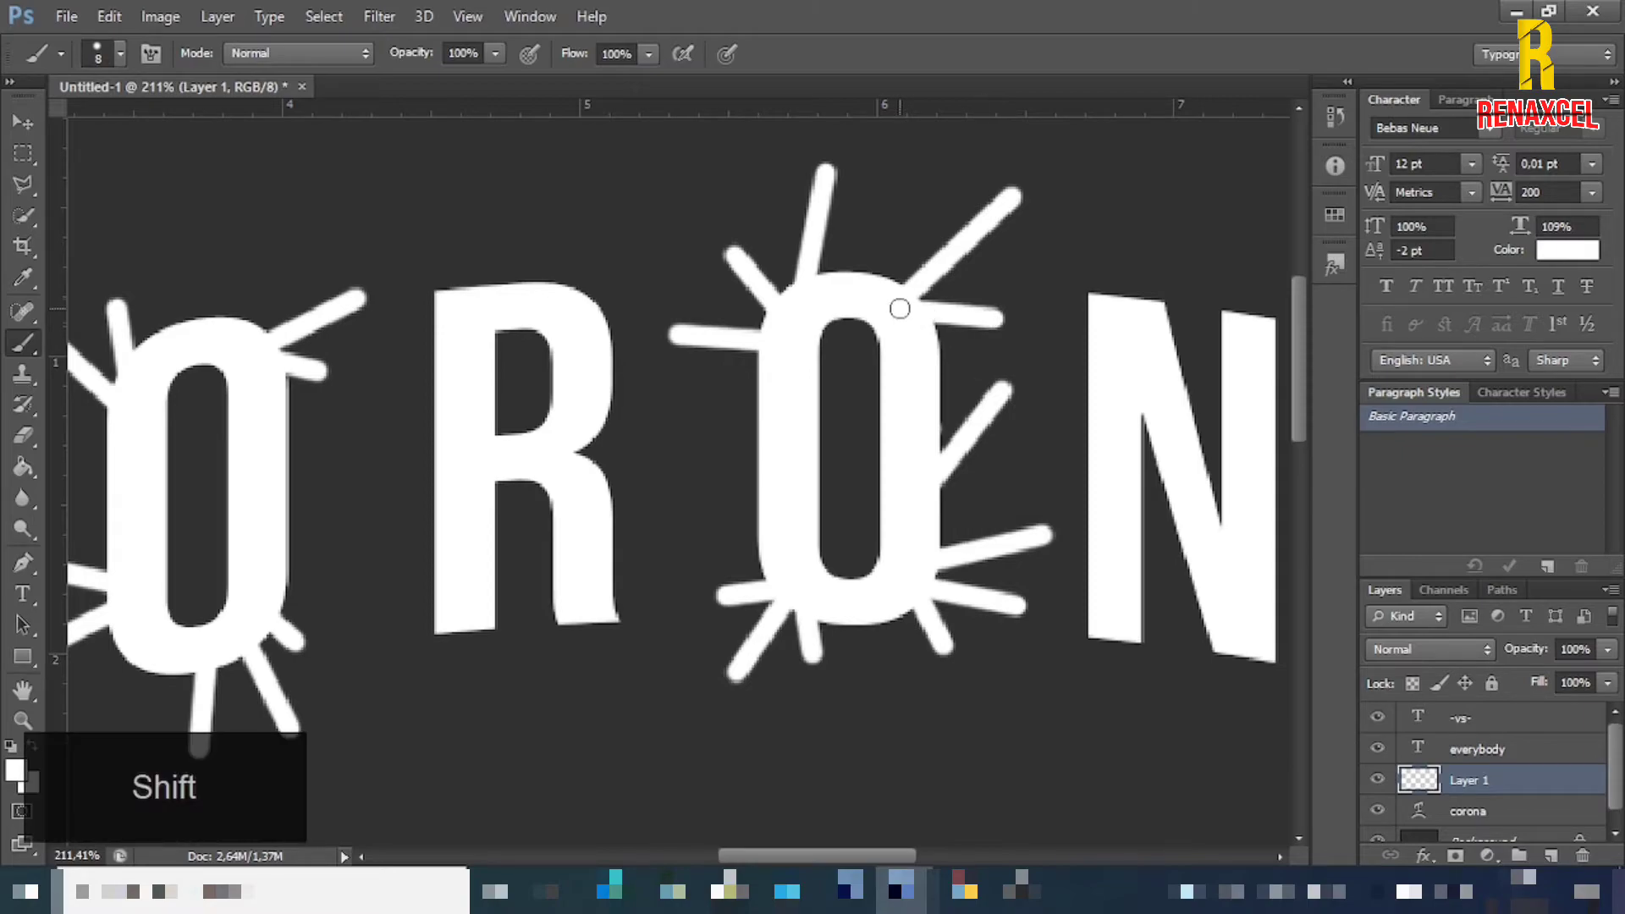
drag(890, 224, 897, 279)
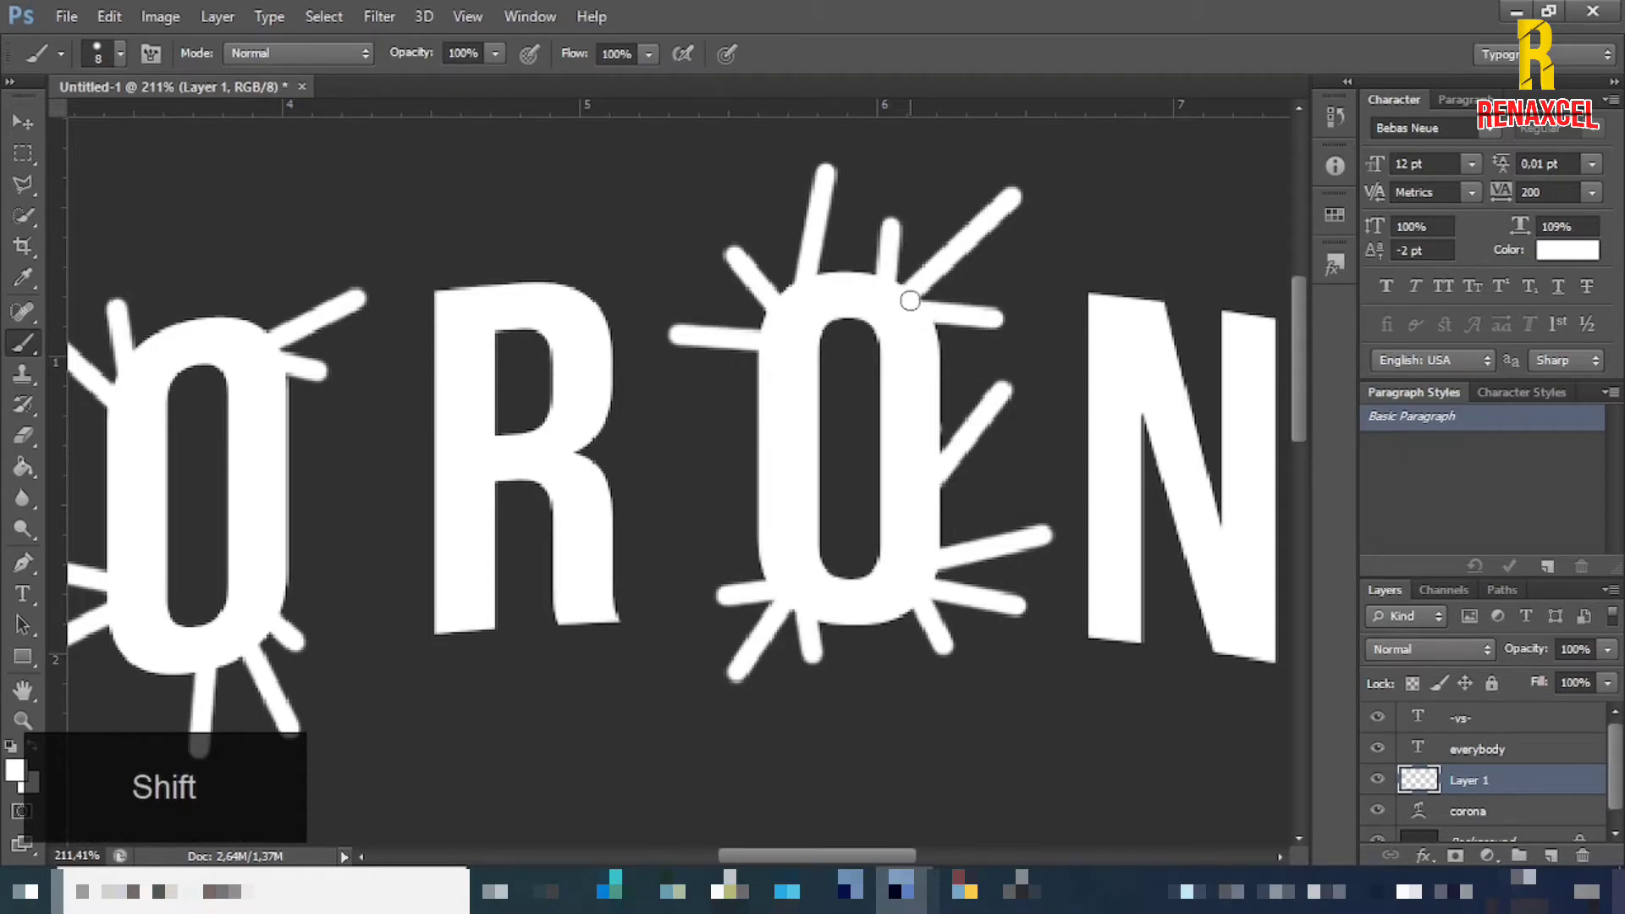
- Enlarge the brush to 20 px and paint round dots on the second O's long upper-left spike, three upper-right spikes and slanted right-side spike
scroll(800, 521, down, 9)
scroll(800, 521, up, 8)
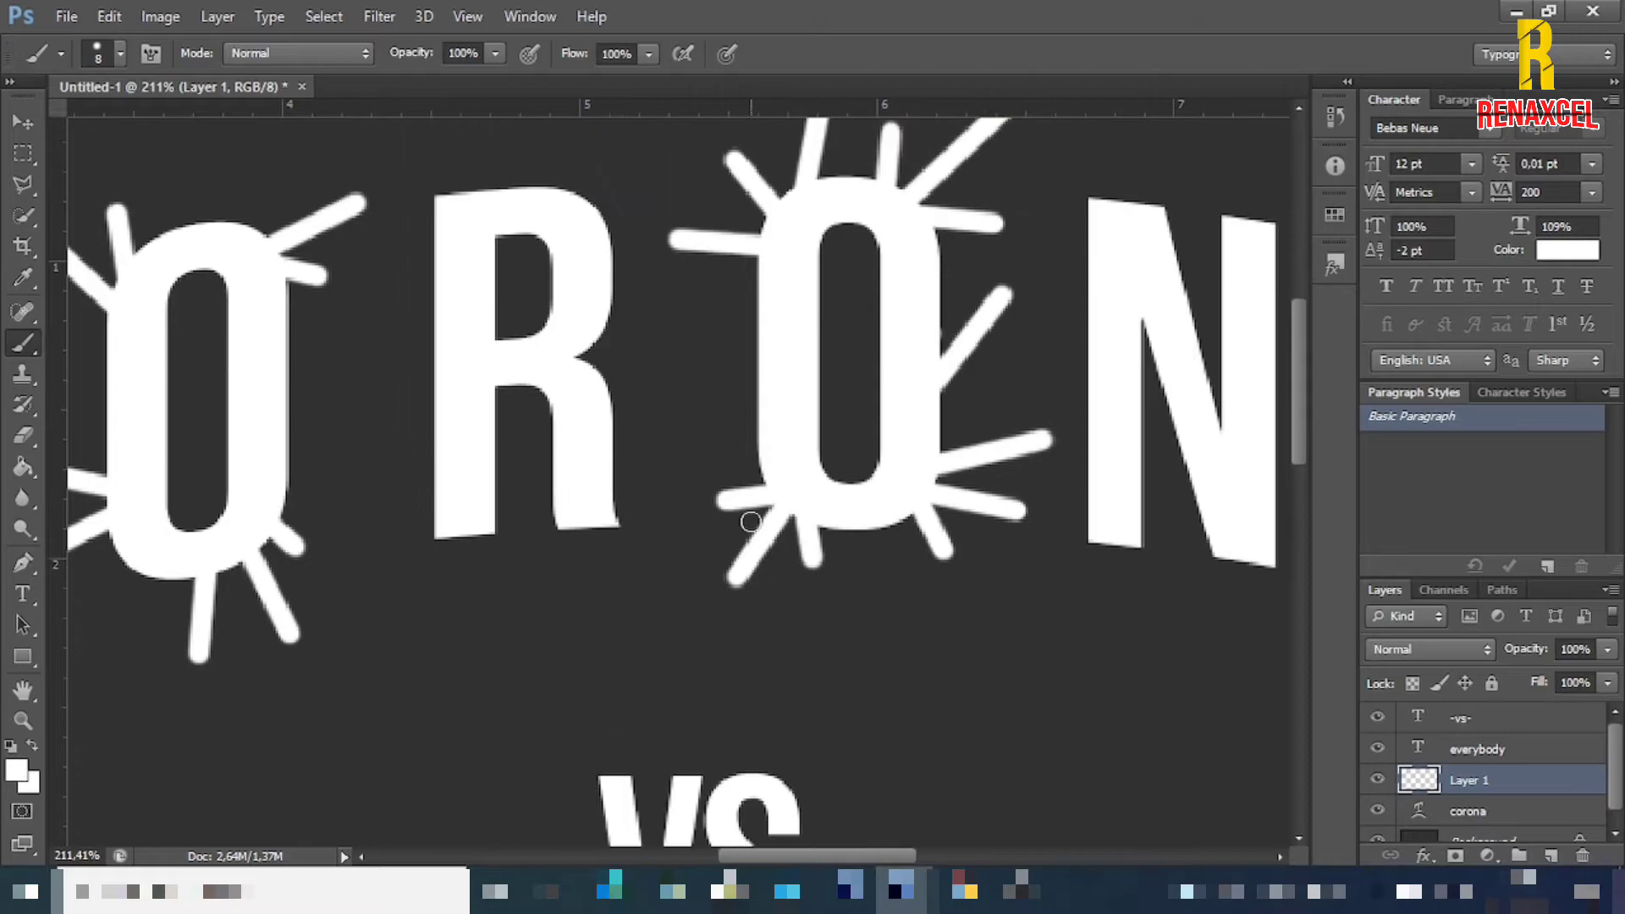
key(bracketright)
key(bracketright)
key(bracketright)
key(bracketright)
scroll(848, 359, up, 4)
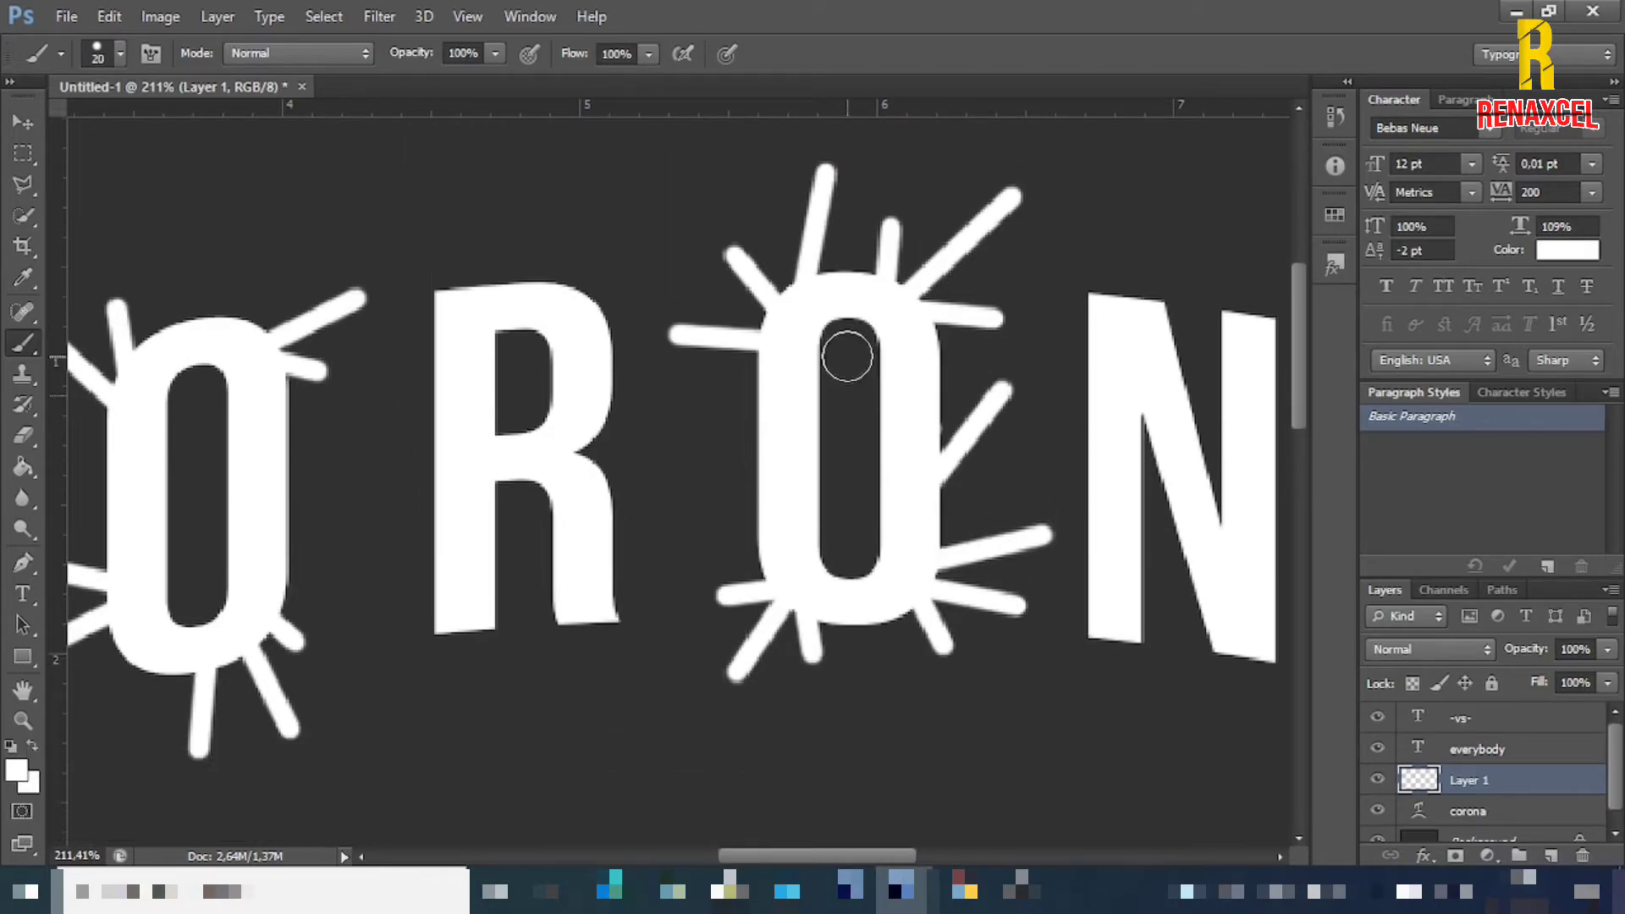
key(bracketleft)
key(bracketleft)
key(bracketright)
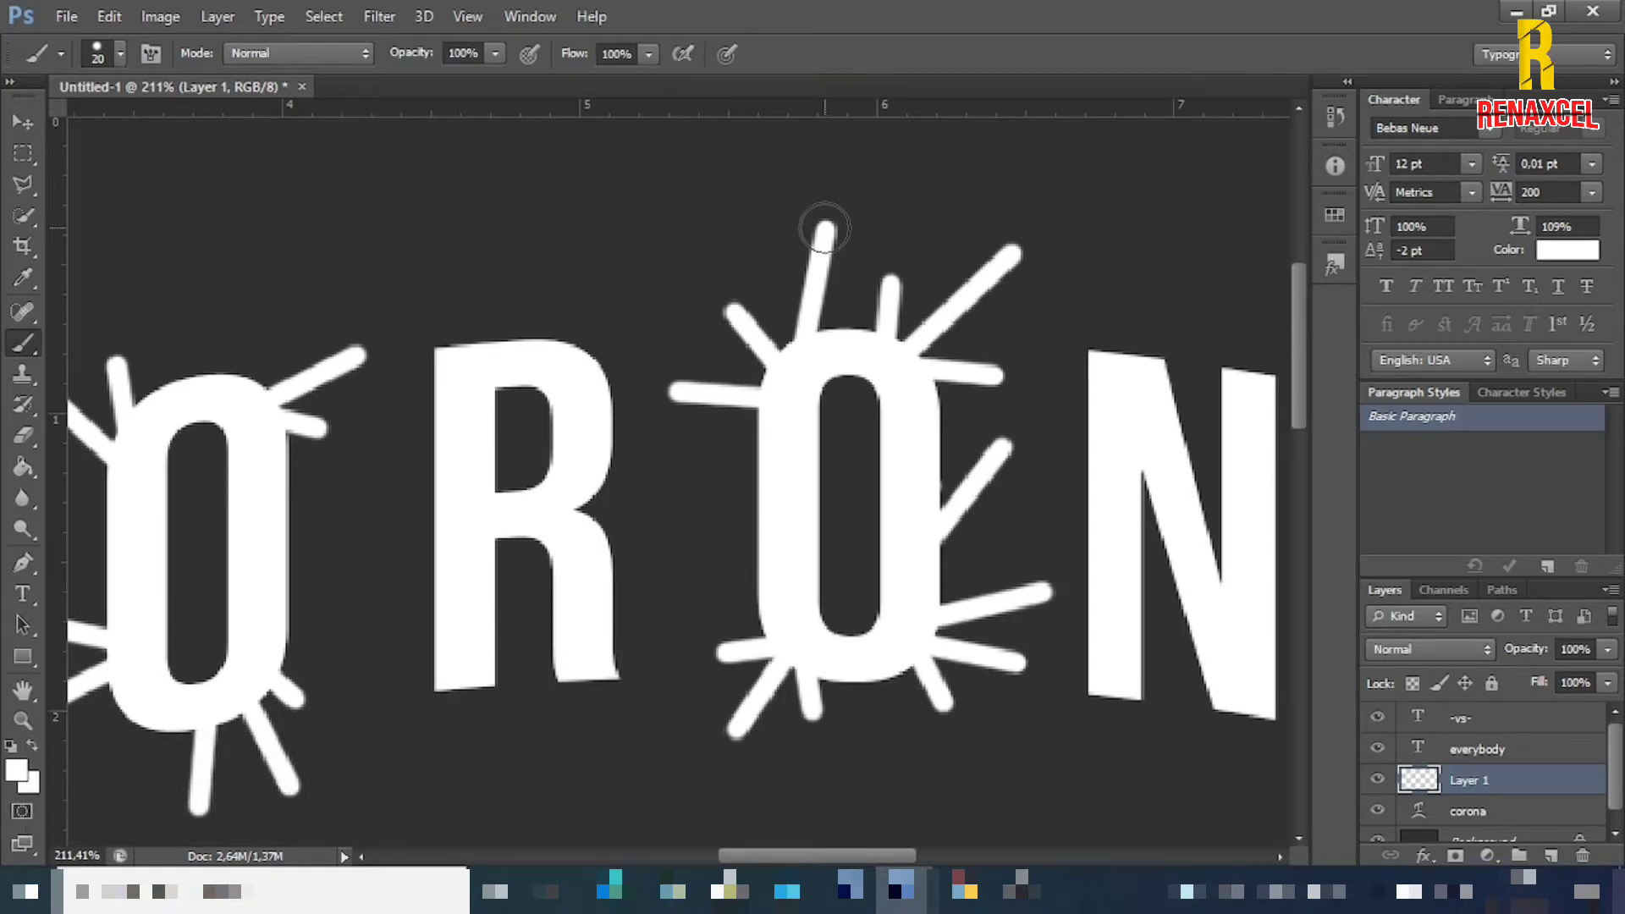
click(824, 226)
click(888, 273)
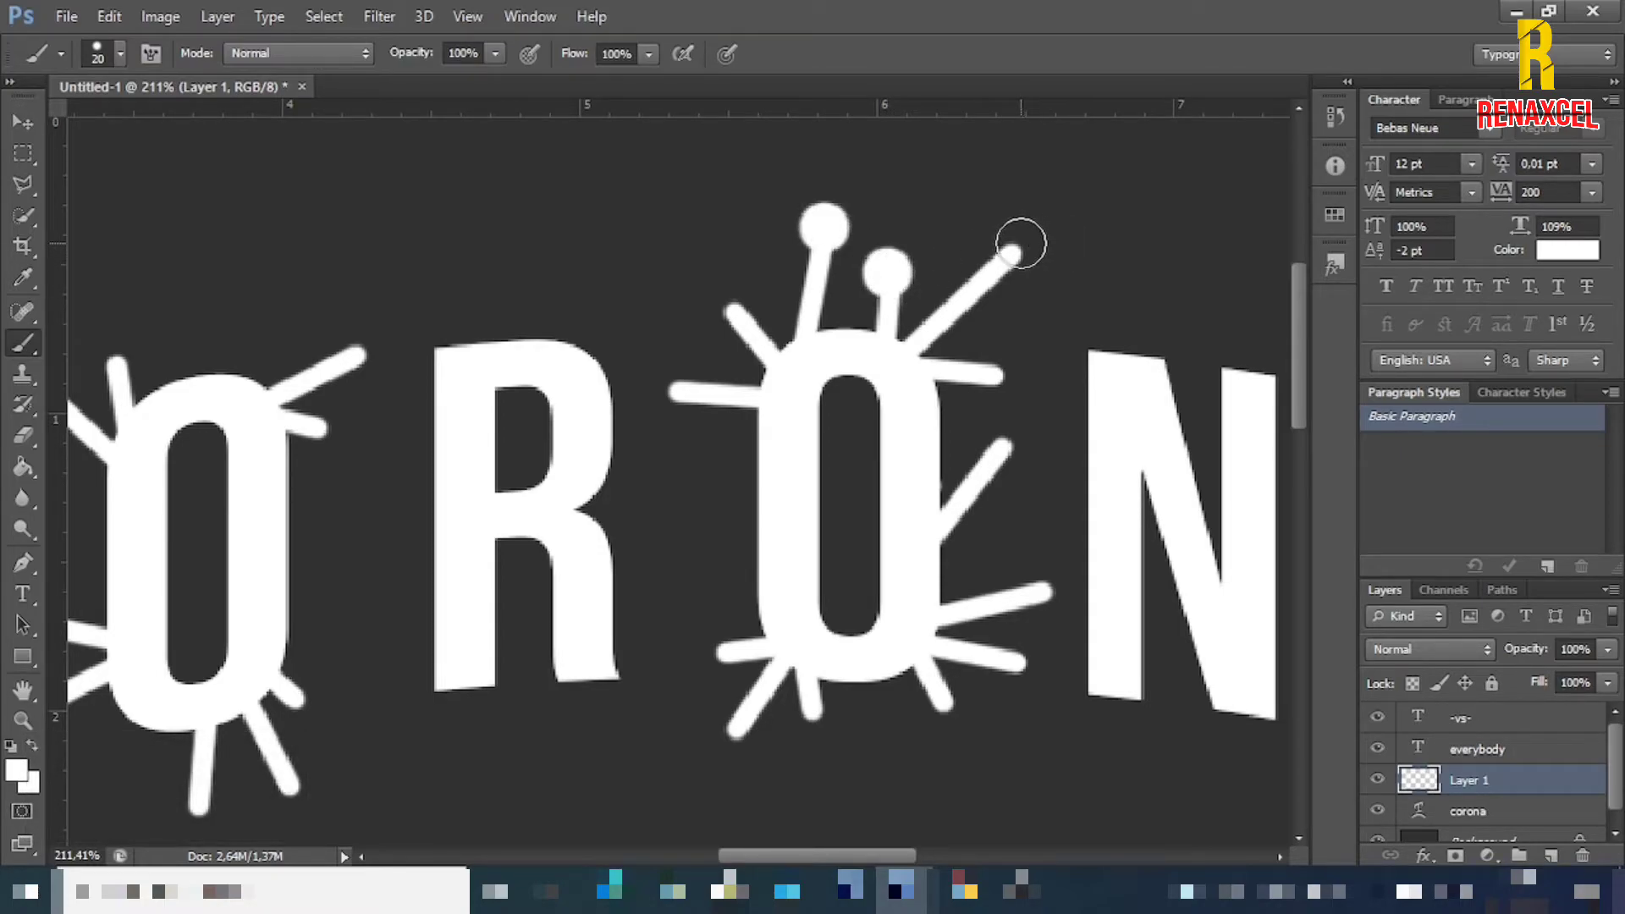
click(1021, 244)
click(1006, 370)
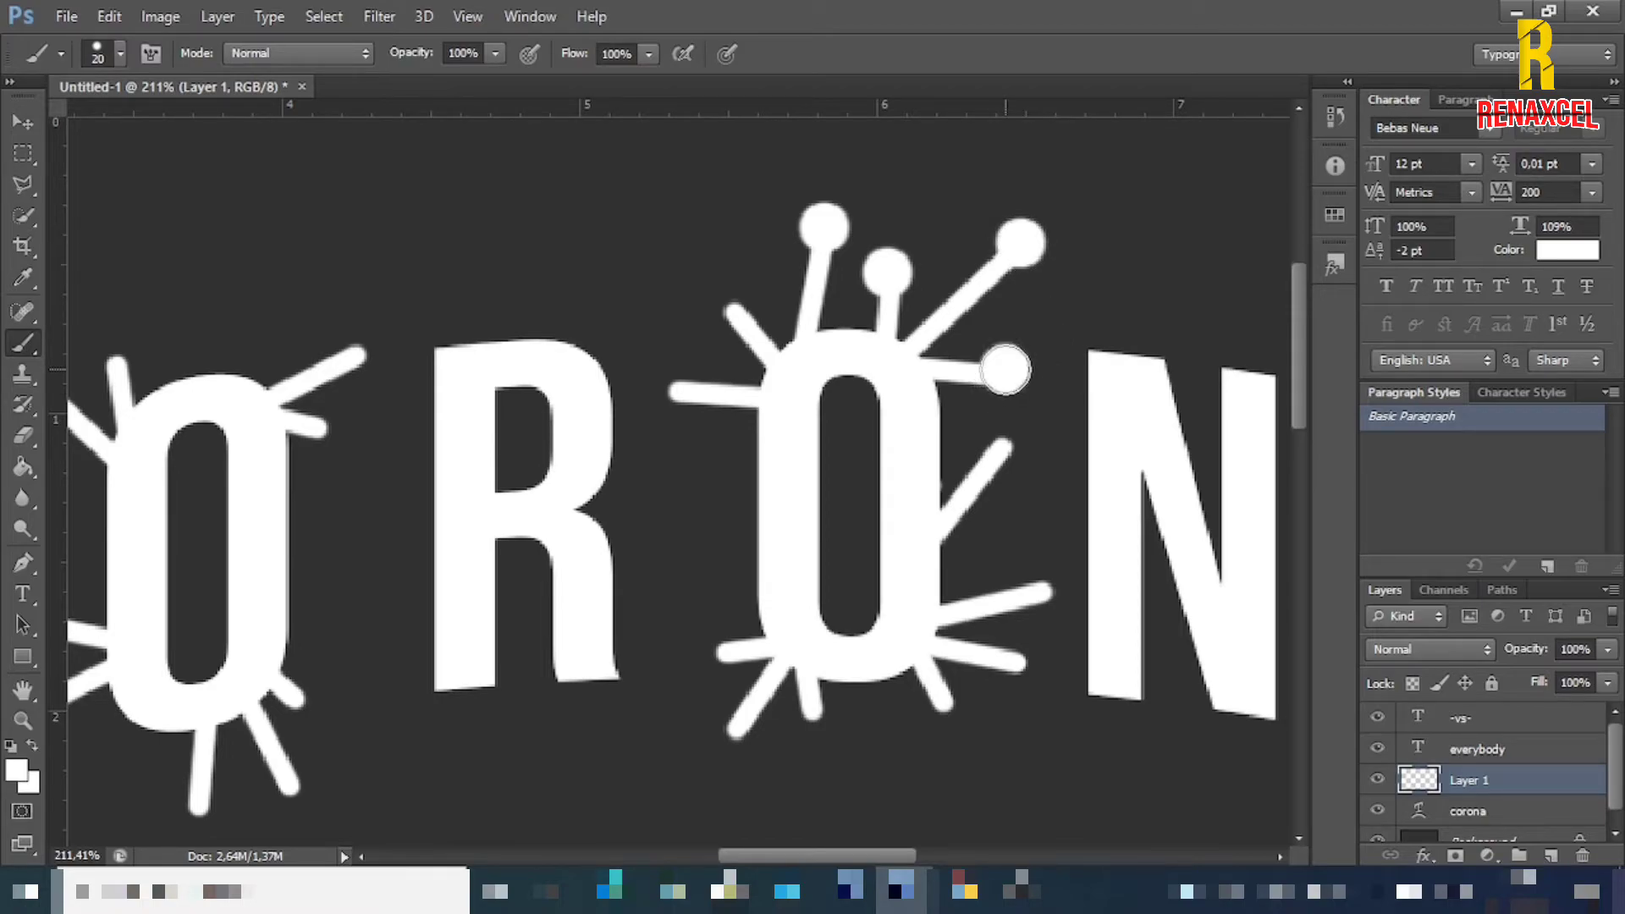
click(1007, 441)
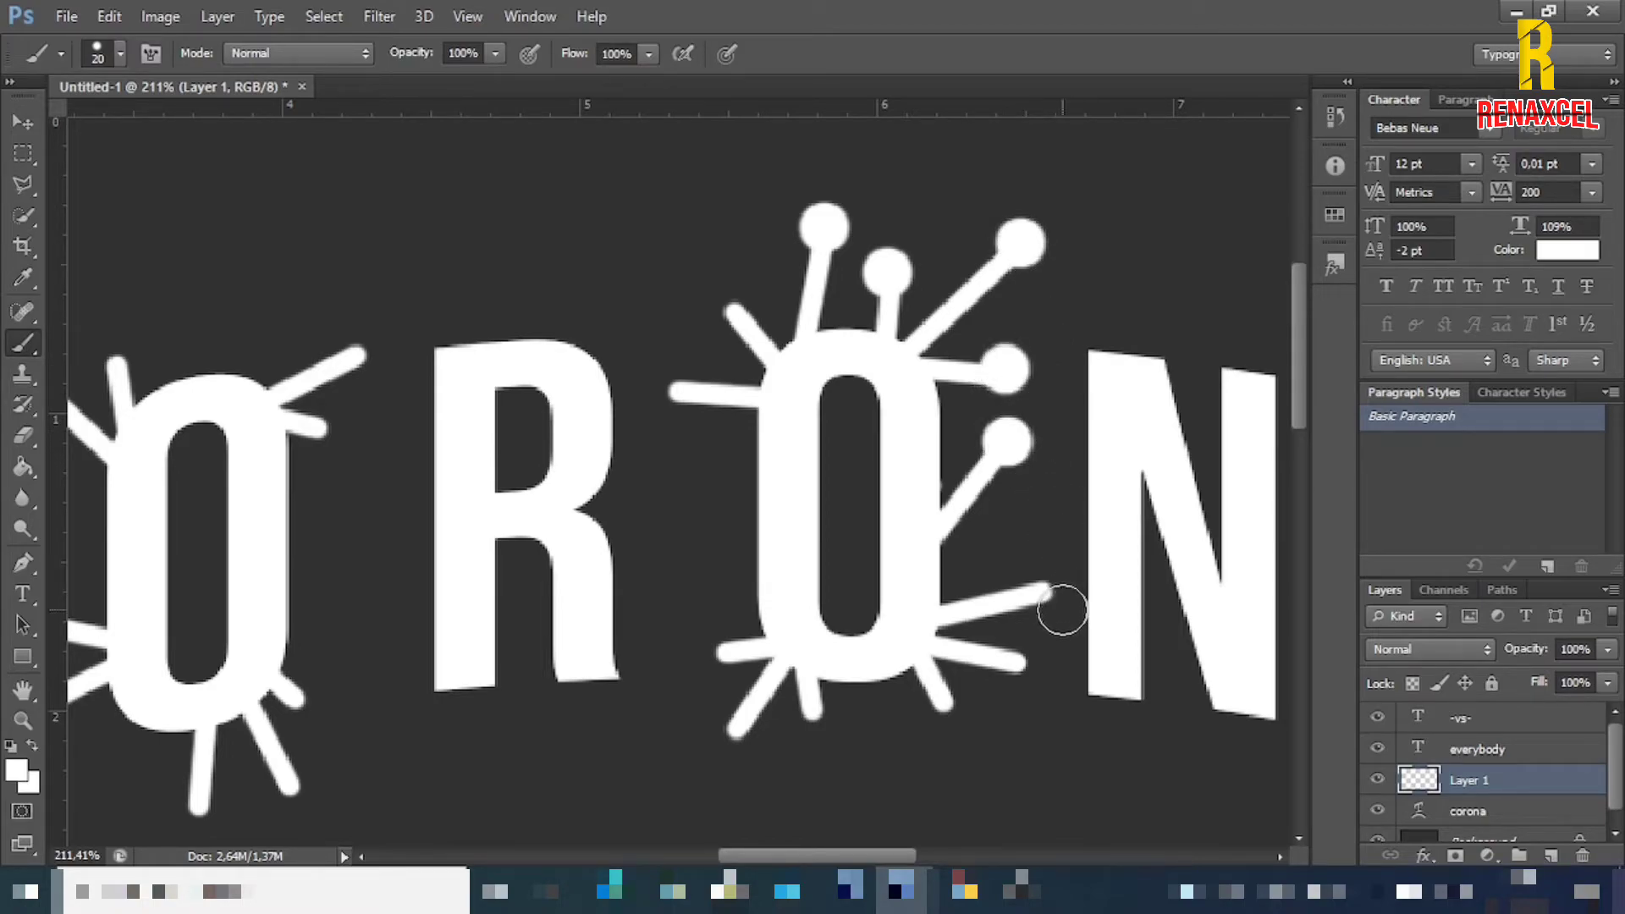
- Paint round dots on the tips of the six spikes around the second O's base and its two remaining upper-left spikes
click(1051, 586)
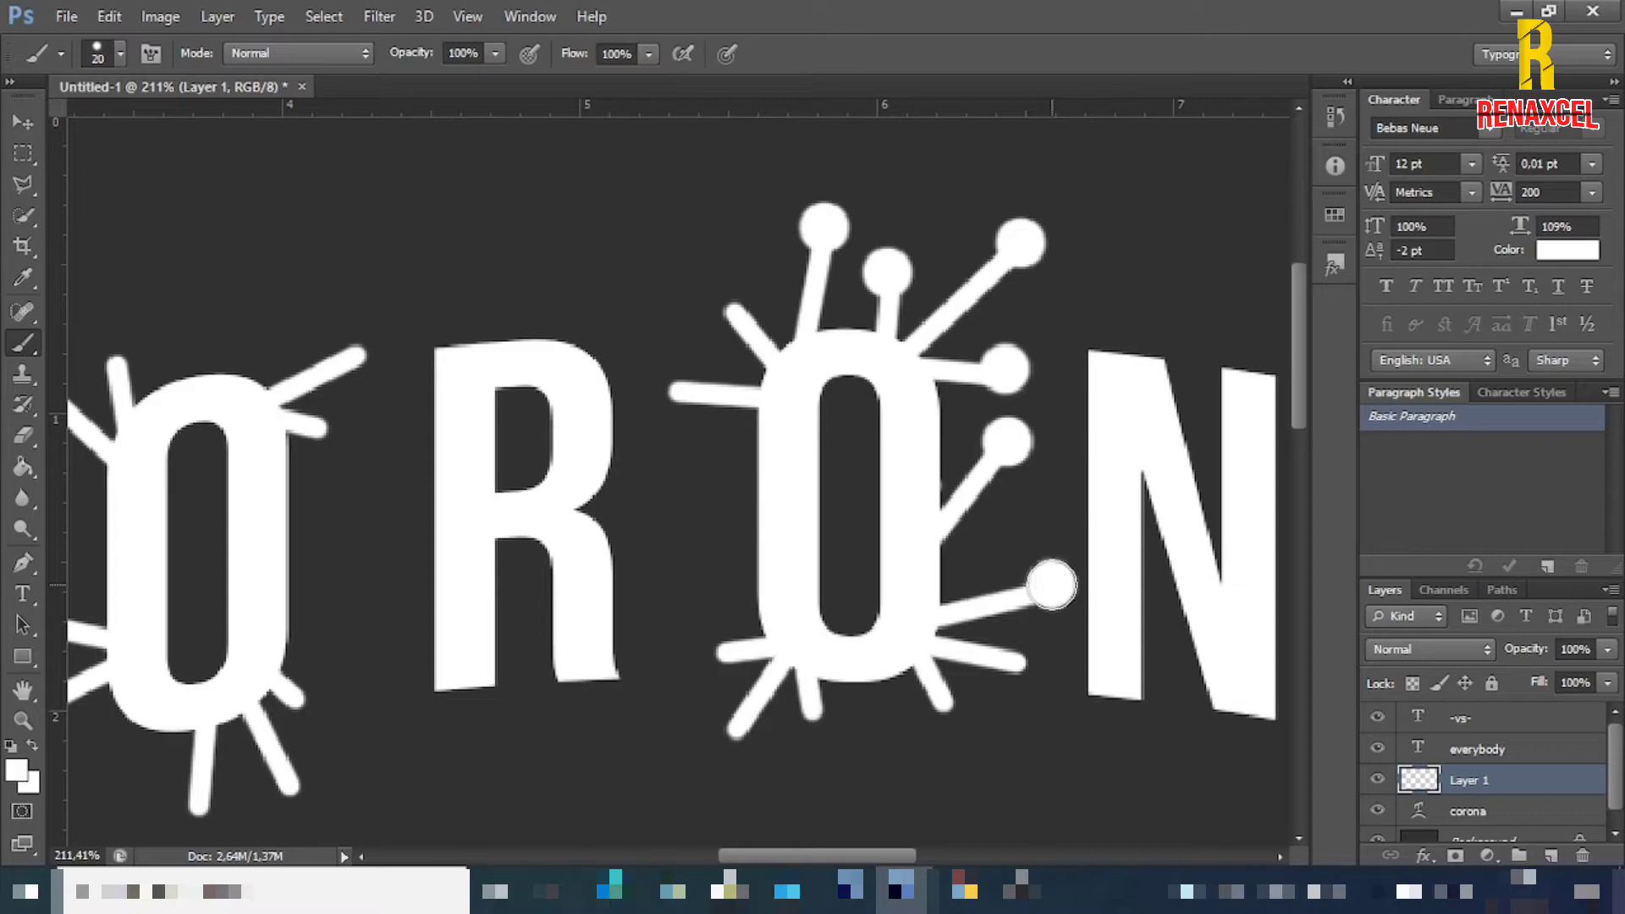
click(1022, 666)
click(944, 705)
click(810, 725)
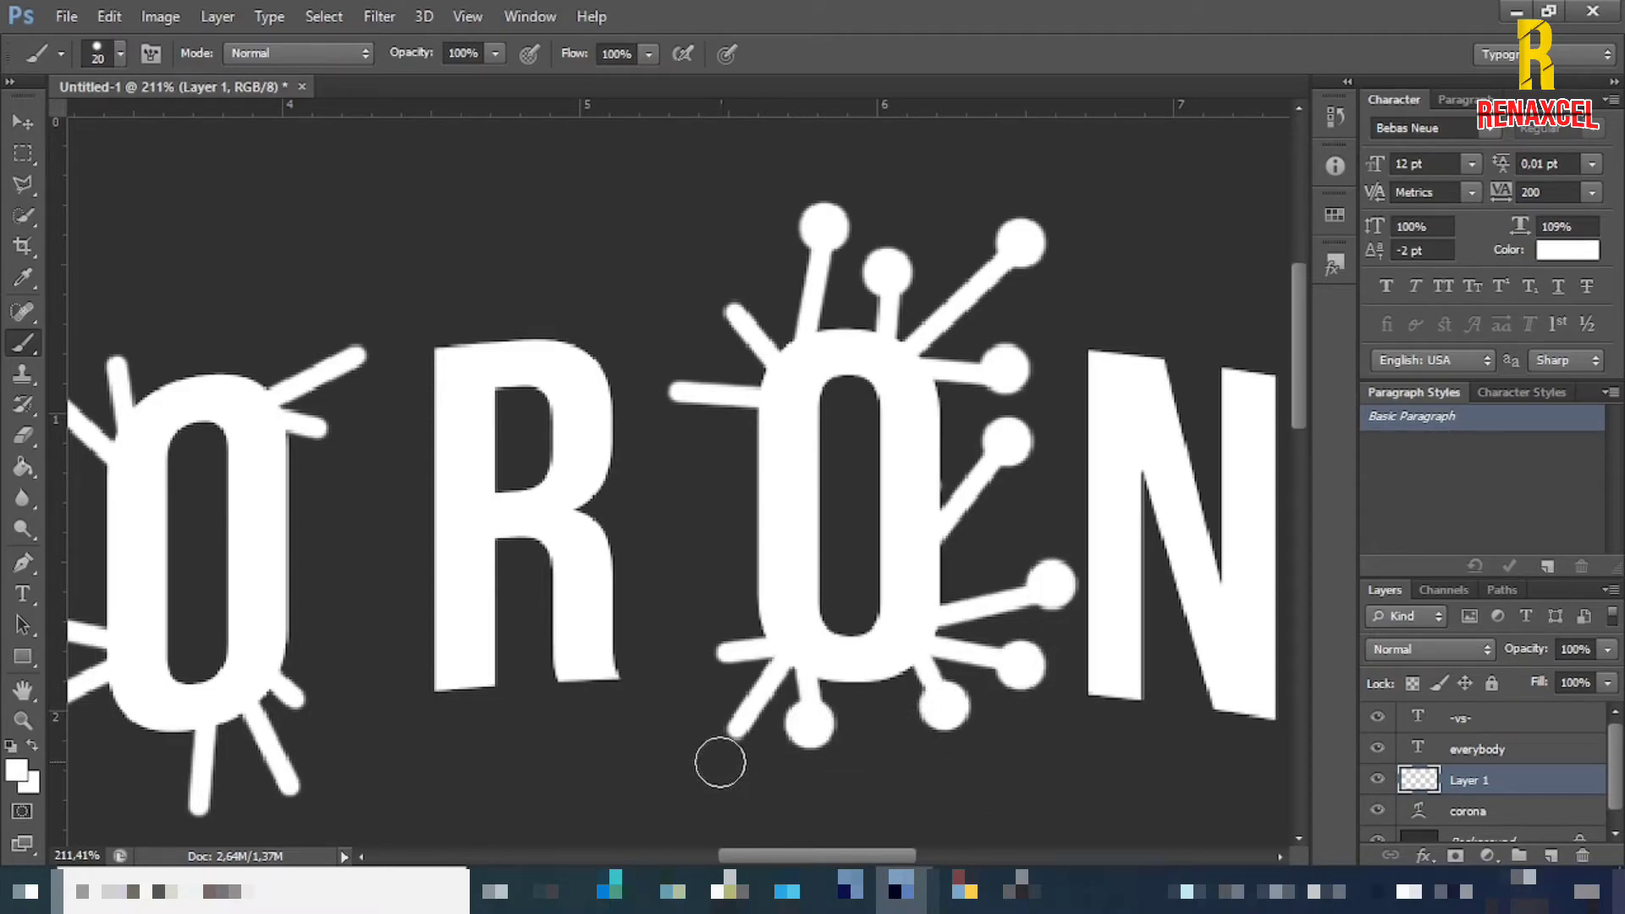
click(726, 735)
click(715, 650)
click(673, 391)
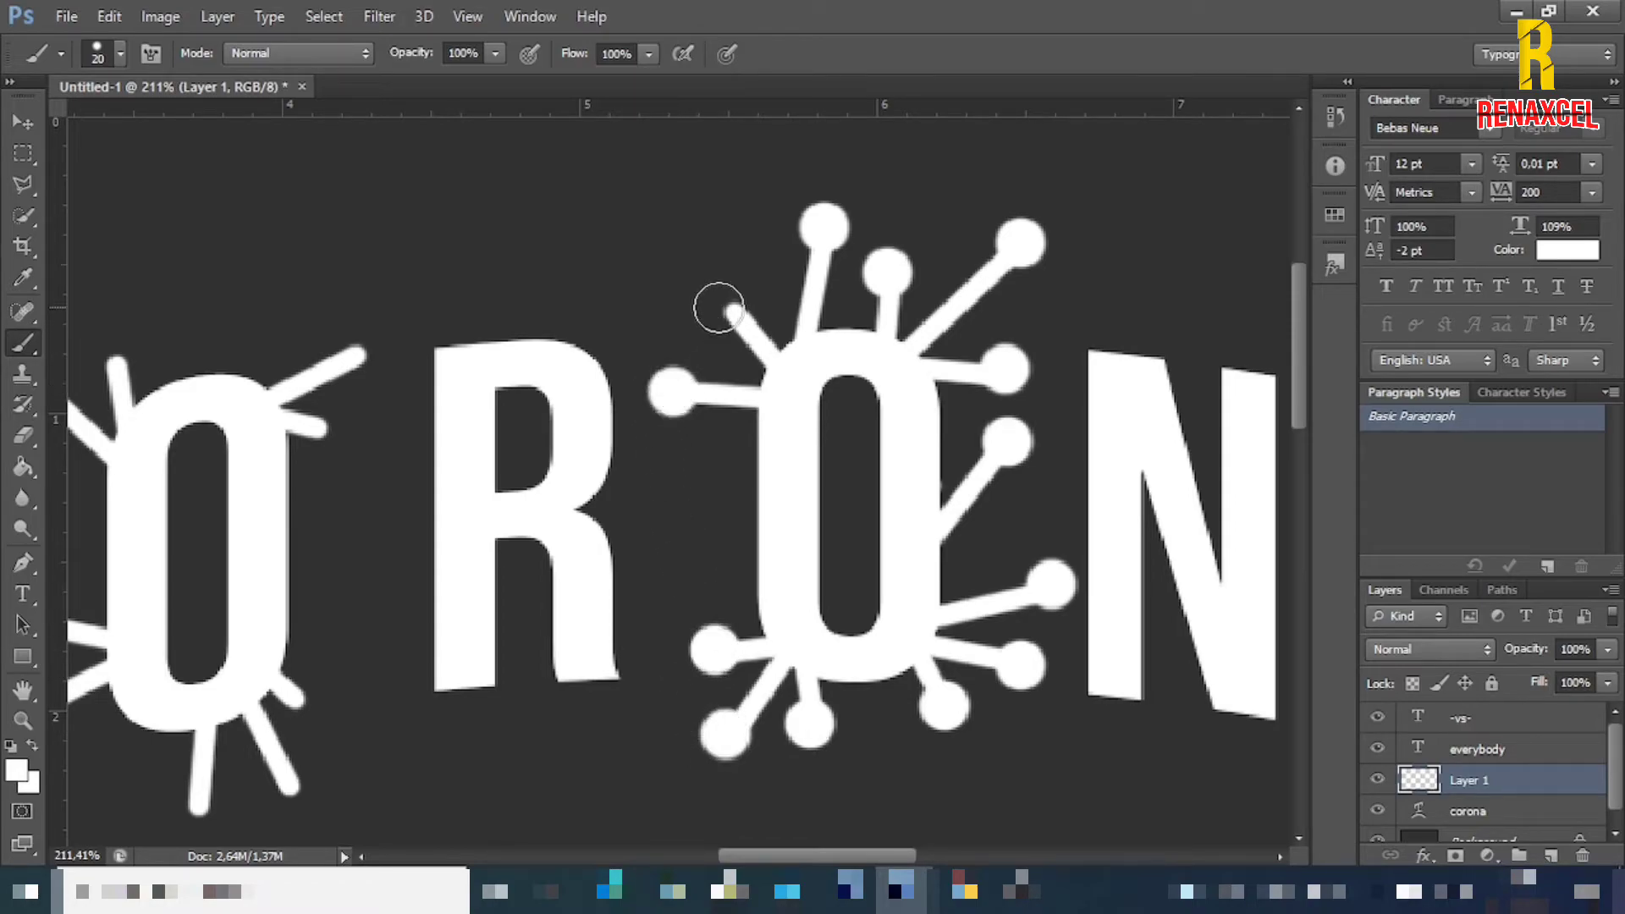
click(725, 306)
- Paint round dots on the tips of the five spikes around the base of the first O in CORONA
scroll(486, 551, left, 4)
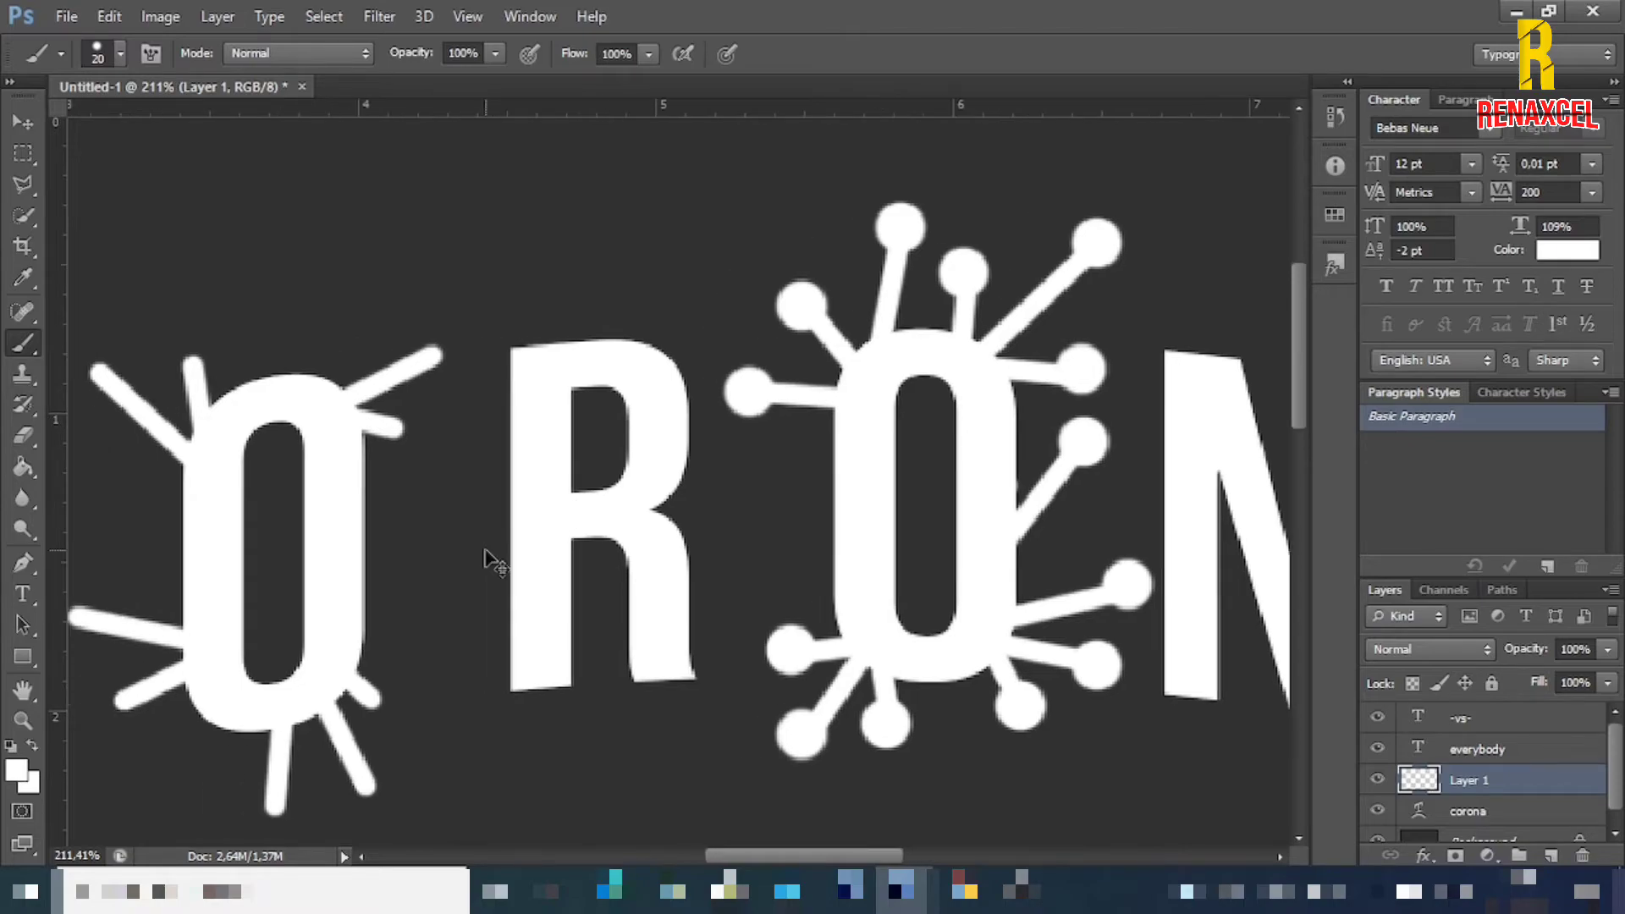
scroll(486, 551, up, 1)
scroll(474, 546, left, 1)
scroll(508, 555, down, 3)
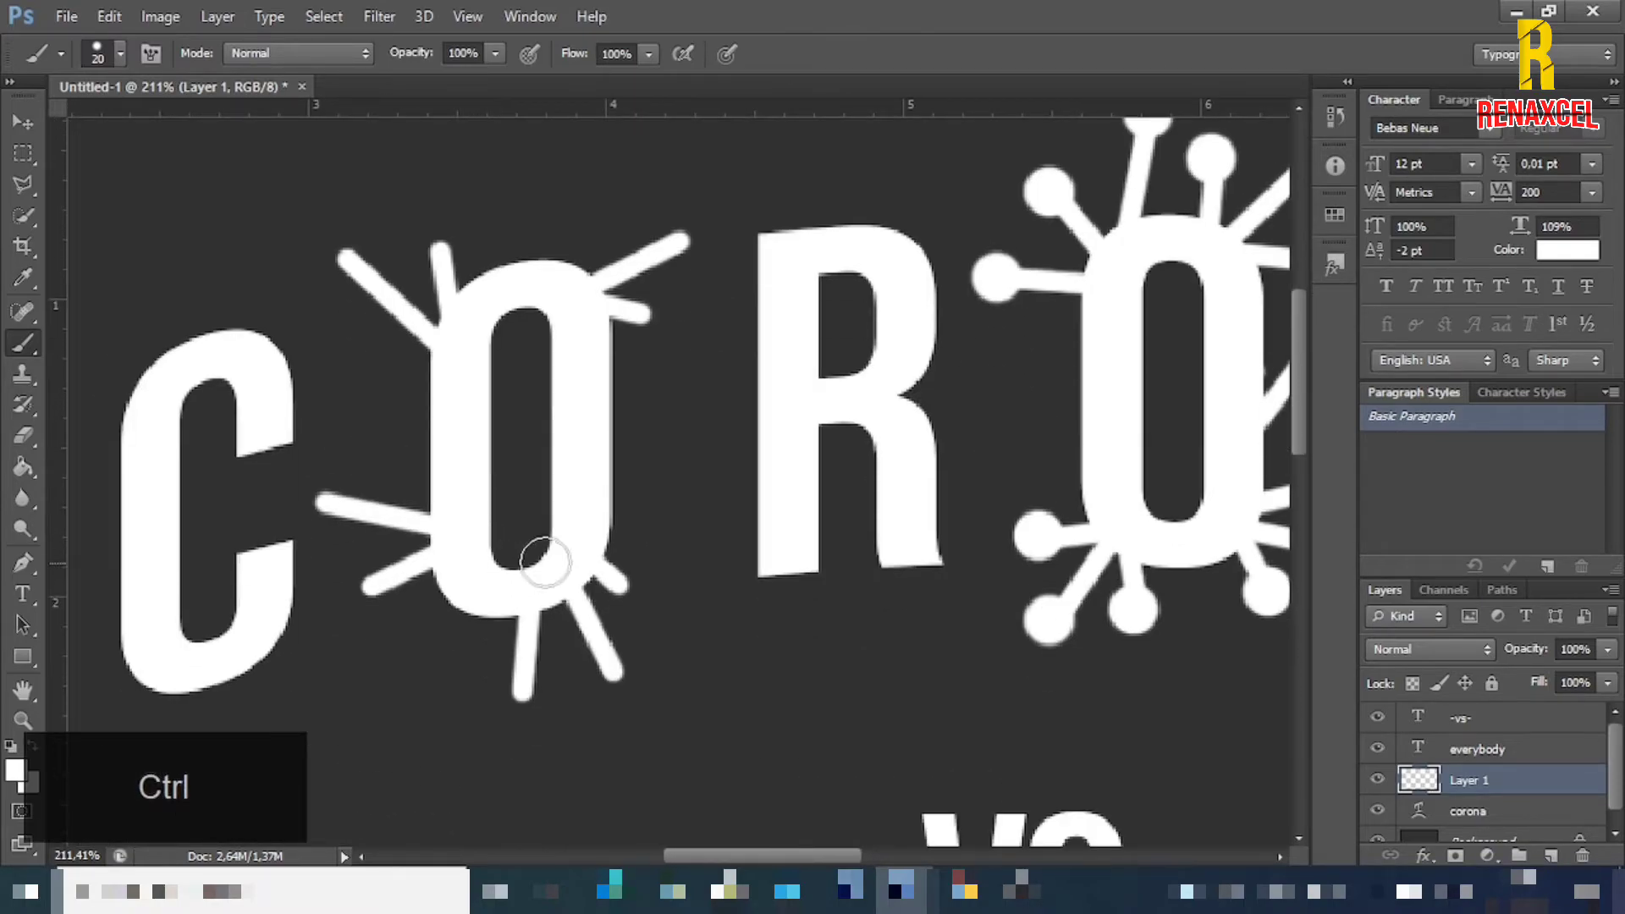
click(628, 588)
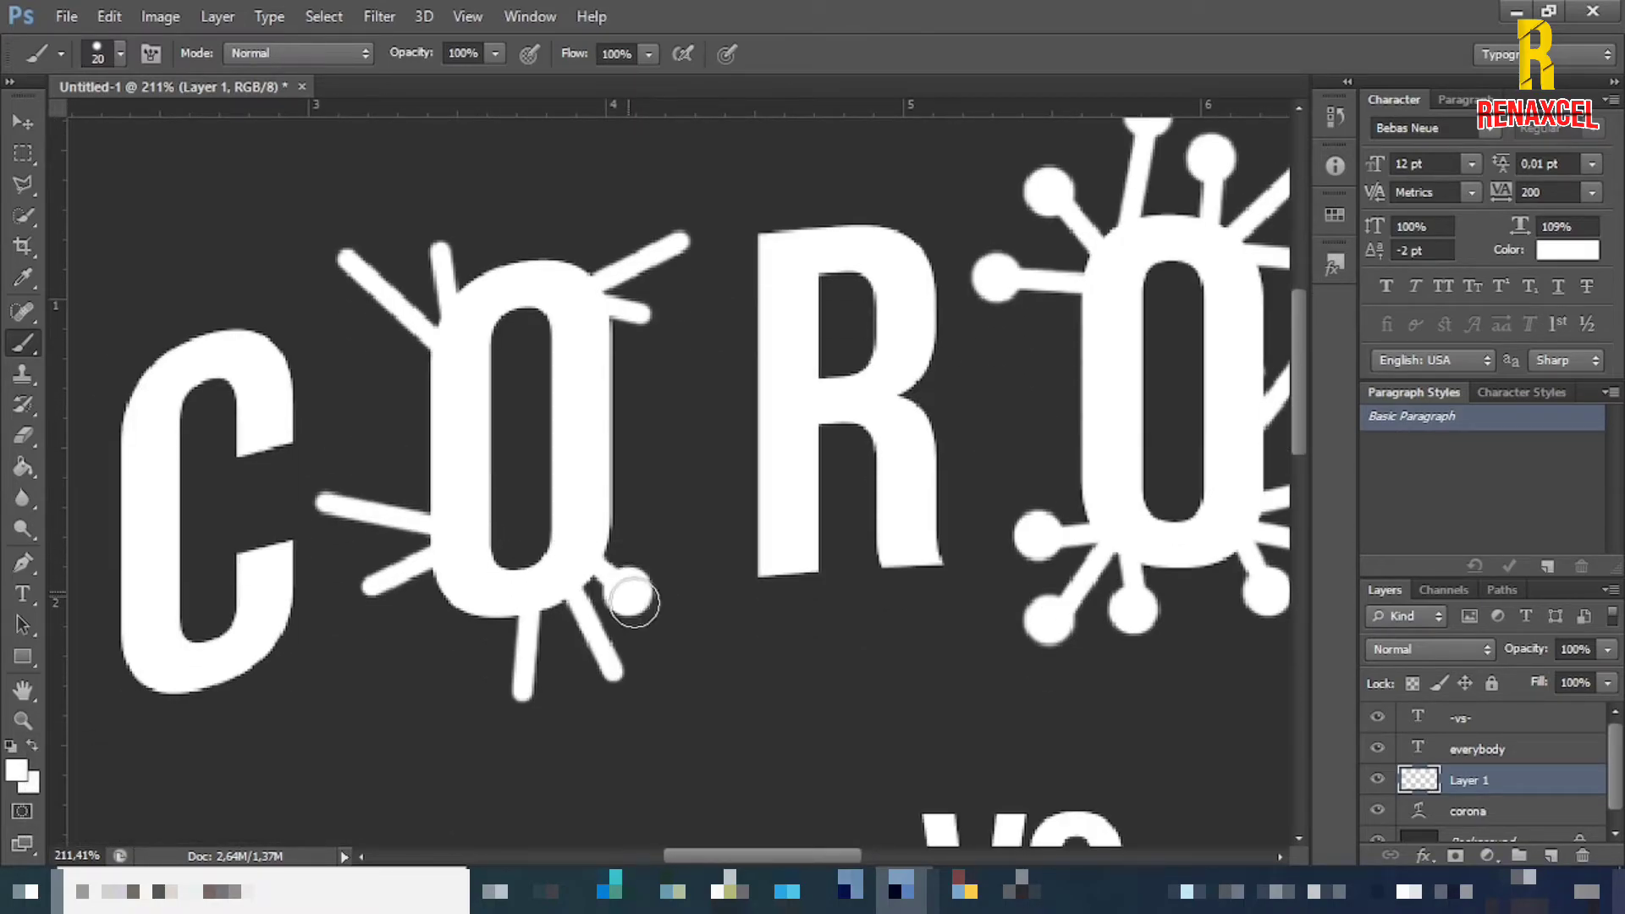
click(615, 674)
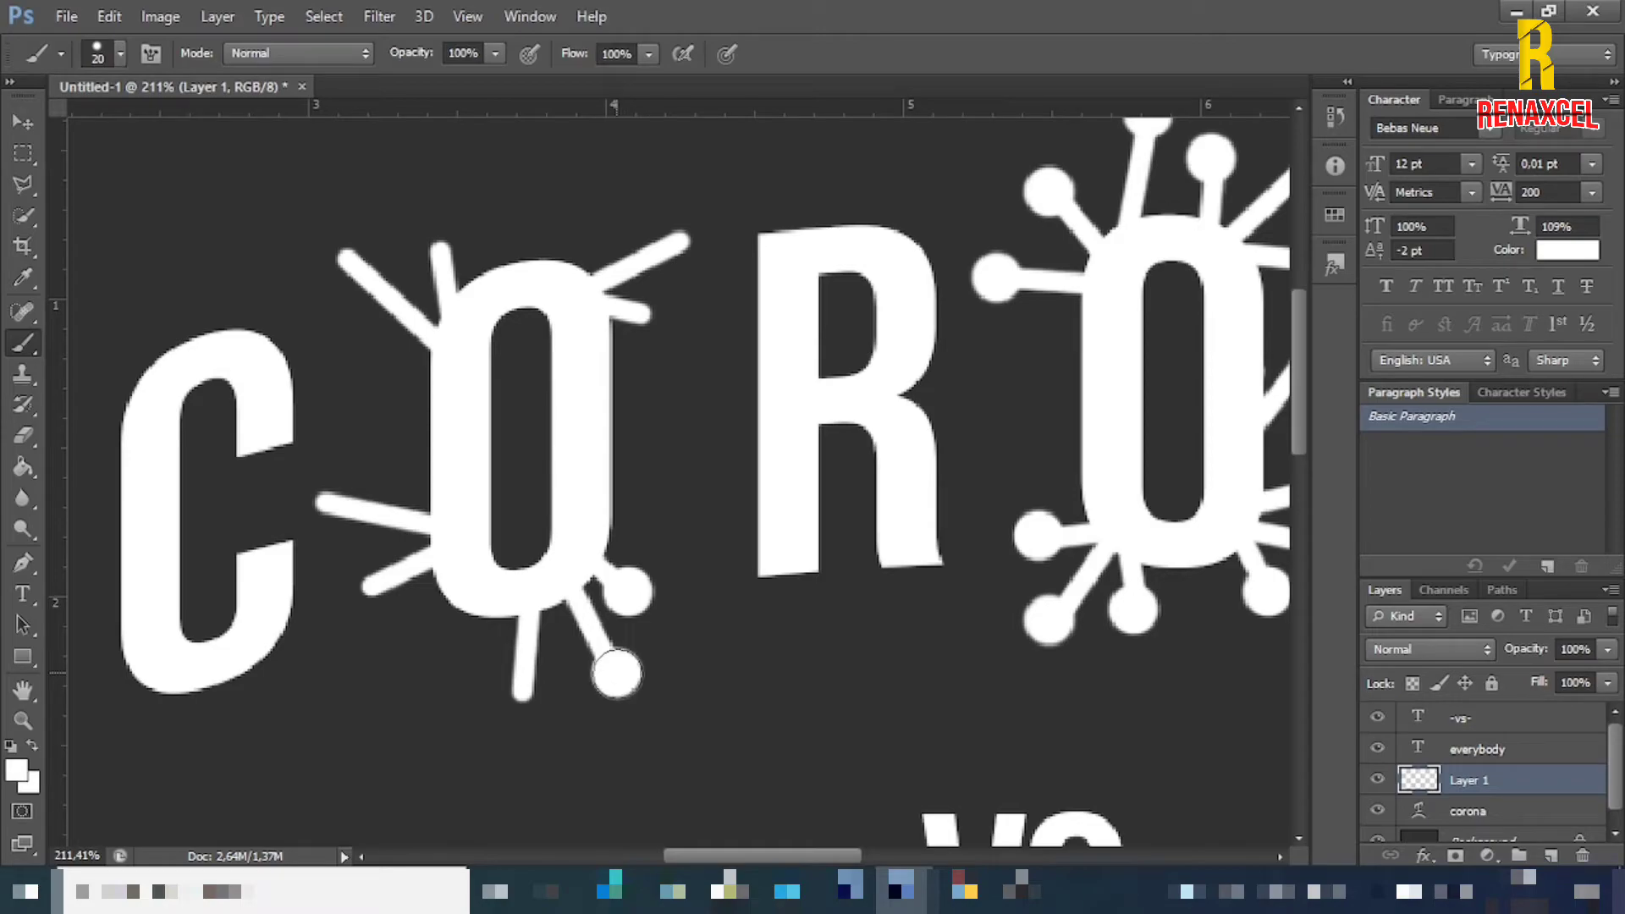
click(520, 695)
click(369, 584)
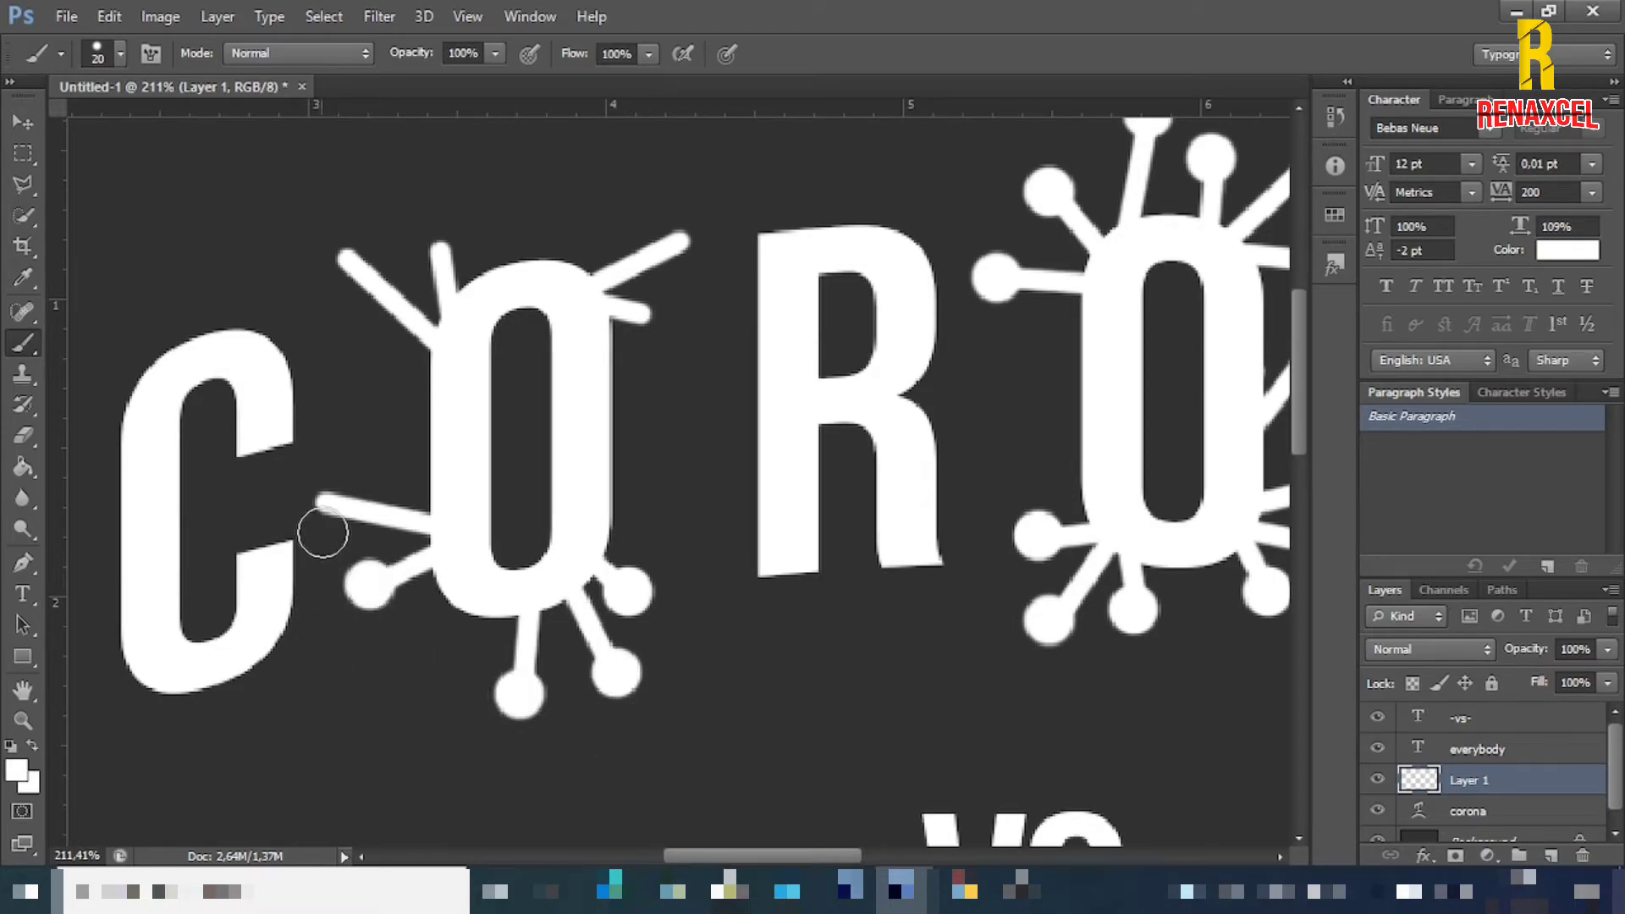
click(329, 506)
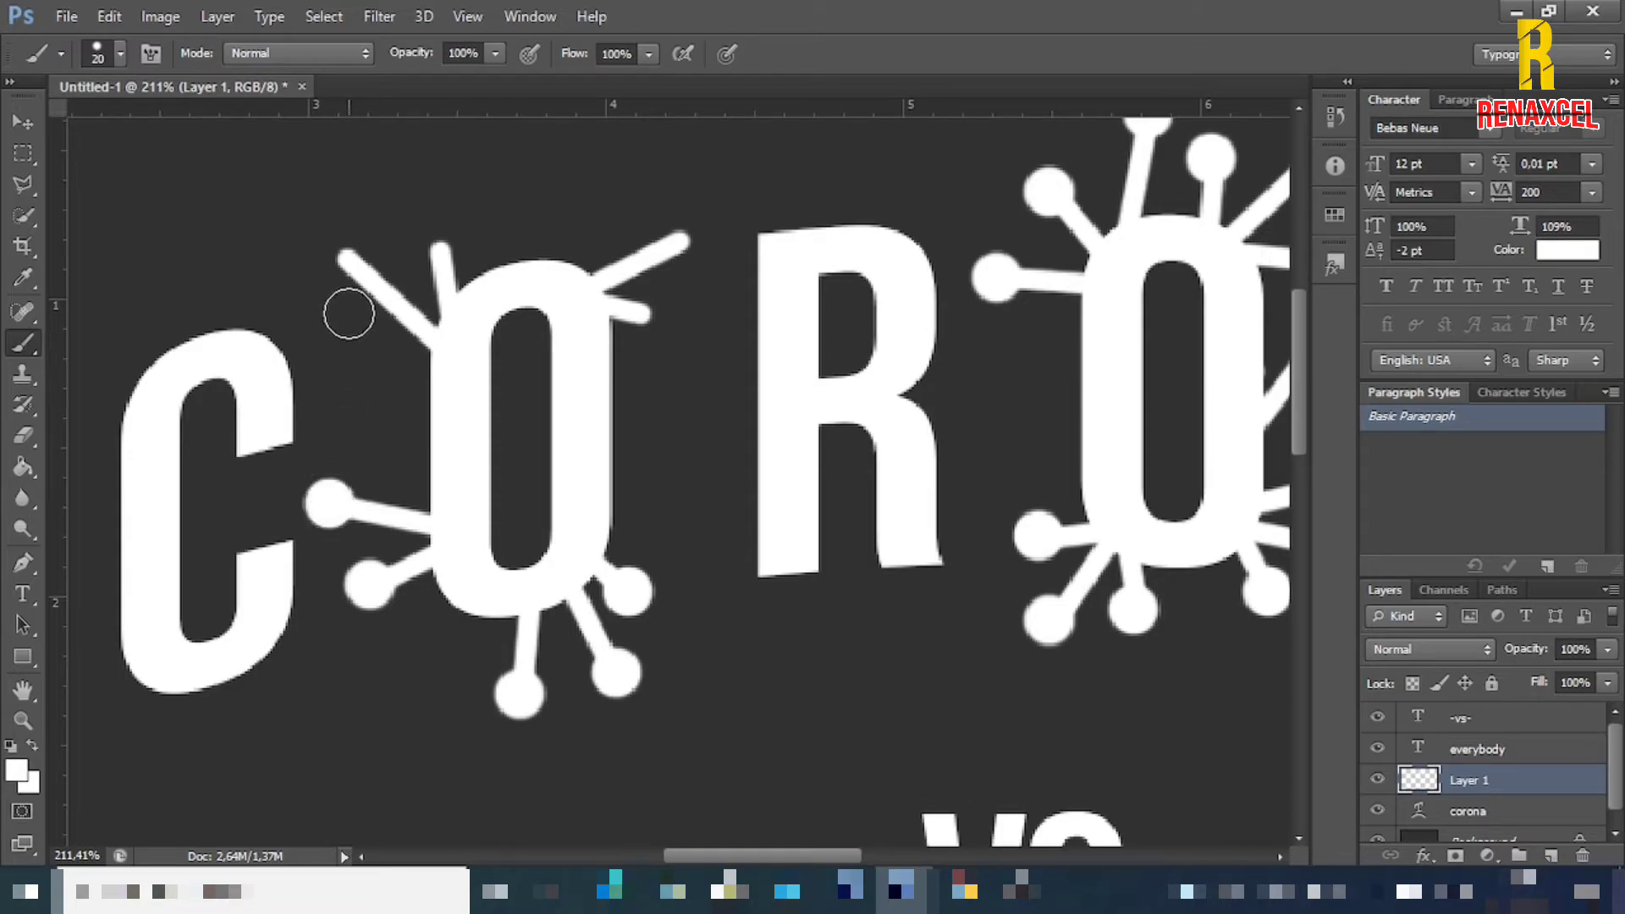
- Paint round dots on the tips of the first O's two upper-left spikes and two upper-right spikes
click(349, 259)
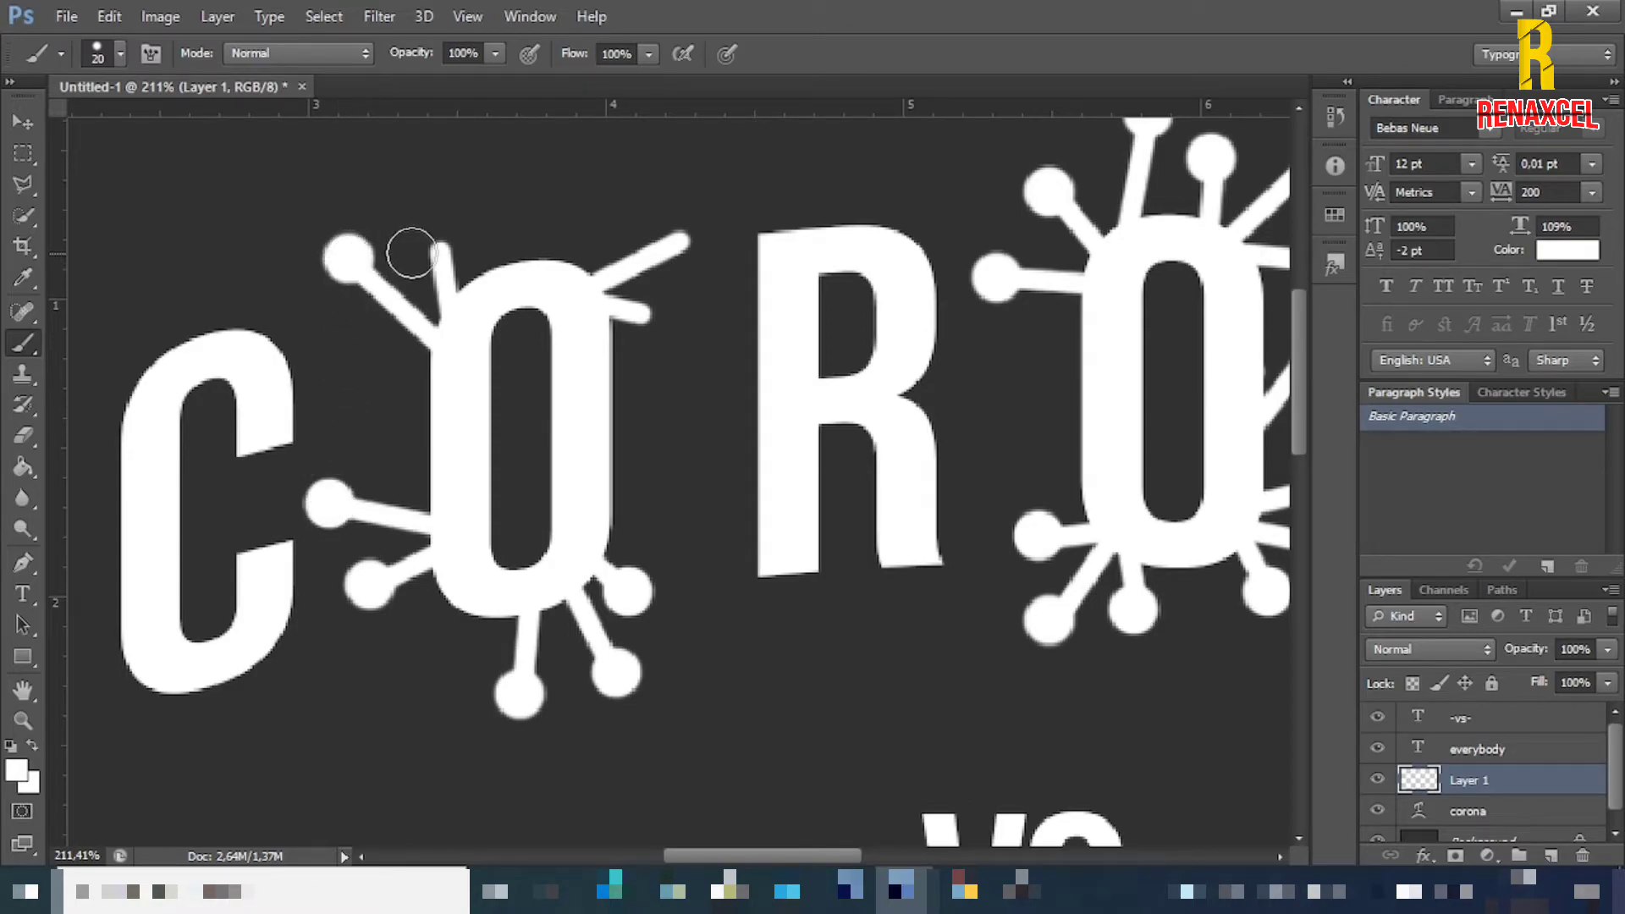
click(437, 246)
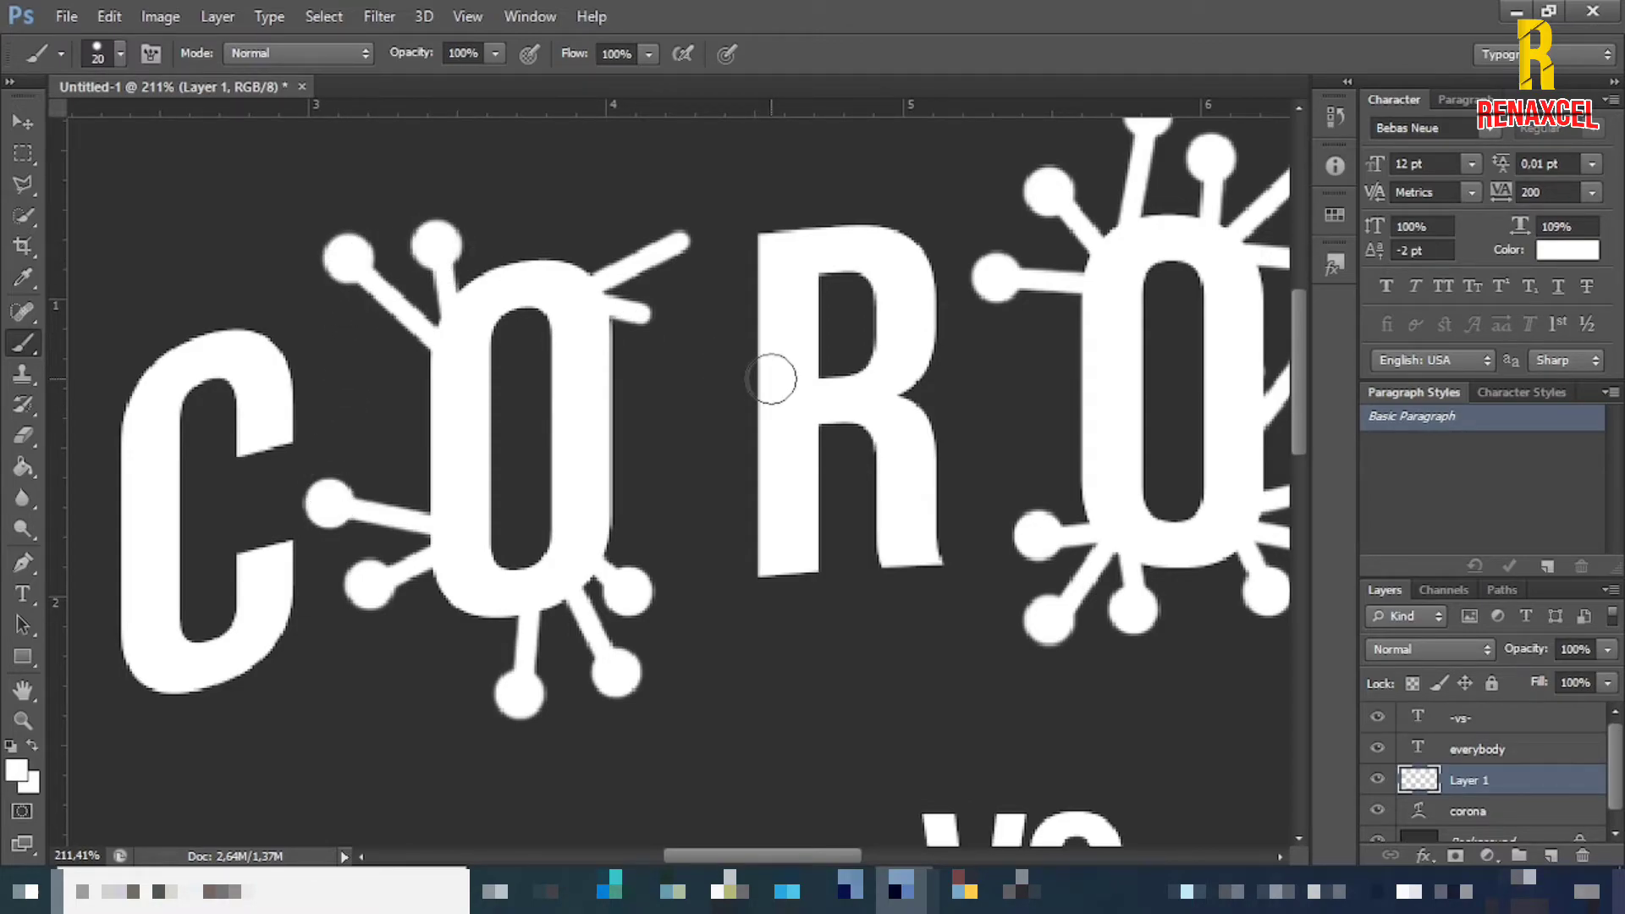
alt+scroll(773, 377, down, 3)
alt+scroll(1011, 516, down, 2)
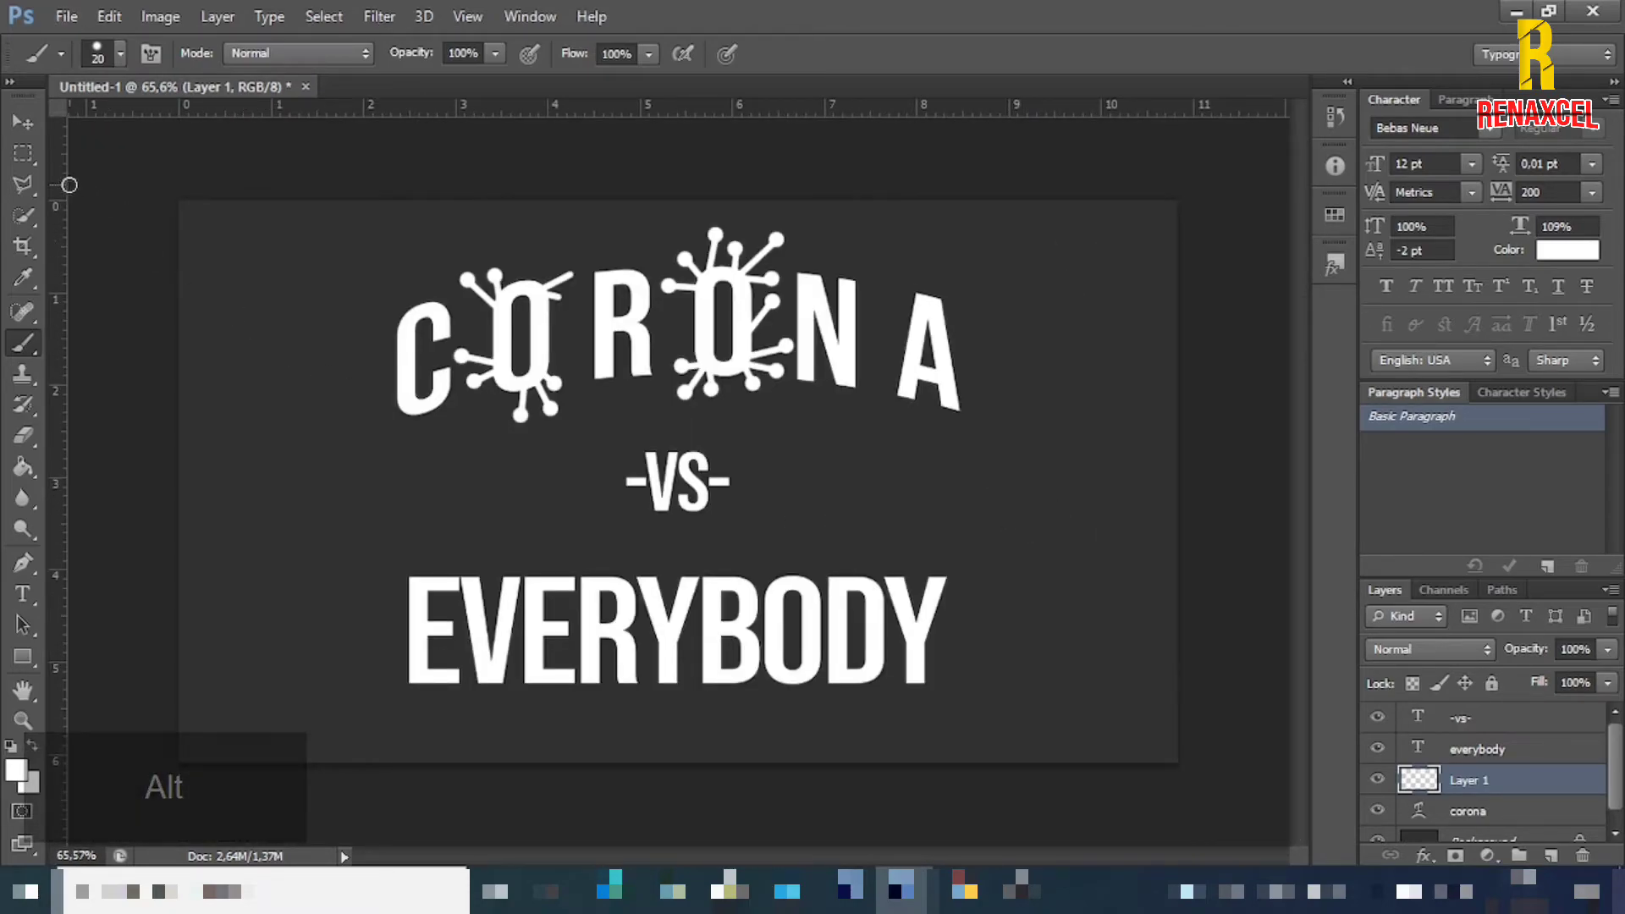
alt+scroll(584, 305, up, 2)
alt+scroll(584, 304, up, 2)
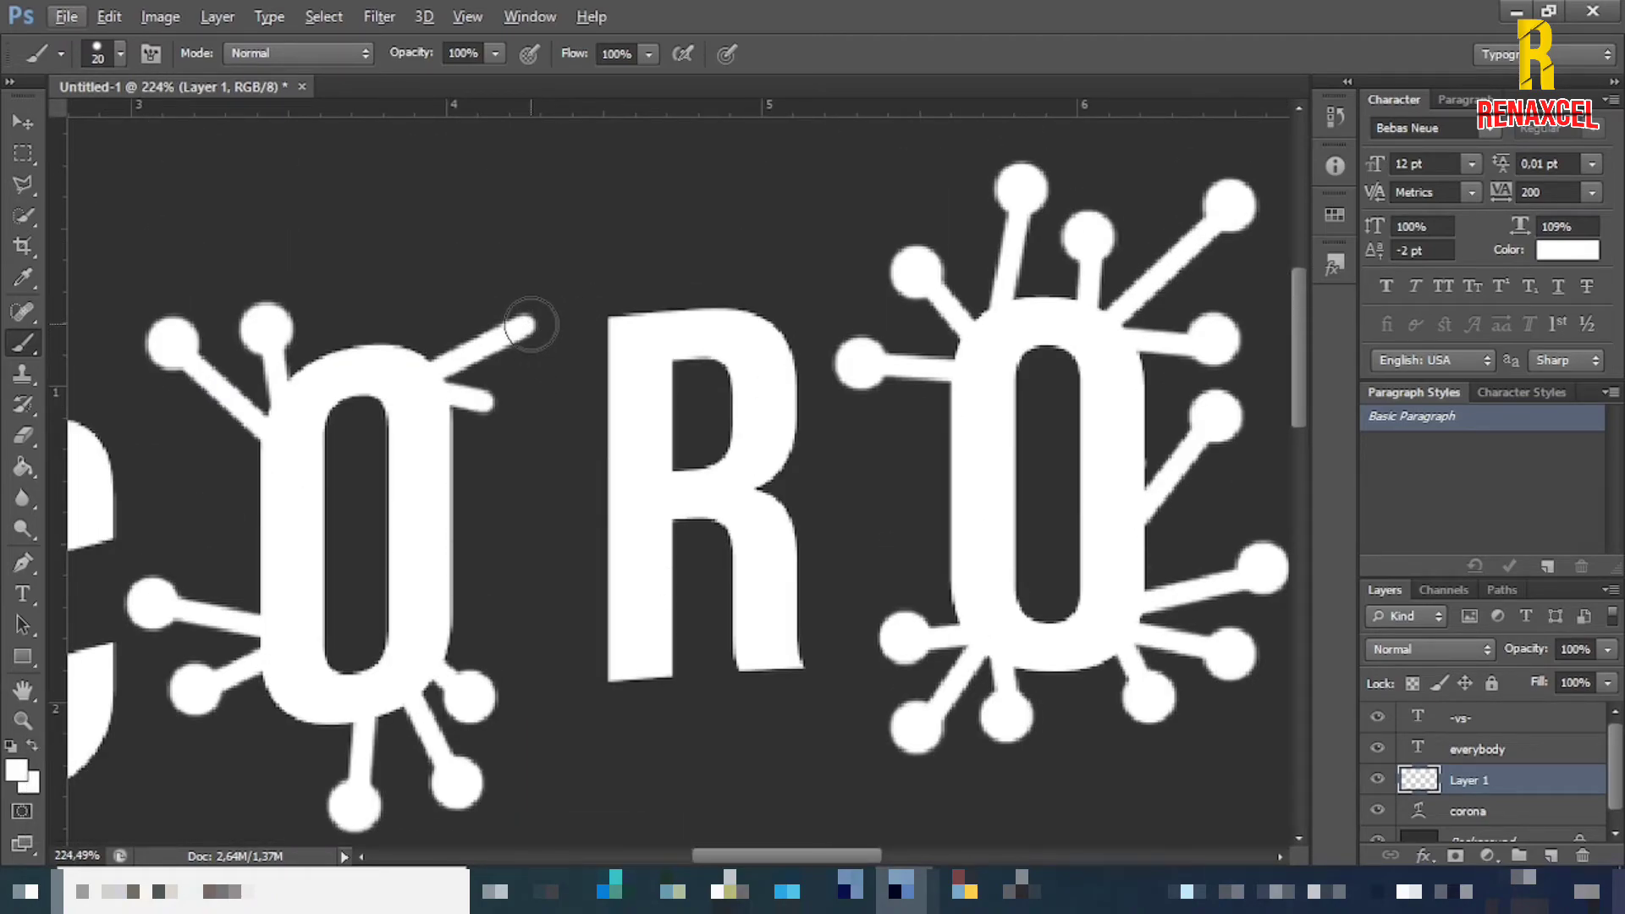
click(530, 325)
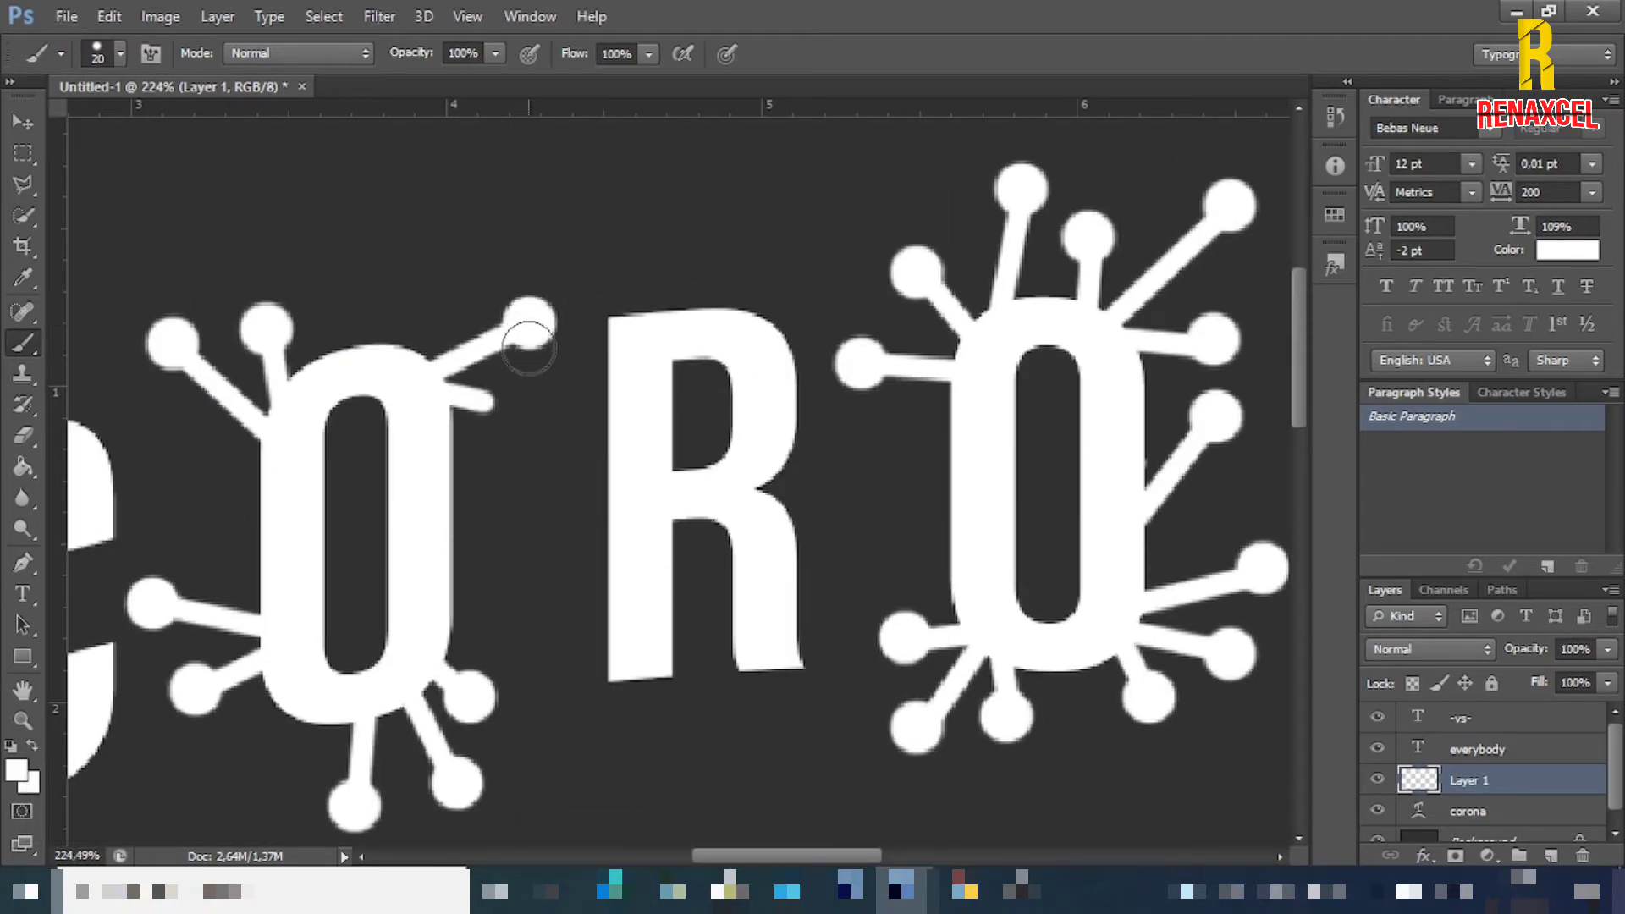
click(497, 408)
- Duplicate the everybody text layer twice
alt+scroll(827, 569, down, 3)
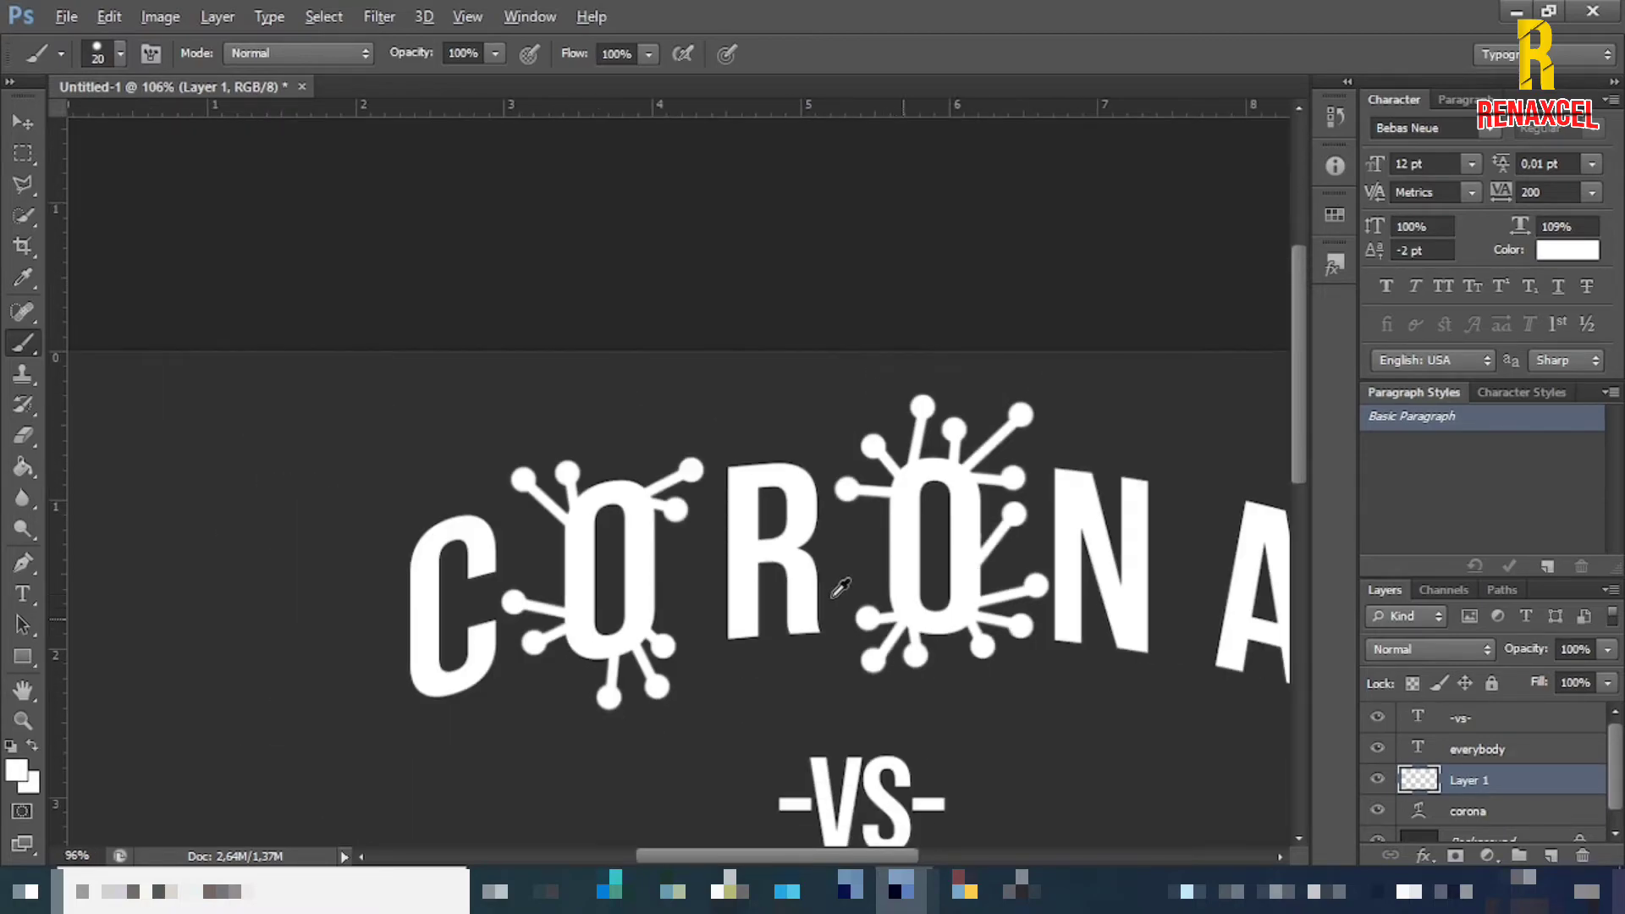
key(alt)
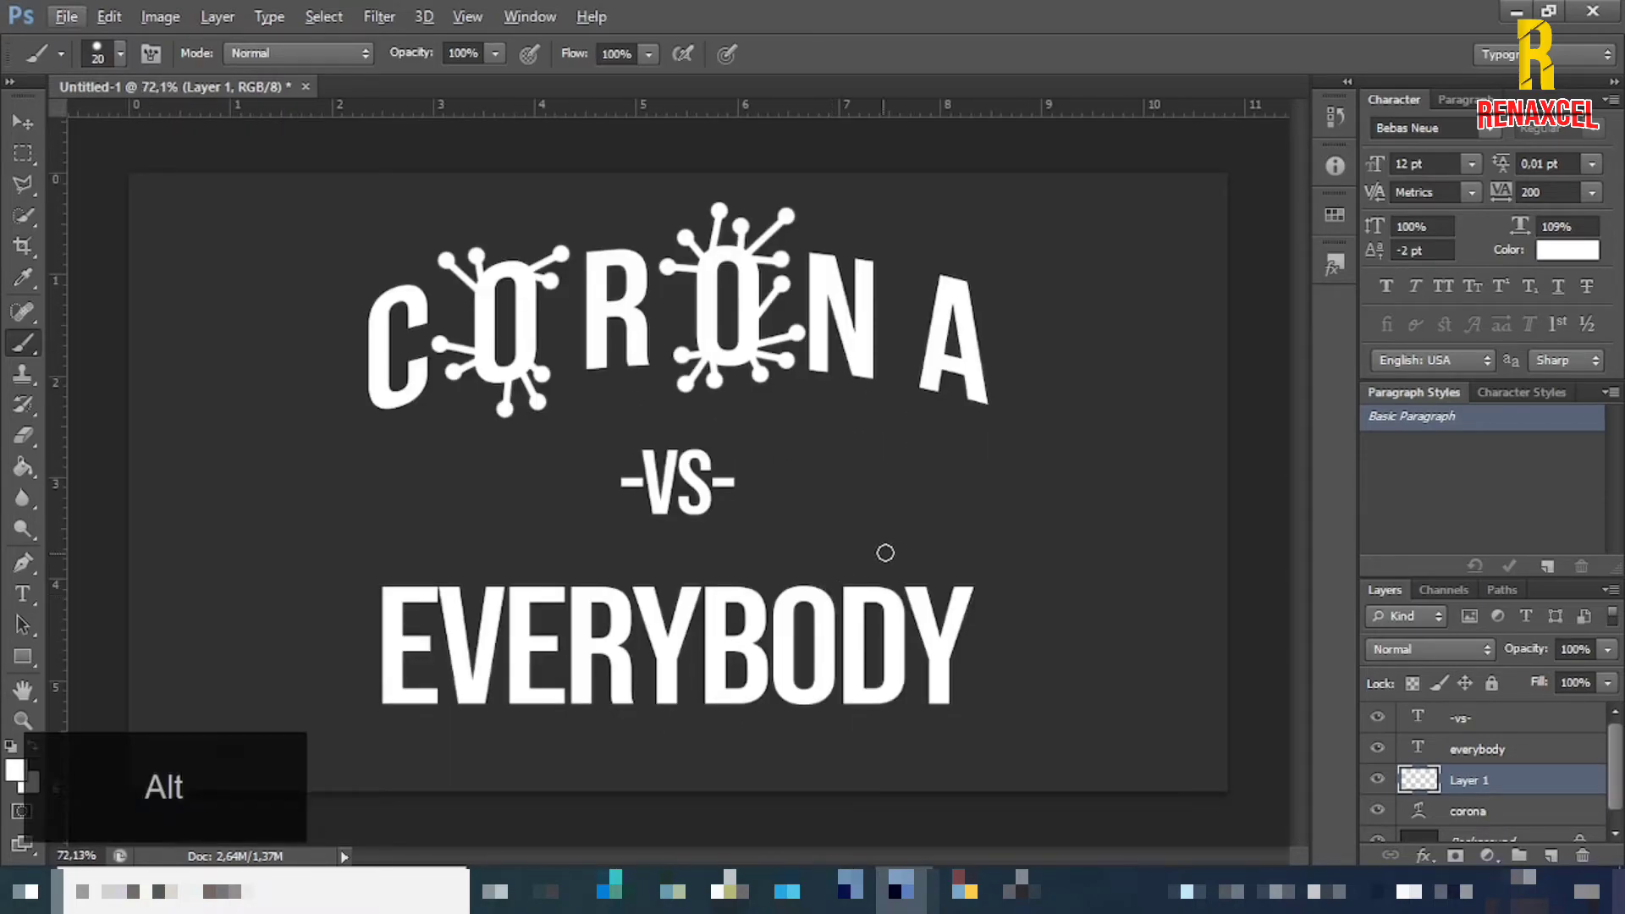
click(20, 124)
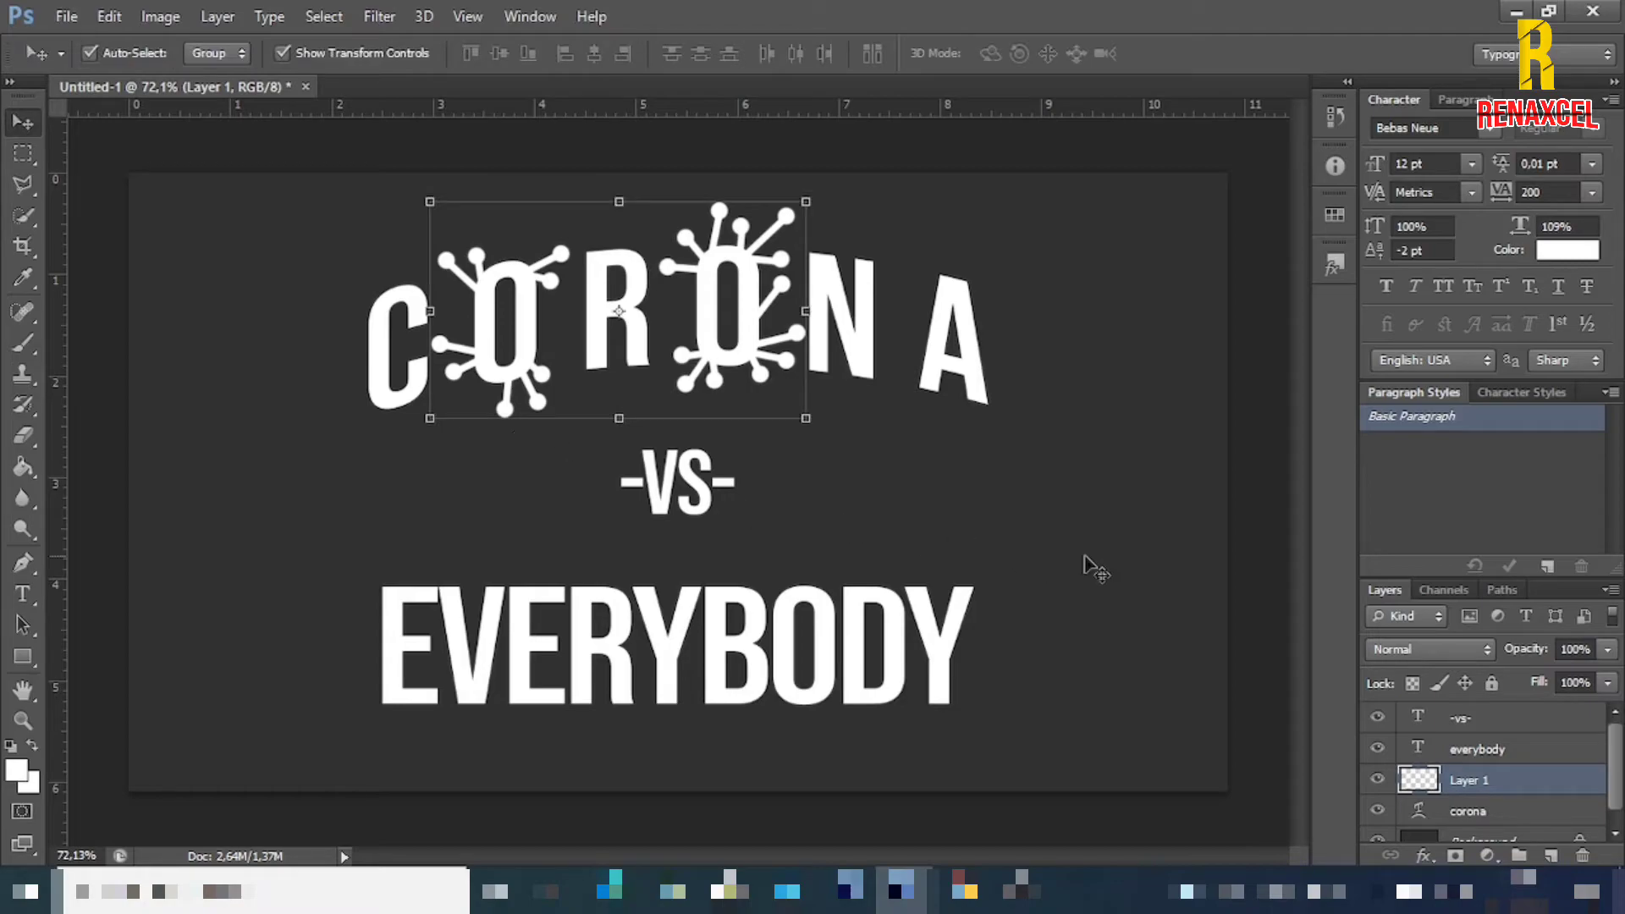
click(1170, 559)
scroll(1492, 793, down, 1)
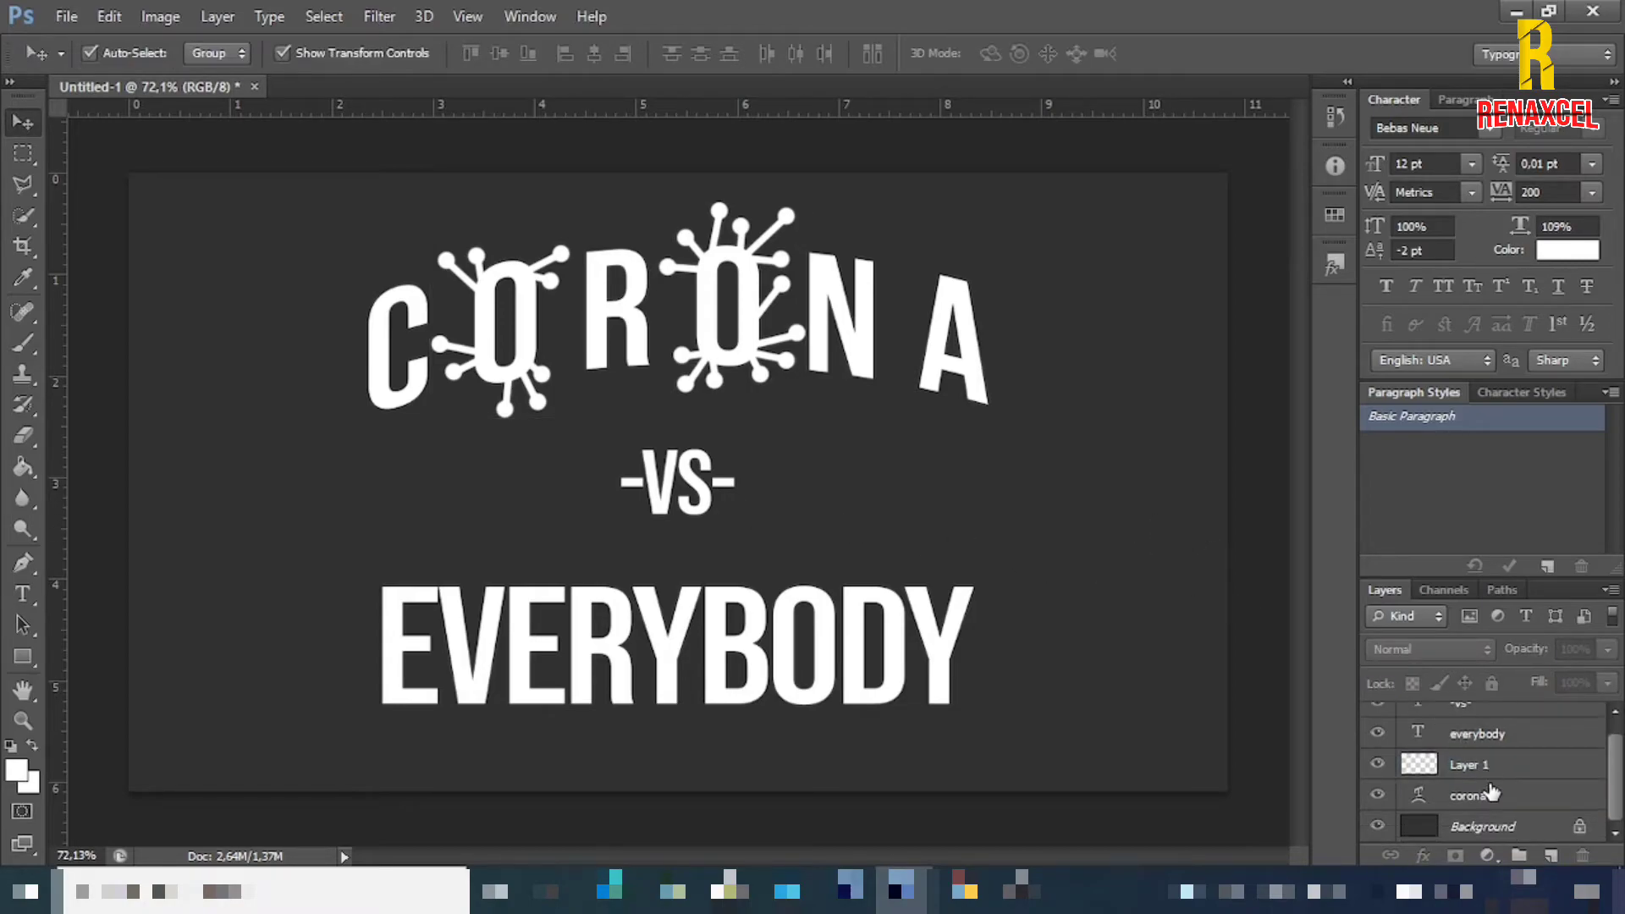
click(1527, 738)
key(ctrl+j)
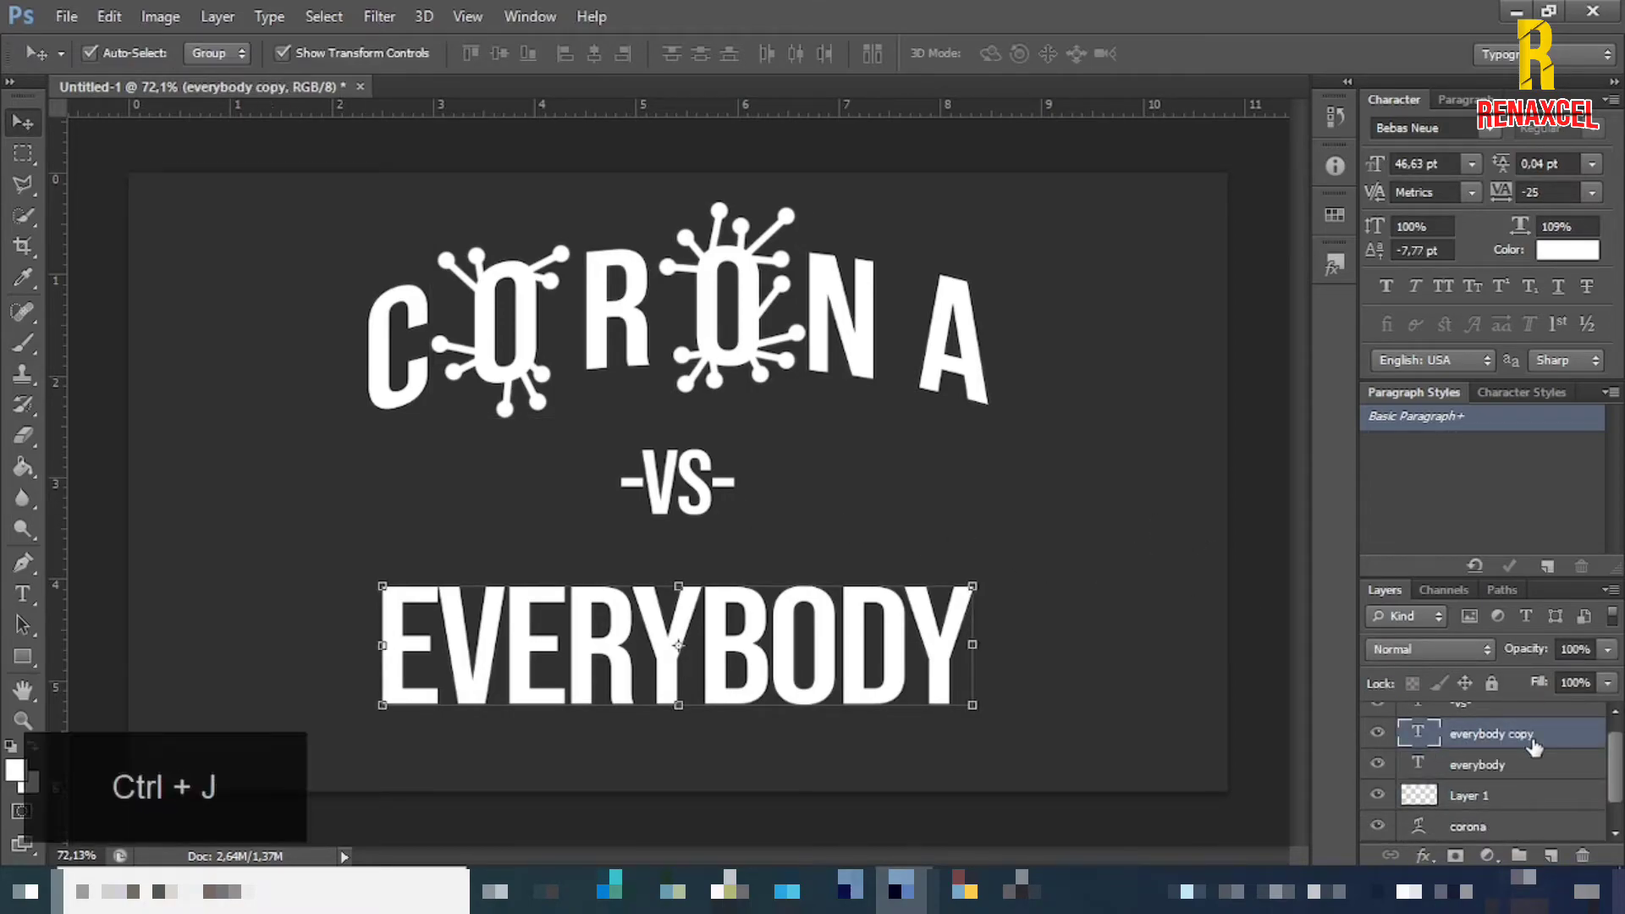
key(ctrl+j)
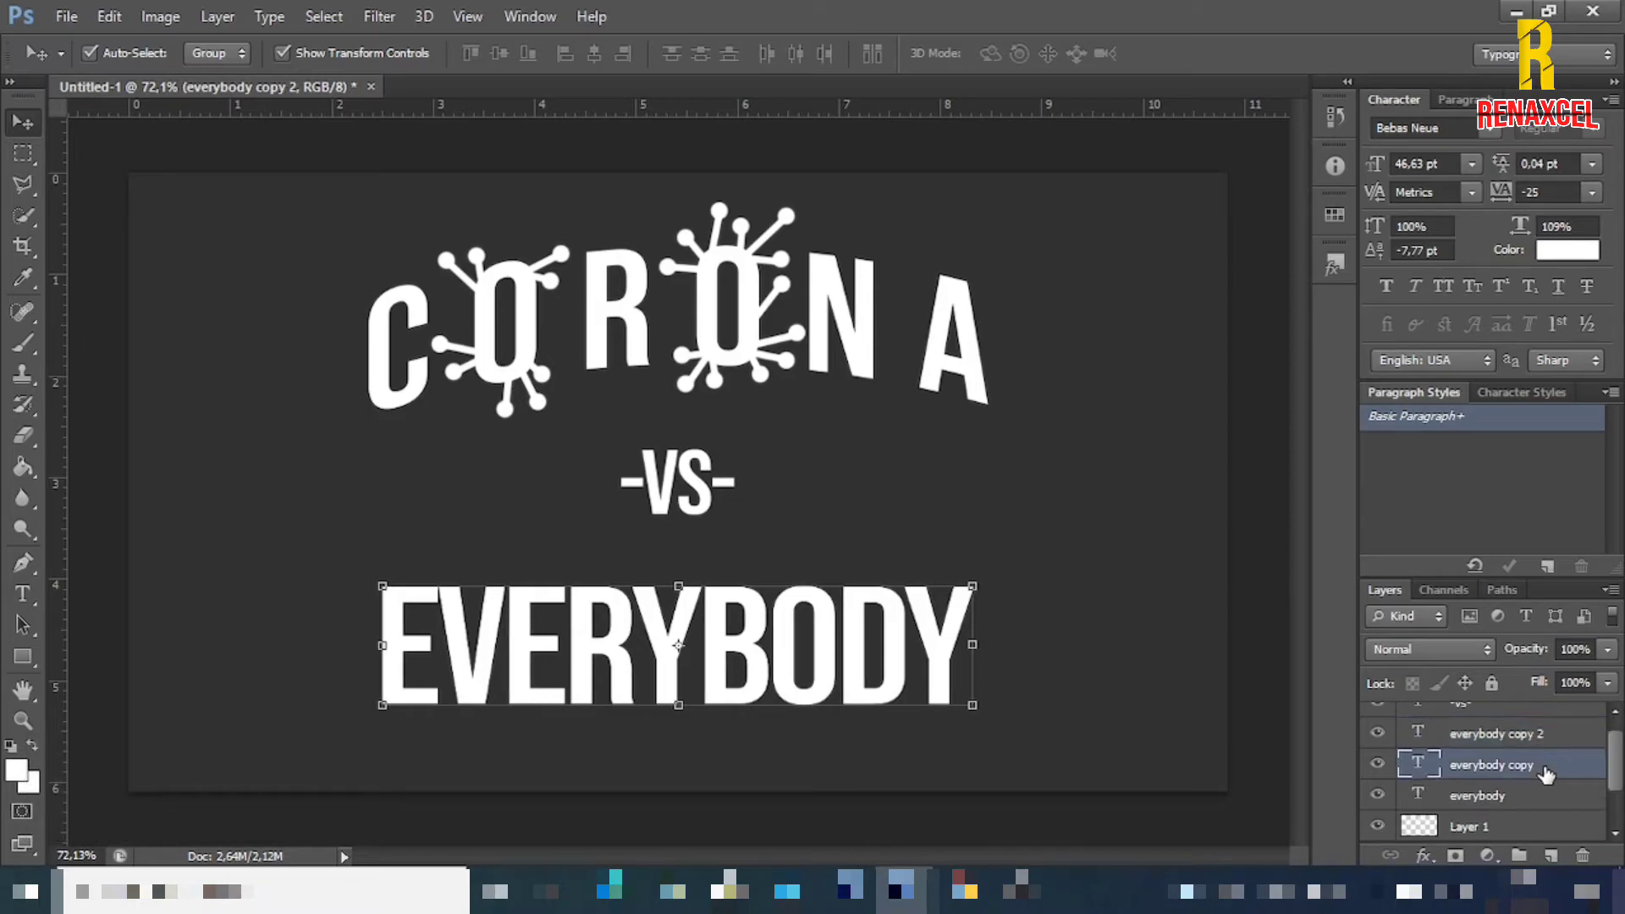
- Apply a magenta Color Overlay (ff00f0) at 100% opacity to the everybody copy layer
double_click(1458, 747)
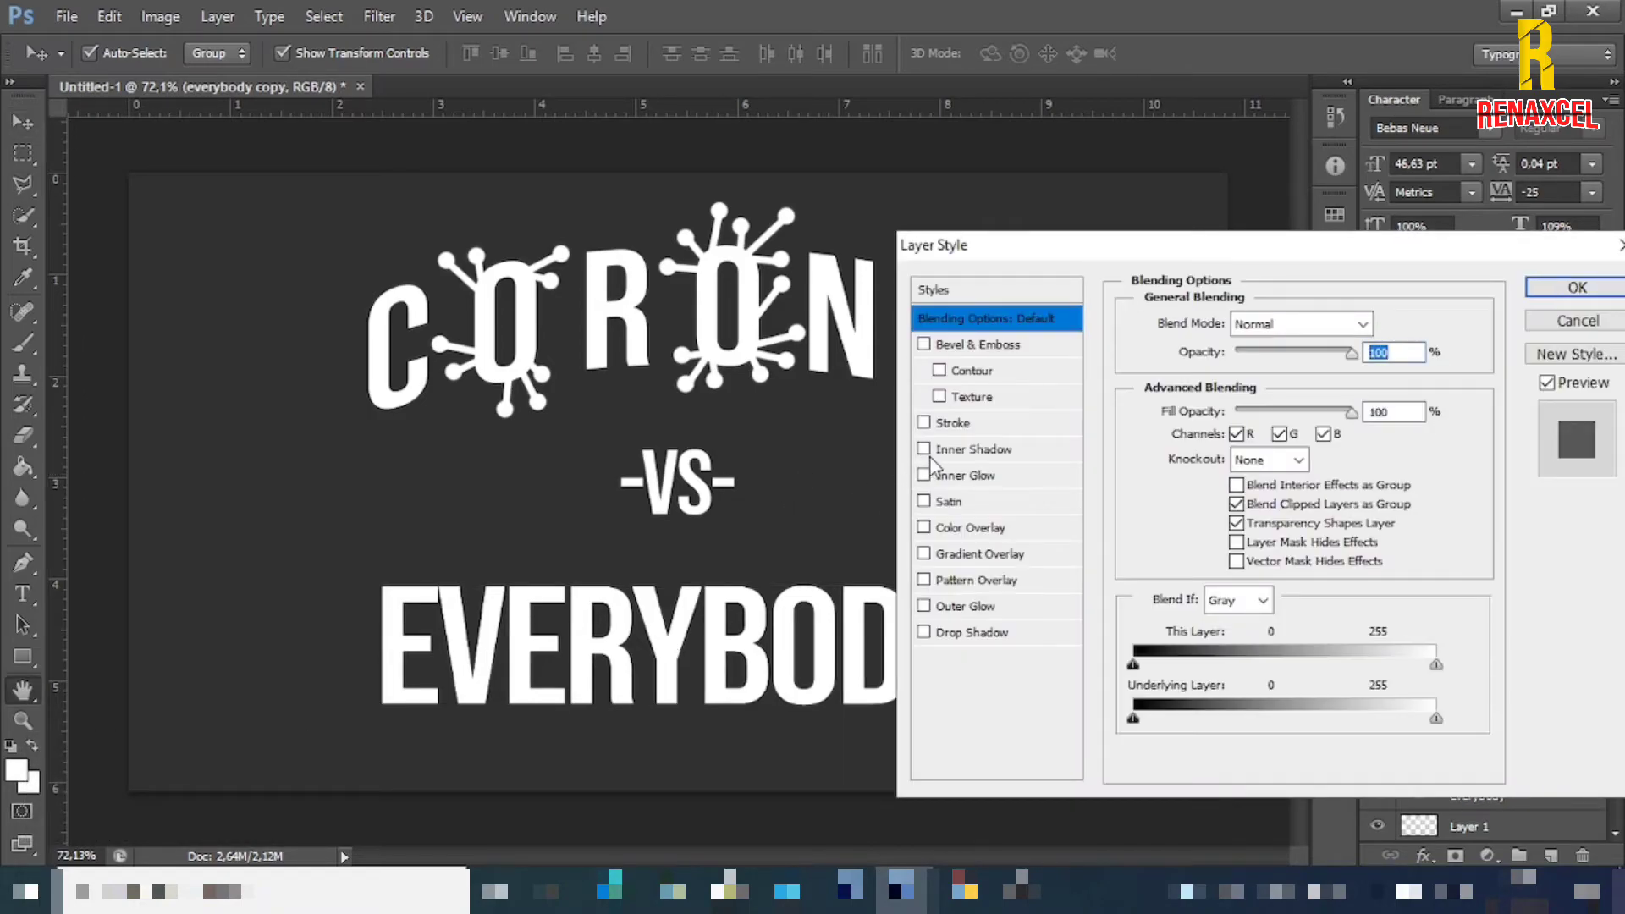
click(923, 527)
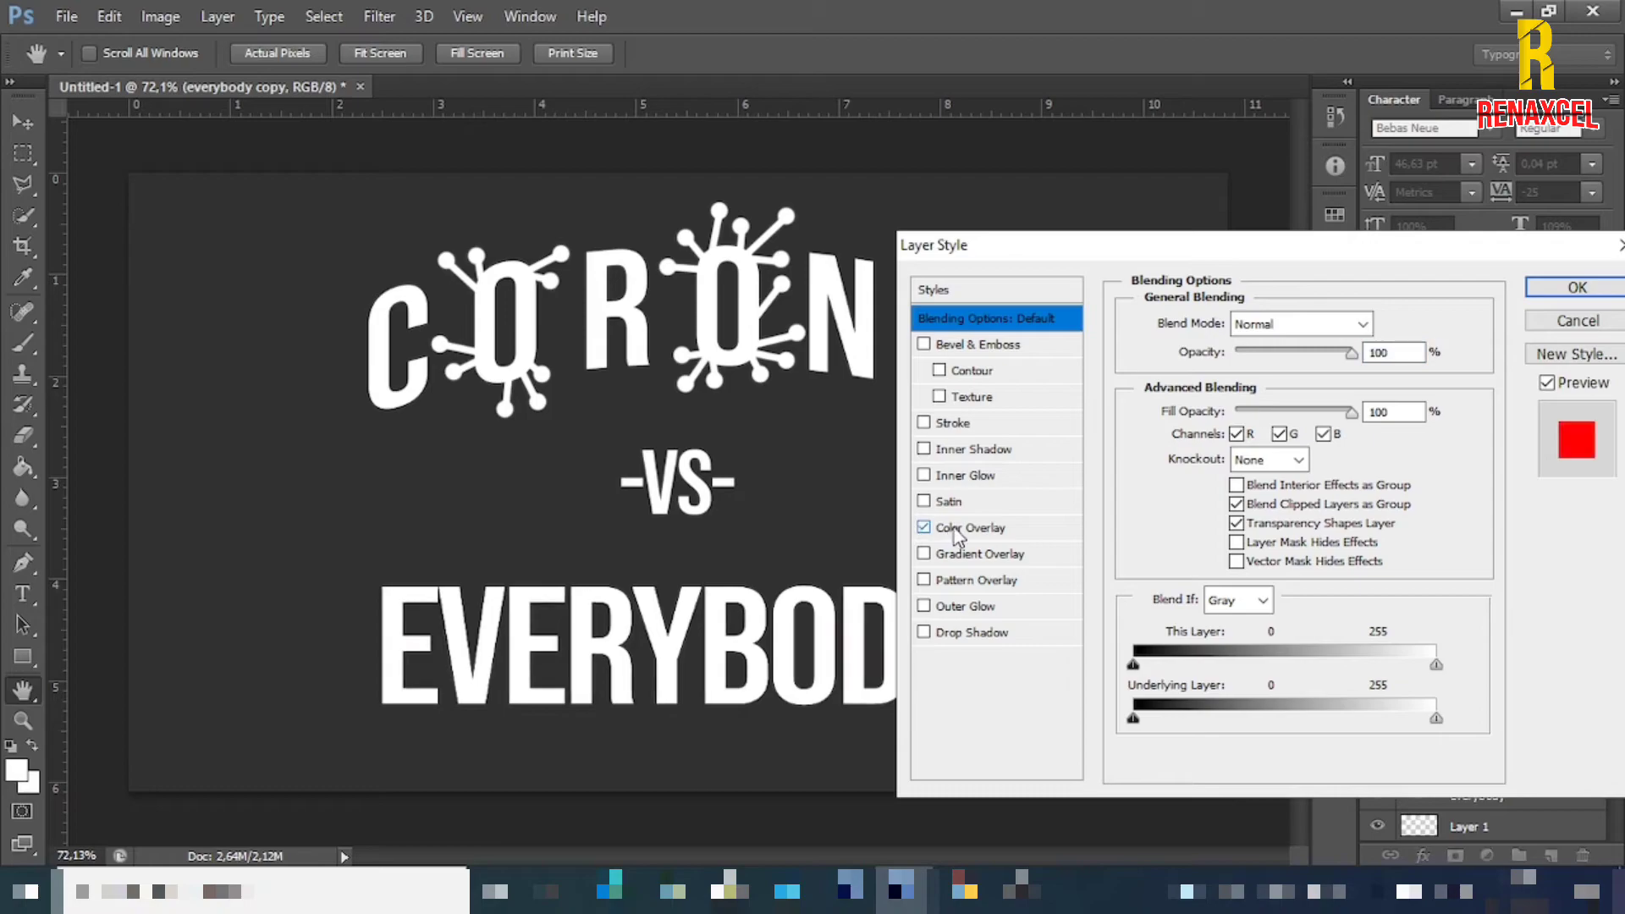
click(1061, 523)
click(1379, 324)
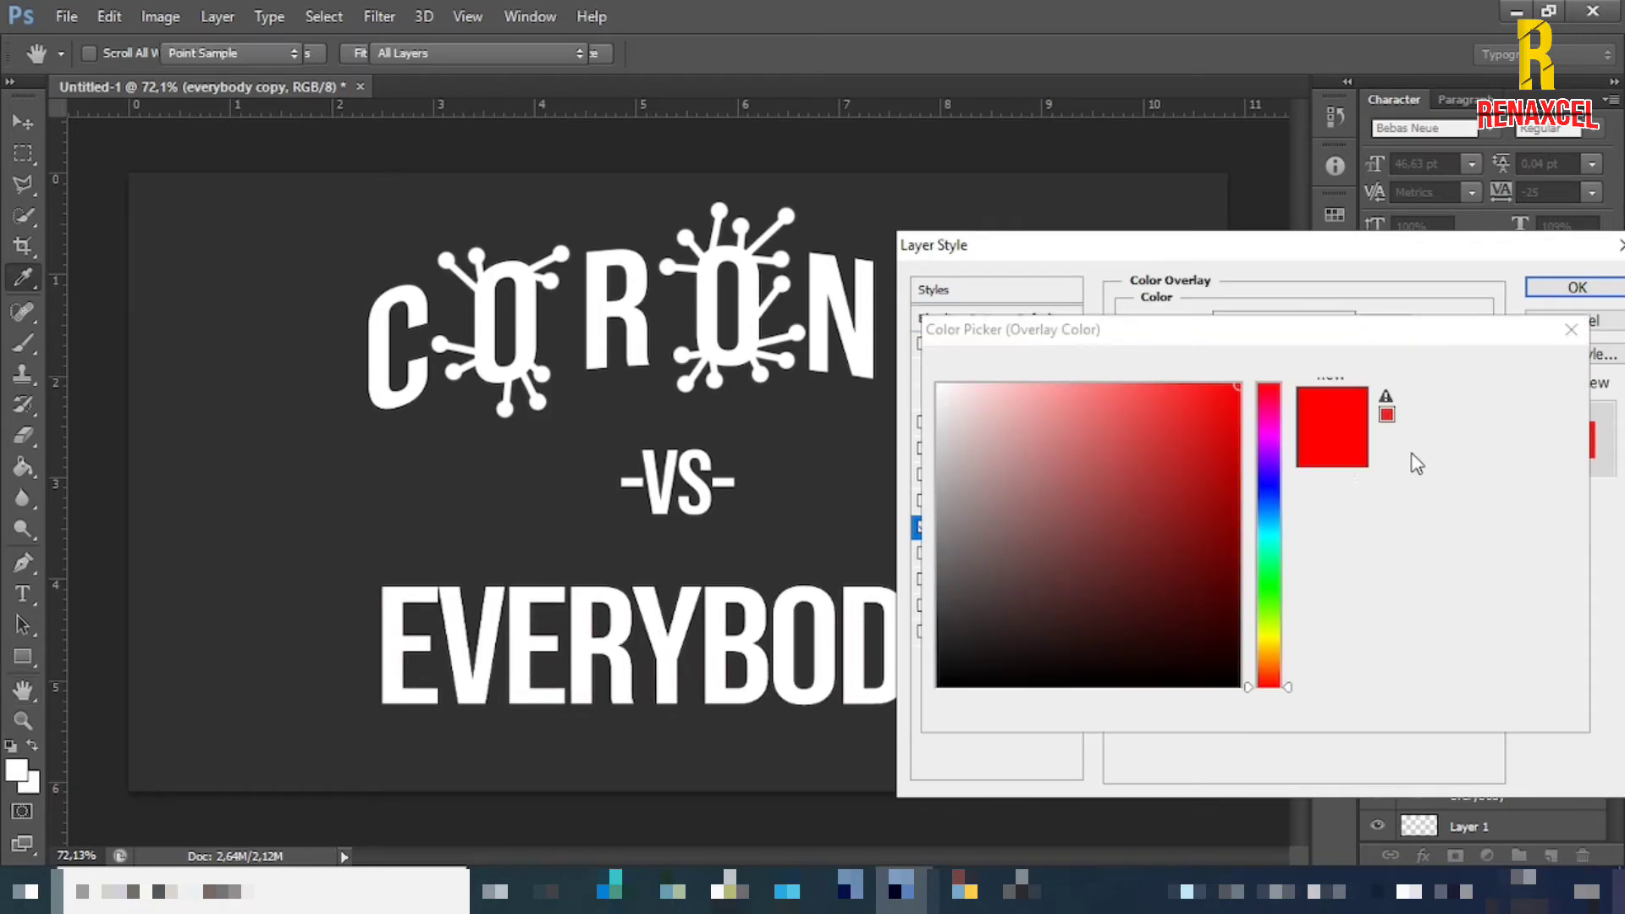
click(1270, 430)
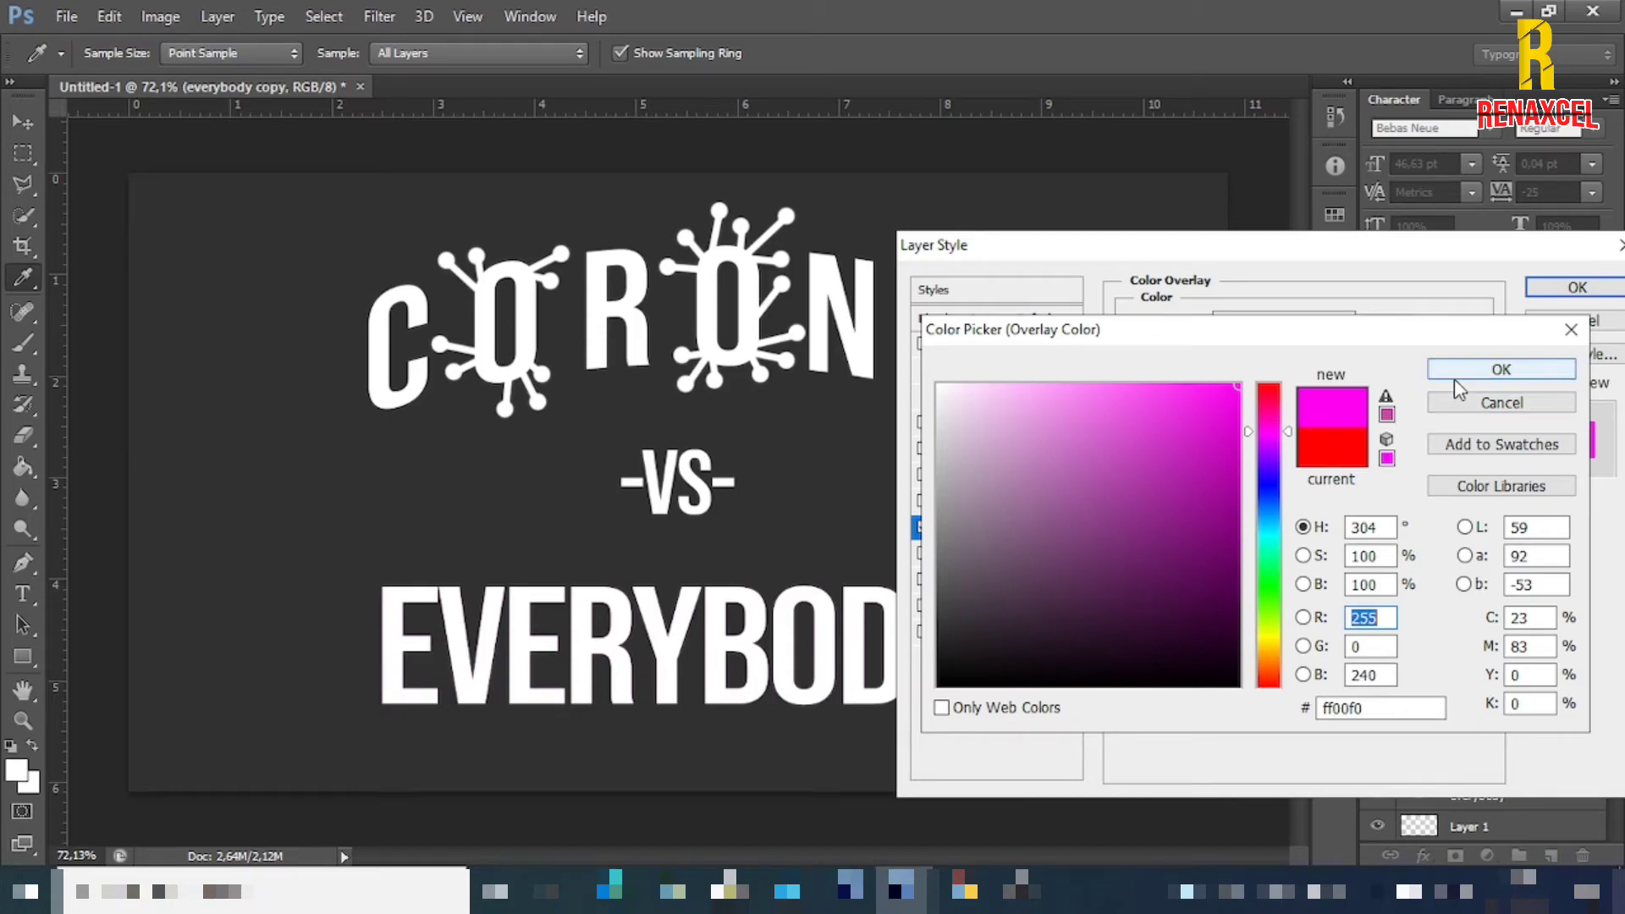
click(1500, 369)
click(1572, 296)
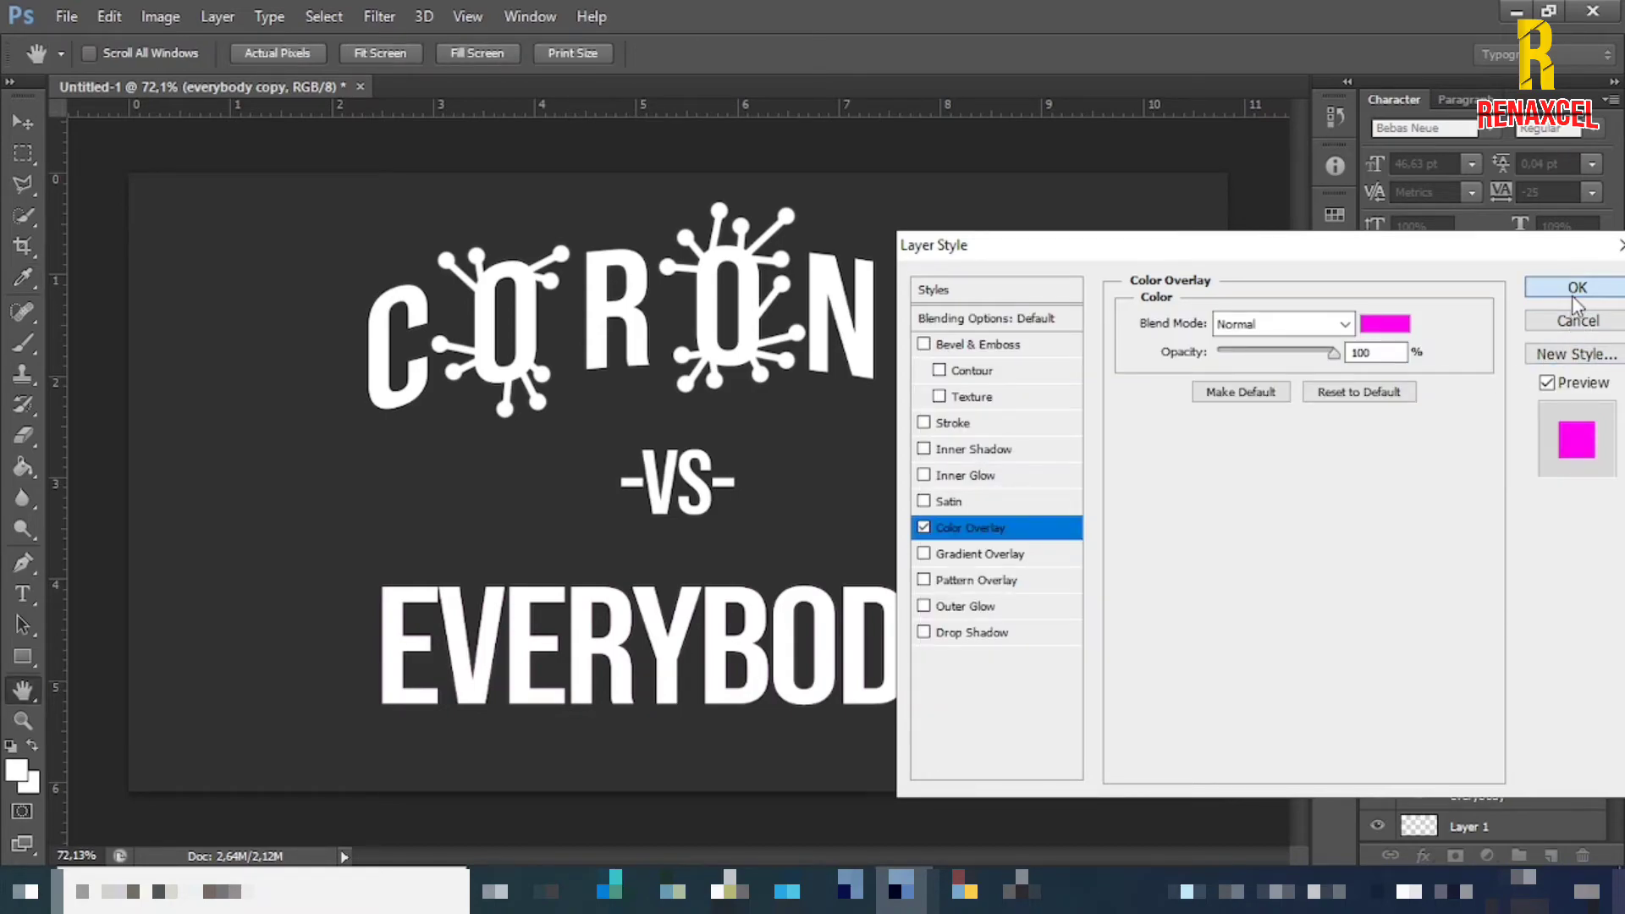
- Apply a cyan Color Overlay at 100% opacity to the everybody copy 2 layer
double_click(1554, 736)
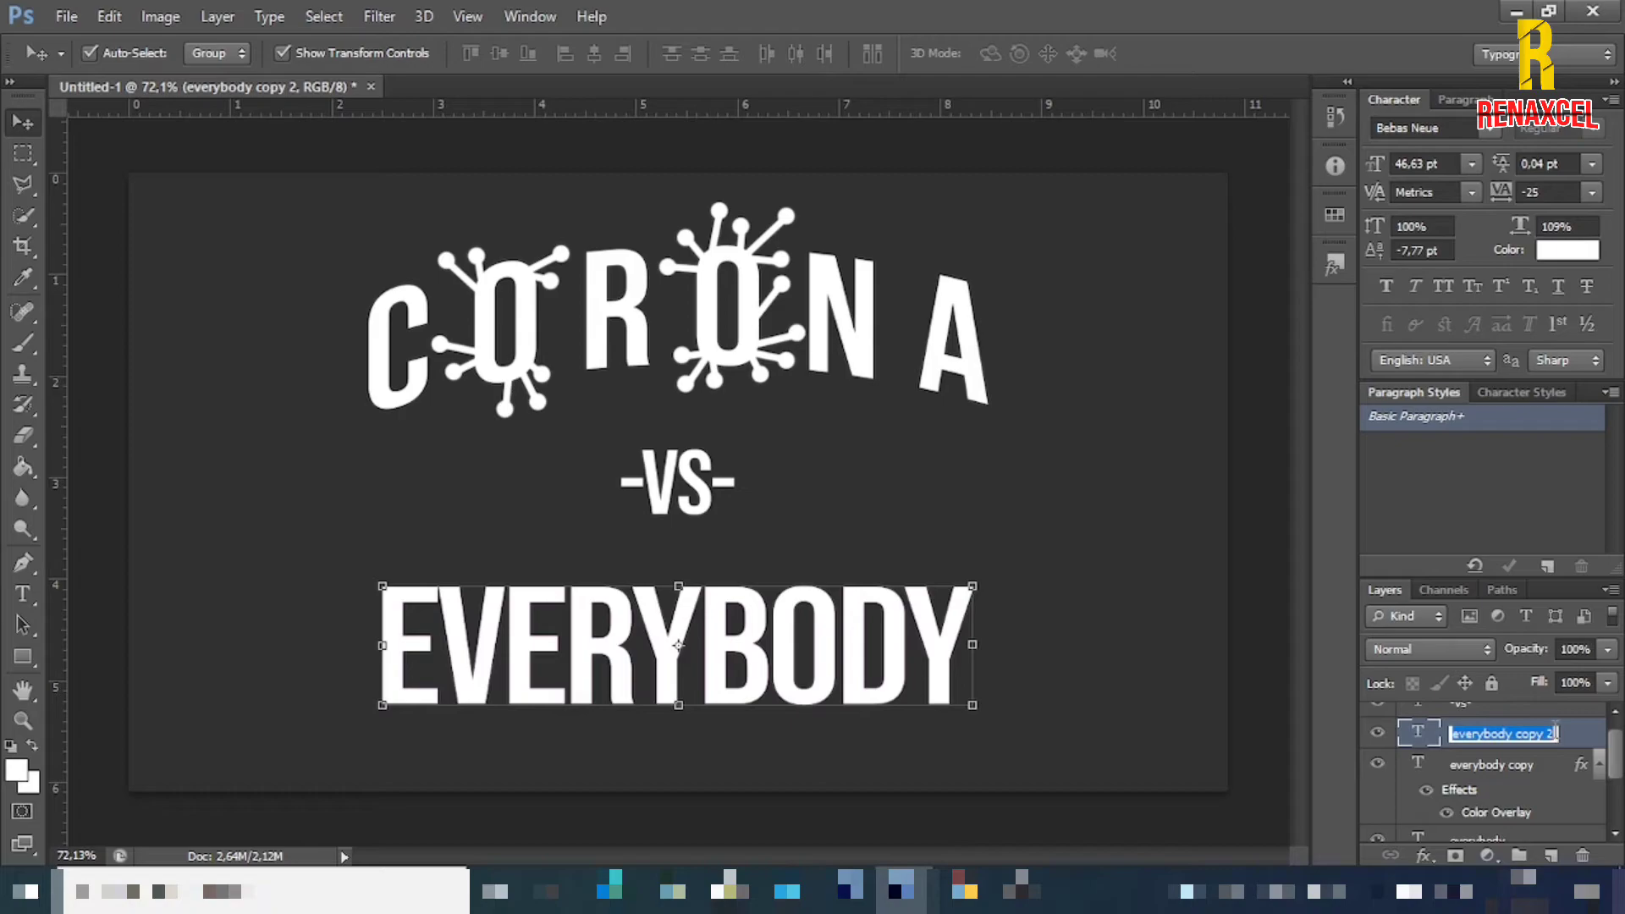
key(Return)
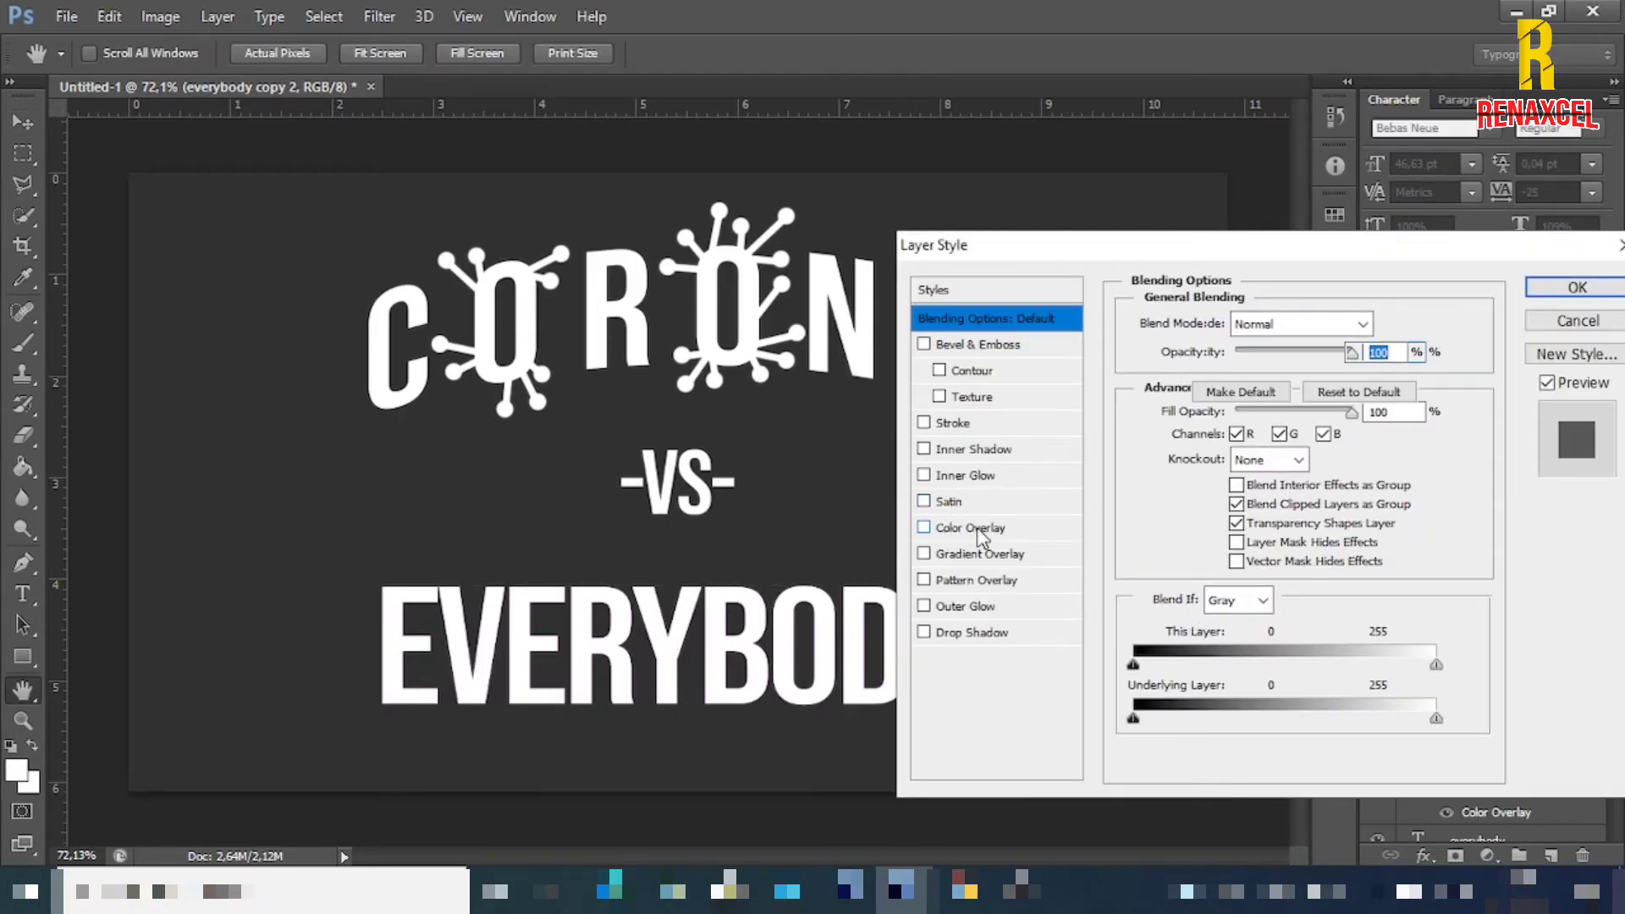
click(973, 528)
click(1379, 328)
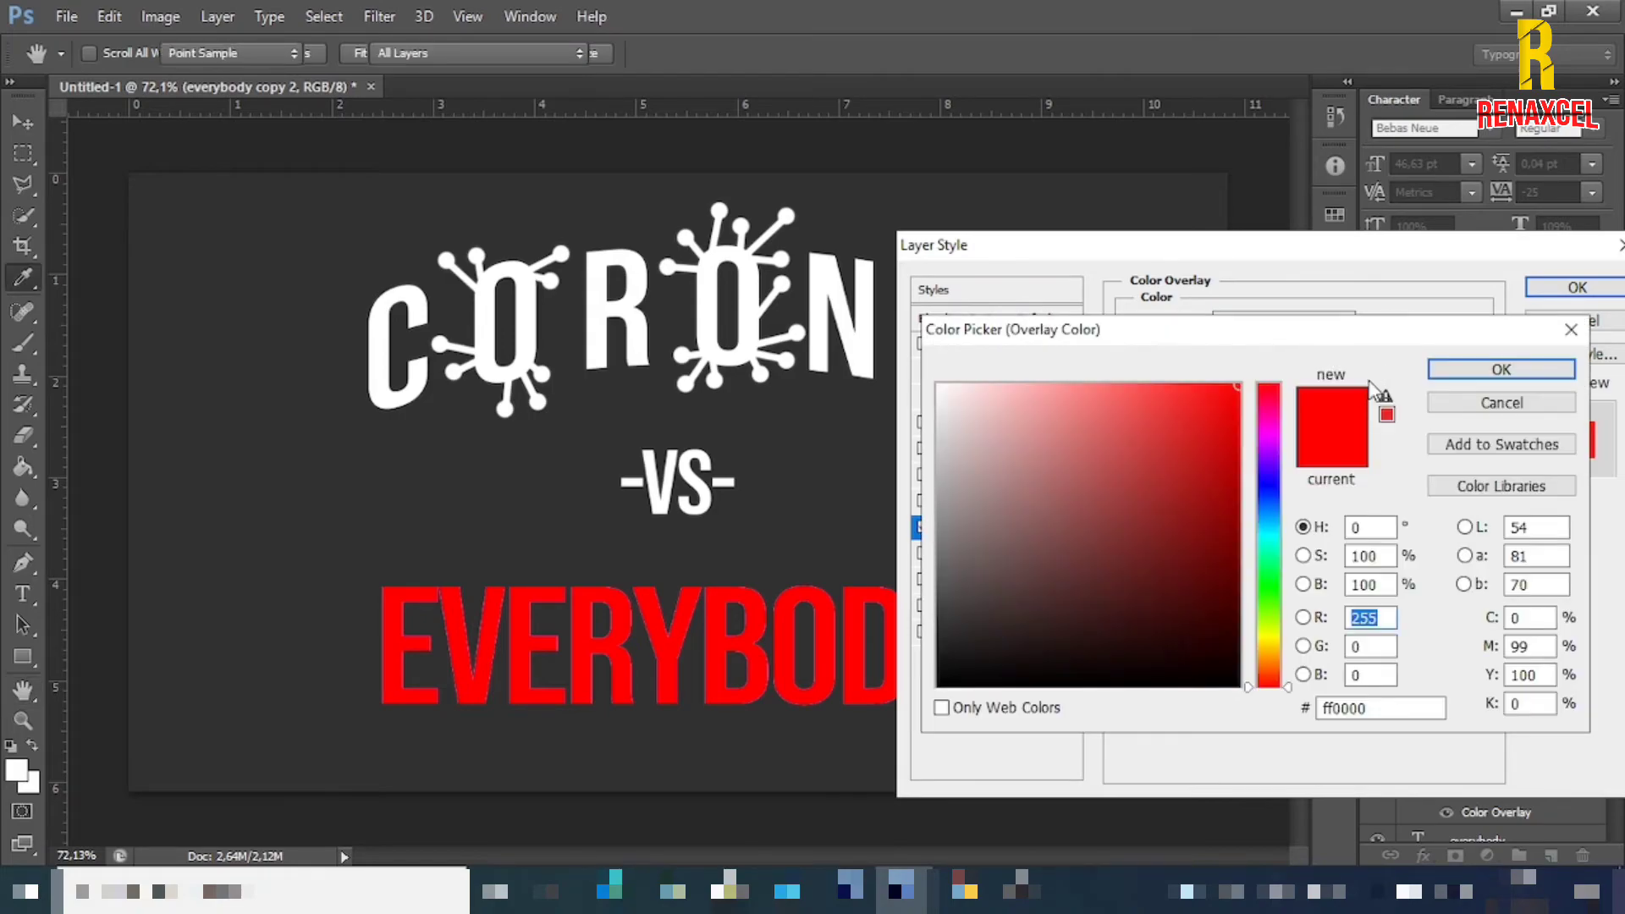
click(1270, 535)
click(1500, 369)
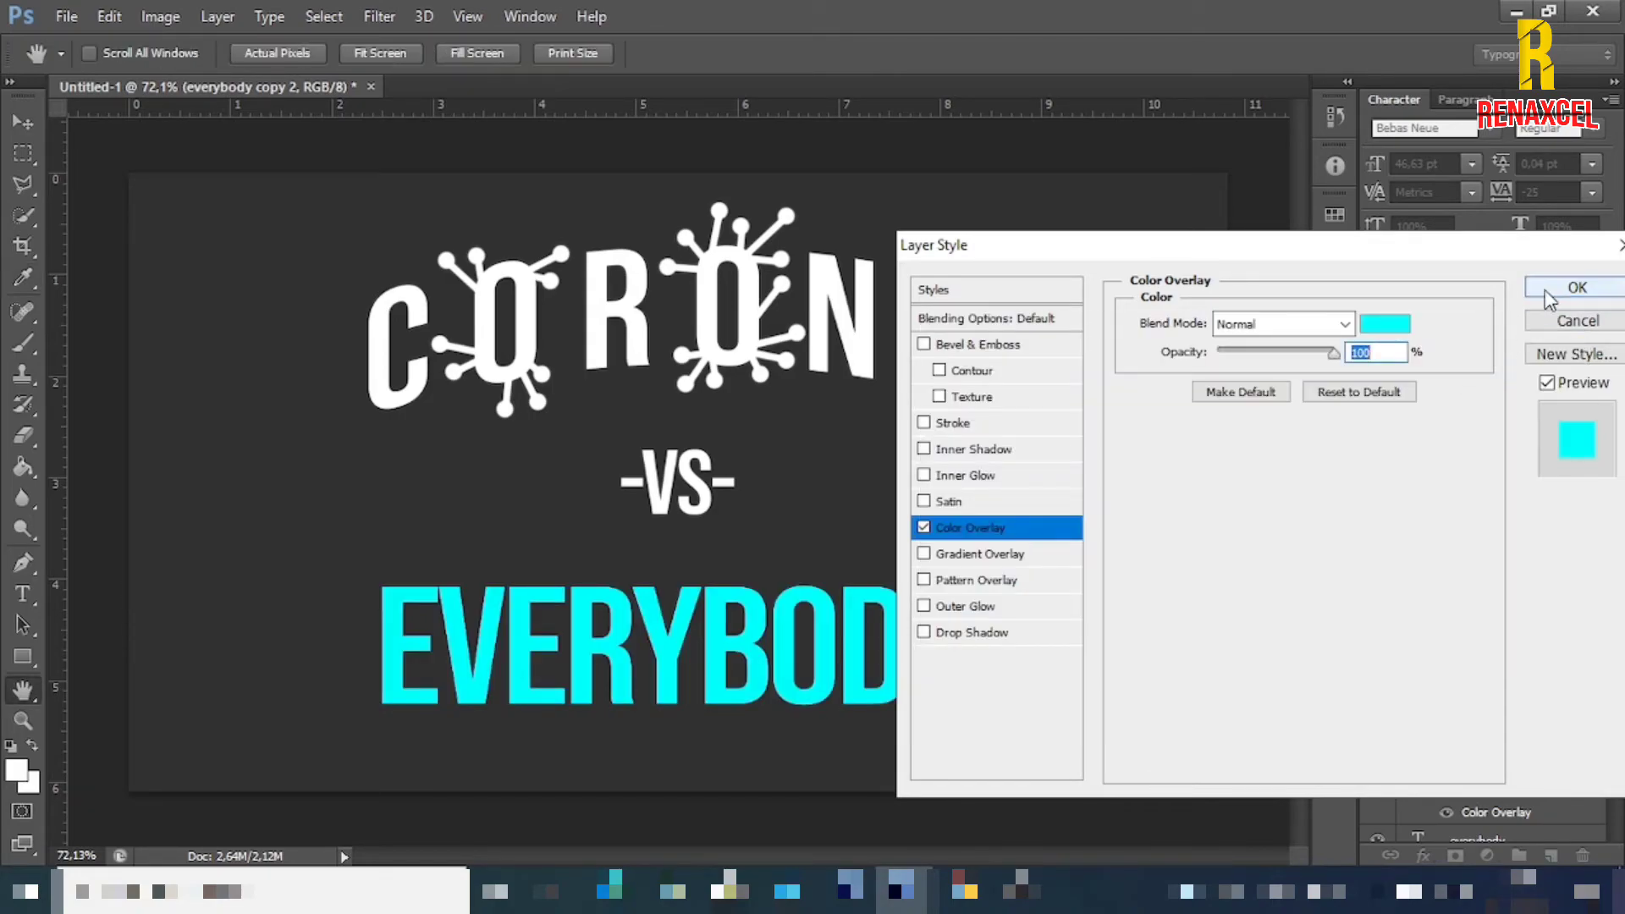
click(1547, 292)
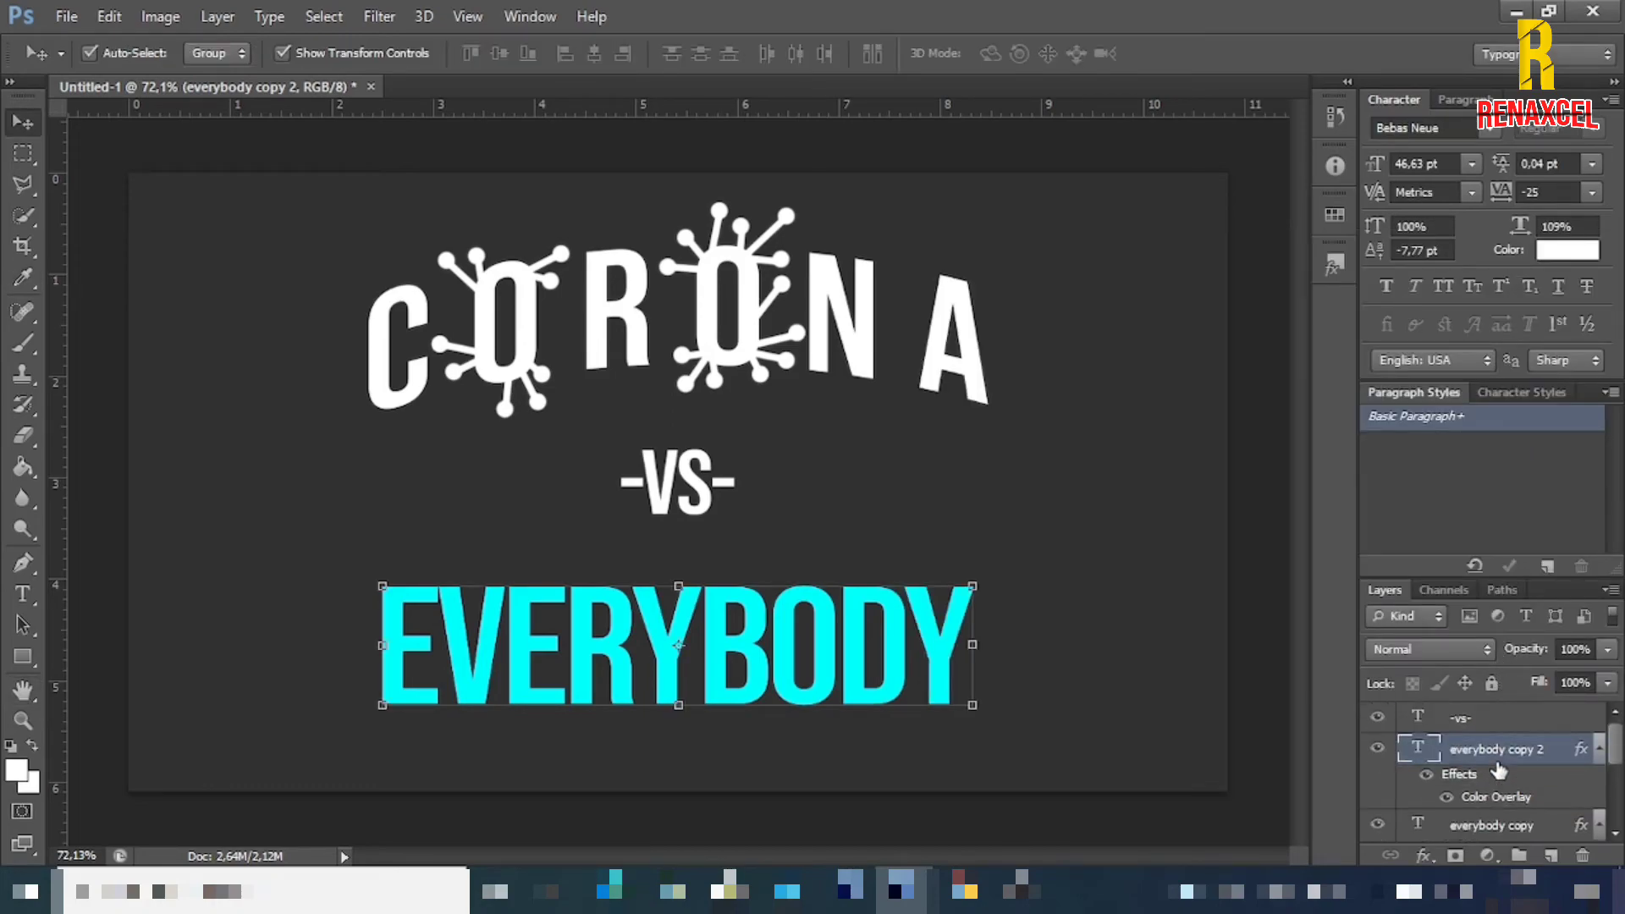
- Duplicate the cyan everybody copy 2 layer and change the new copy's Color Overlay to red
key(ctrl+j)
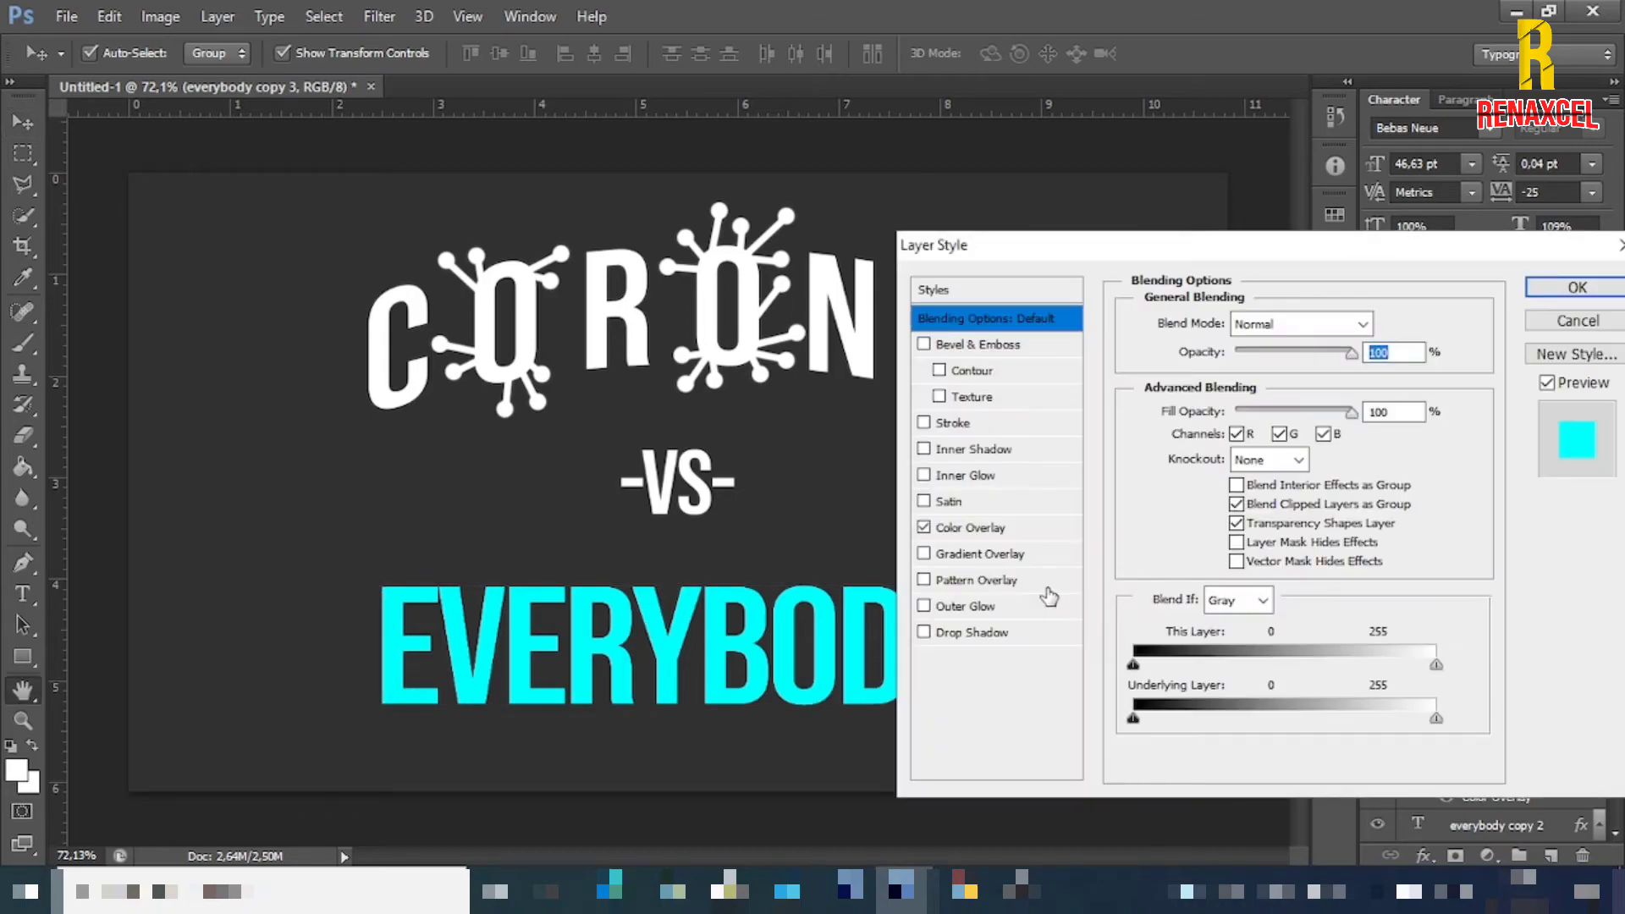
click(972, 530)
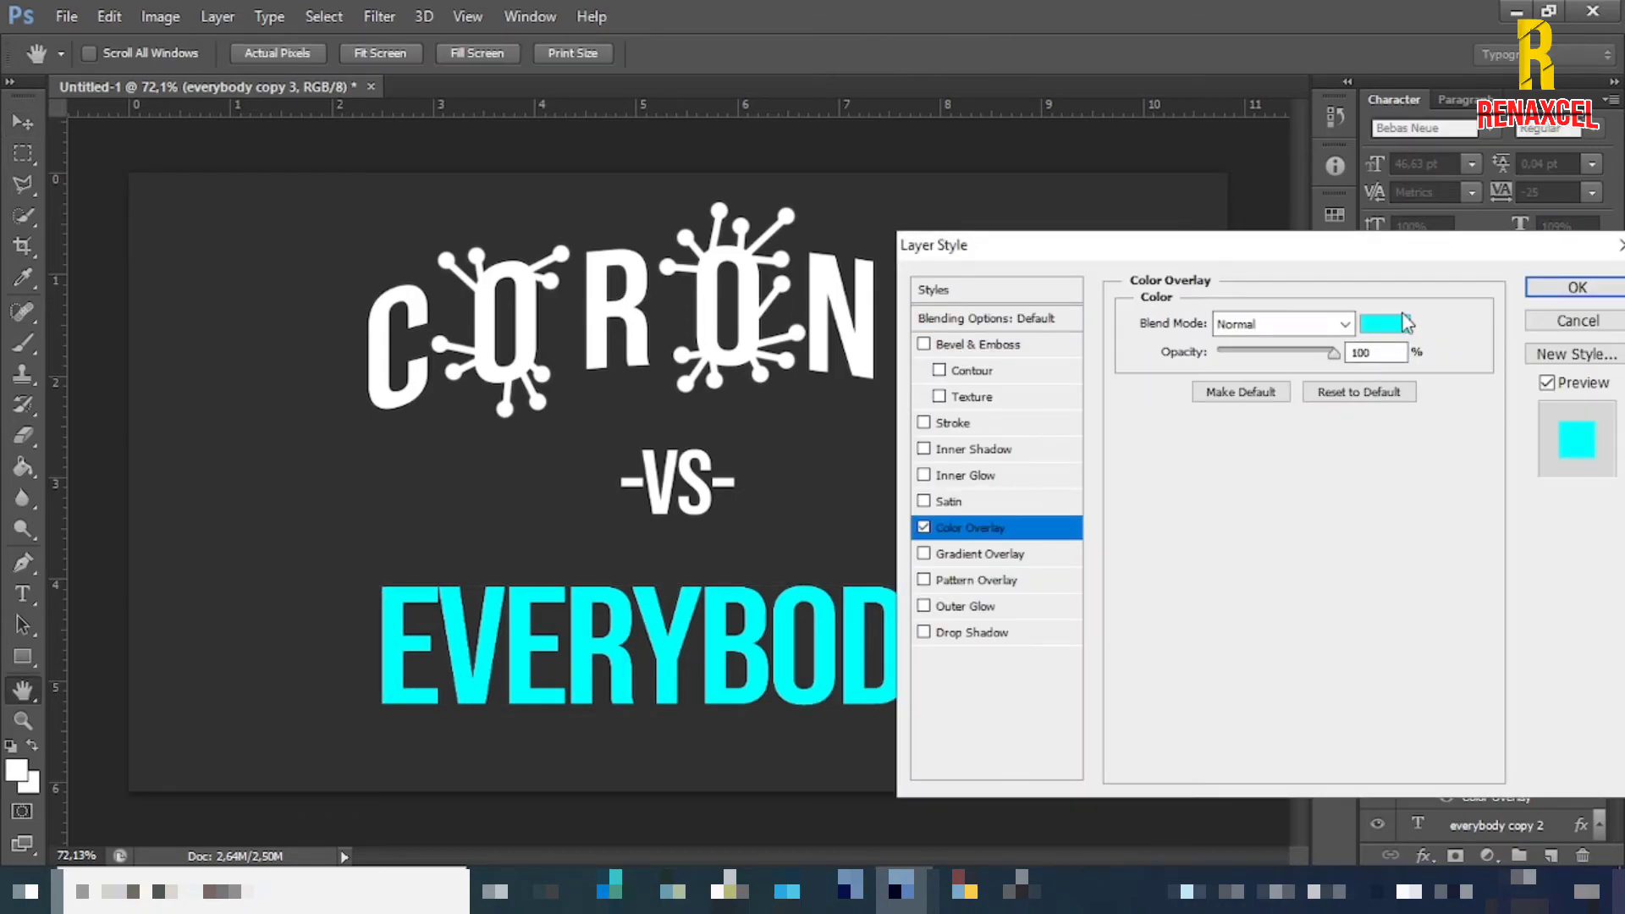
click(1402, 324)
drag(1267, 440, 1267, 369)
click(1500, 369)
click(1578, 289)
- Move the original white everybody text layer above its coloured copies in the layer stack
scroll(1482, 766, down, 2)
scroll(1483, 783, down, 3)
drag(1498, 827, 1494, 751)
- Offset the red everybody copy 3 layer a few pixels to the right of the white EVERYBODY text
click(1499, 762)
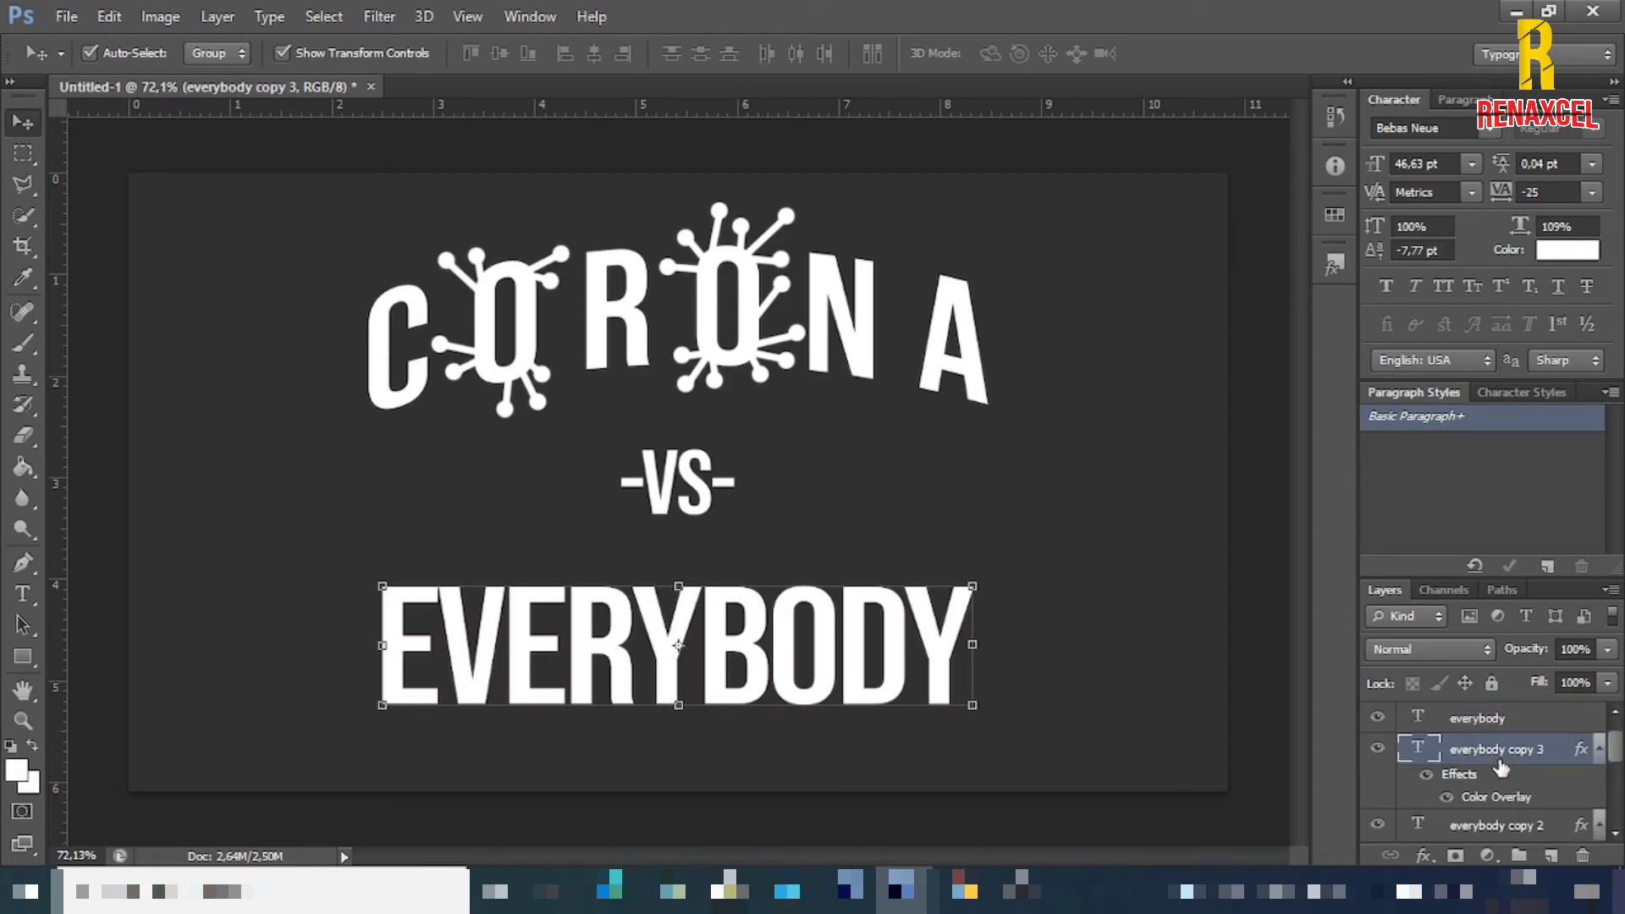
key(Right)
key(Right)
key(Right)
key(Right)
key(Right)
key(Right)
key(Right)
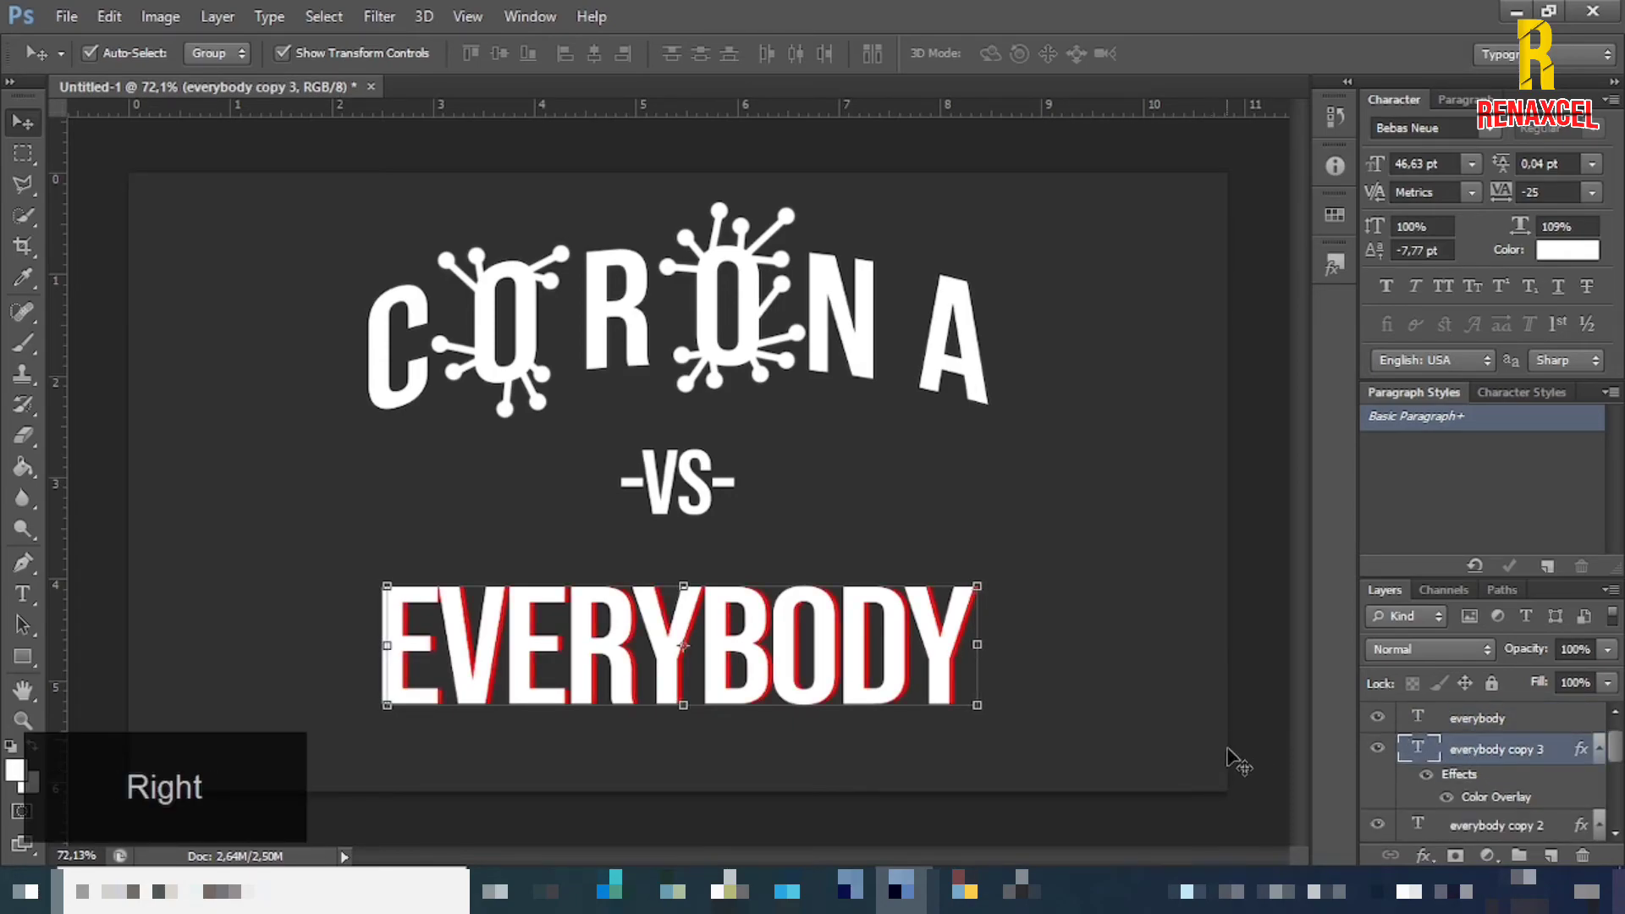
key(Right)
- Offset the cyan everybody copy 2 layer to the right, slightly beyond the red copy
scroll(1498, 799, down, 1)
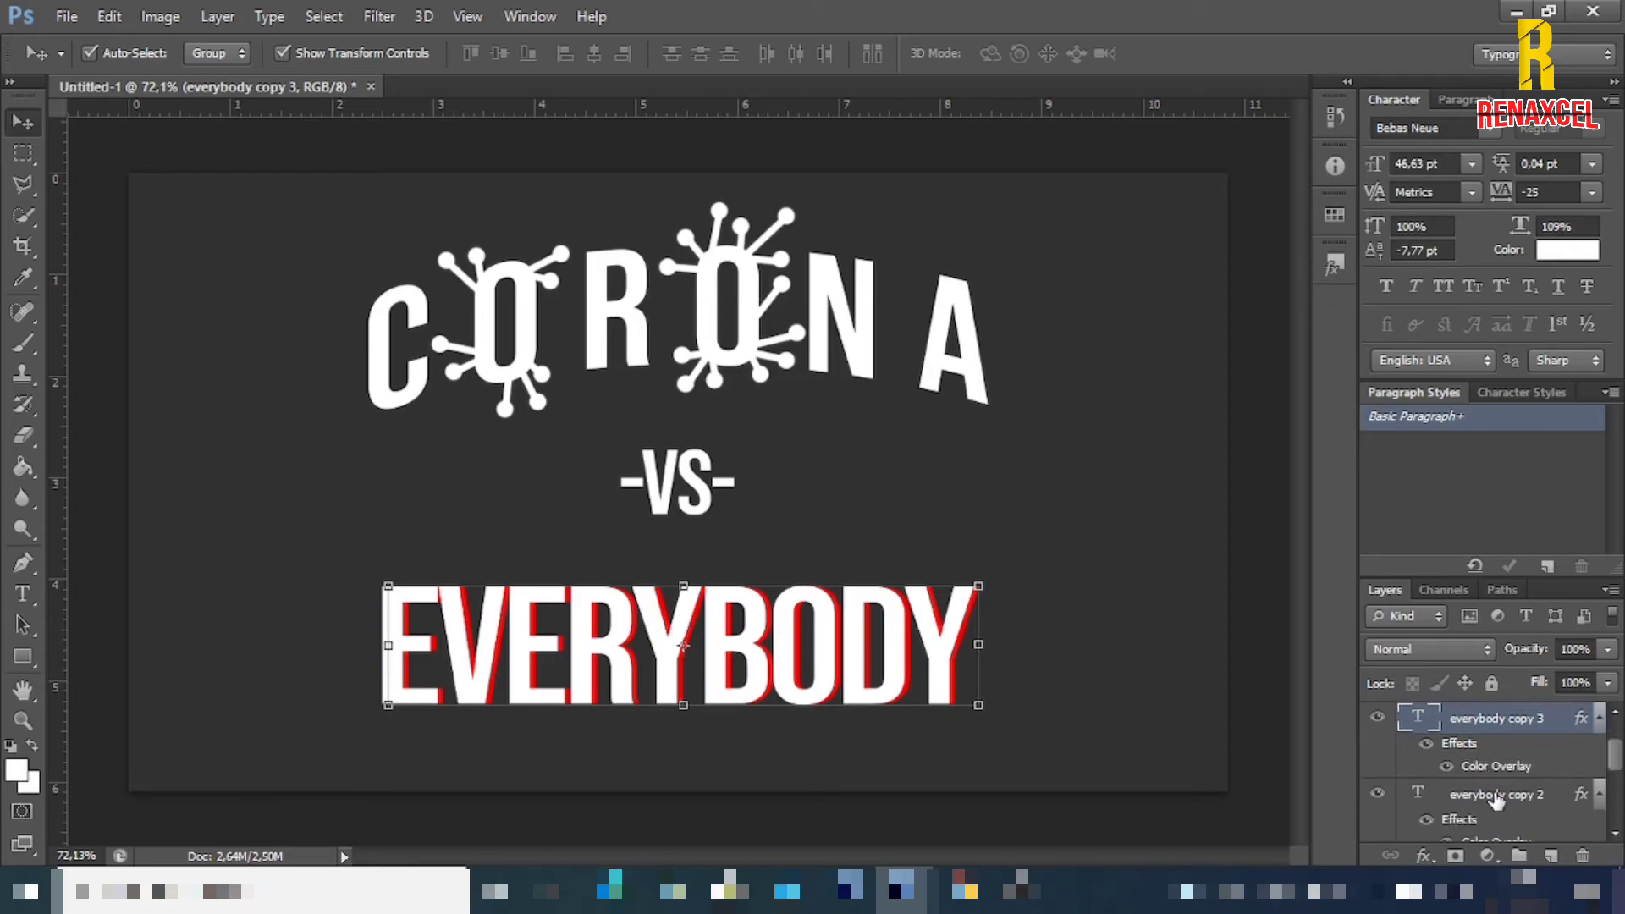
click(1502, 794)
key(Right)
key(Right)
key(Right)
key(Right)
key(Right)
key(Right)
key(Right)
key(Right)
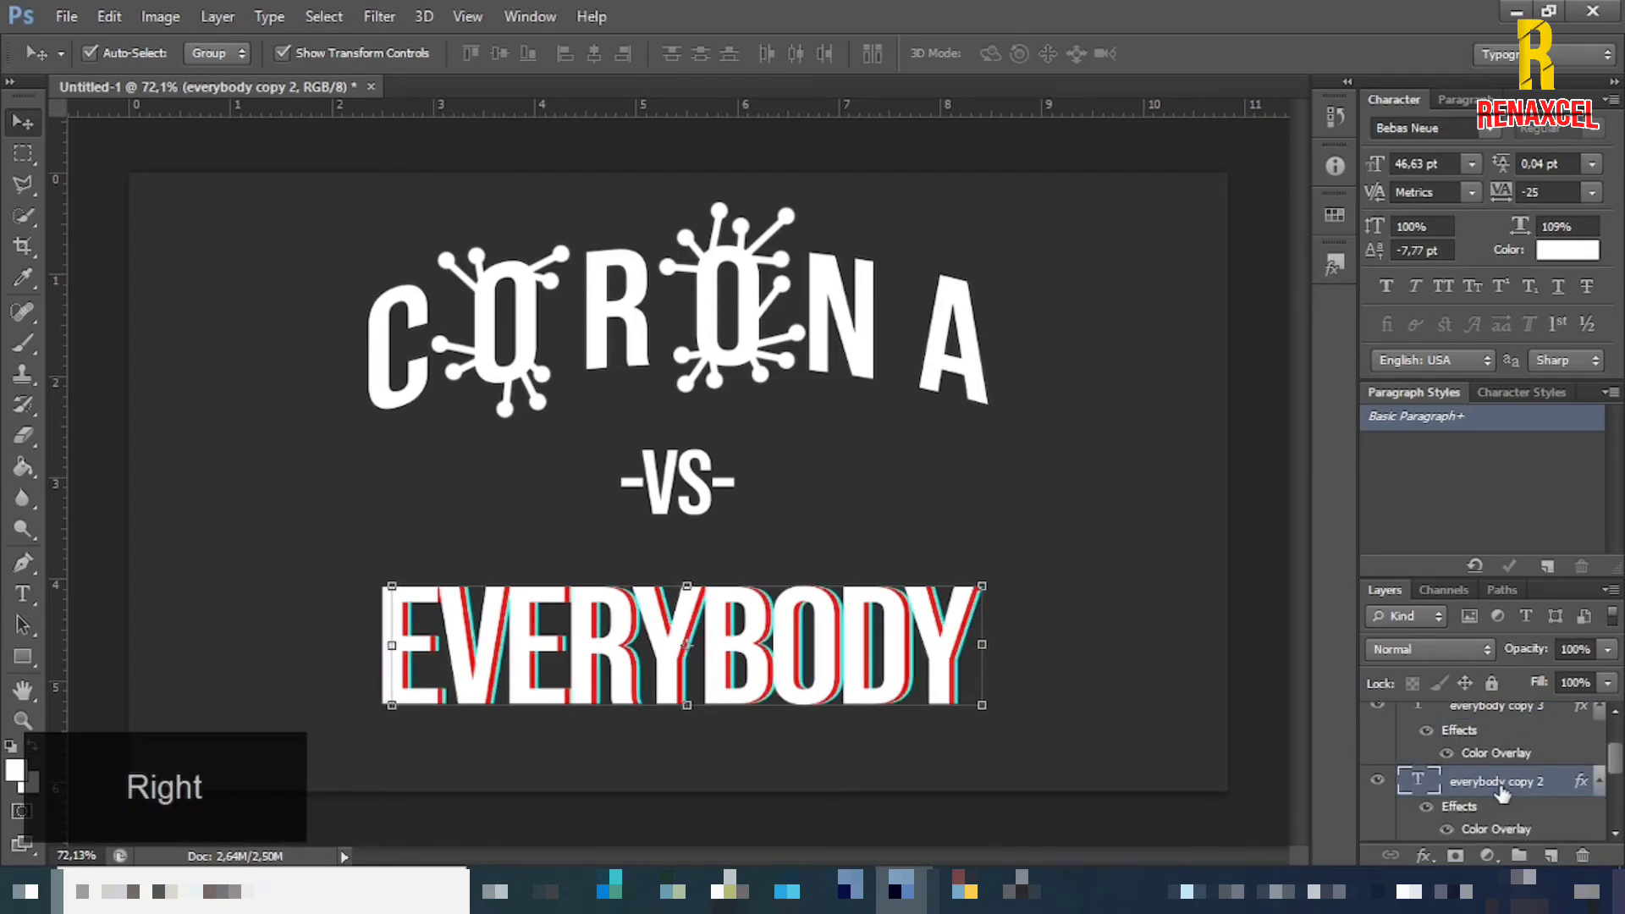
- Offset the magenta everybody copy layer to the right, beyond both the red and cyan copies
scroll(1502, 793, down, 2)
click(1501, 793)
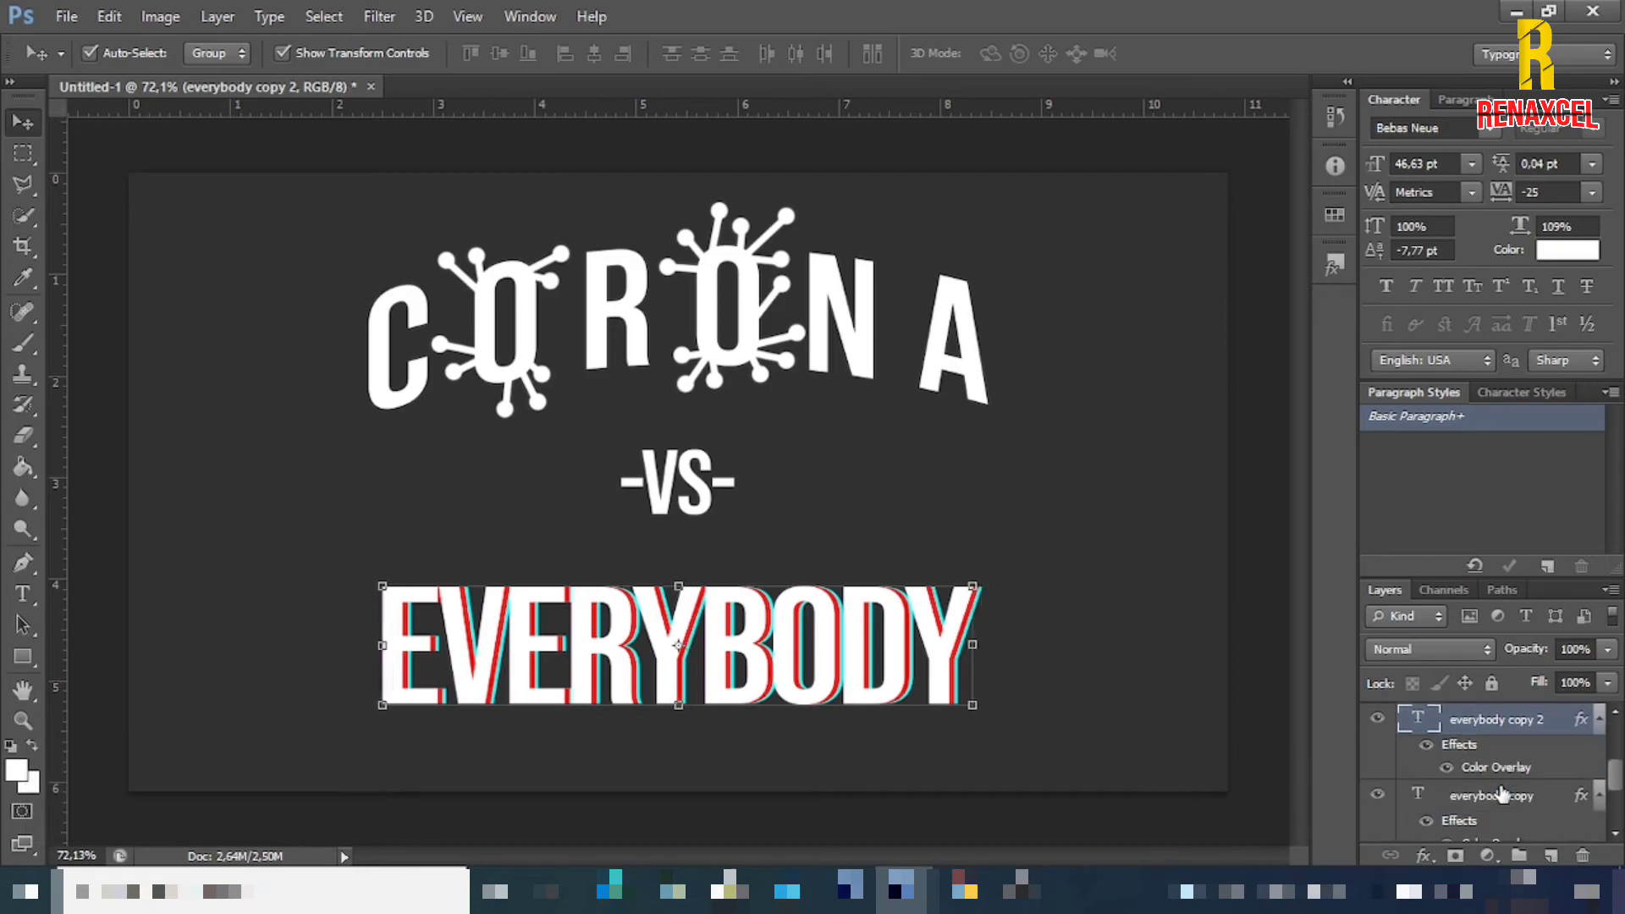
click(1501, 793)
key(Right)
key(Right)
key(Right)
key(Right)
key(Right)
key(Right)
key(Right)
key(Right)
key(Right)
key(Right)
key(Right)
key(Right)
key(Right)
key(Right)
key(Right)
key(Right)
key(Right)
key(Right)
key(Right)
key(Right)
key(Right)
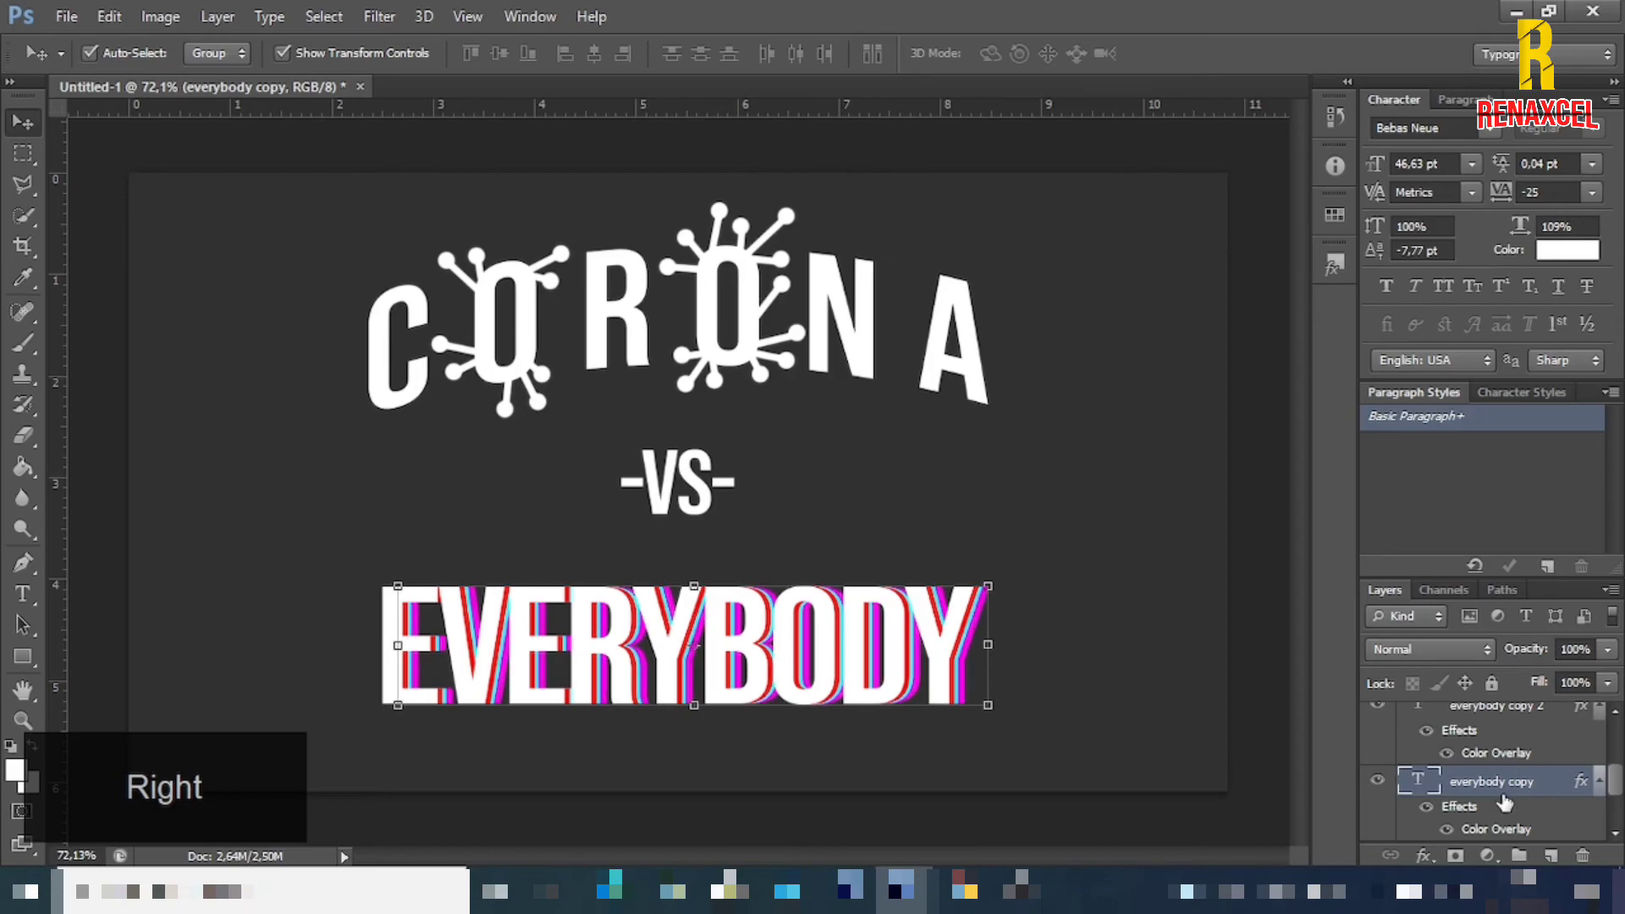
- Nudge the cyan everybody copy 2 layer slightly further to the right
click(1496, 709)
key(Right)
key(Right)
key(Right)
key(Right)
key(Right)
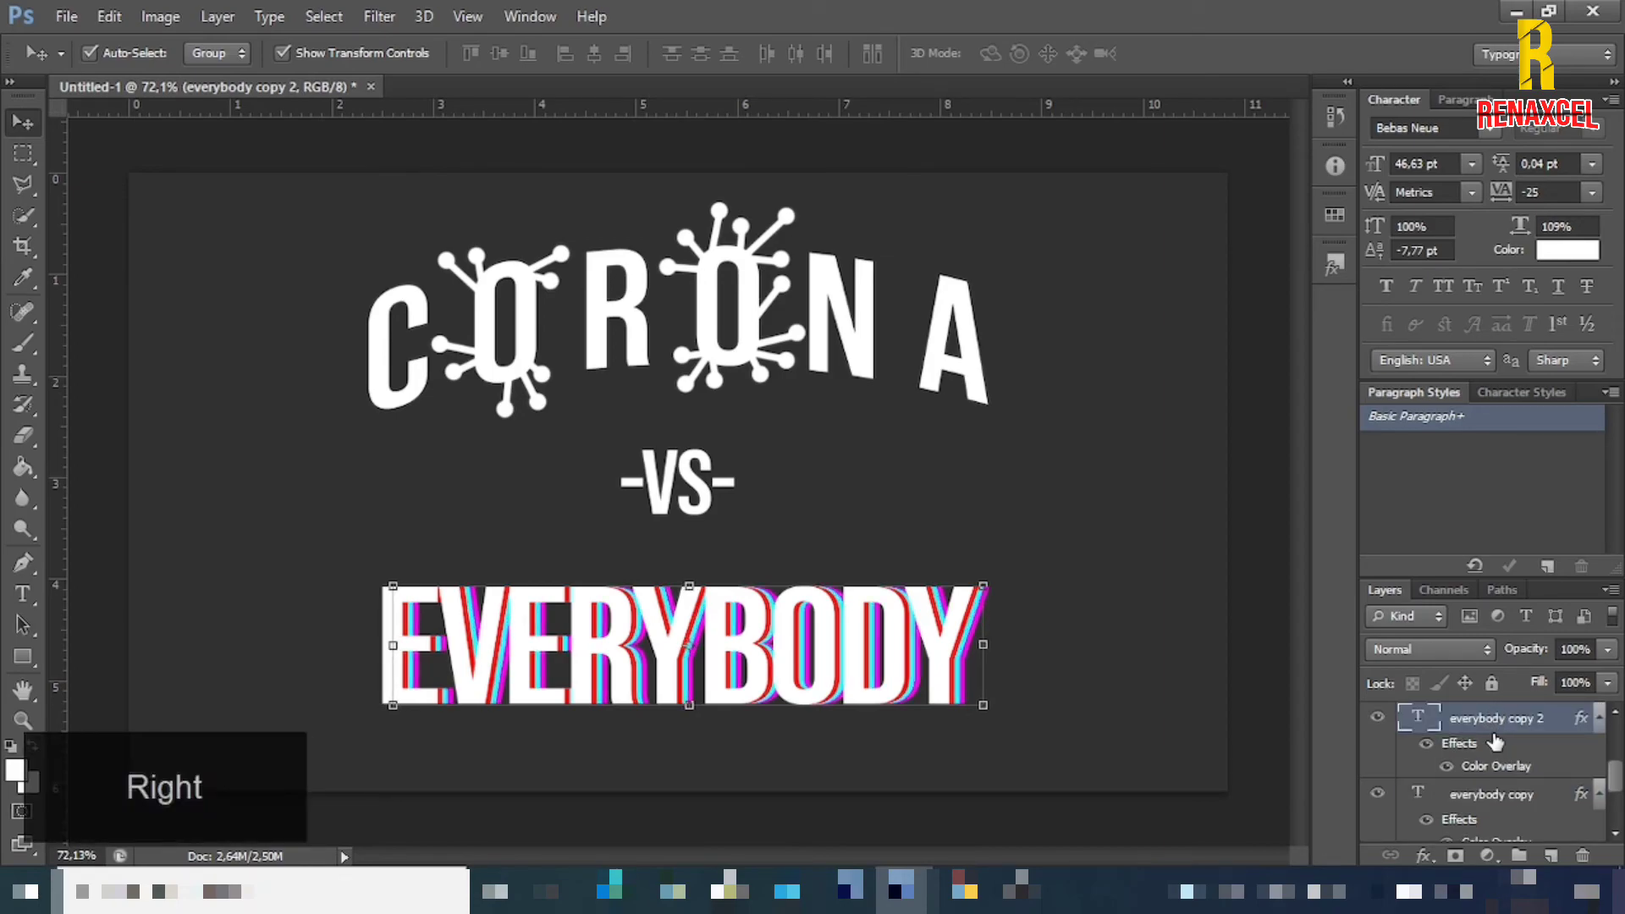
- Nudge the red everybody copy 3 layer slightly further to the right
scroll(1493, 736, up, 1)
click(1494, 737)
key(Right)
key(Right)
key(Right)
key(Right)
key(Right)
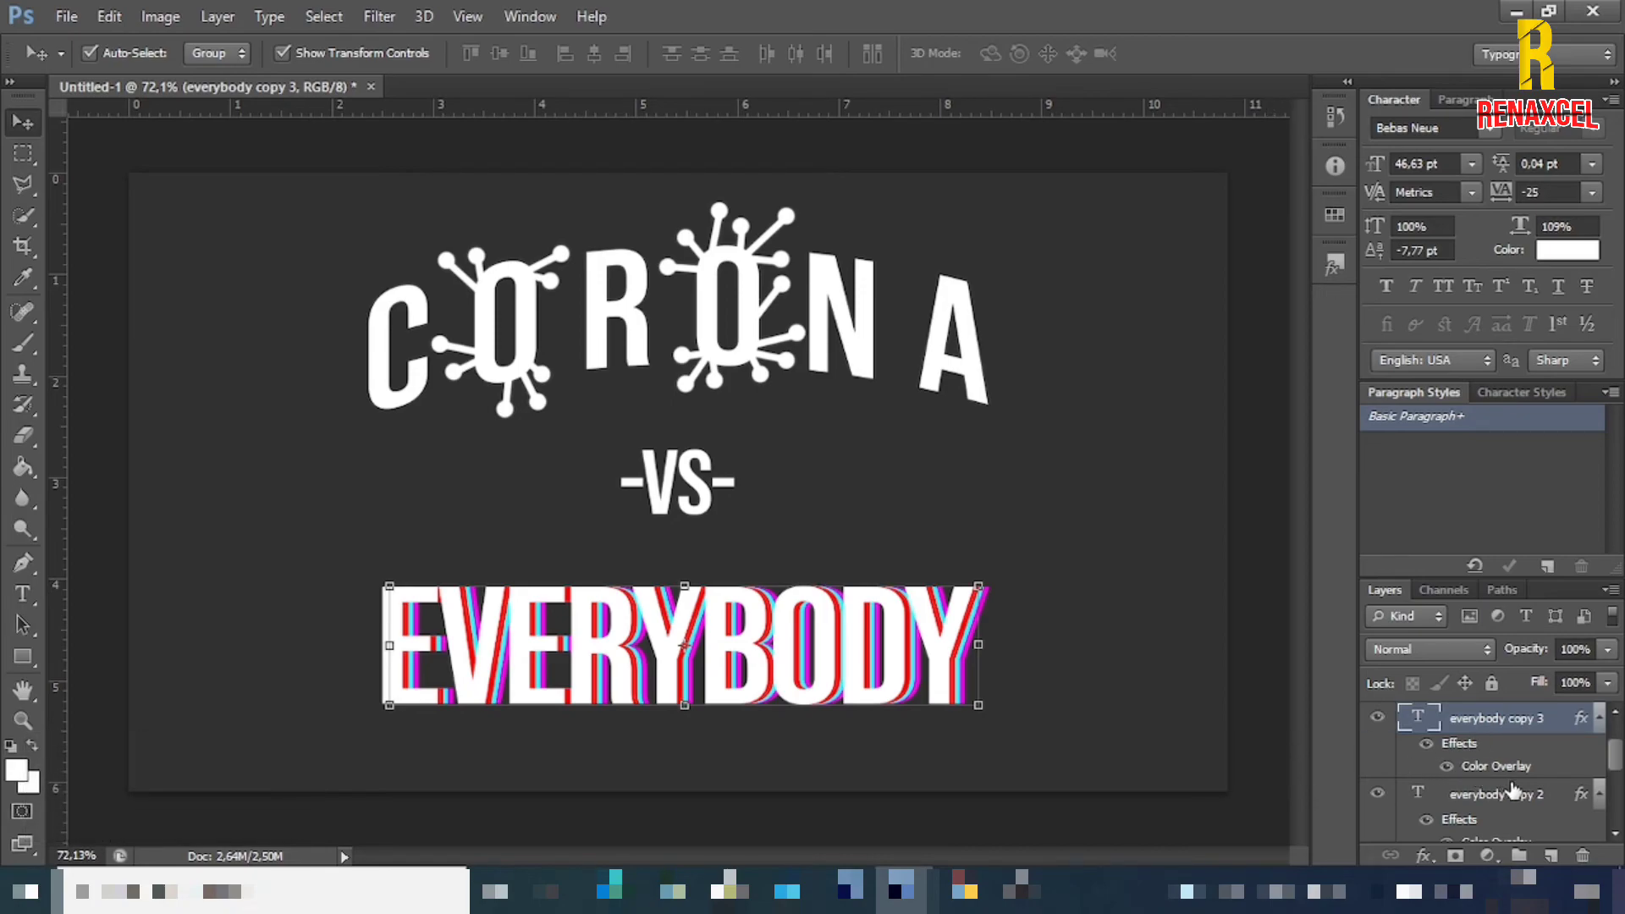
- Merge the red, cyan and magenta everybody copies into a single layer
scroll(1511, 788, down, 1)
key(shift)
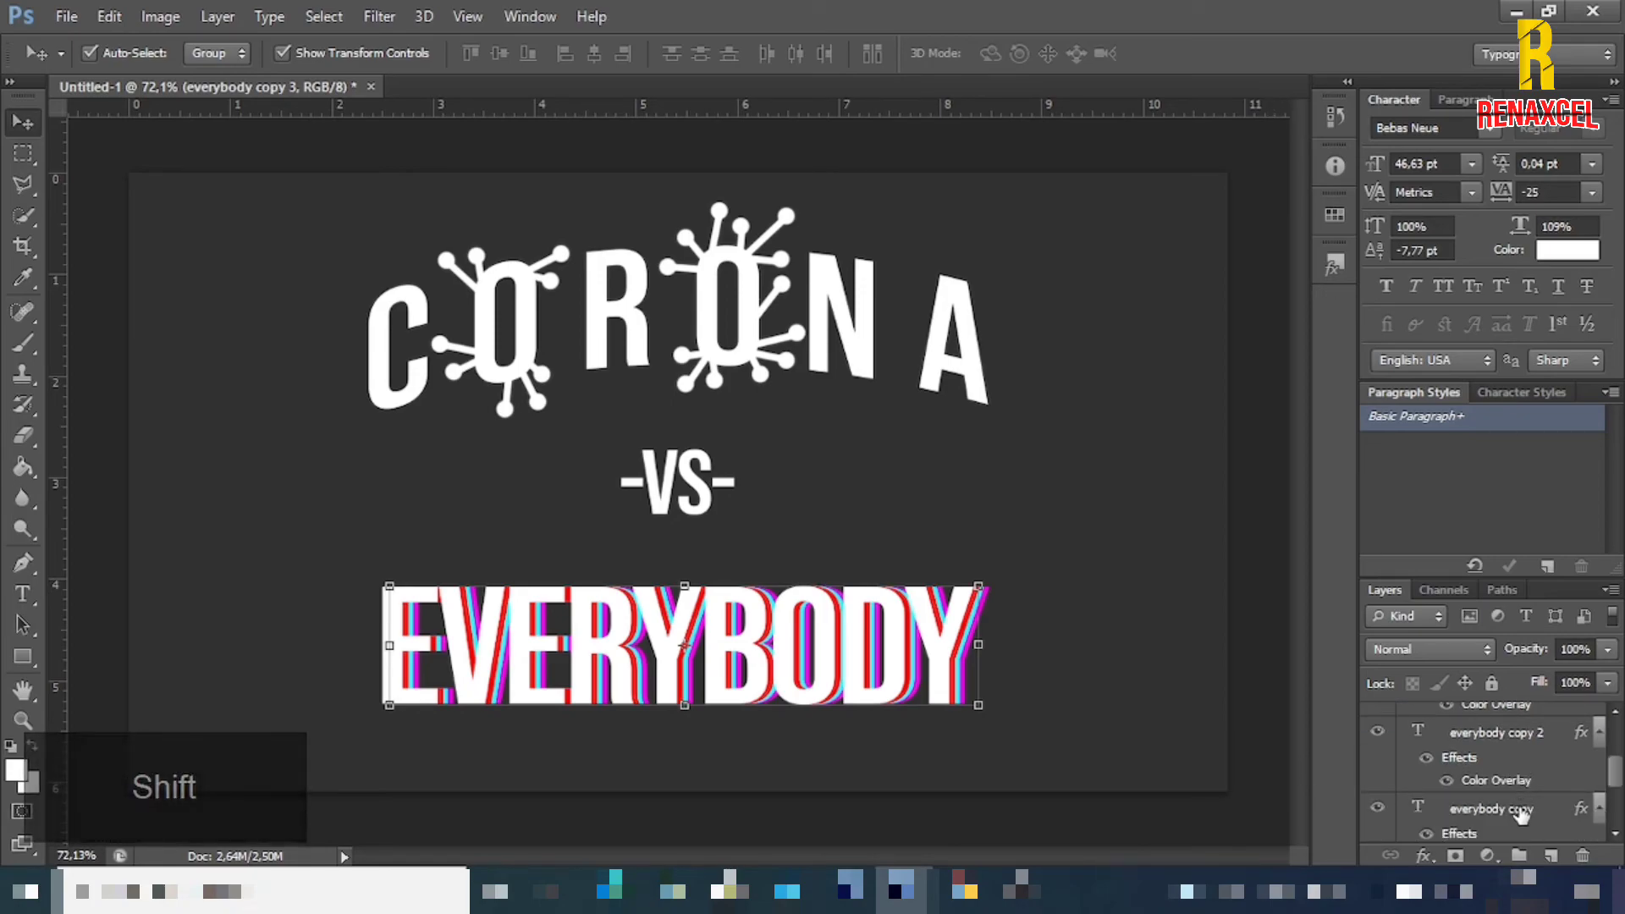
shift+click(1521, 808)
scroll(1521, 813, down, 1)
scroll(1521, 817, up, 5)
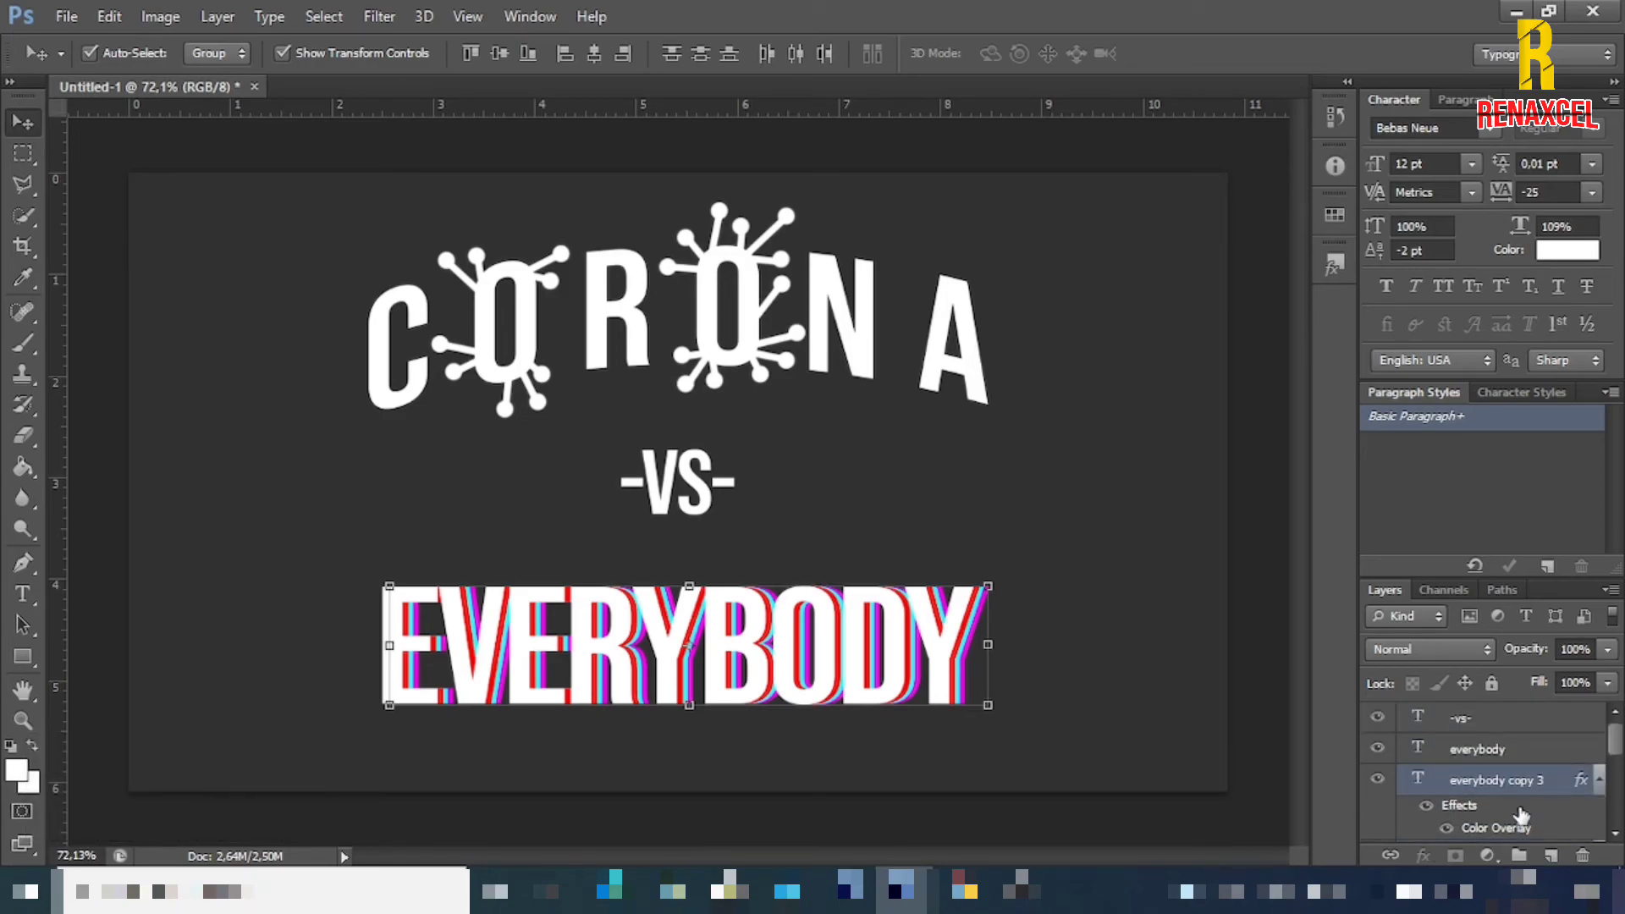
key(ctrl+e)
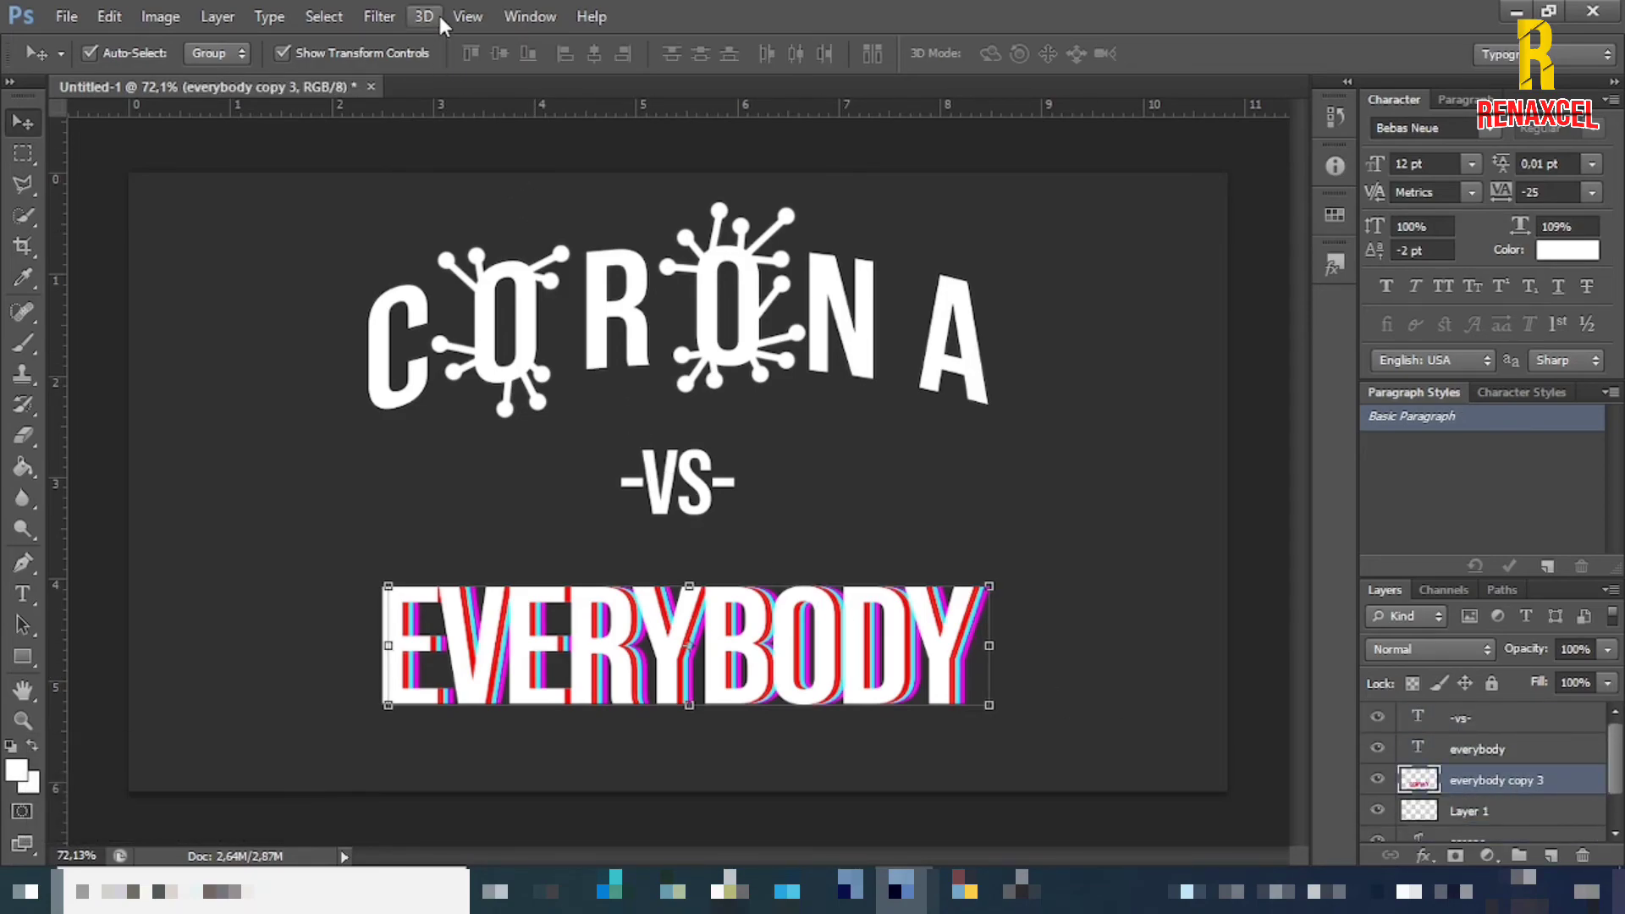
- Apply a Motion Blur with a 5° angle and 30-pixel distance to the merged everybody copy 3 layer, and deselect it
click(381, 17)
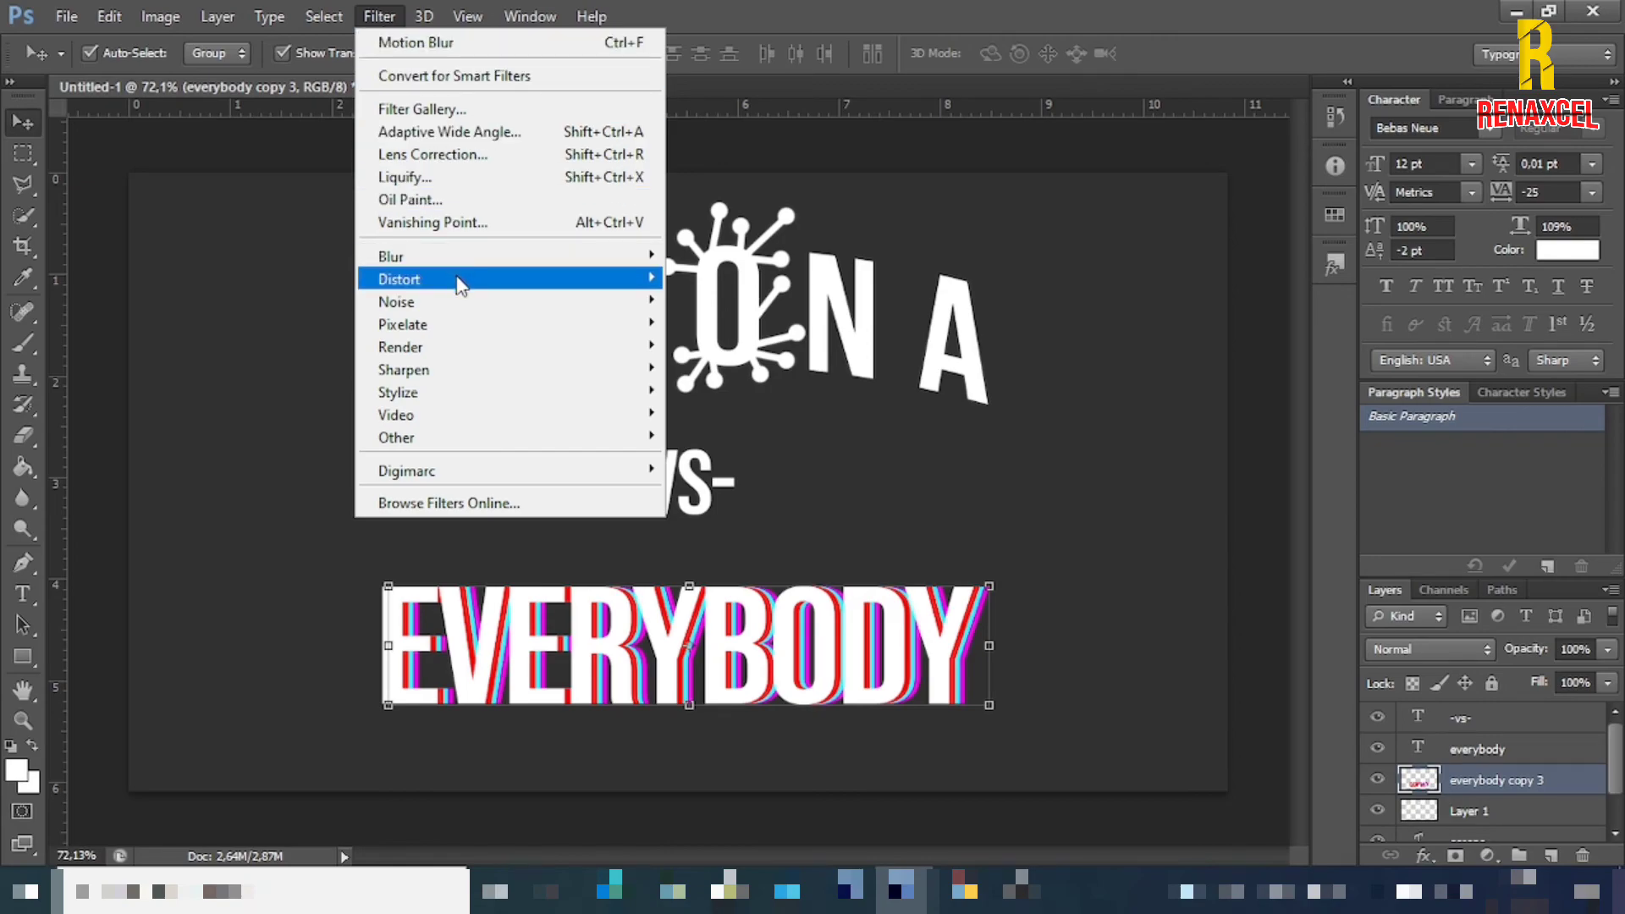
mouse_move(479, 260)
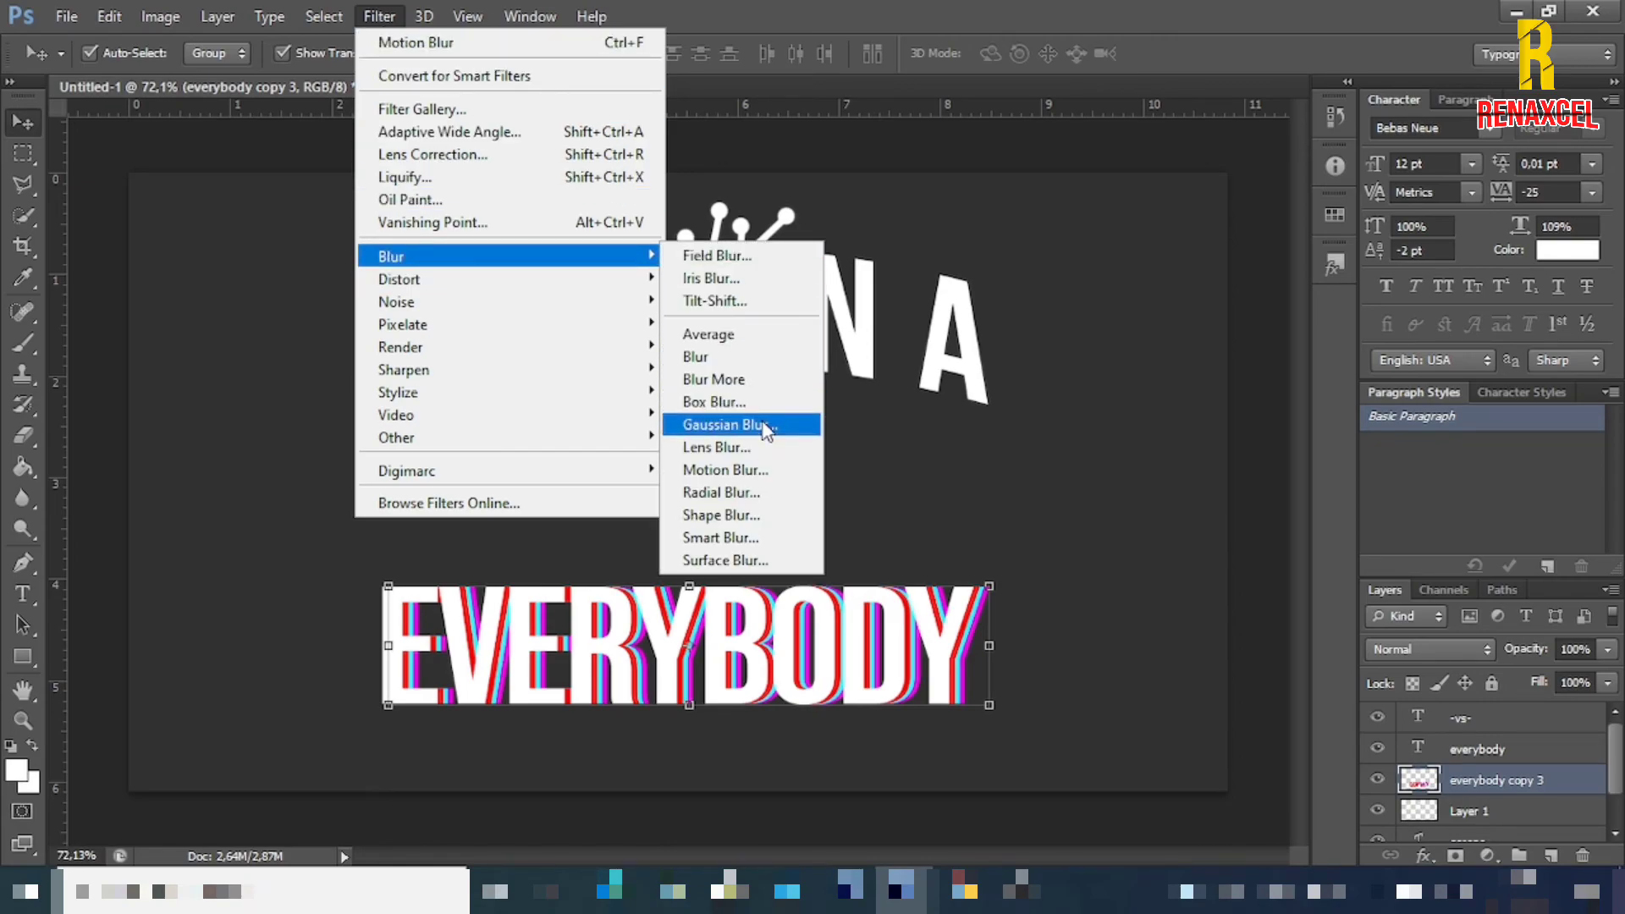
click(752, 472)
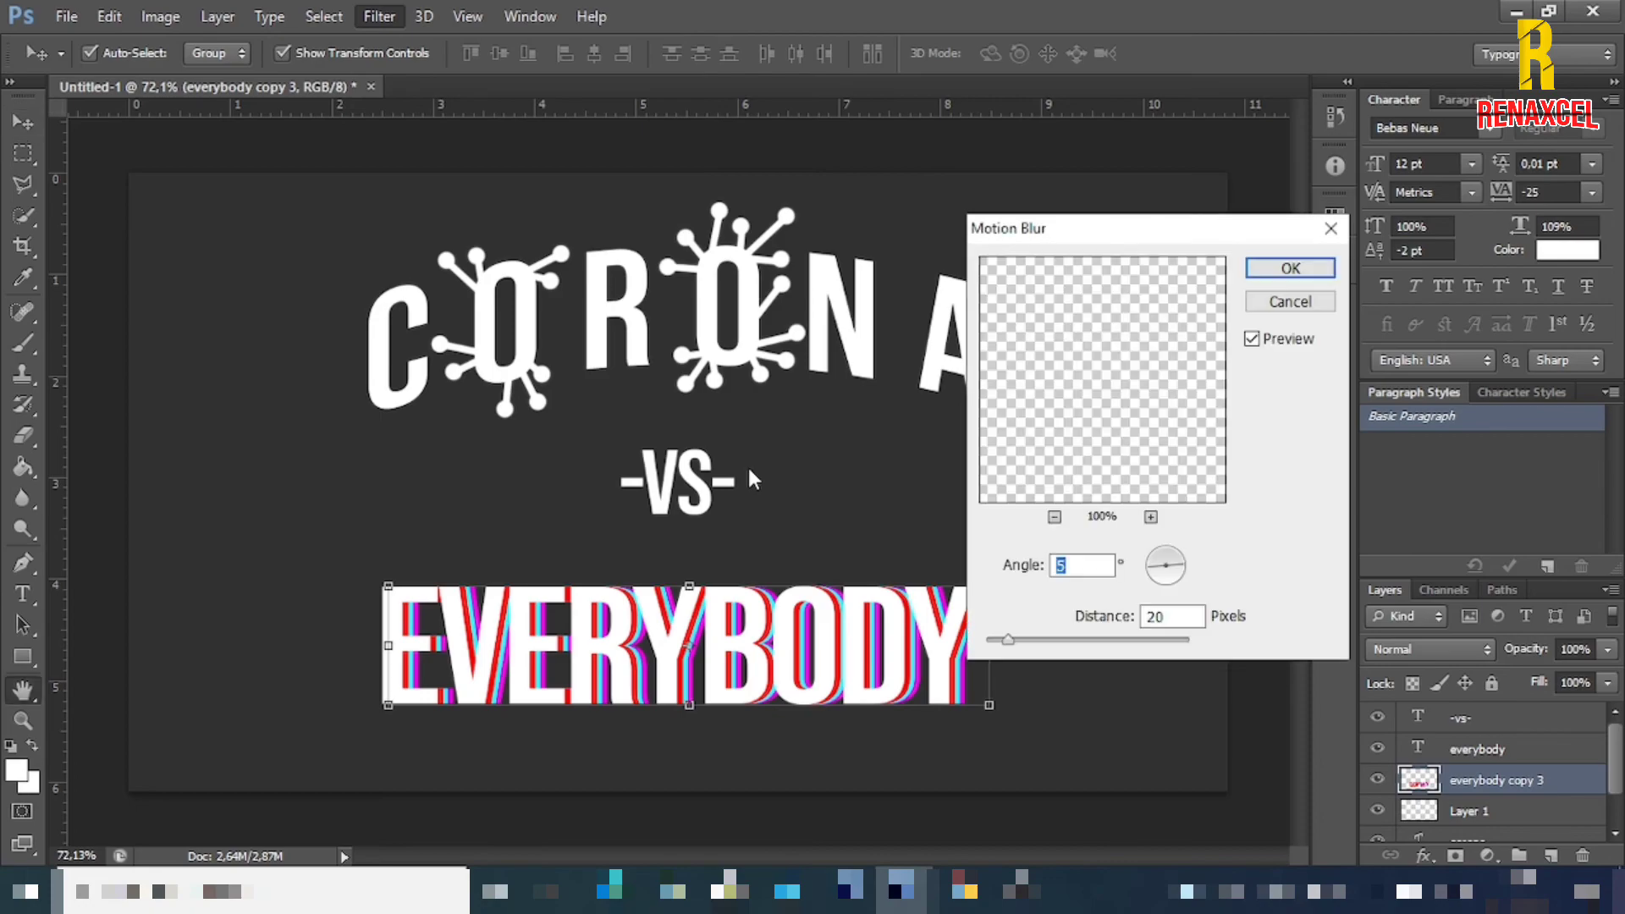
drag(1009, 642, 1058, 637)
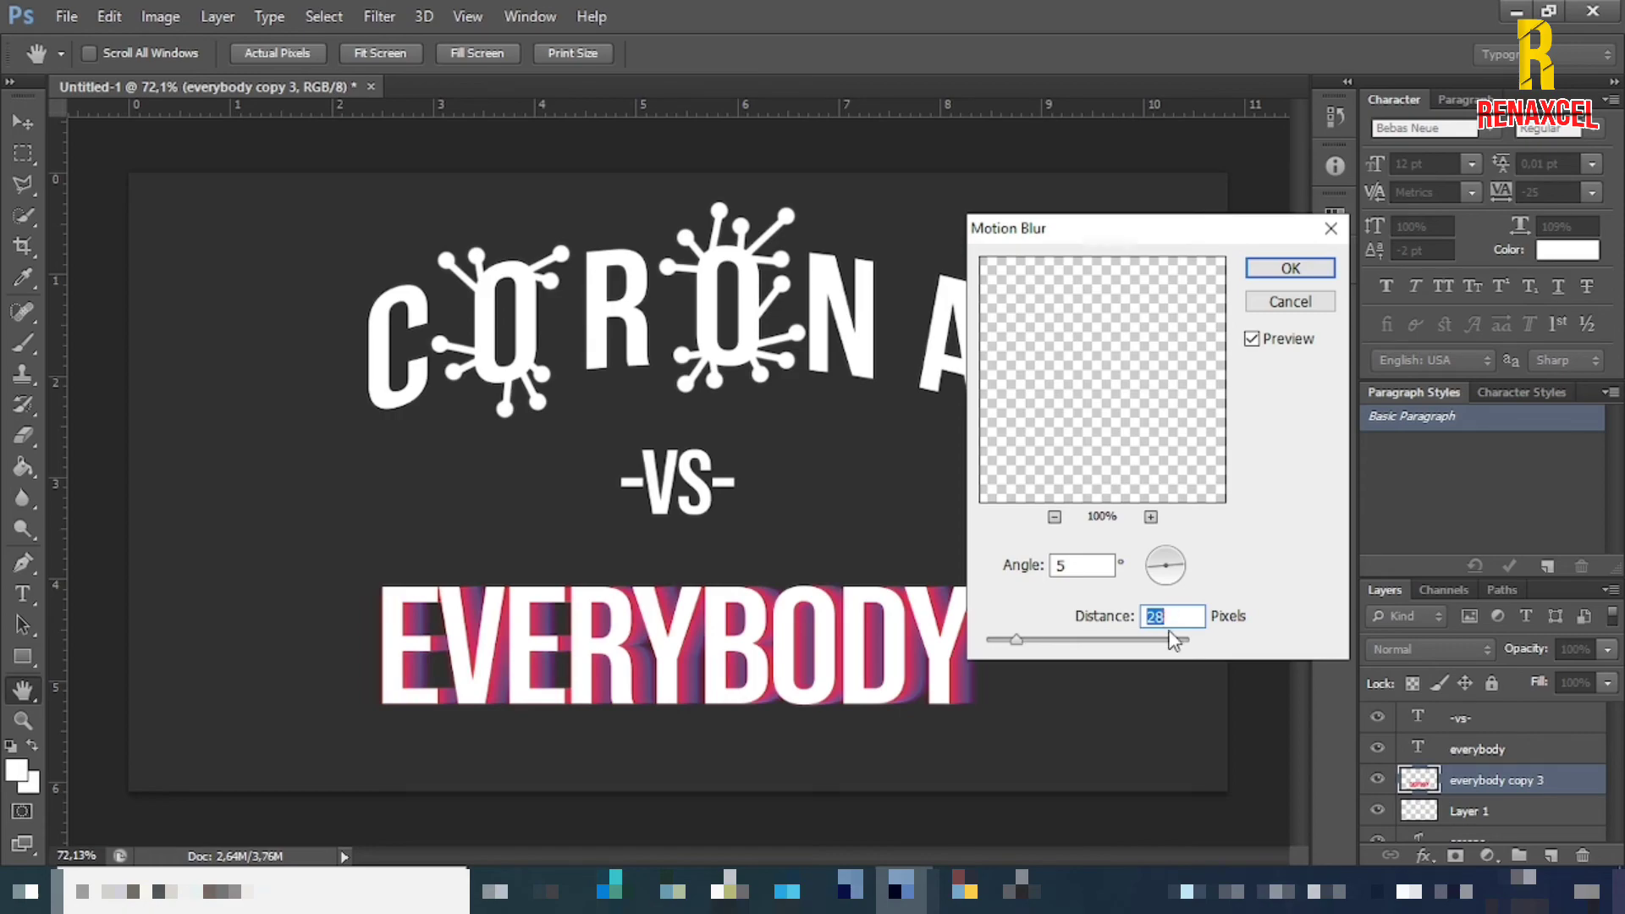
text(30)
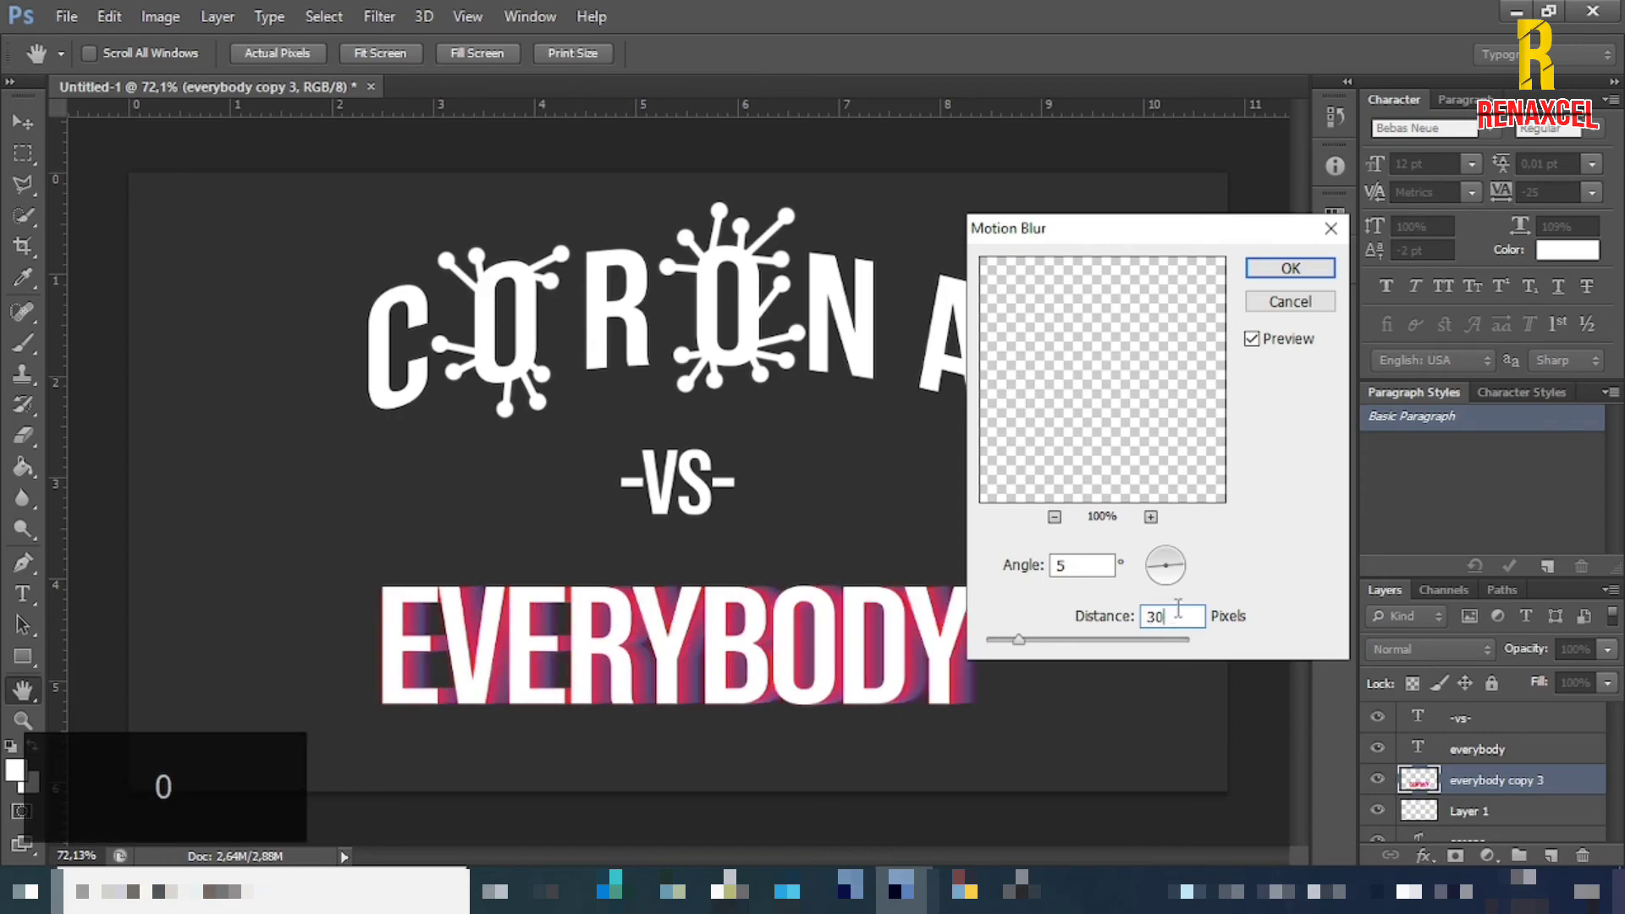
key(BackSpace)
key(BackSpace)
text(25)
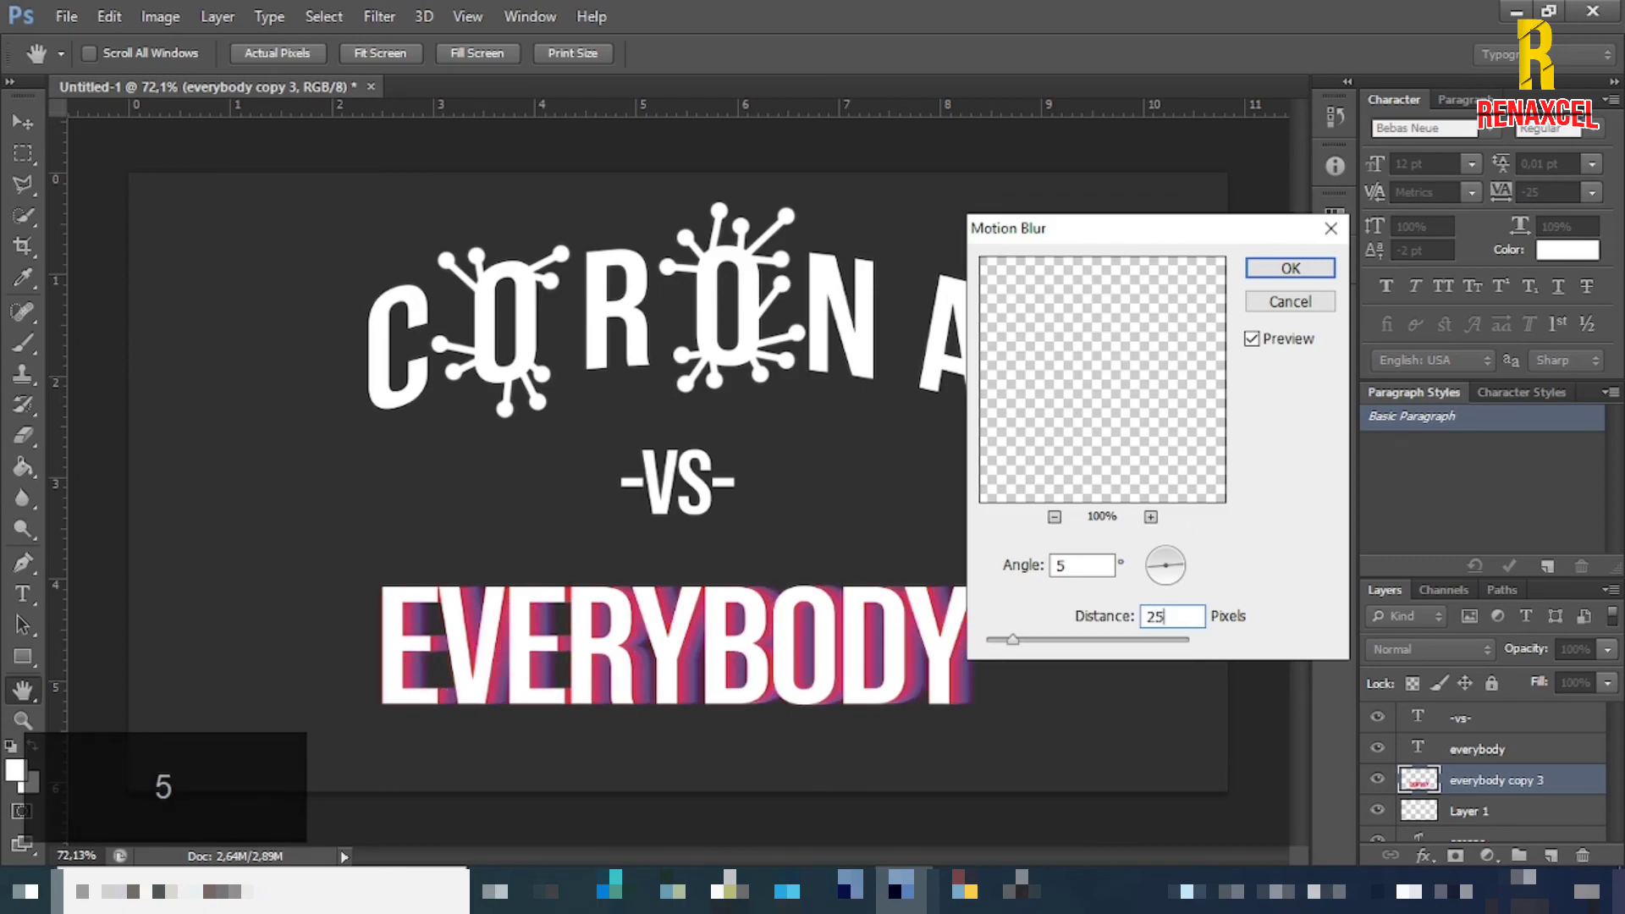
key(BackSpace)
key(BackSpace)
text(30)
click(1280, 269)
key(v)
click(144, 315)
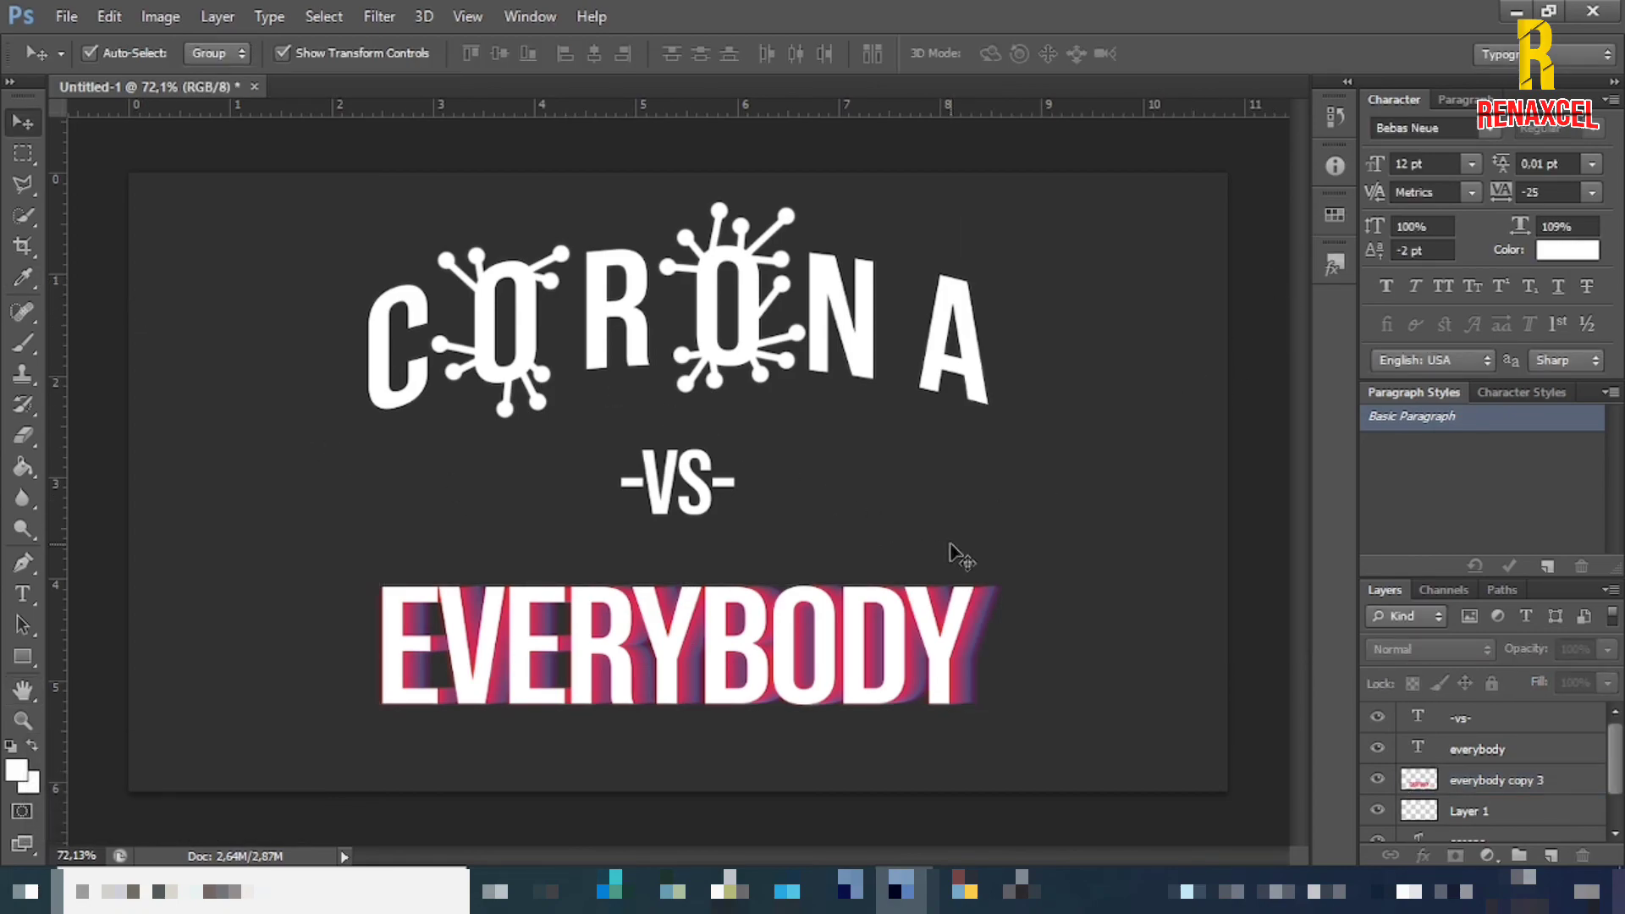